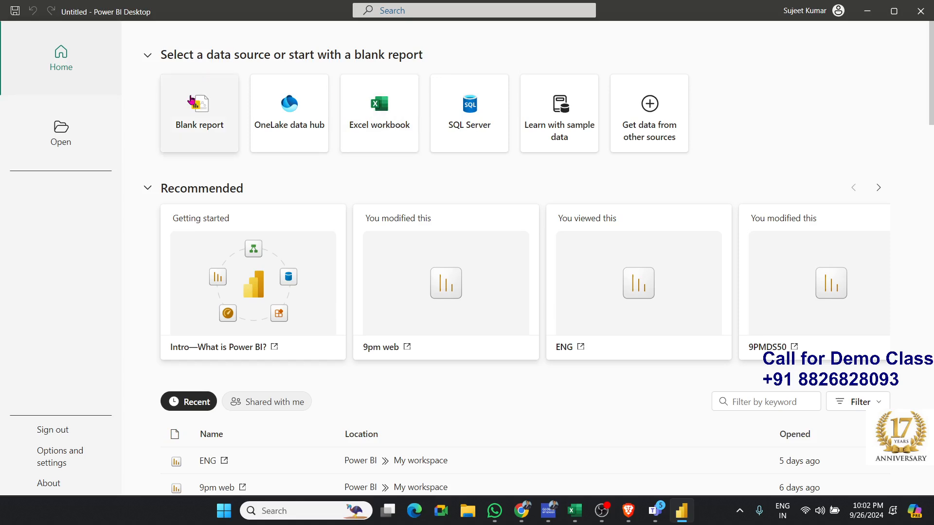
Step: Start a blank report and load the Data sheet from the Excel workbook 4.Sales_Data-2
left_click(193, 99)
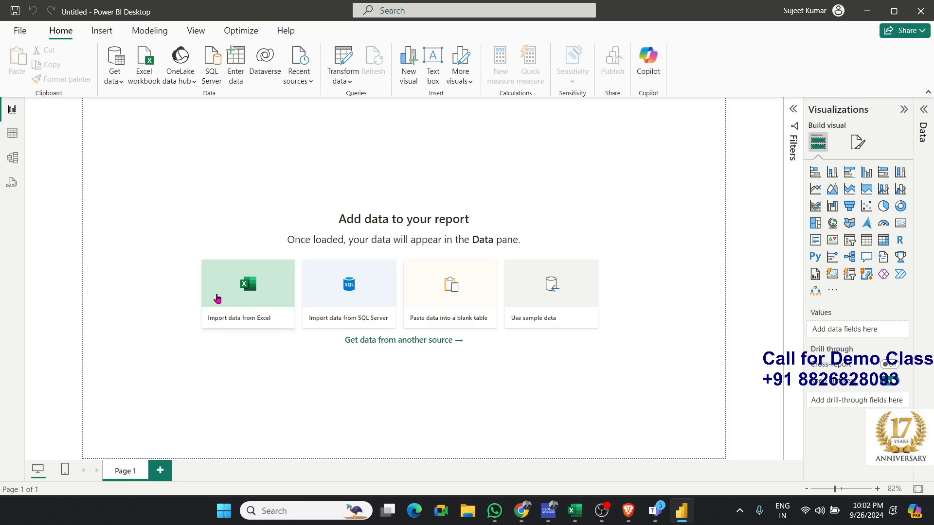
left_click(231, 296)
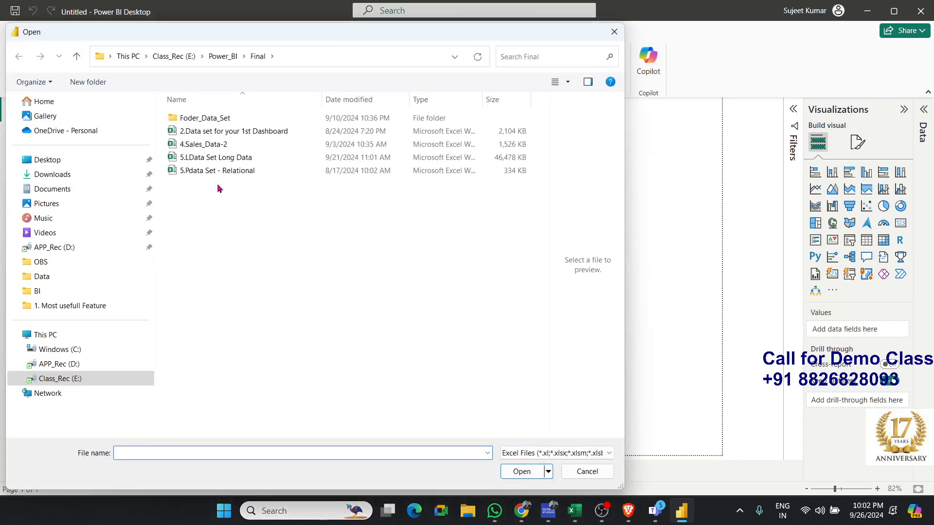
left_click(210, 147)
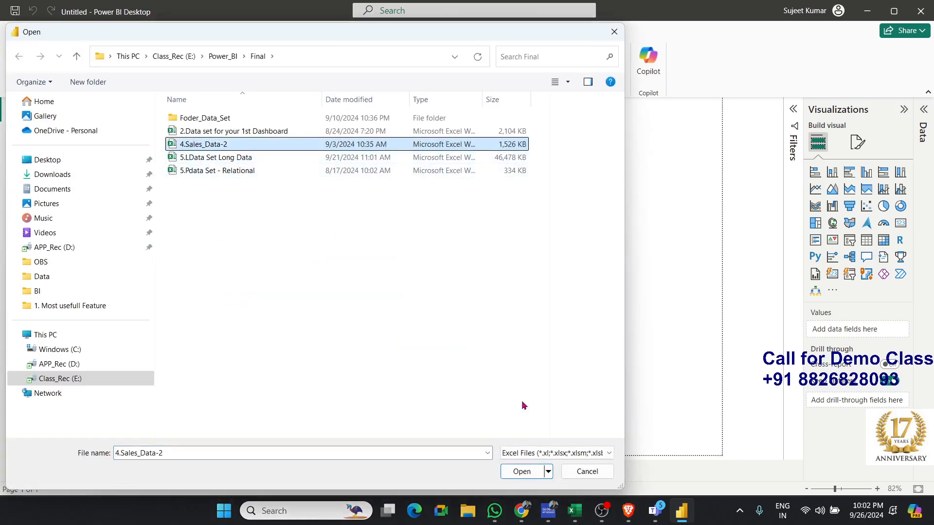
left_click(523, 468)
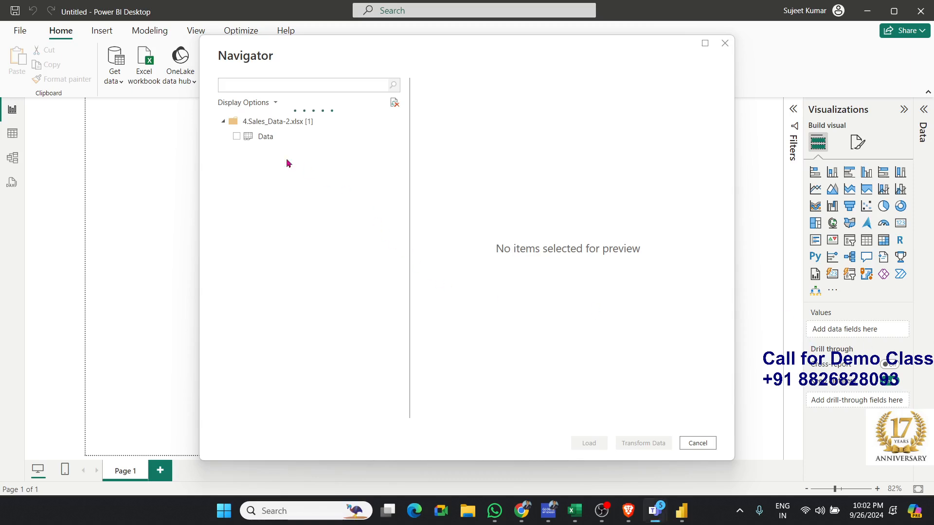
left_click(237, 137)
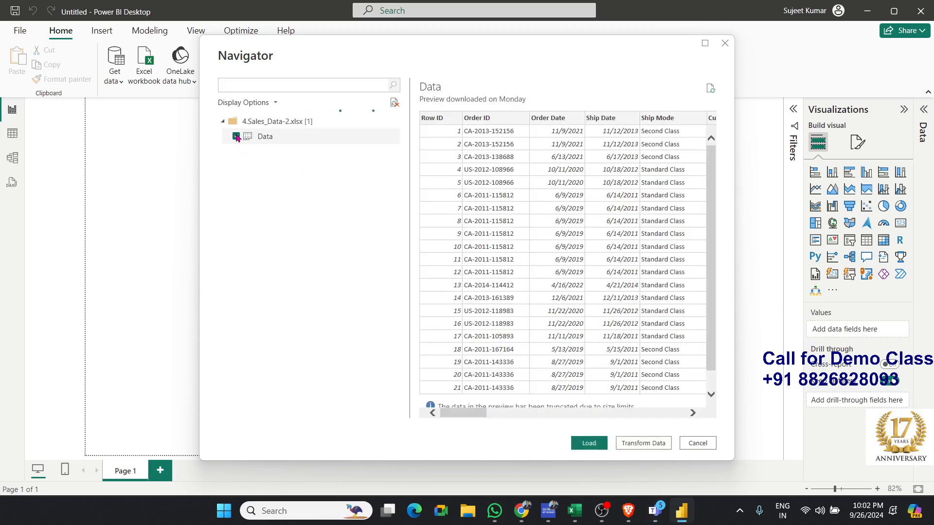
left_click(599, 446)
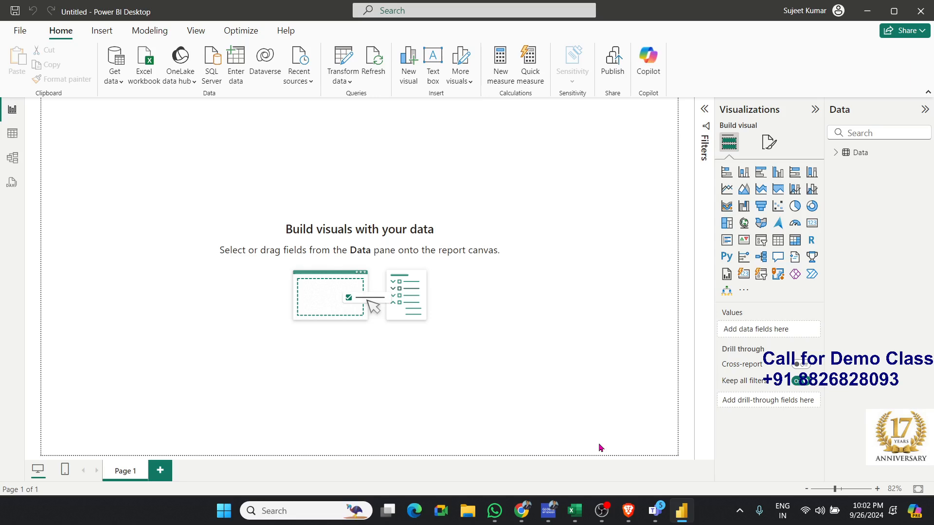
Step: Show the imported data in table view and inspect the Row ID and Order ID columns
left_click(12, 133)
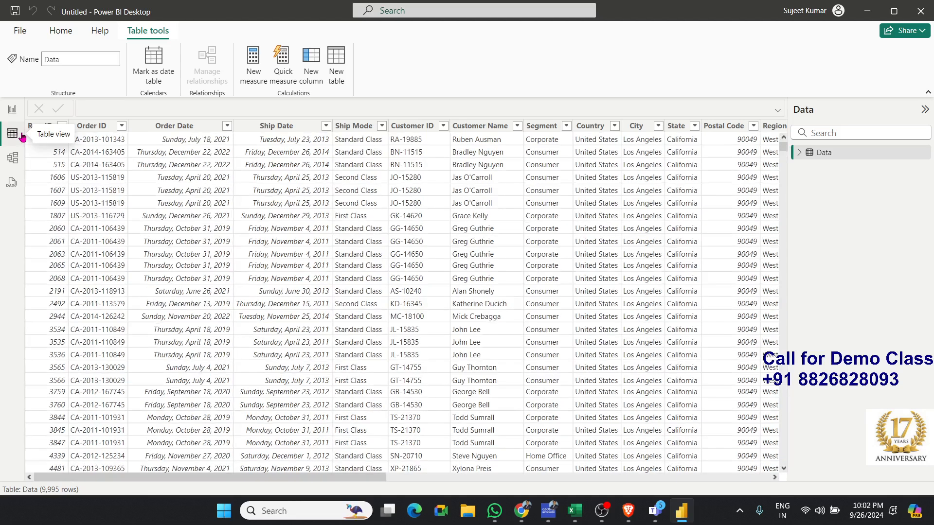
left_click(123, 176)
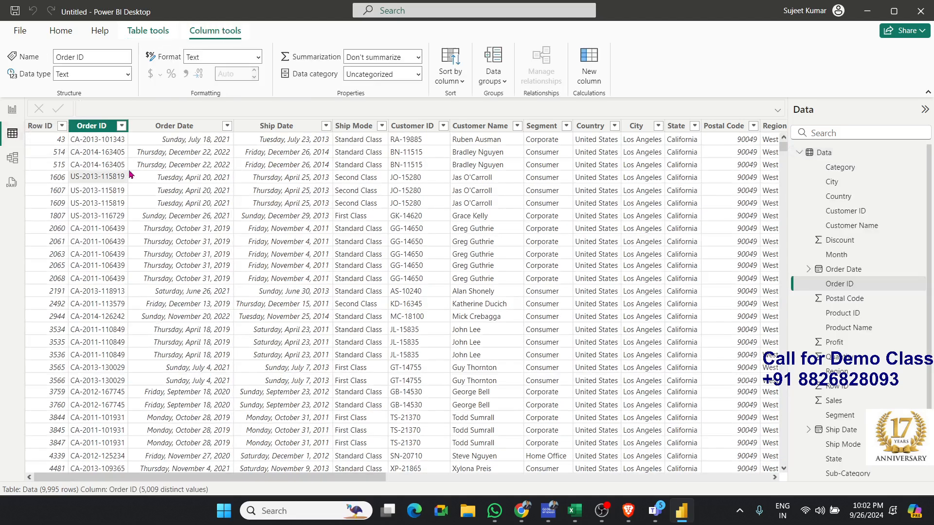
left_click(81, 154)
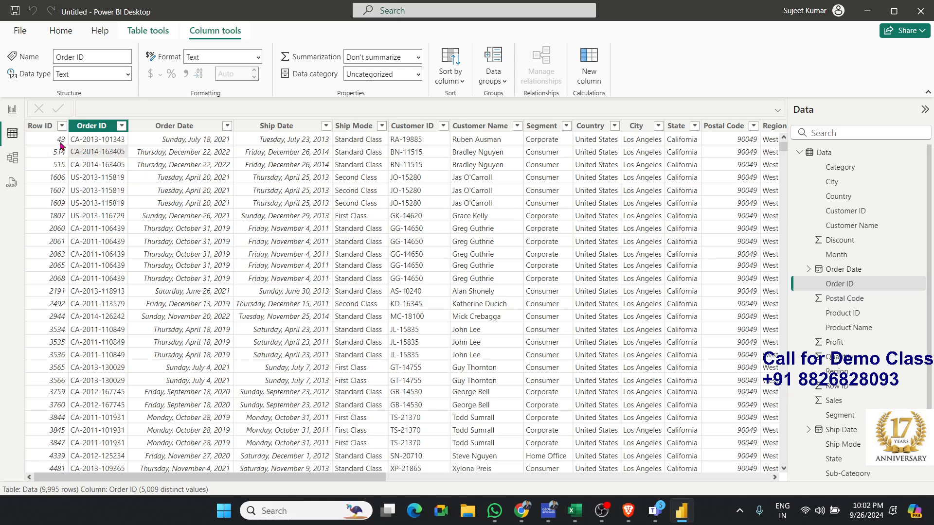
left_click(41, 126)
left_click(85, 128)
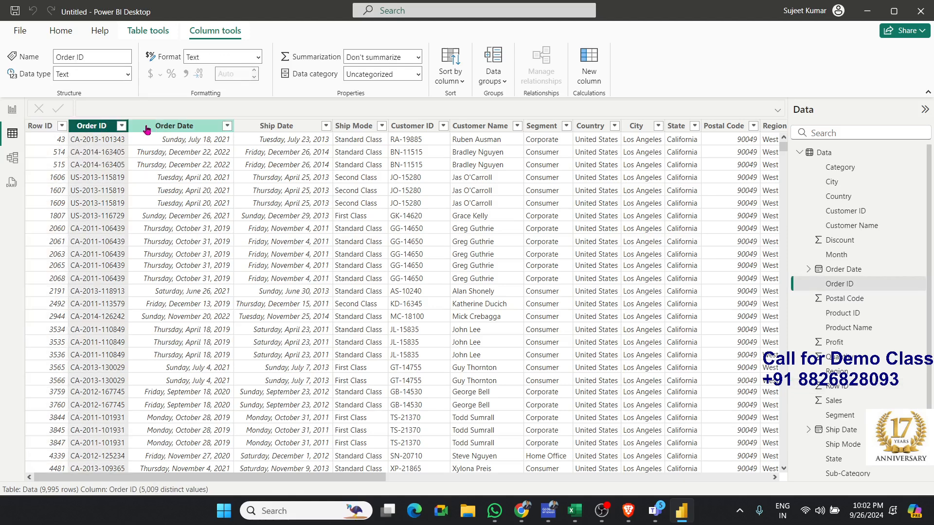
Step: Set the Order Date column's display format to 14-Mar-01 (dd-mmm-yy)
left_click(155, 127)
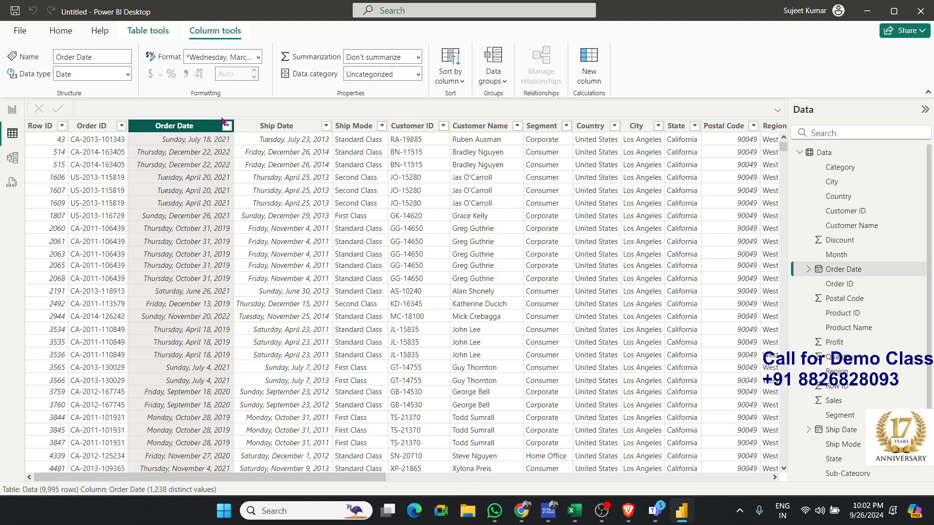
left_click(259, 58)
left_click(259, 58)
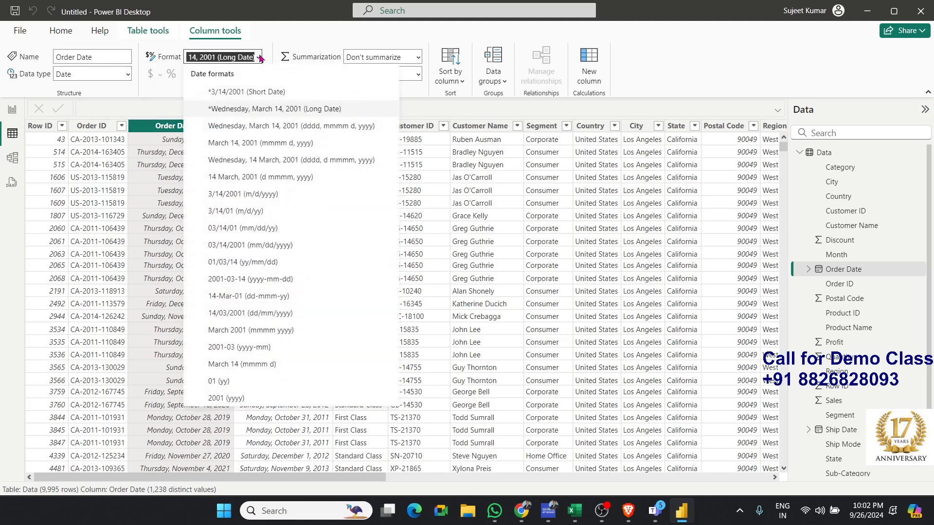
left_click(246, 298)
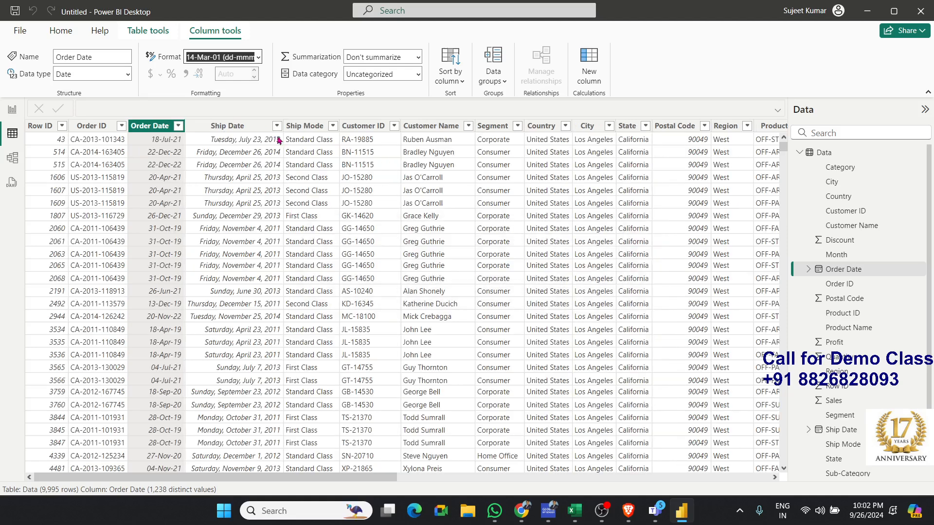
Step: Set the Ship Date column's display format to 14-Mar-01 (dd-mmm-yy)
left_click(253, 125)
left_click(259, 59)
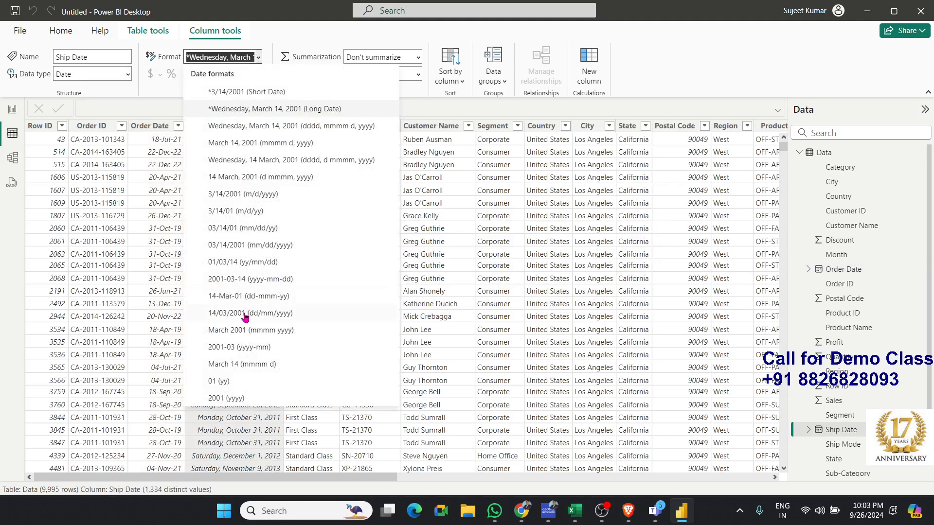
left_click(240, 297)
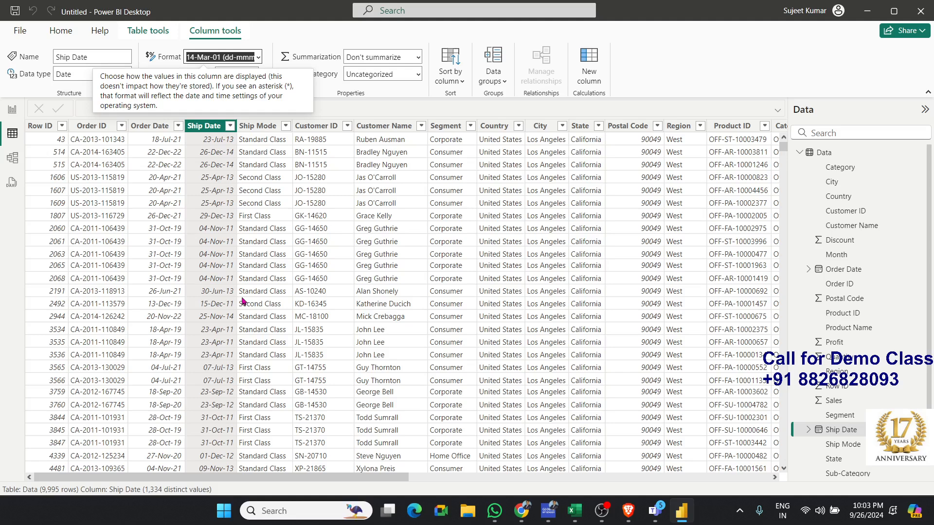
left_click(421, 258)
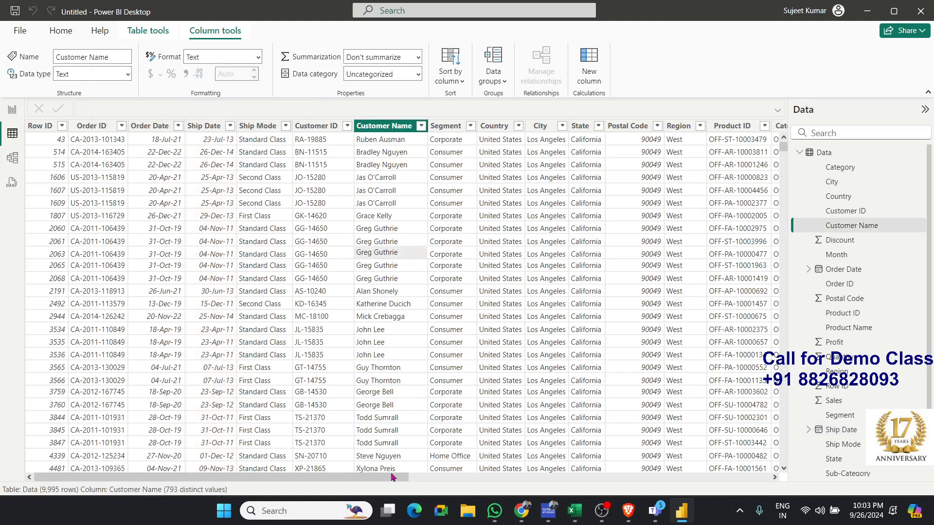
left_click_drag(392, 479, 472, 493)
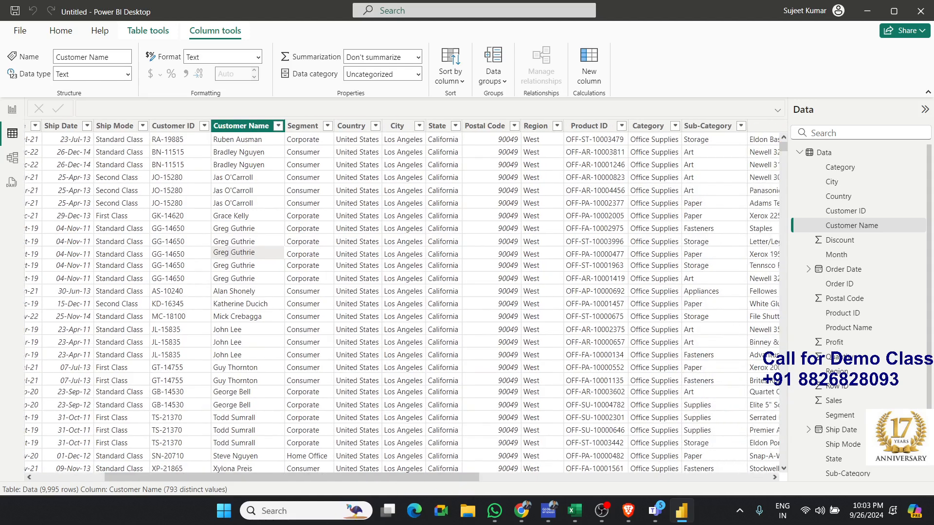
Step: Switch to the Teams meeting, mute all participants and move the meeting window out of the way
left_click(655, 511)
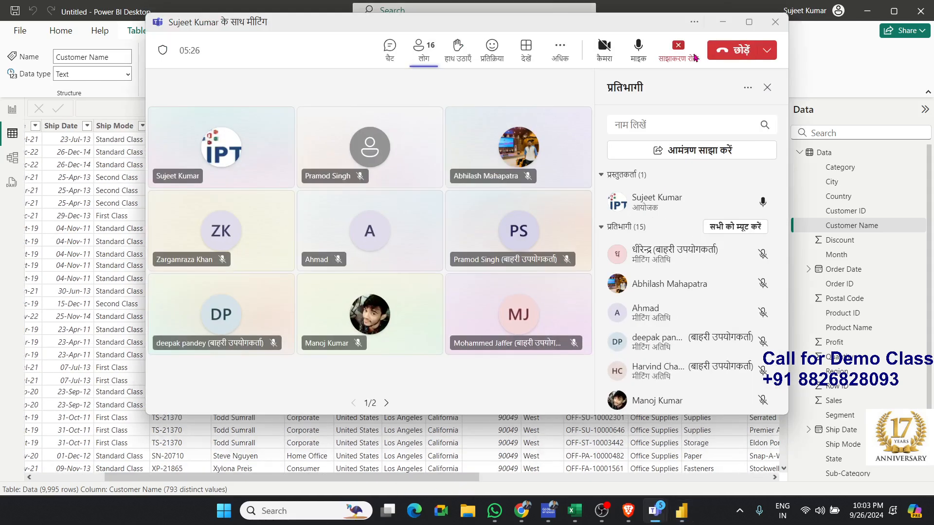
left_click(727, 232)
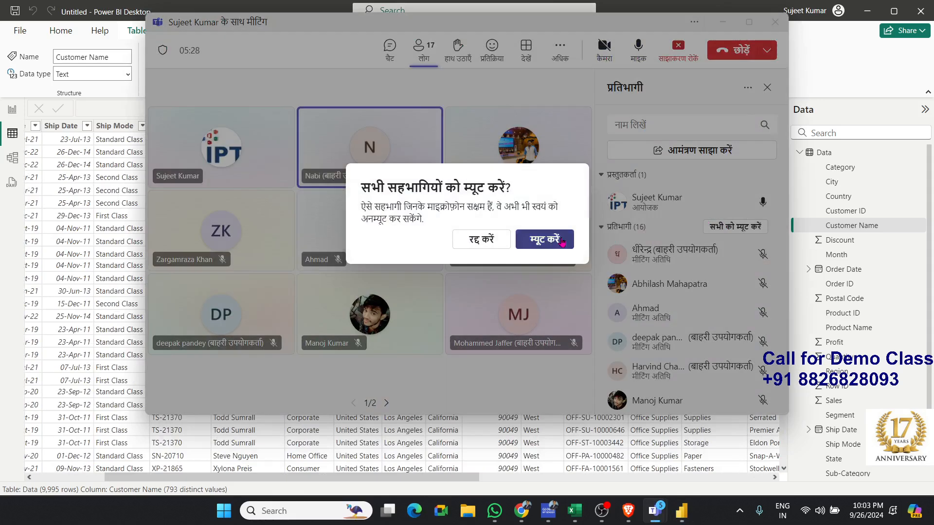
left_click(563, 242)
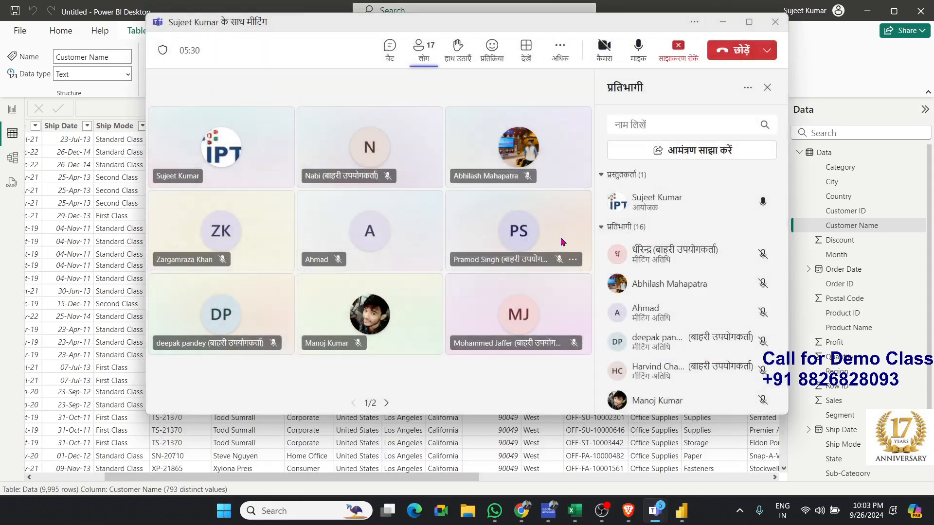
left_click_drag(312, 31, 933, 128)
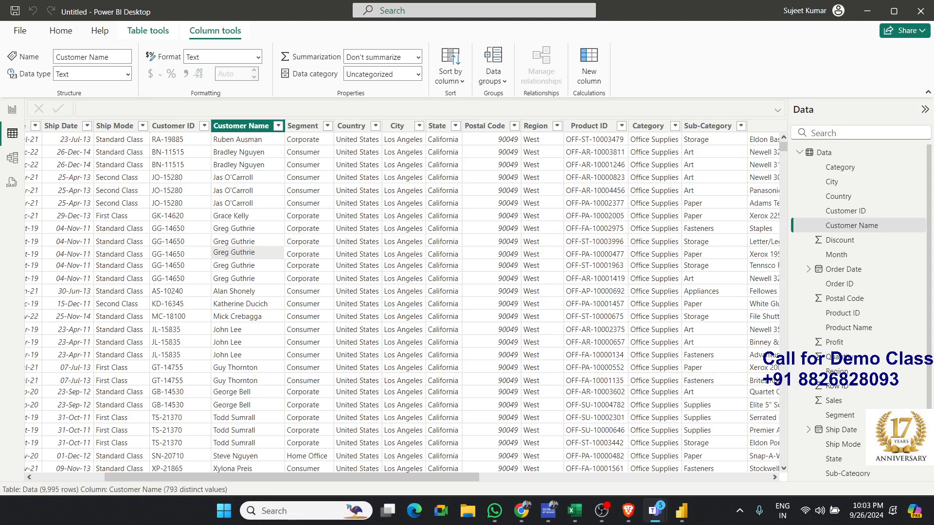
Step: Examine the table's remaining columns, including Ship Mode, Sales, Quantity, Discount and Profit, and their data types and formats
left_click_drag(454, 483, 396, 483)
left_click(246, 126)
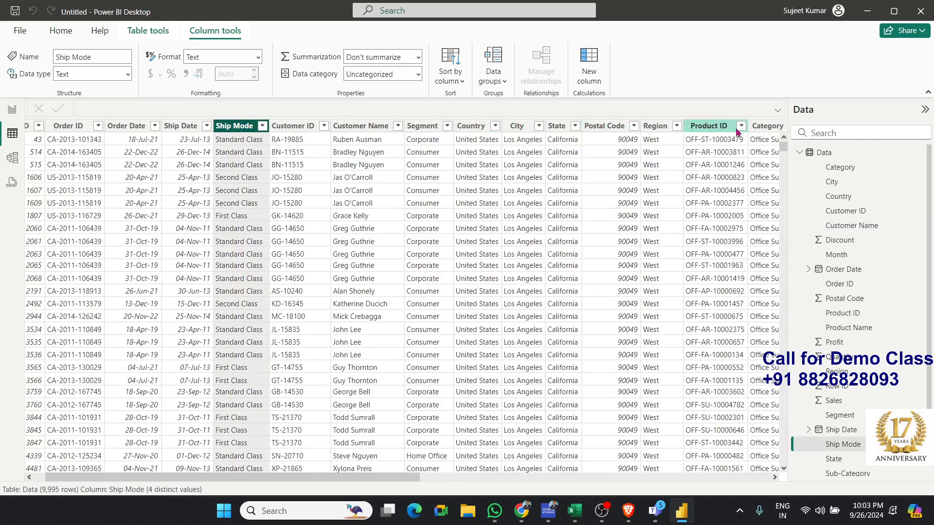
left_click_drag(413, 477, 768, 477)
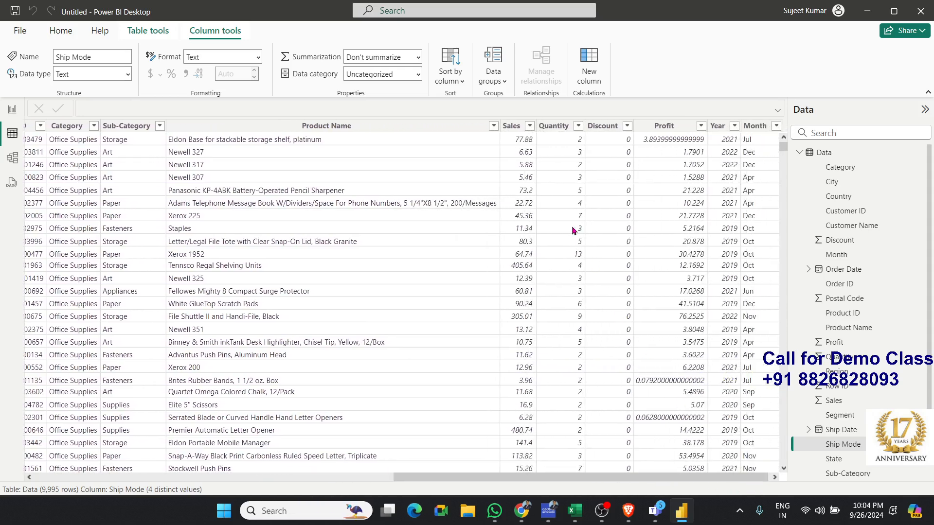
left_click(513, 126)
left_click(553, 126)
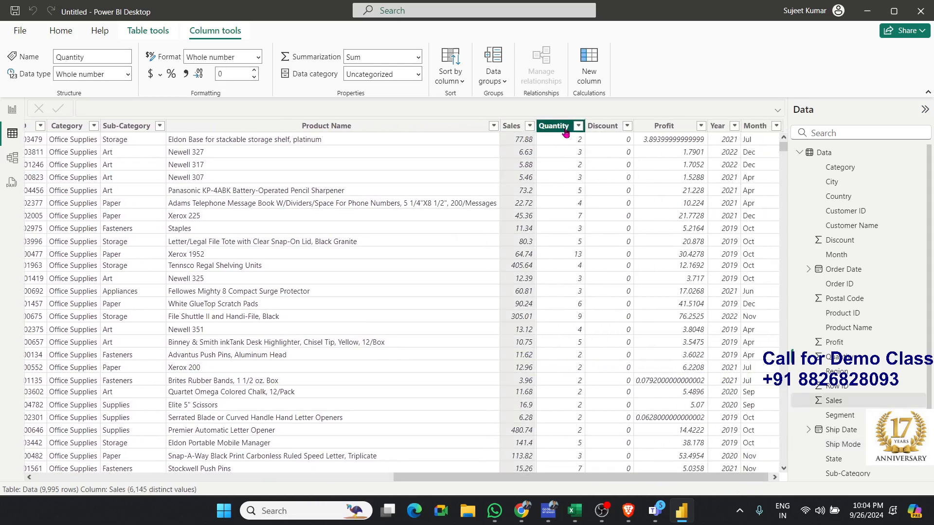
left_click(603, 127)
left_click(657, 127)
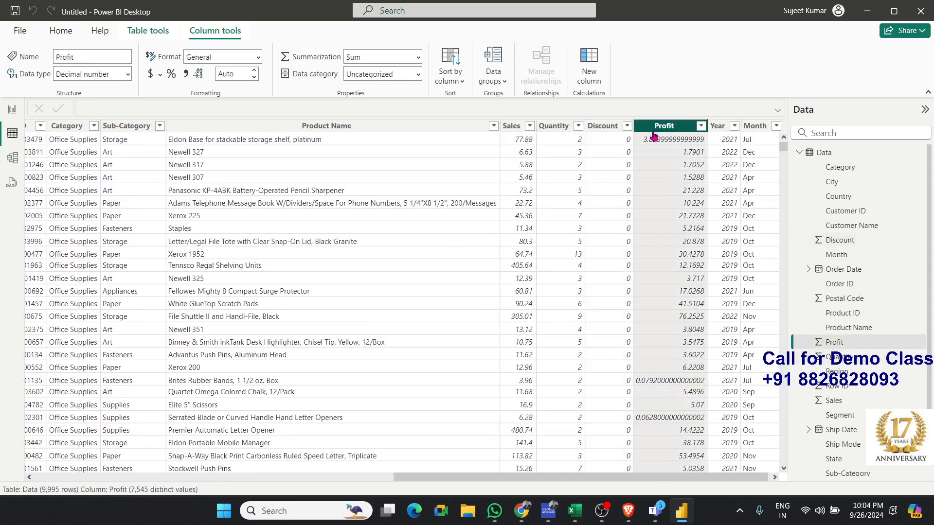
left_click(510, 128)
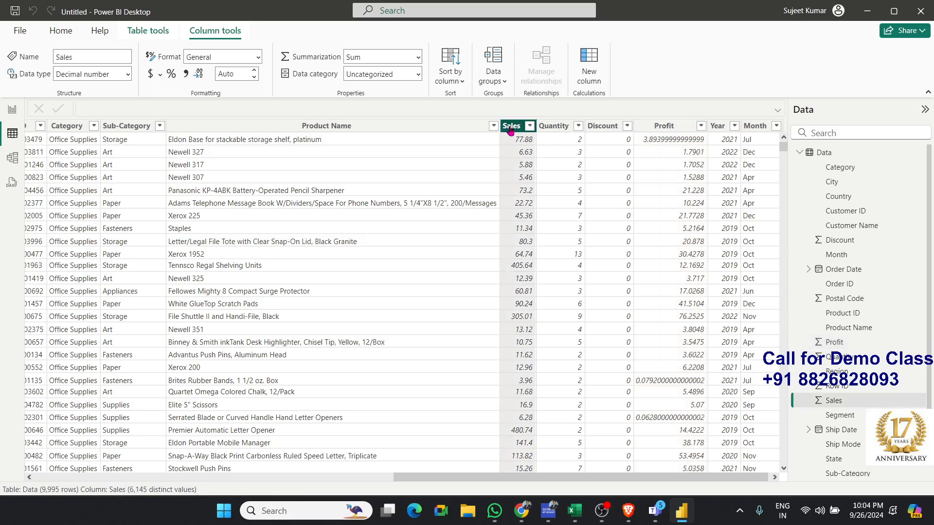
Step: Set the Profit column to show 0 decimal places
left_click(665, 127)
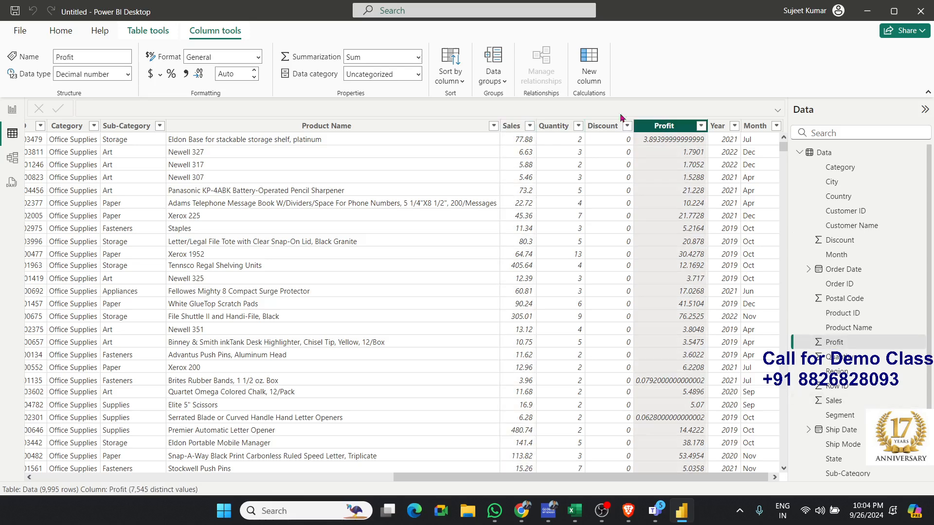
left_click(224, 73)
type("0")
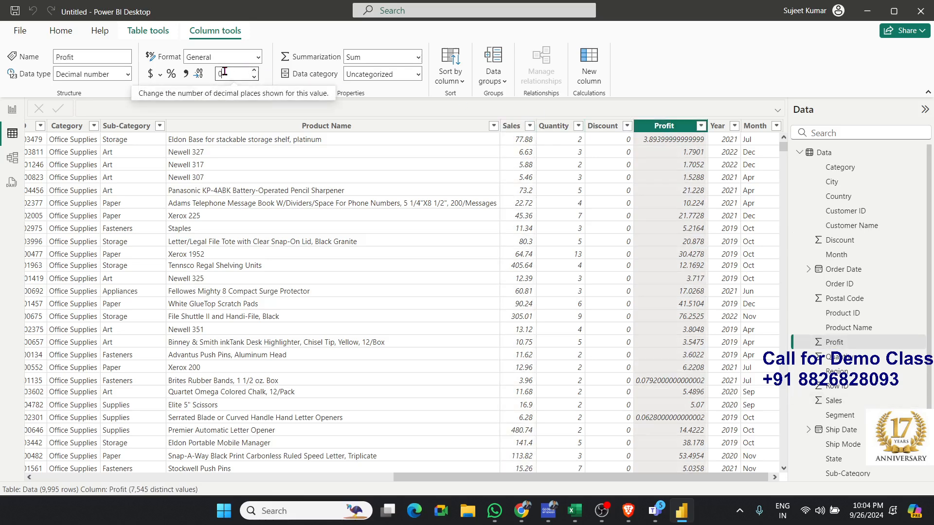
key("Return")
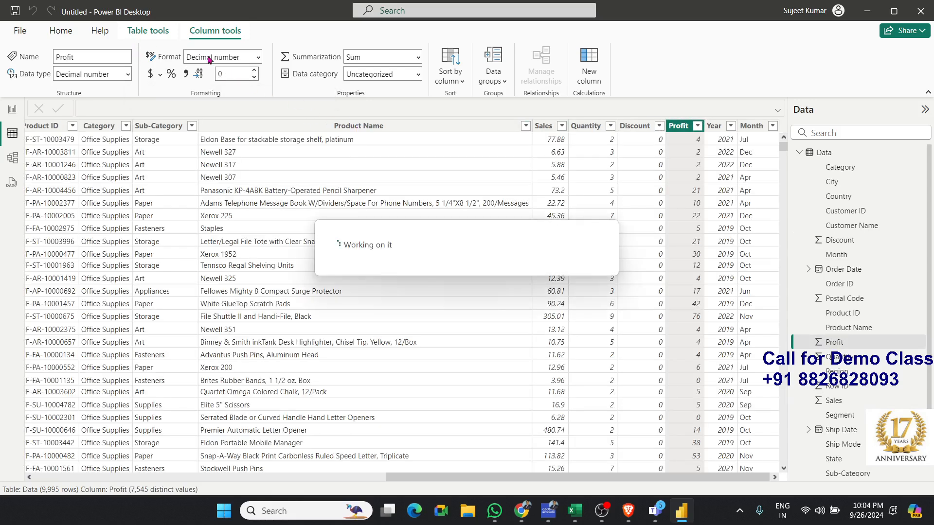
Step: Set the Sales column to show 0 decimal places and return to the table's first columns
left_click(544, 126)
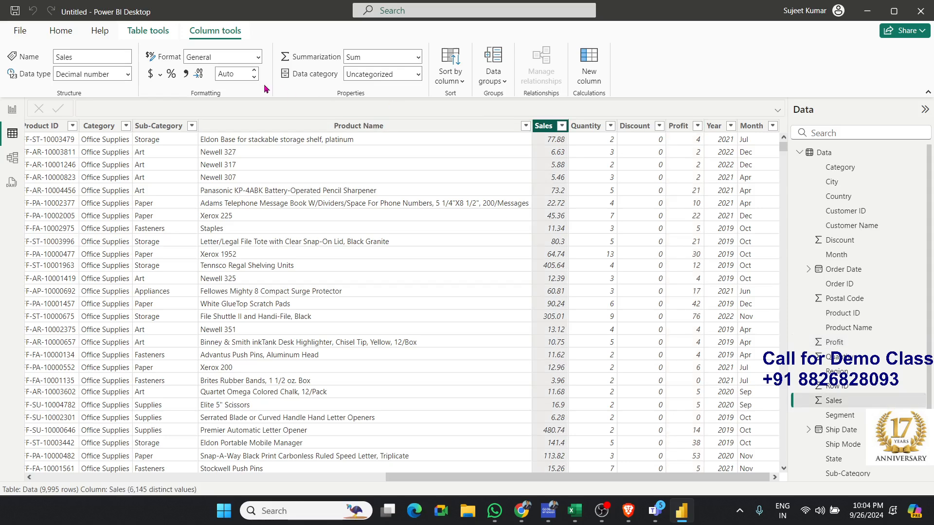
left_click(238, 73)
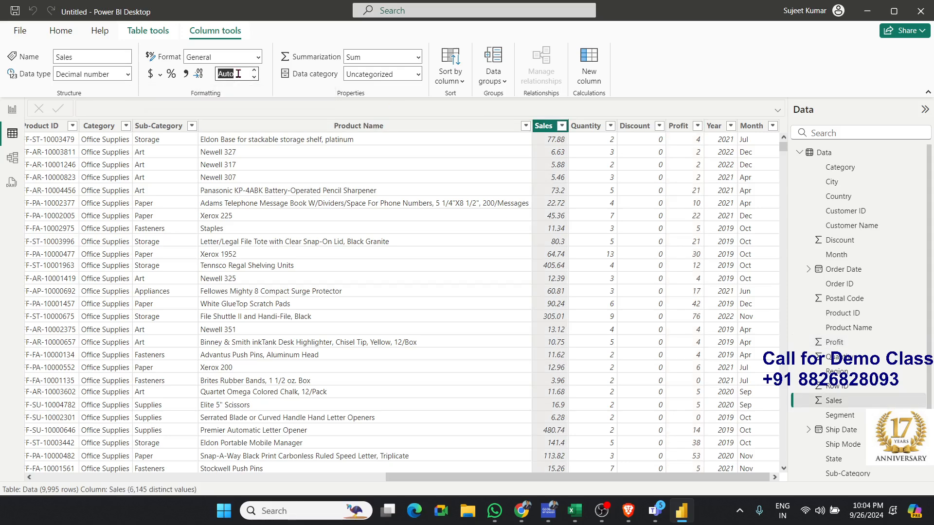
left_click(236, 78)
key("Up")
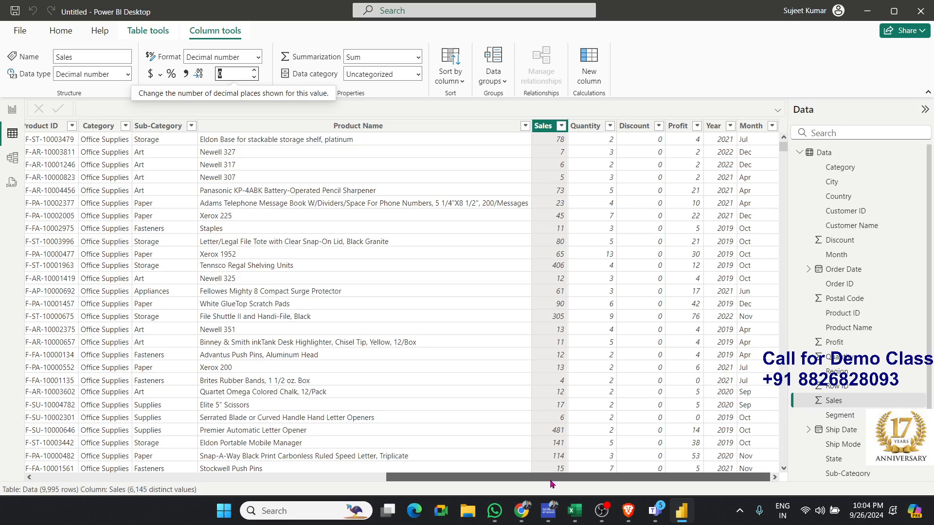
left_click_drag(552, 481, 119, 482)
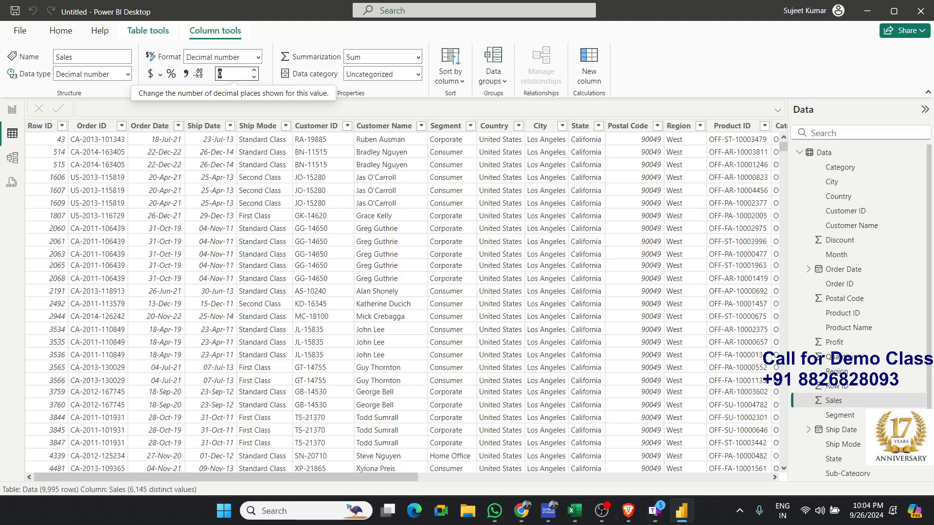
Step: Switch to WhatsApp, view the dashboard screenshot shared in the 10pm power bi batch sep chat, and return to the report
left_click(494, 516)
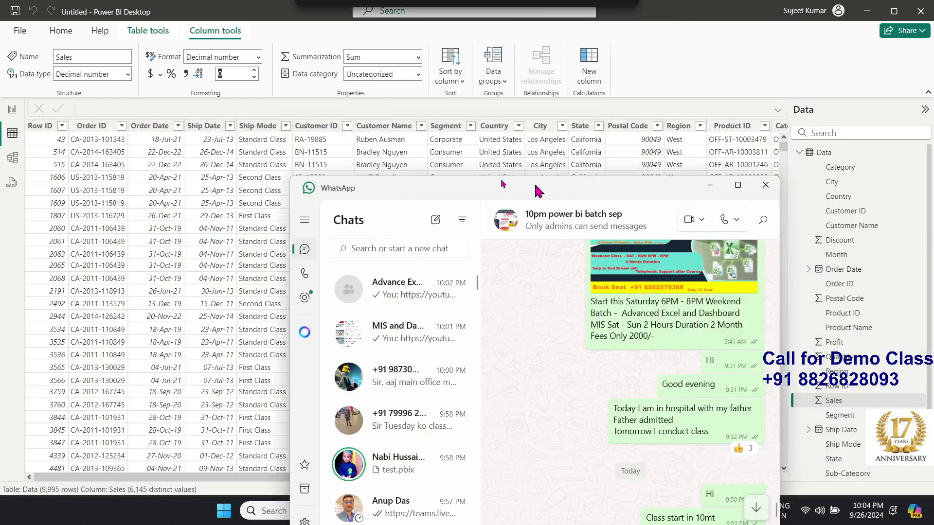
left_click_drag(537, 190, 481, 158)
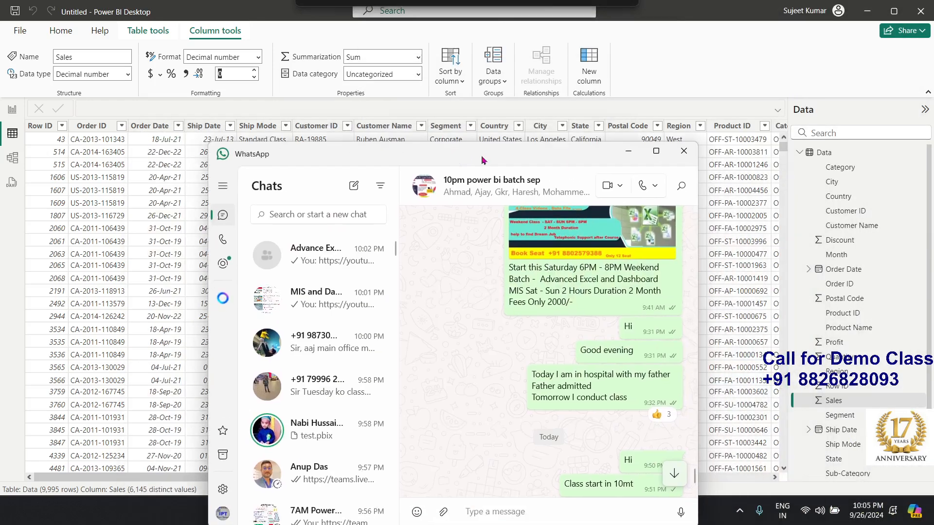
left_click(654, 152)
scroll(577, 296, "up", 15)
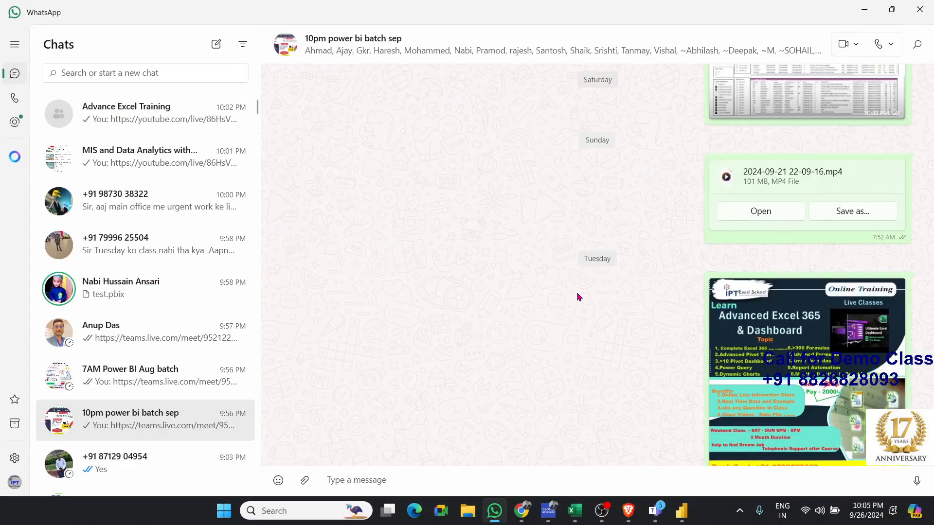
left_click(802, 342)
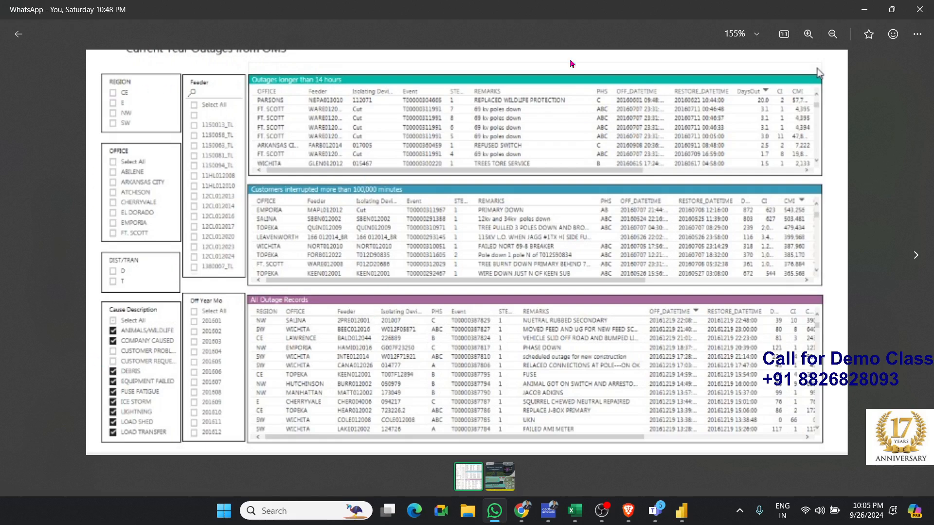
left_click_drag(634, 16, 933, 145)
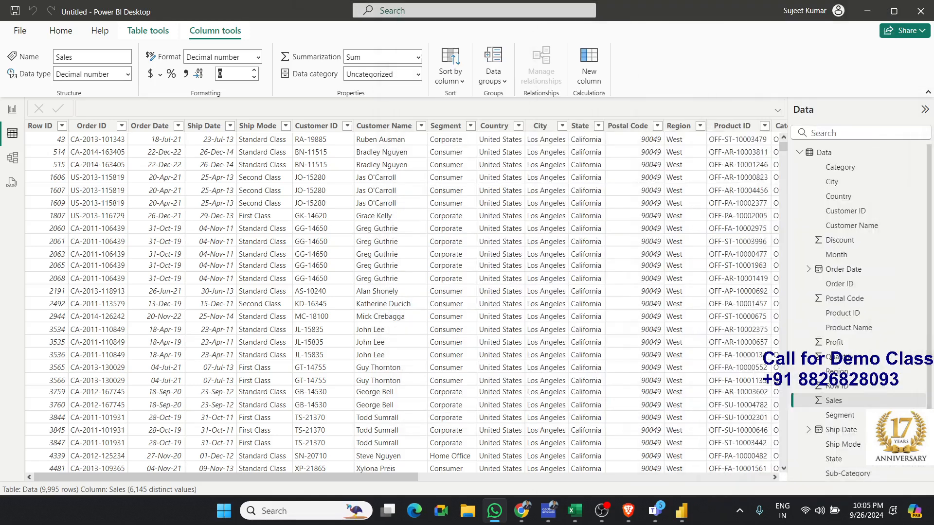
Step: Add a text box to the blank report page with the title "Overall Sales Report last 10 years"
left_click(12, 109)
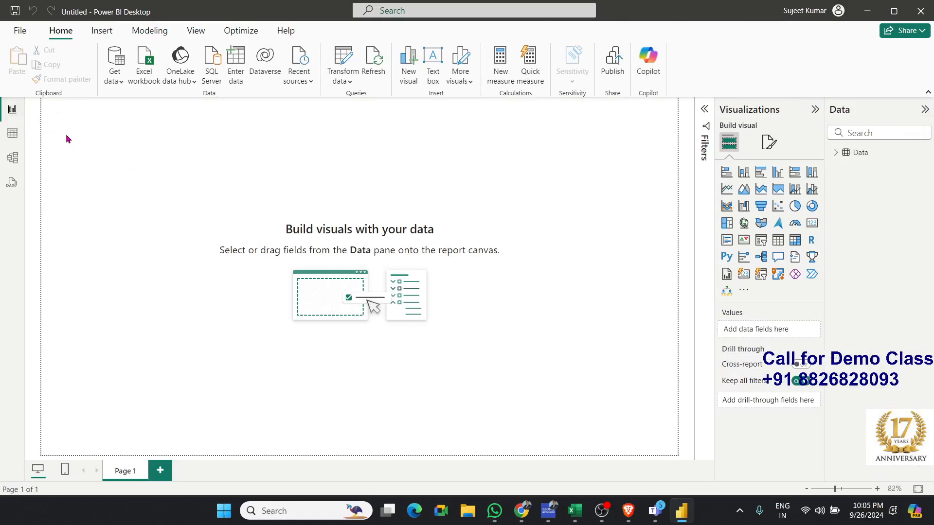
left_click_drag(43, 104, 675, 121)
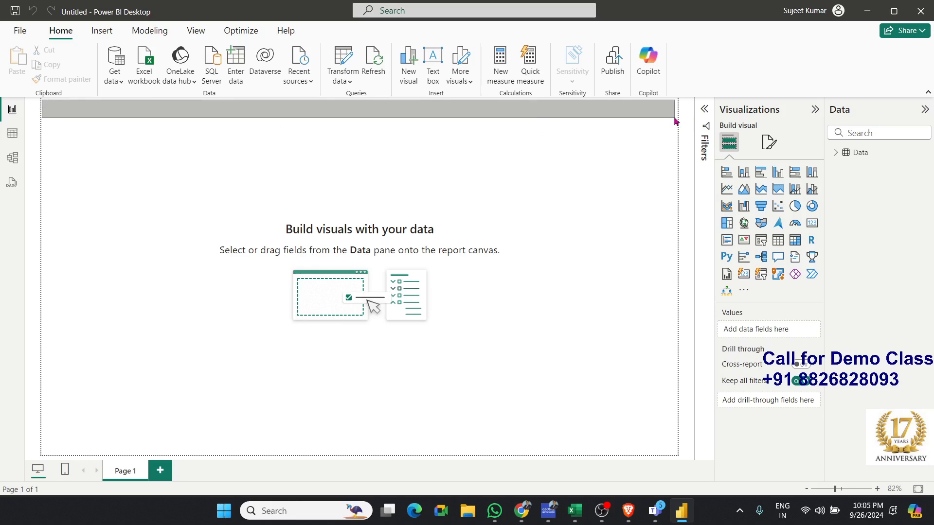
left_click_drag(674, 121, 648, 124)
left_click(433, 71)
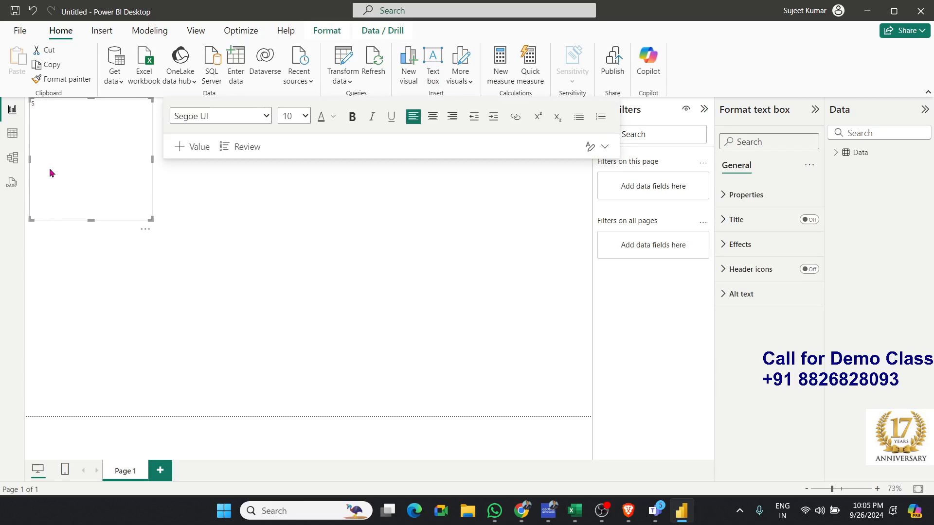
type("Ov")
left_click(192, 235)
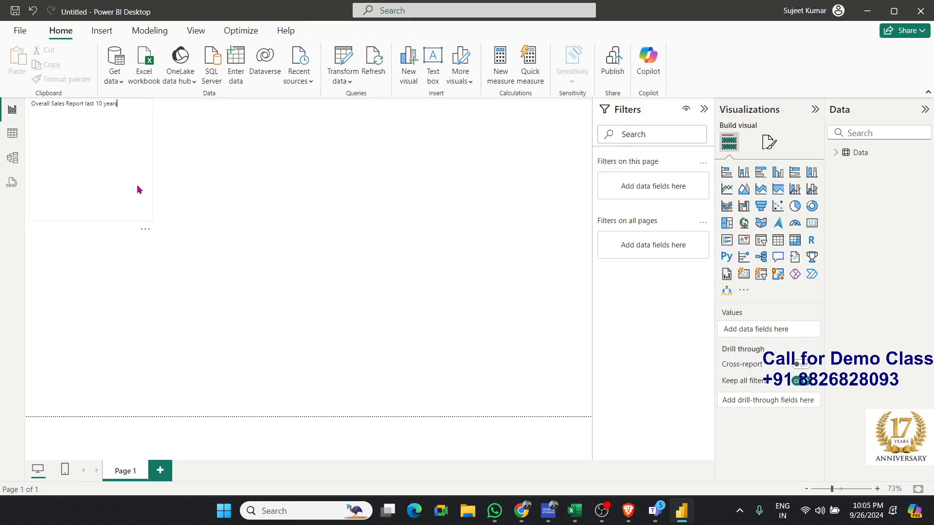
Step: Resize the title text box into a thin strip across the full page width and set its text to size 16
left_click(138, 192)
left_click_drag(146, 225, 591, 115)
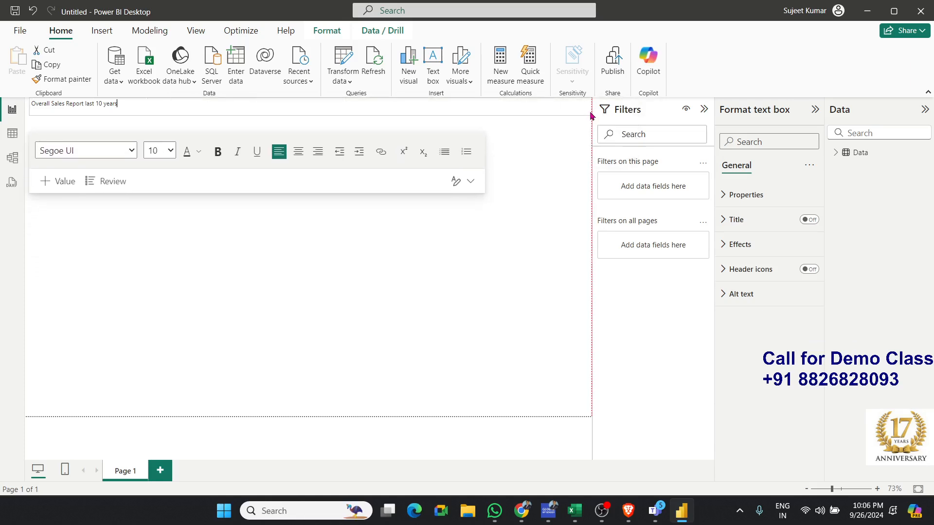
left_click_drag(136, 105, 25, 108)
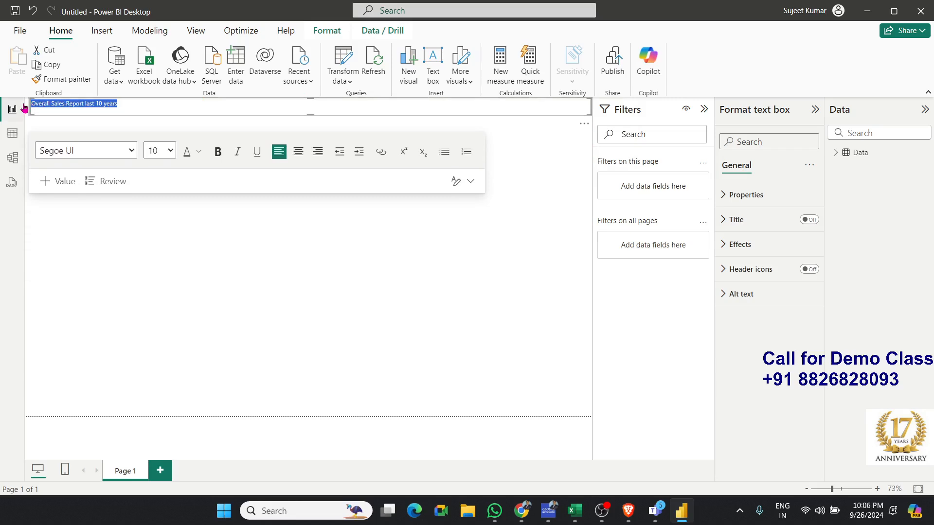
left_click(166, 152)
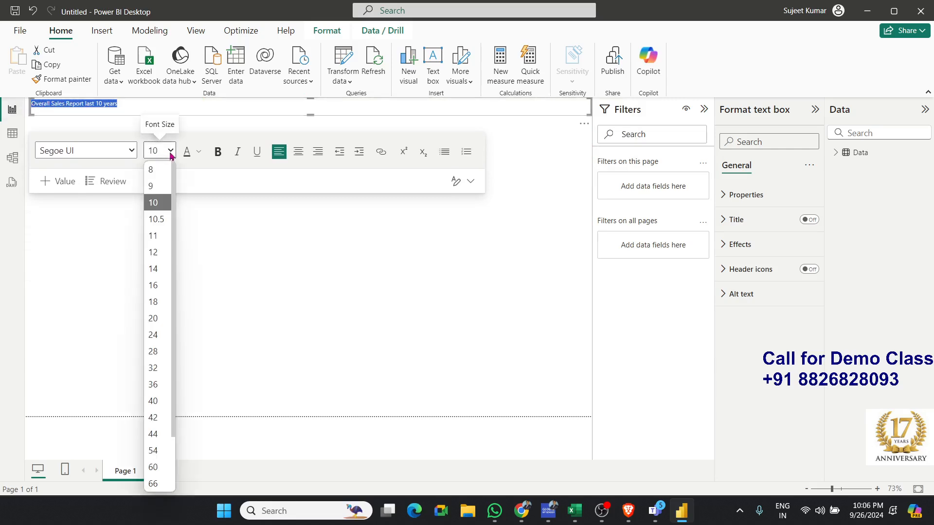
left_click(153, 268)
left_click(171, 151)
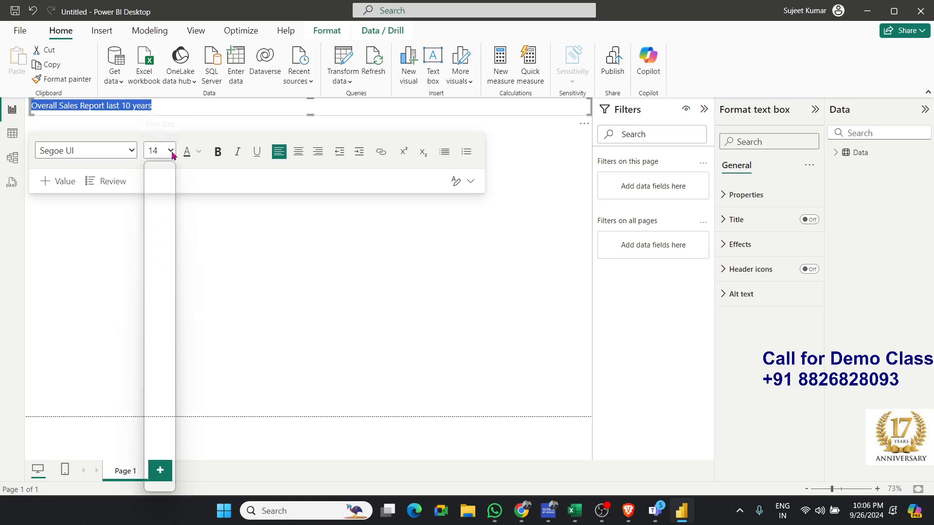
left_click(166, 286)
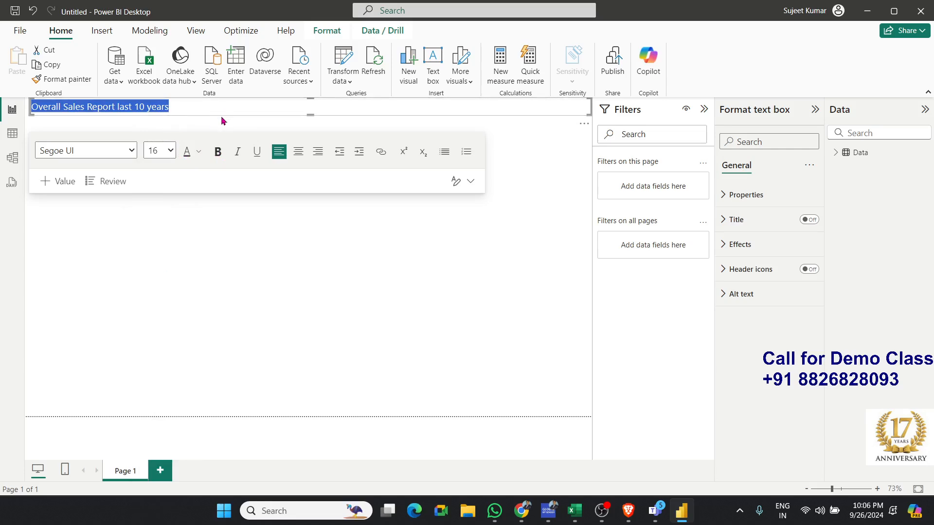
Step: Make the report title text dark blue and bold
left_click(200, 159)
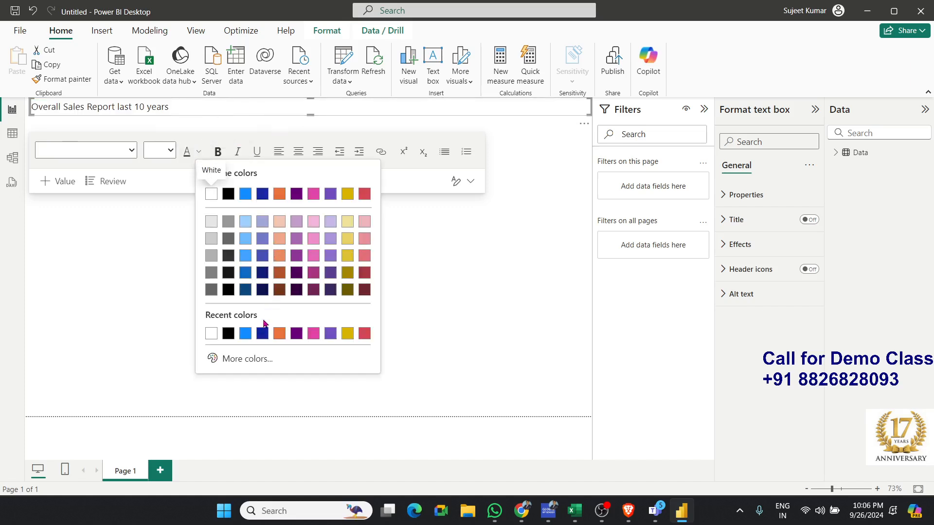
left_click(266, 336)
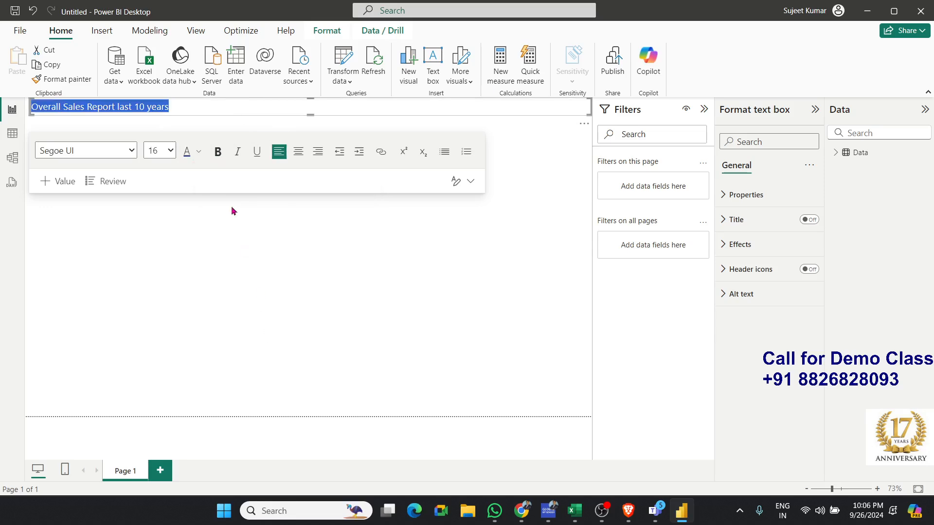
left_click(215, 155)
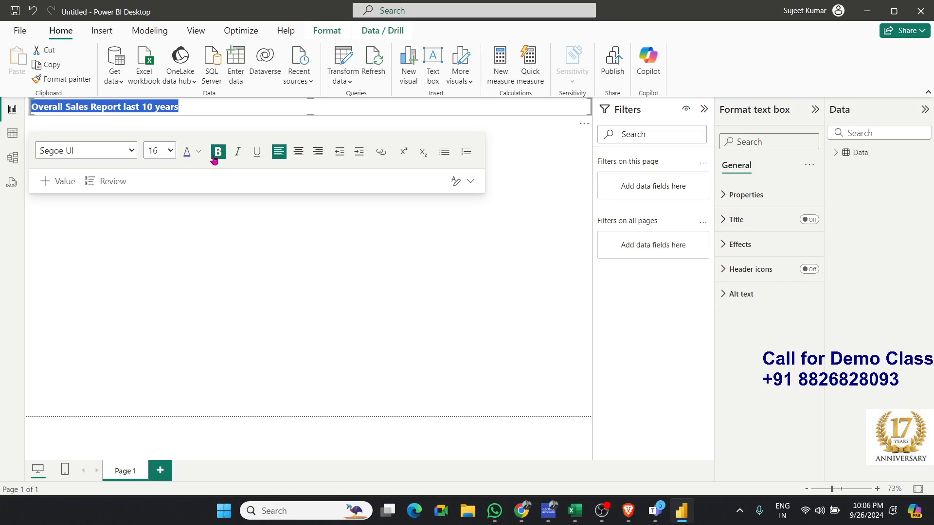
left_click(440, 119)
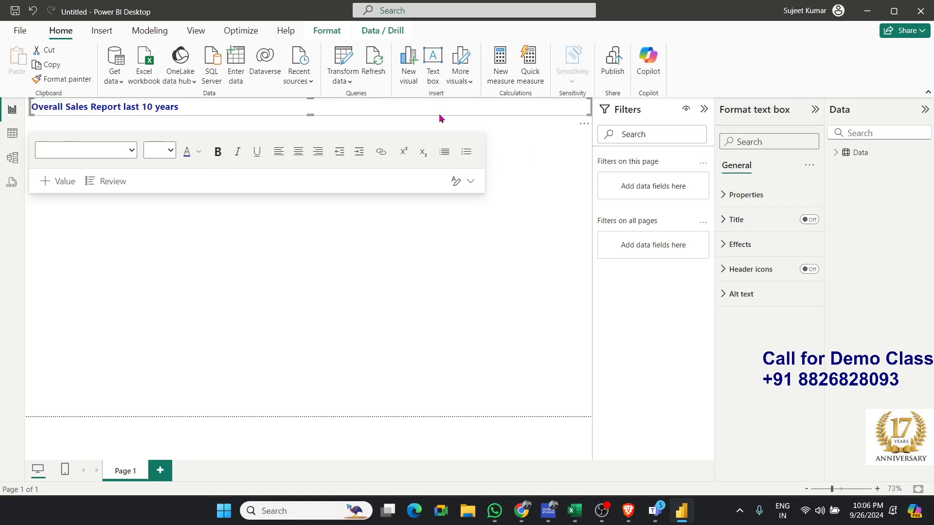
Step: Give the title text box a light grey background with 73% transparency
left_click(432, 74)
left_click(755, 244)
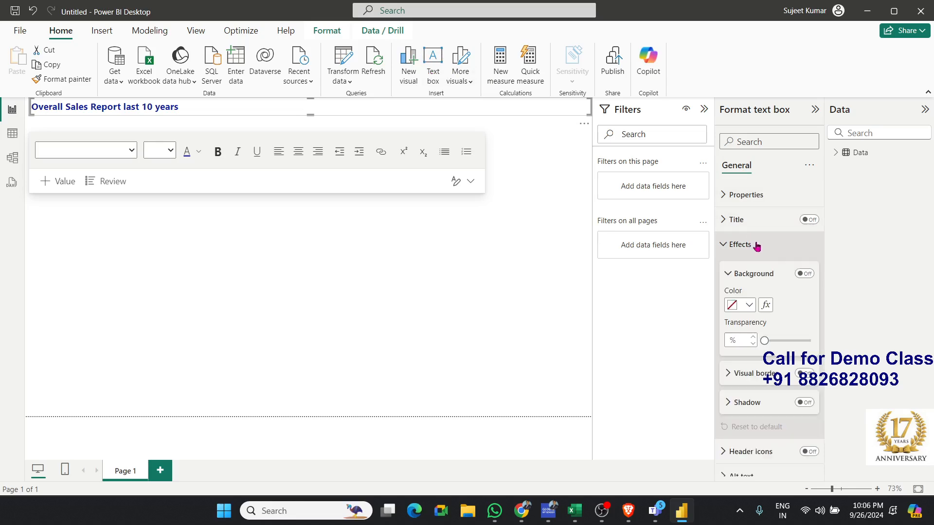
left_click(749, 307)
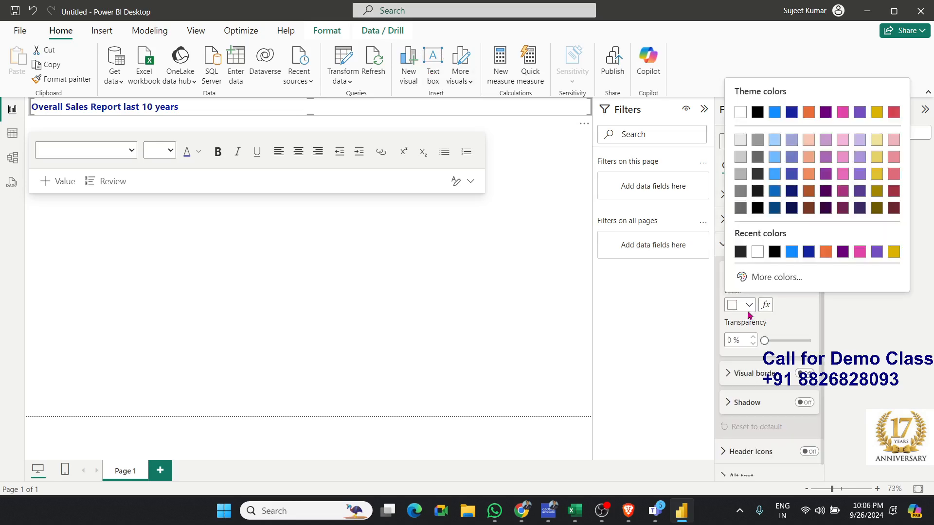
left_click(740, 142)
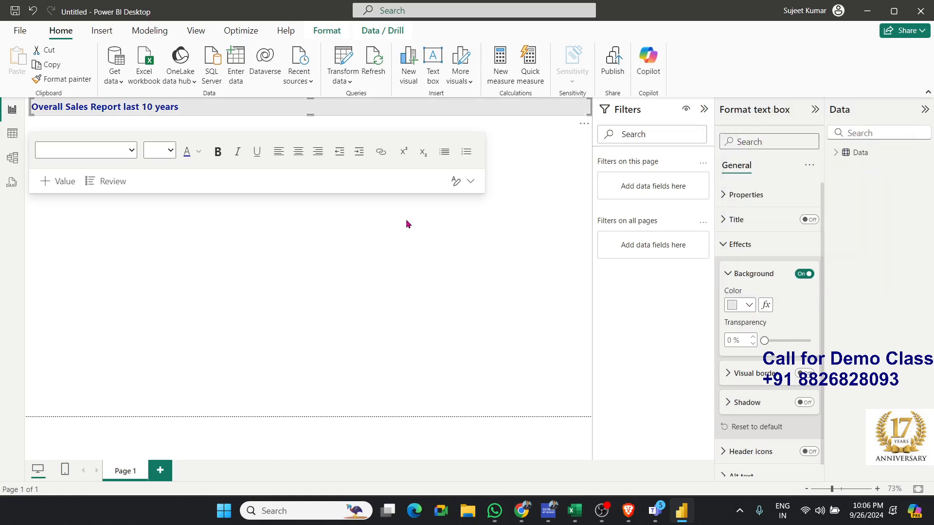
left_click_drag(764, 341, 797, 341)
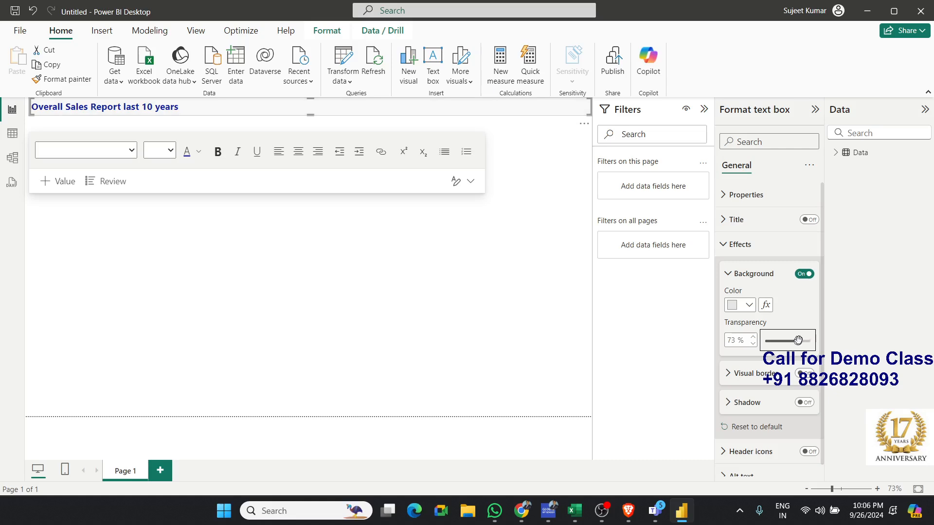
left_click(354, 242)
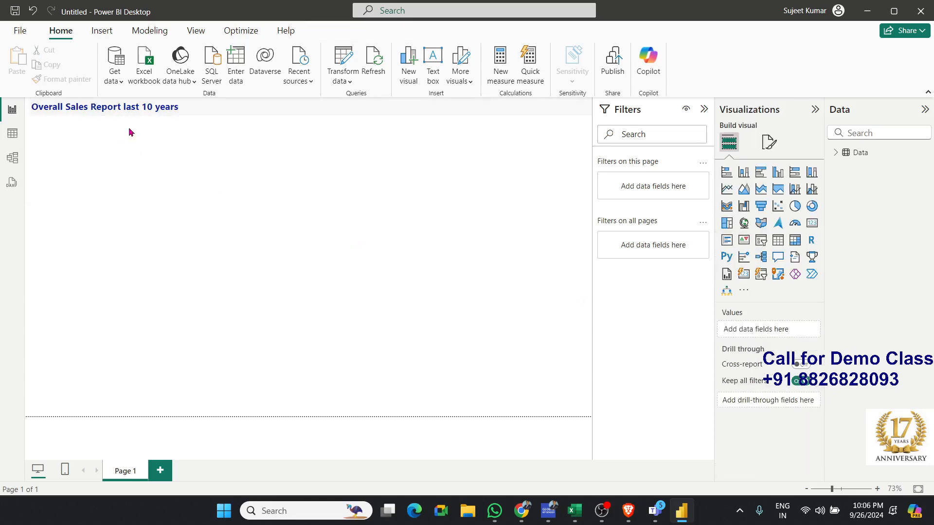
left_click(238, 117)
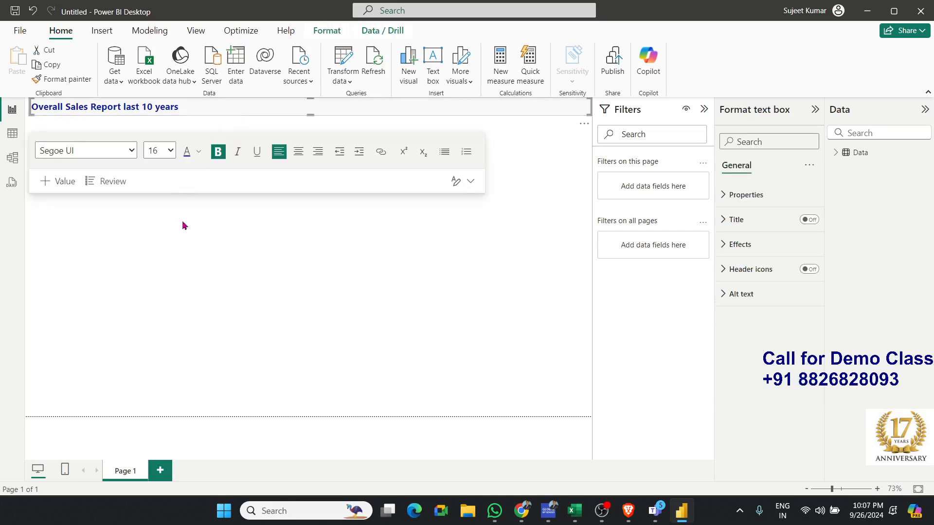
left_click(183, 226)
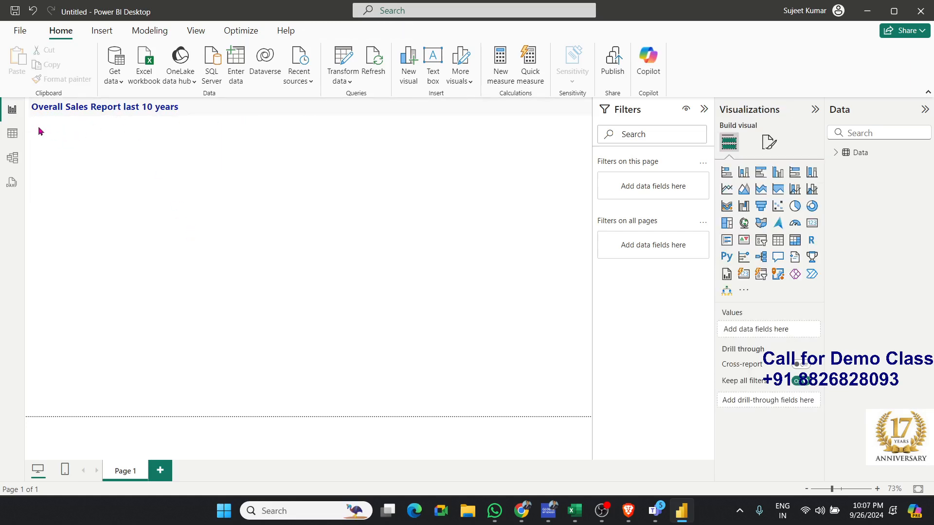
left_click_drag(39, 128, 570, 392)
left_click_drag(166, 120, 168, 417)
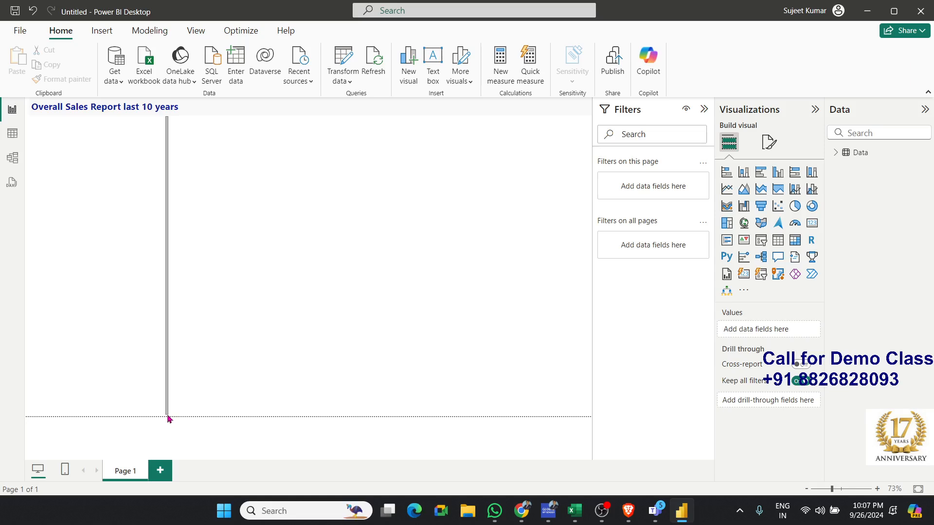
left_click_drag(168, 418, 28, 419)
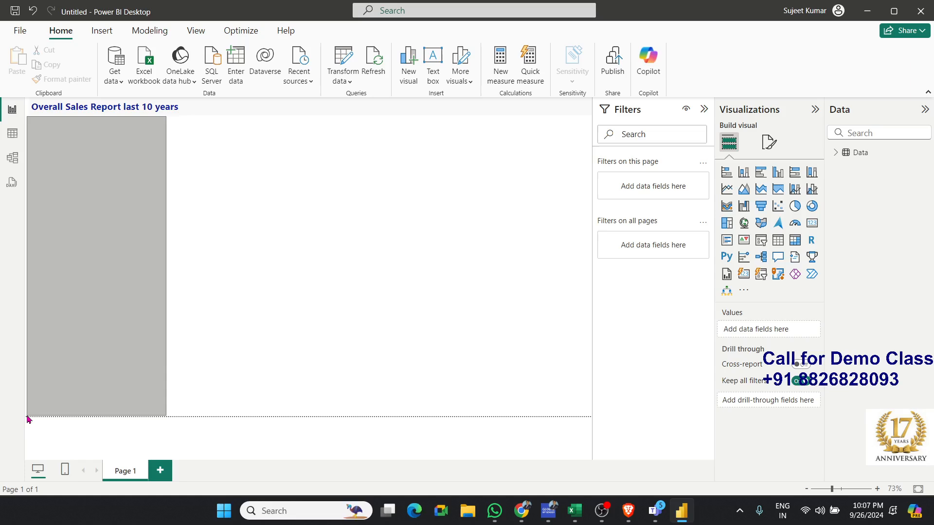
left_click_drag(28, 419, 594, 417)
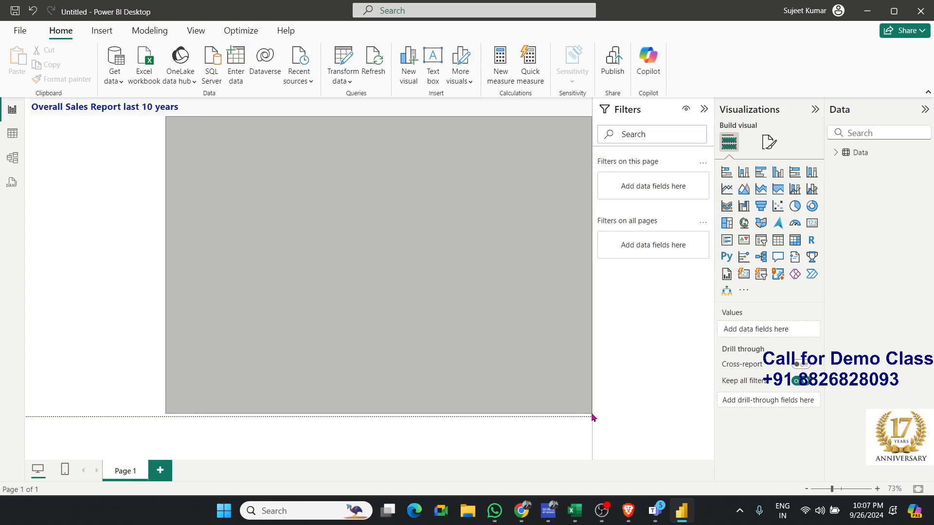
left_click_drag(593, 417, 593, 418)
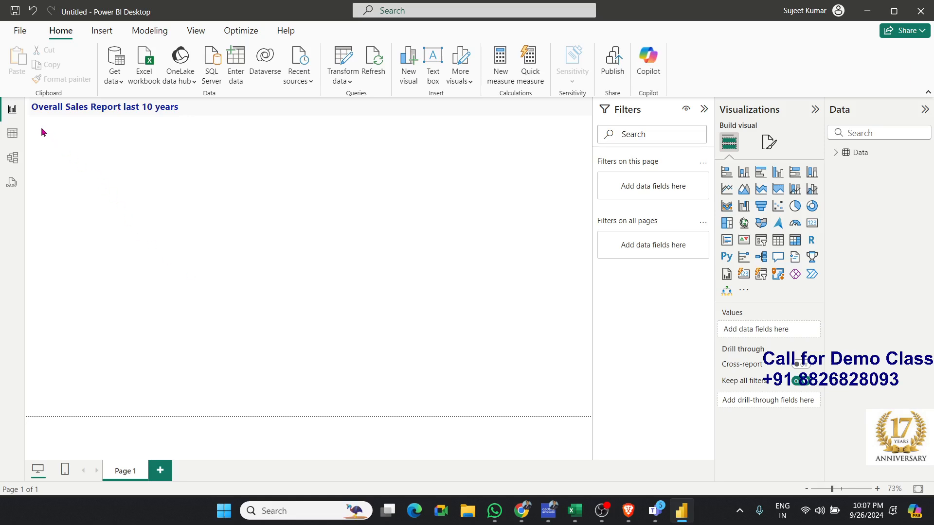
Step: Examine the sales table's fields, including the Month, Year, Sub-Category, Category, Country and Segment columns
left_click(835, 153)
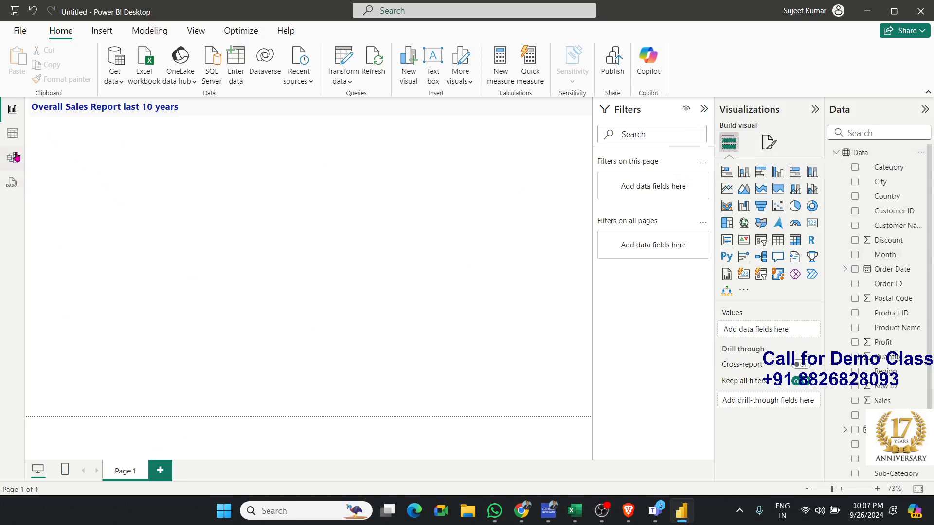
left_click(12, 137)
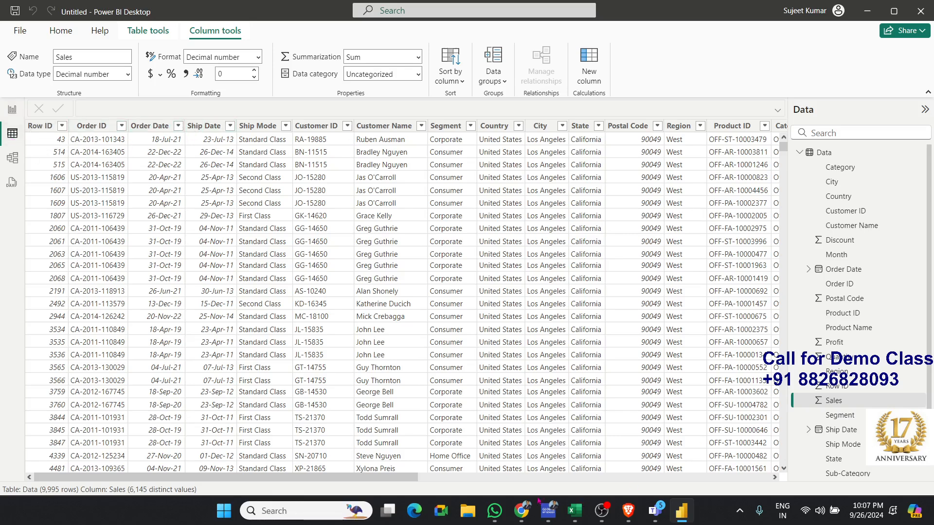
left_click_drag(389, 477, 759, 490)
left_click(750, 129)
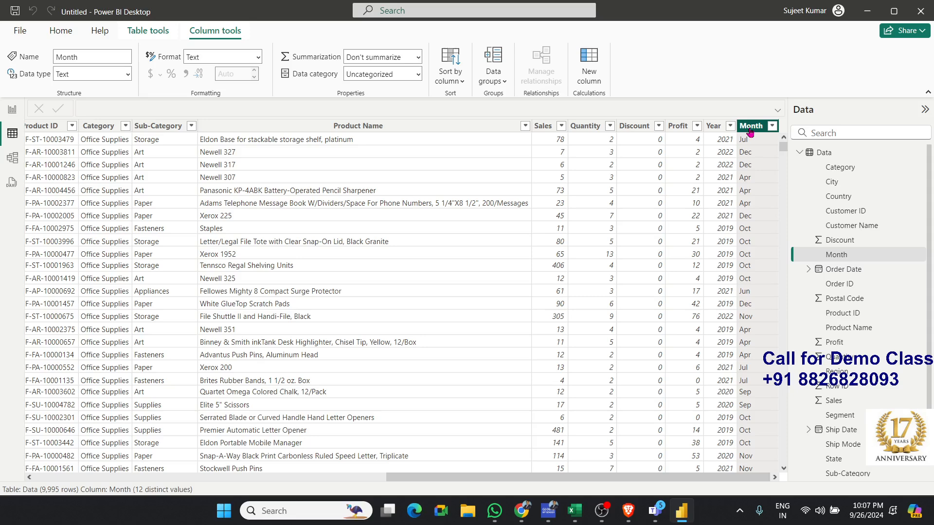
left_click(718, 129)
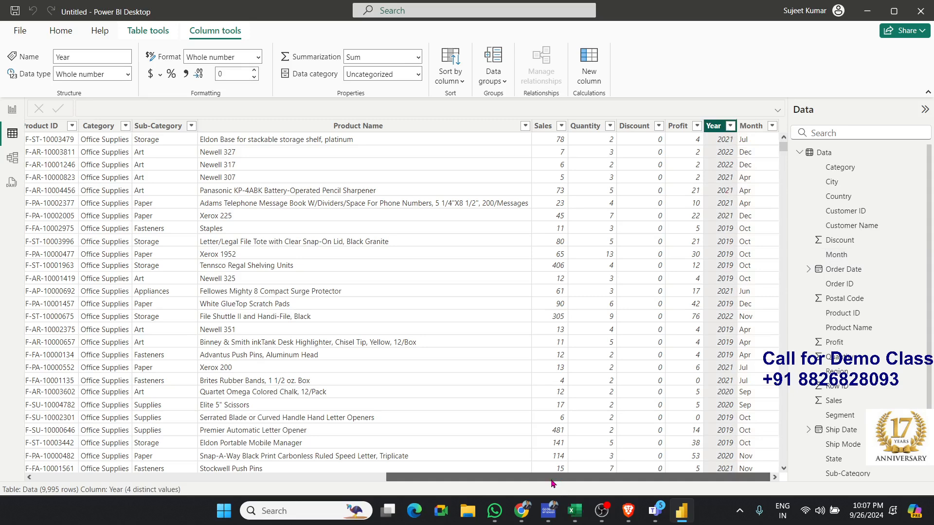
left_click_drag(561, 479, 462, 486)
left_click(347, 128)
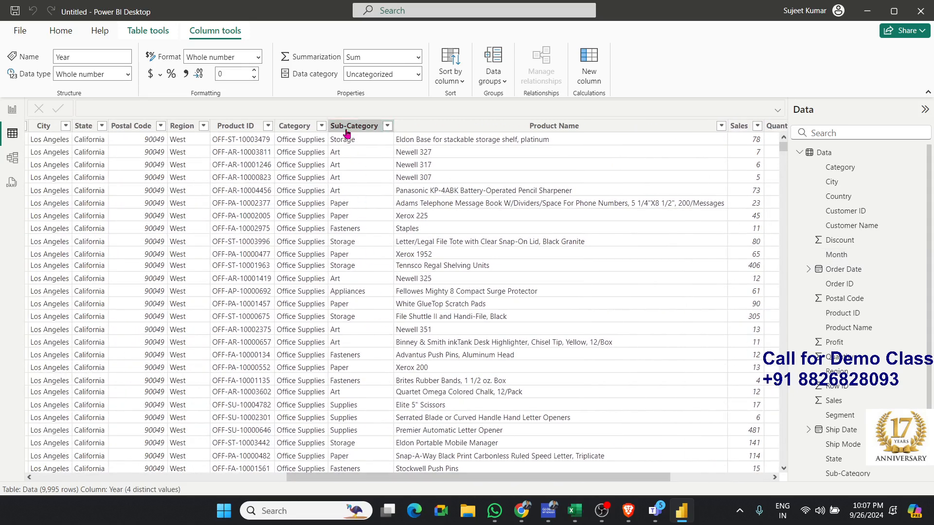
left_click(298, 127)
left_click_drag(403, 480, 250, 483)
left_click(396, 127)
left_click(325, 126)
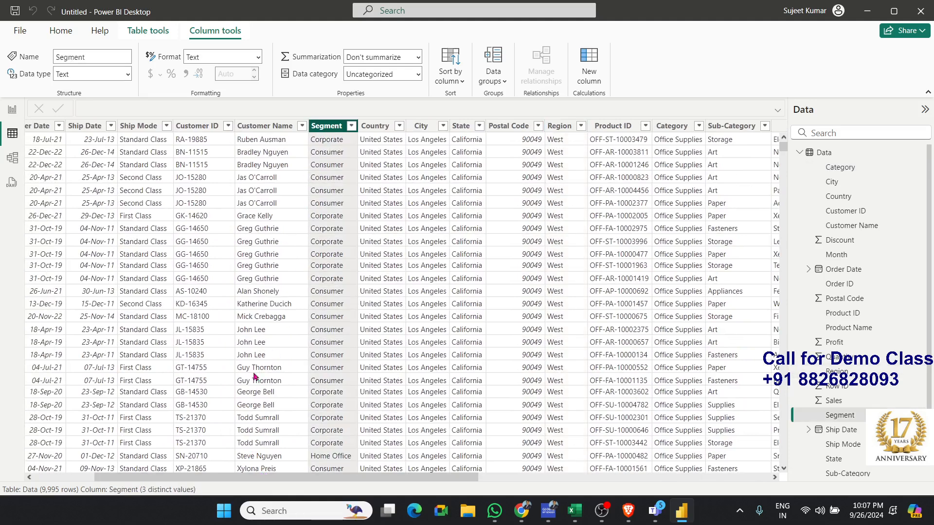
Step: Add a slicer for the Year field to the report page, shrink it and place it just below the report title
left_click(150, 134)
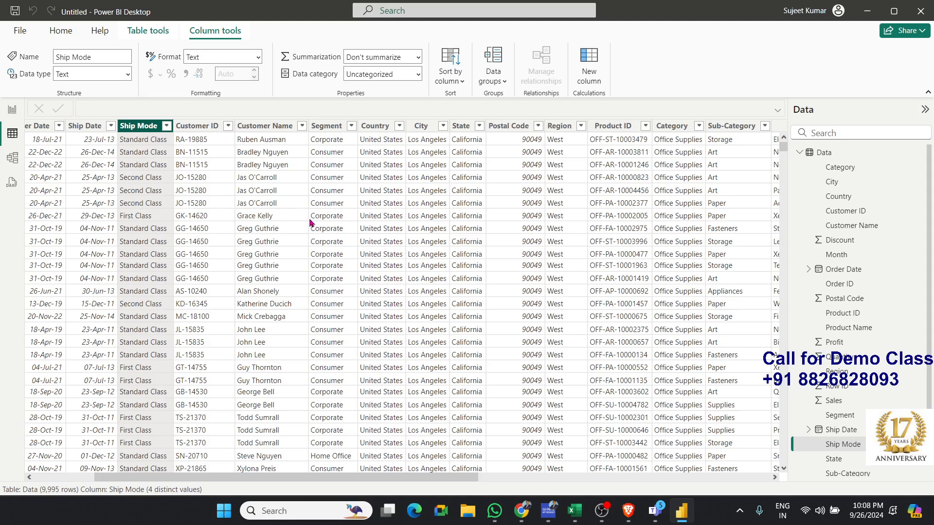
left_click(13, 111)
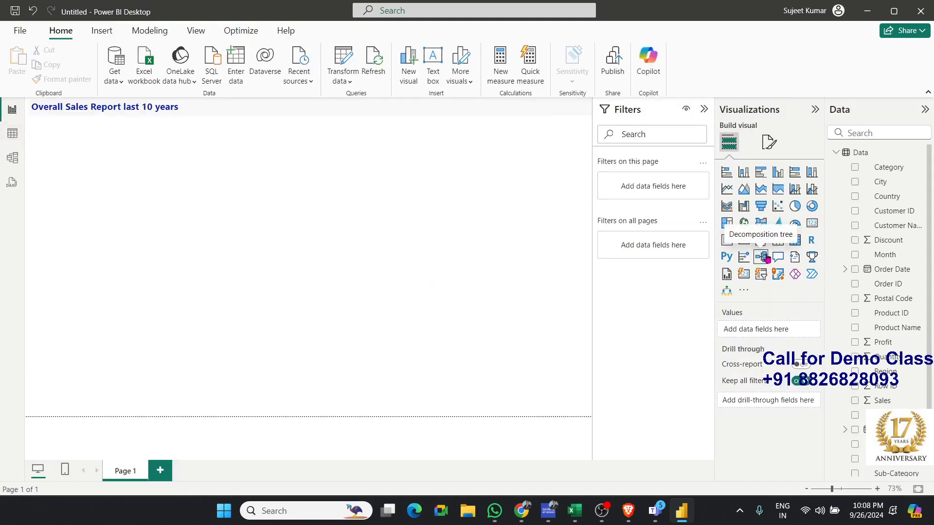
left_click(761, 240)
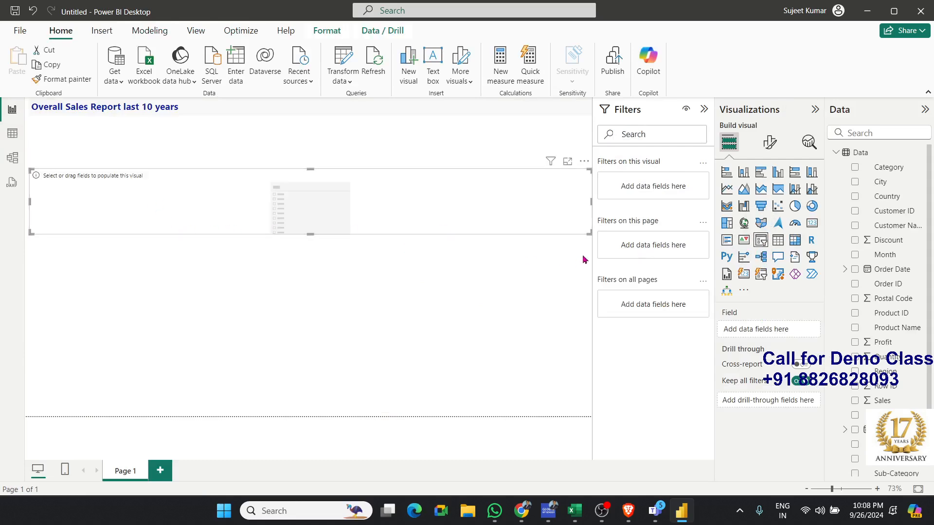
left_click_drag(587, 231, 169, 296)
left_click_drag(100, 181, 99, 134)
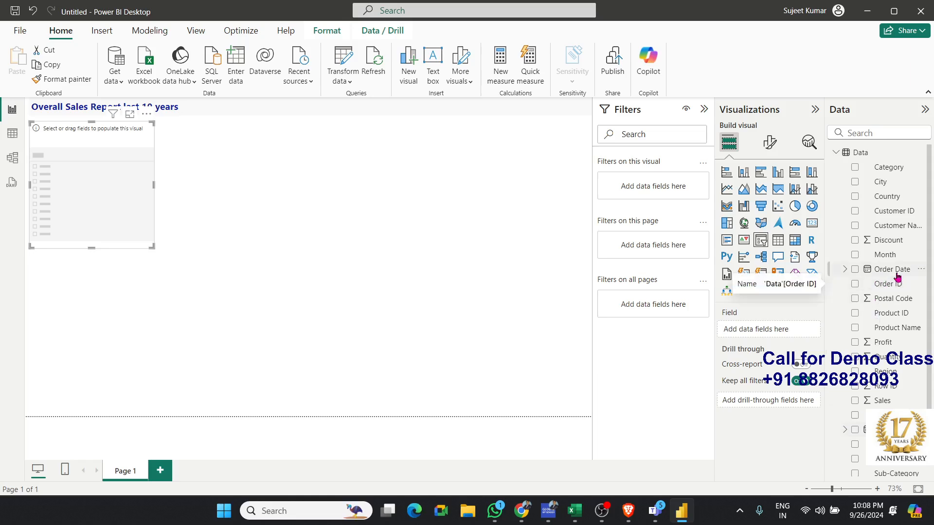
left_click_drag(931, 280, 931, 310)
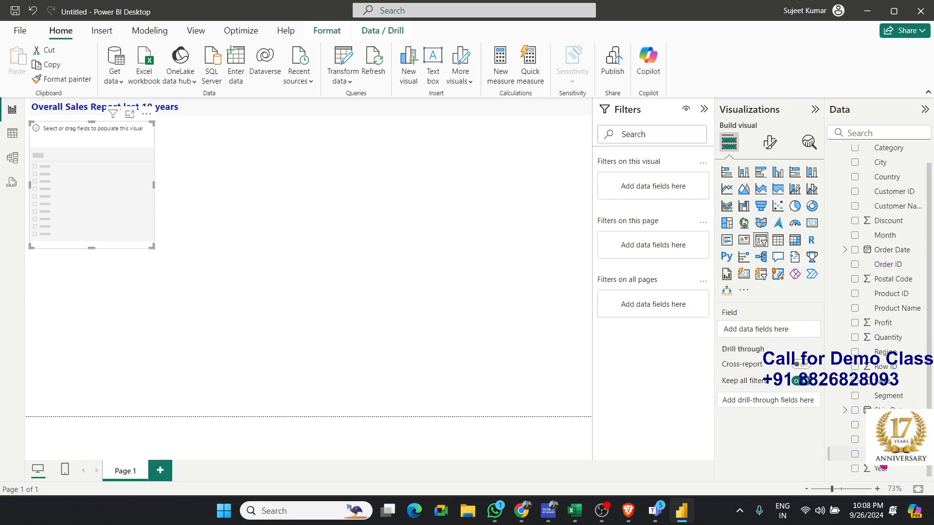
left_click_drag(881, 466, 117, 194)
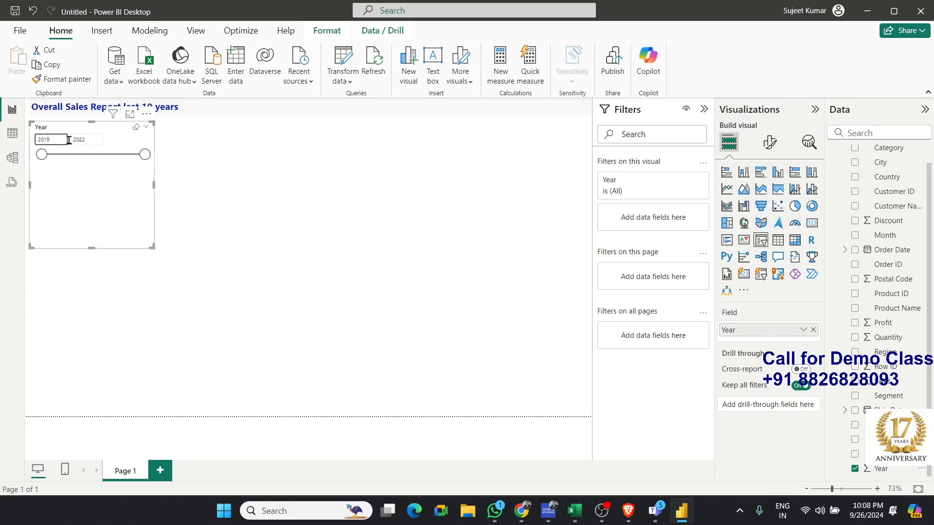
Step: Set the Year slicer's style to Vertical list after trying the Dropdown style
left_click(768, 144)
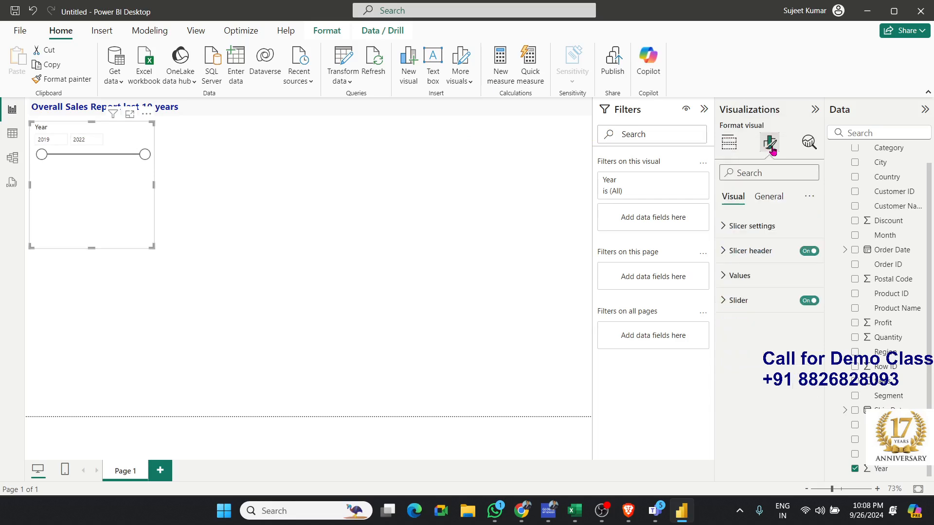
left_click(733, 227)
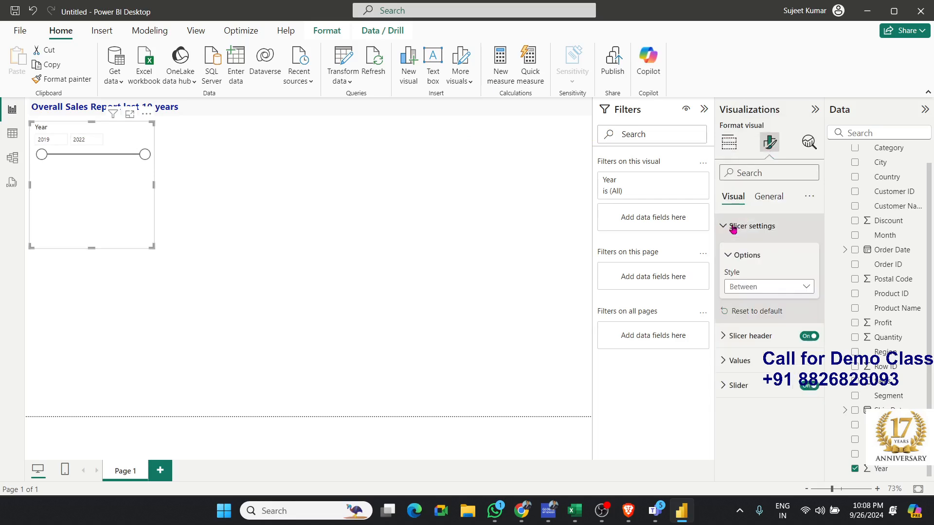
left_click(757, 283)
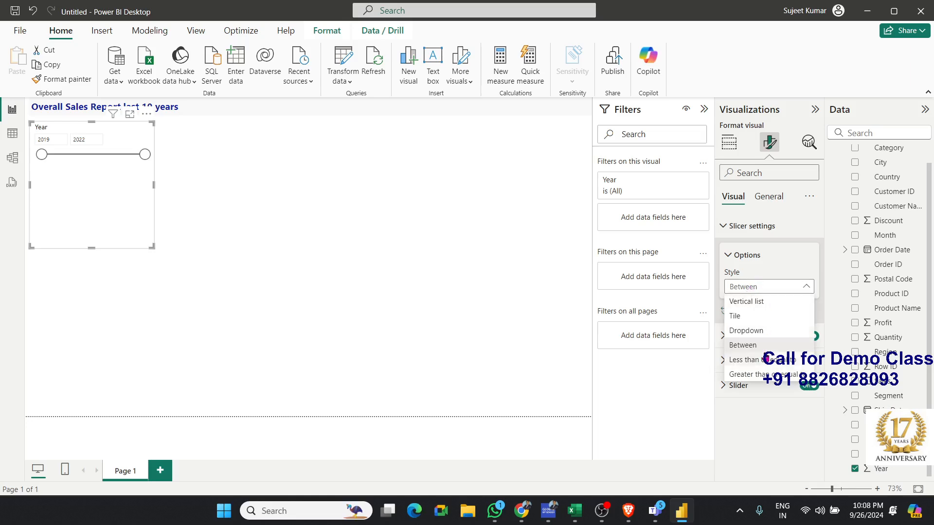
left_click(759, 332)
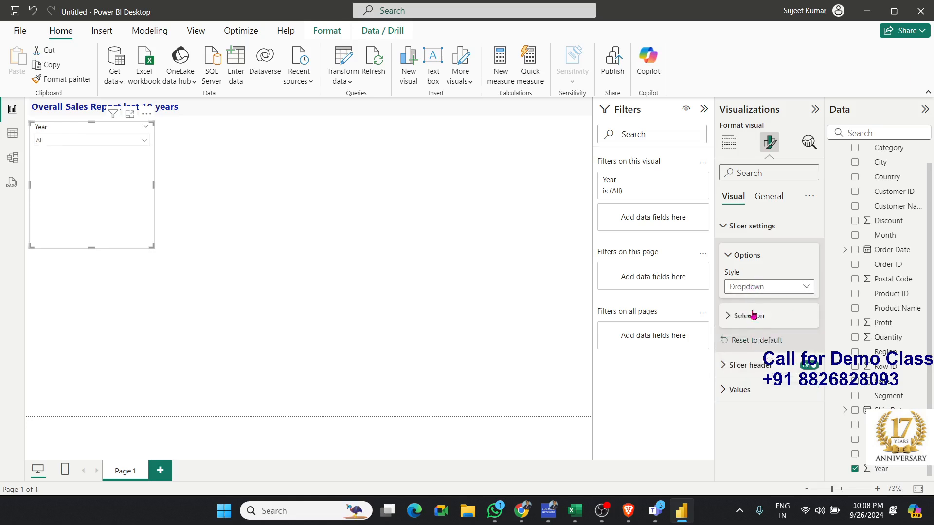
left_click(748, 290)
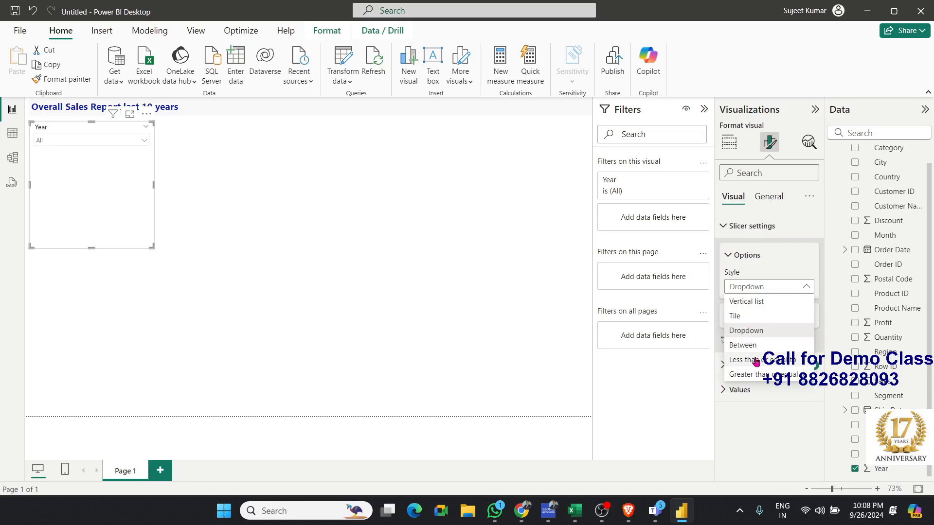
left_click(755, 307)
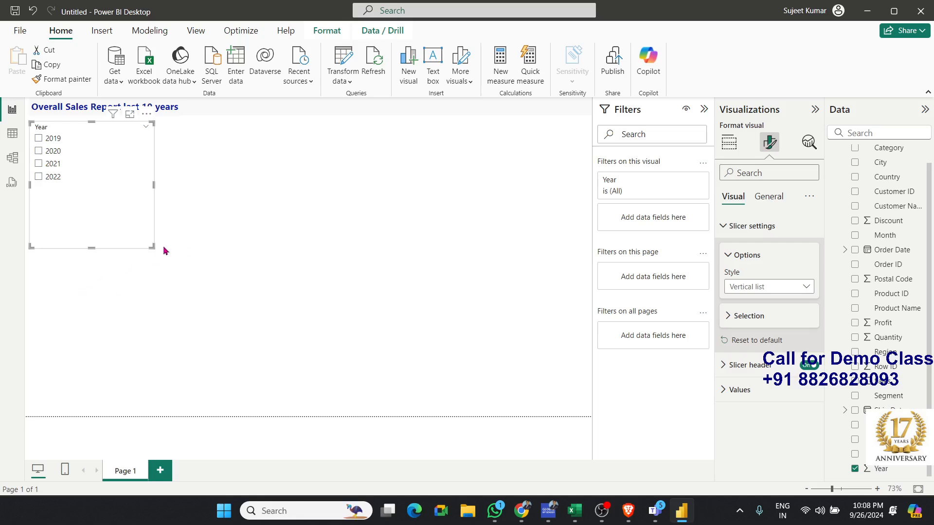
Step: Shrink the Year slicer to fit closely around its list of years and select 2022
left_click_drag(151, 245, 77, 194)
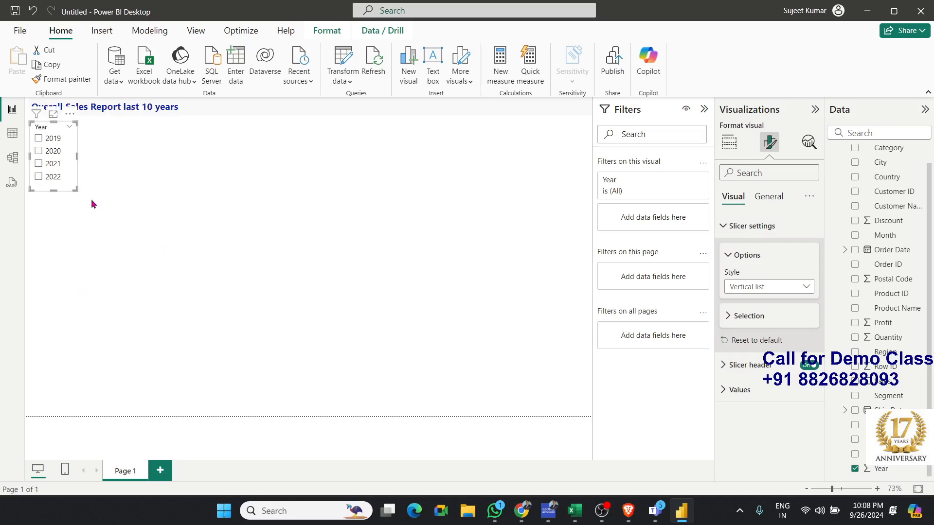
left_click(131, 217)
left_click(75, 176)
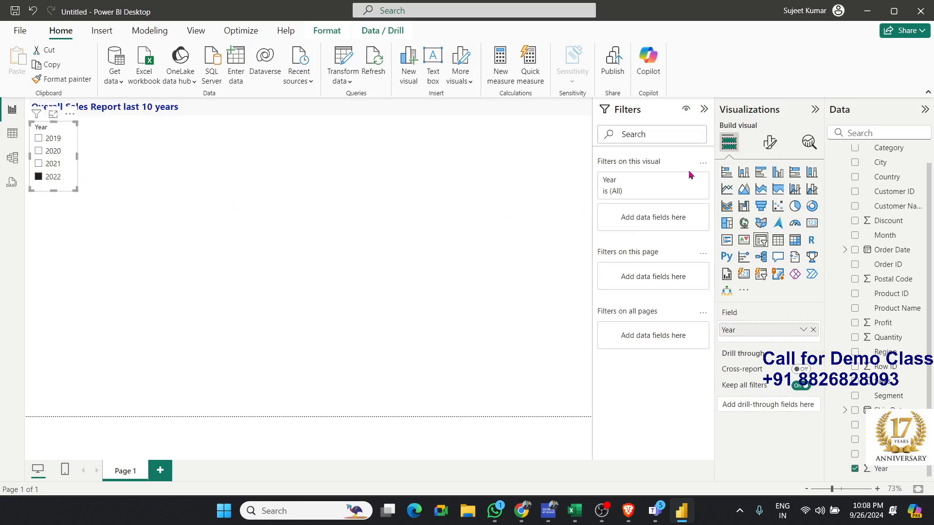
Step: Turn on the visual border for the Year slicer
left_click(767, 145)
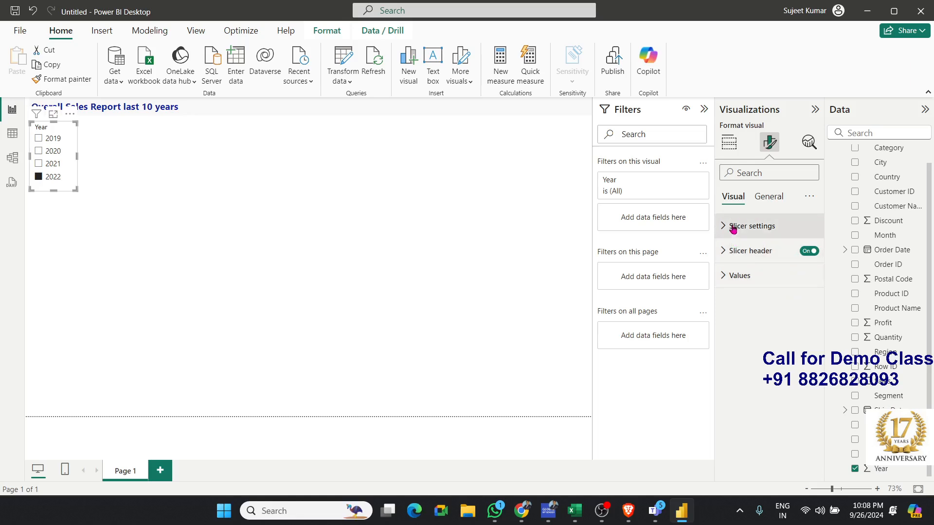
left_click(764, 209)
left_click(725, 275)
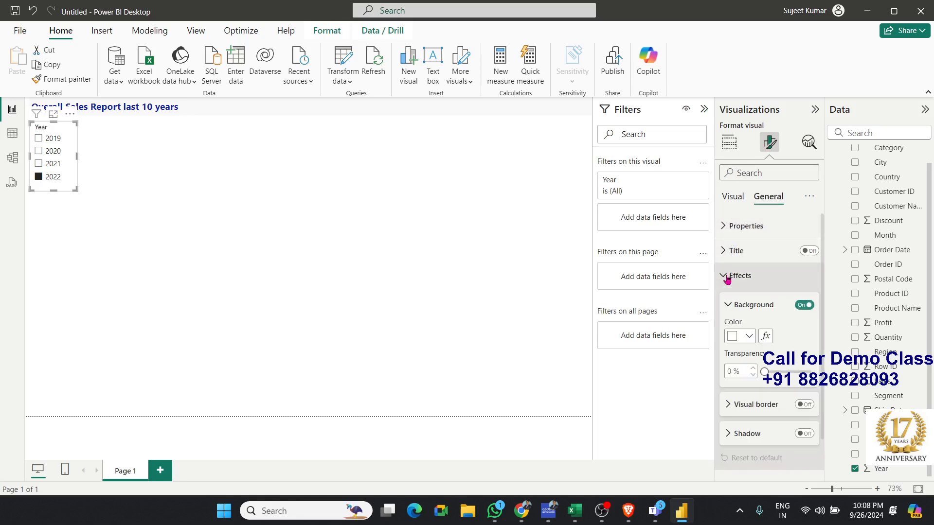
left_click(804, 404)
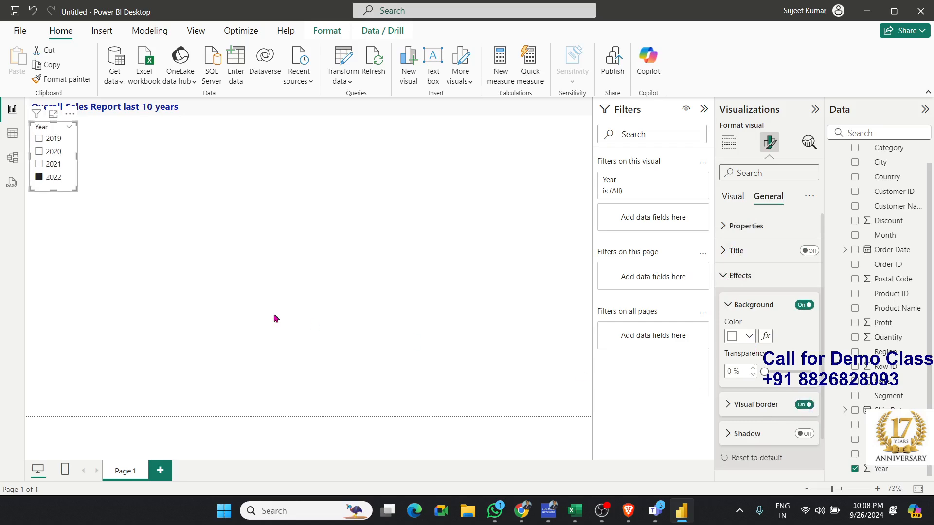
left_click(275, 318)
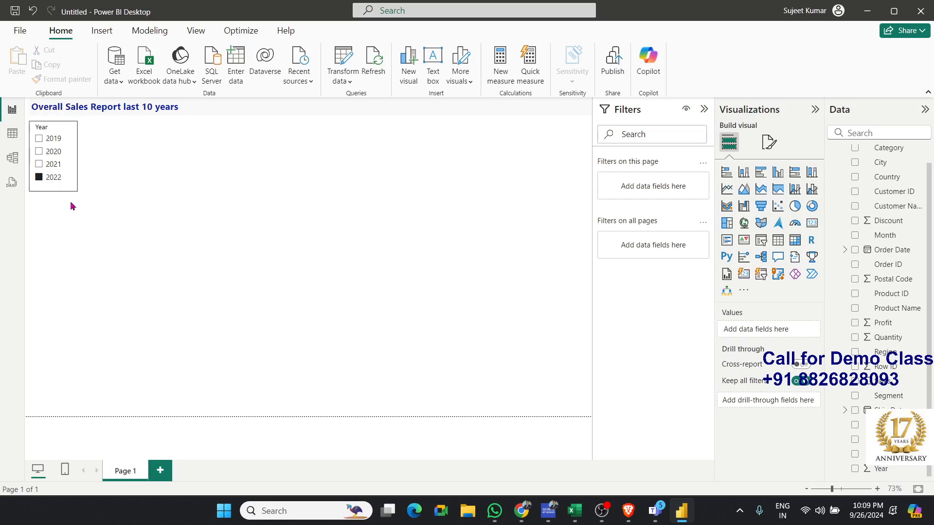
Step: Duplicate the Year slicer, place the copy directly beside the original and widen it
right_click(67, 193)
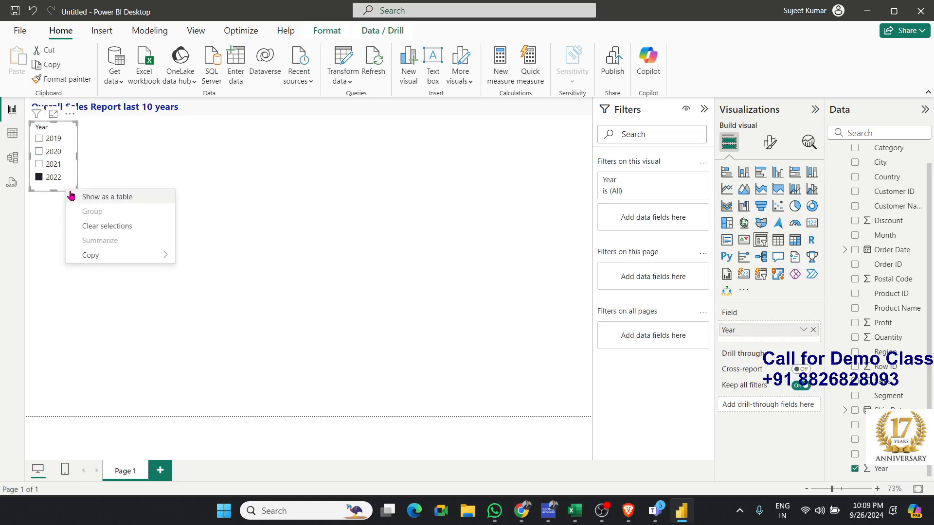
left_click(46, 234)
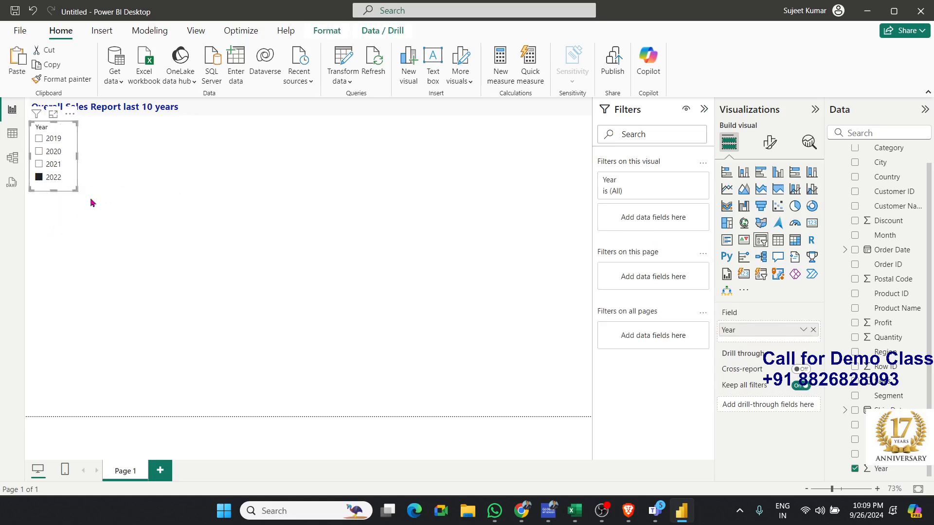
left_click(123, 166)
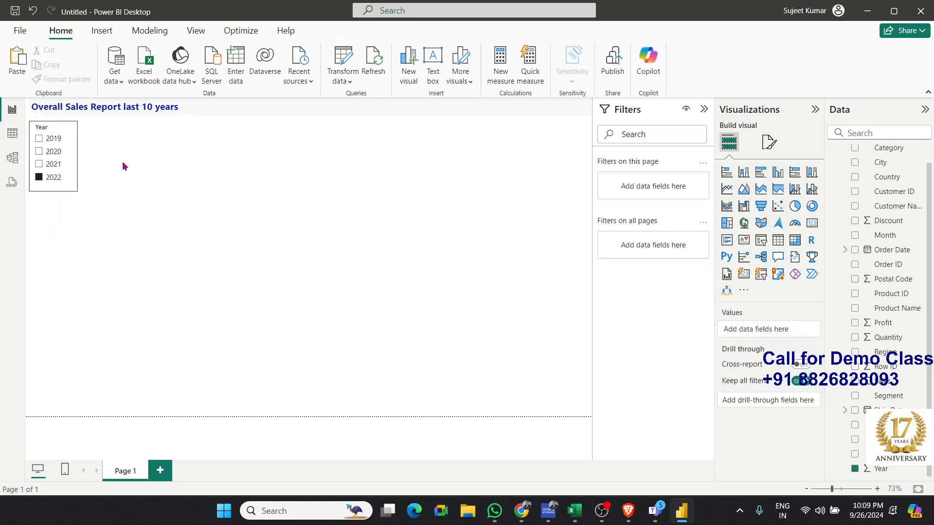
left_click(75, 190)
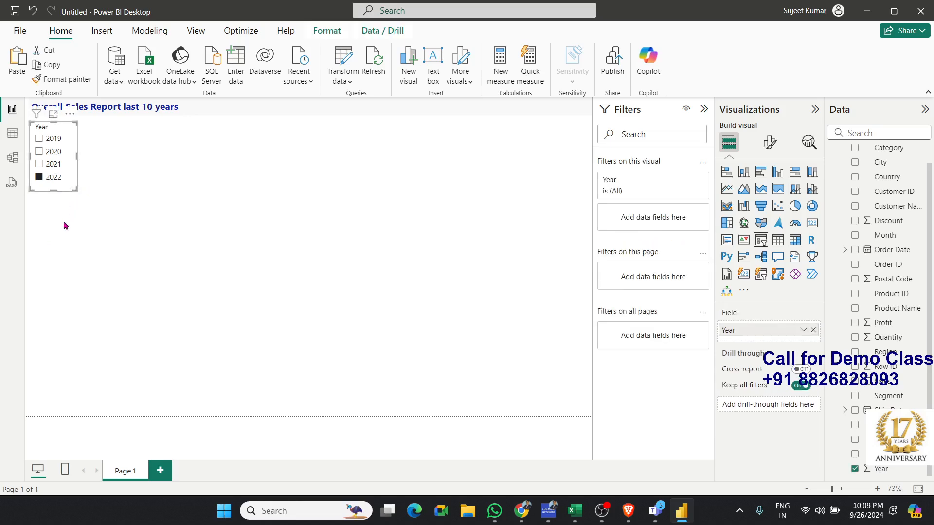
left_click(83, 226)
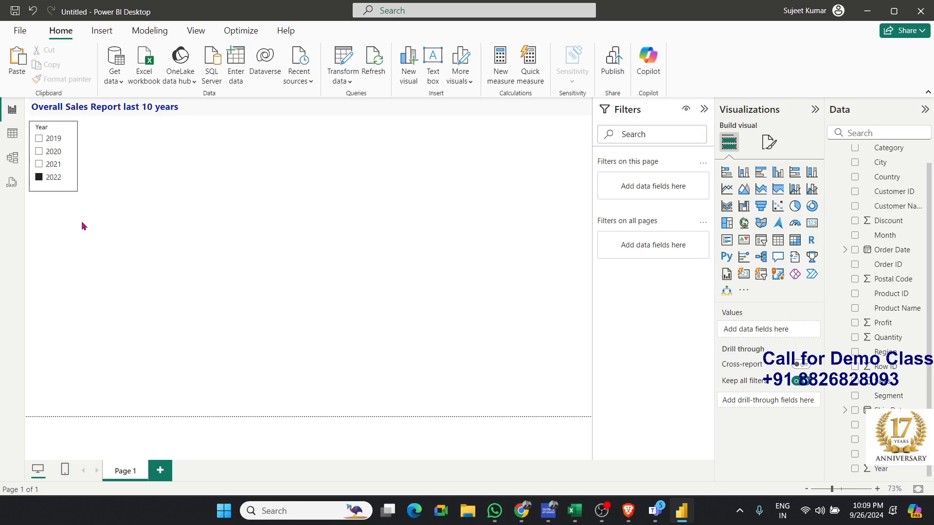
key("ctrl+v")
left_click_drag(76, 188, 130, 189)
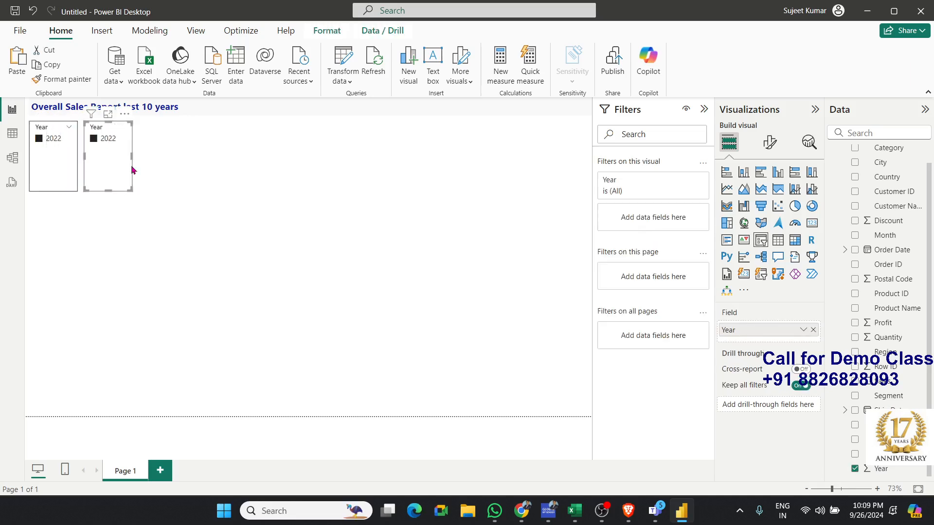
left_click_drag(132, 156, 168, 158)
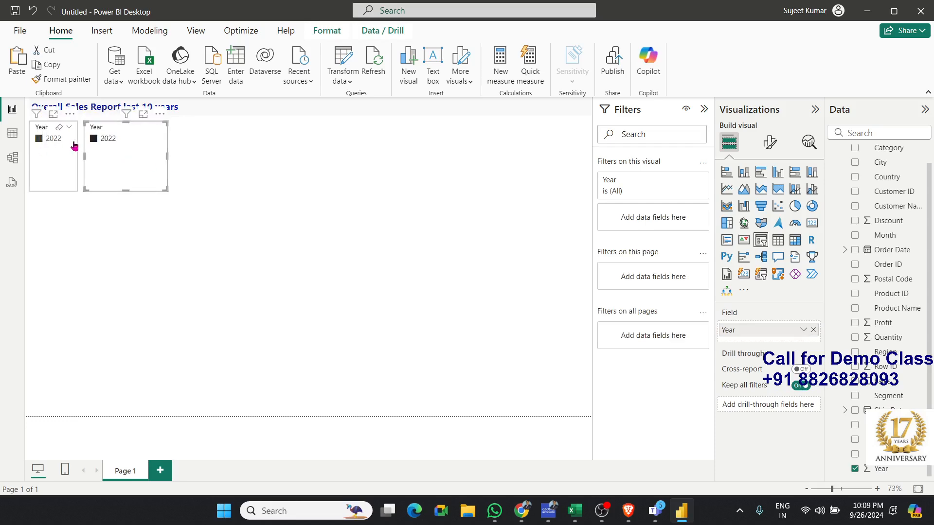
Step: Clear the 2022 selection in the copied slicer and replace its Year field with Ship Mode
left_click(96, 139)
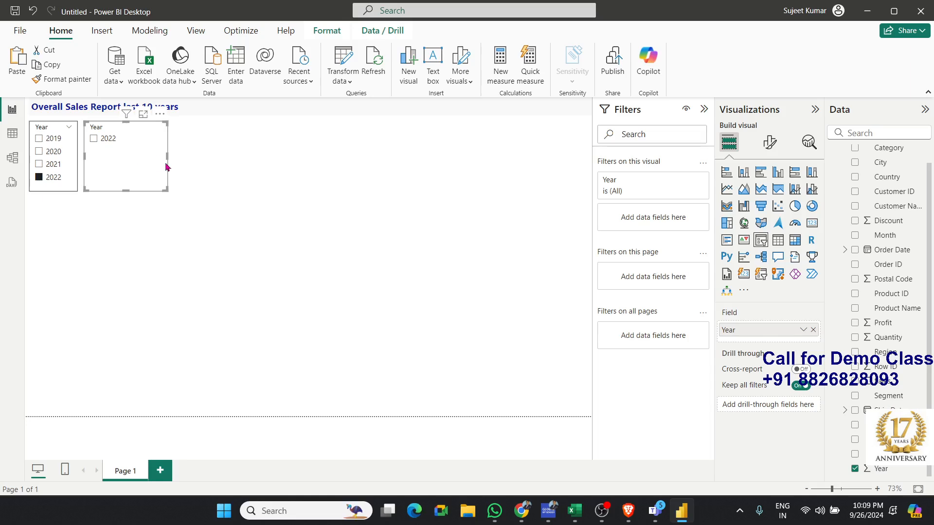
left_click(813, 331)
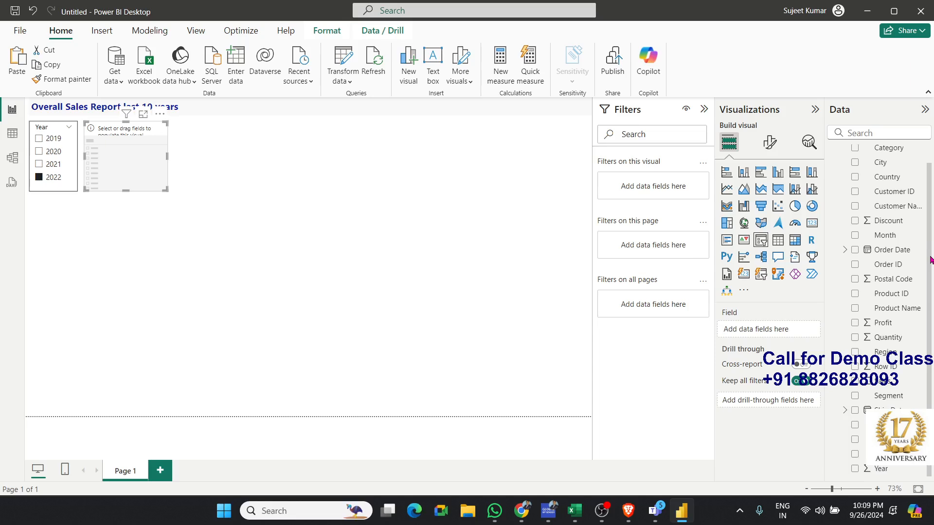
scroll(892, 170, "up", 2)
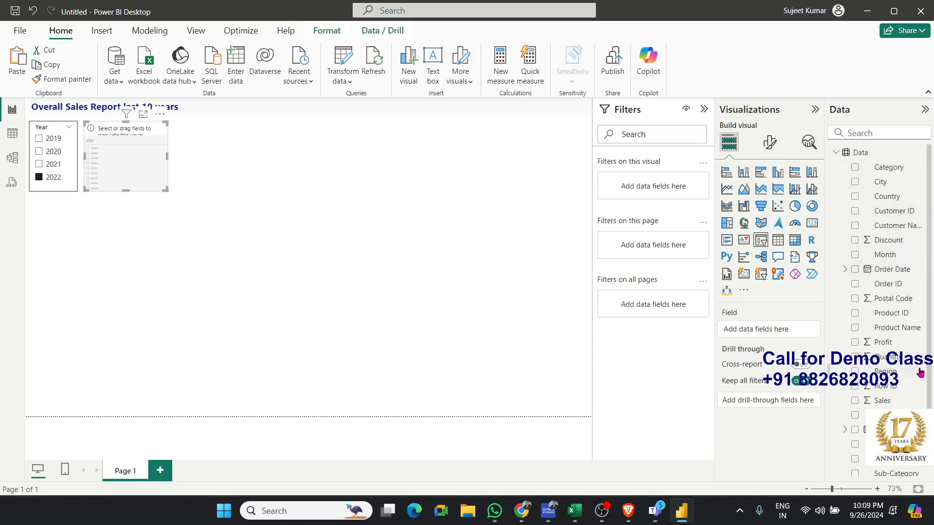
left_click_drag(899, 444, 167, 193)
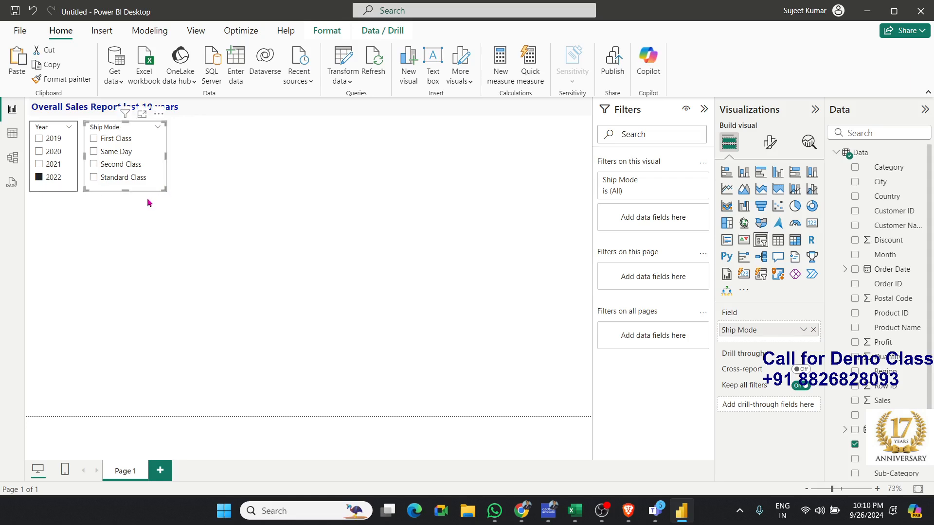
left_click(150, 225)
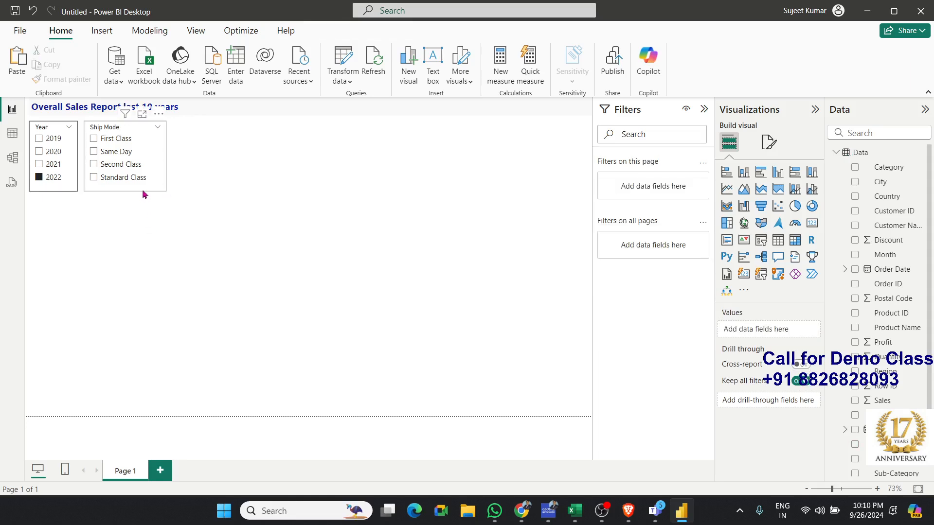
left_click(143, 192)
left_click(142, 205)
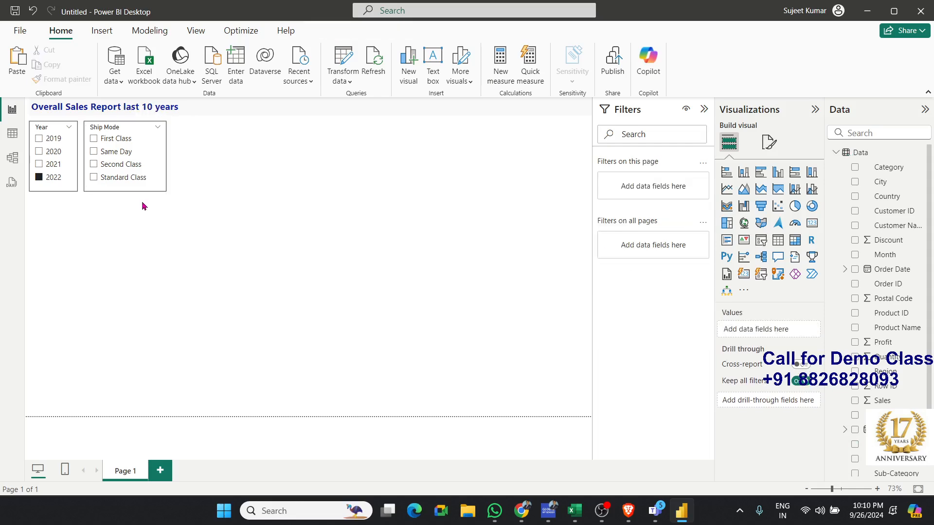
Step: Duplicate the Ship Mode slicer and place the copy directly below the Year slicer
left_click(141, 190)
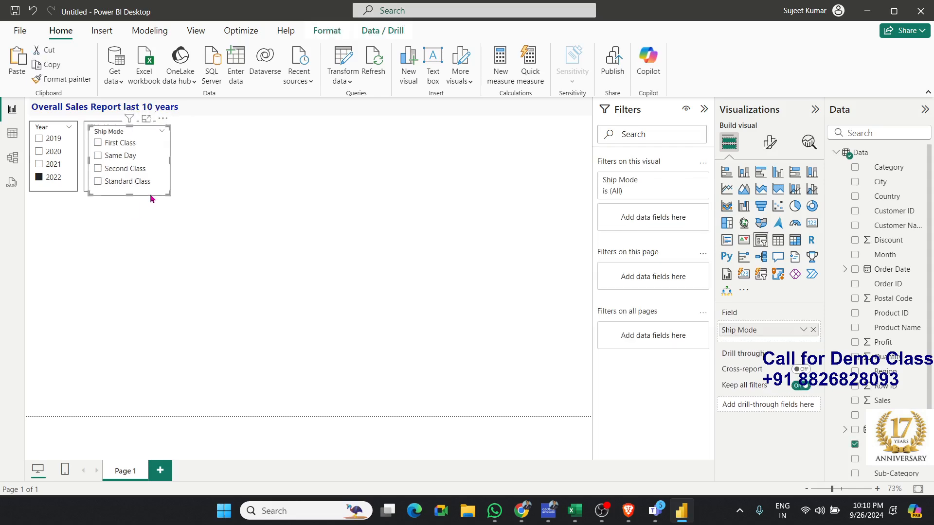
key("ctrl+c")
key("ctrl+v")
left_click_drag(149, 259, 93, 267)
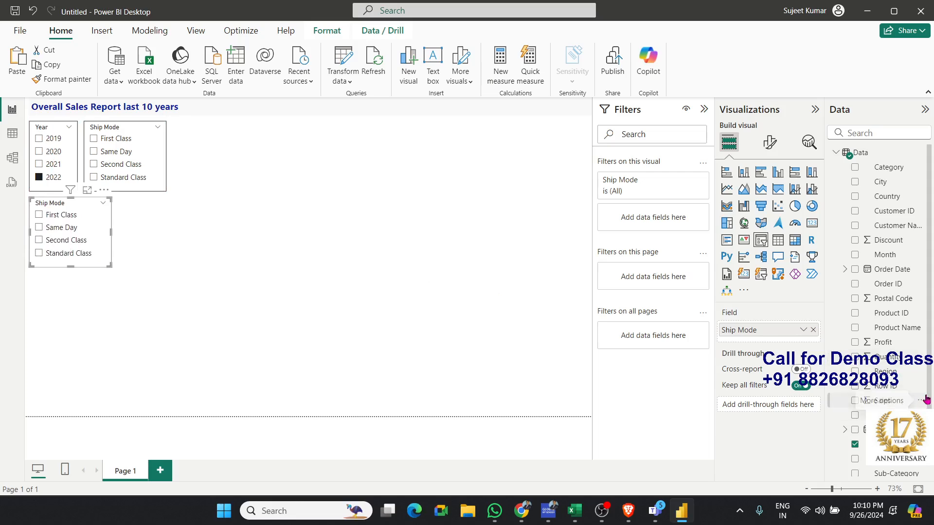
Step: Replace the new copy's Ship Mode field with Region, and resize it to show all regions at the Year slicer's width
left_click(813, 330)
left_click_drag(884, 371, 776, 330)
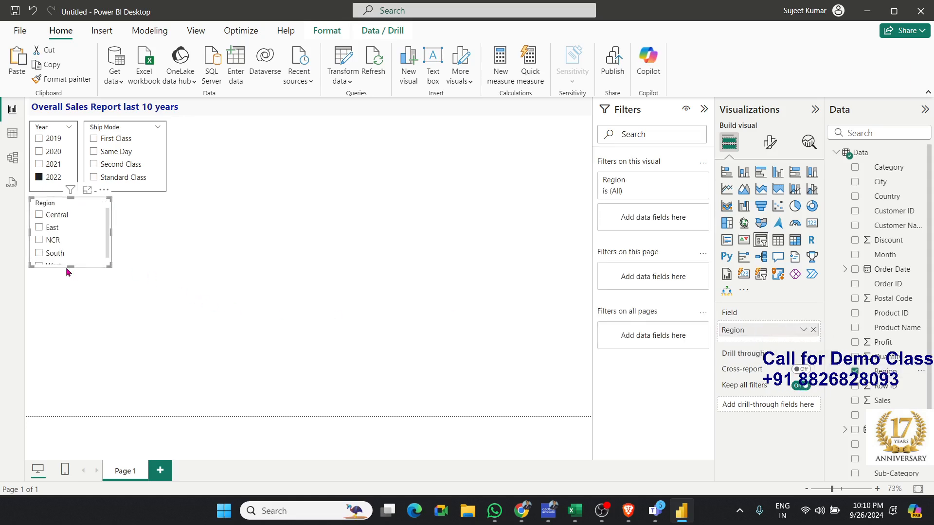
mouse_move(69, 265)
left_mouse_down()
mouse_move(68, 307)
mouse_move(69, 283)
left_mouse_up()
left_click_drag(111, 242, 77, 244)
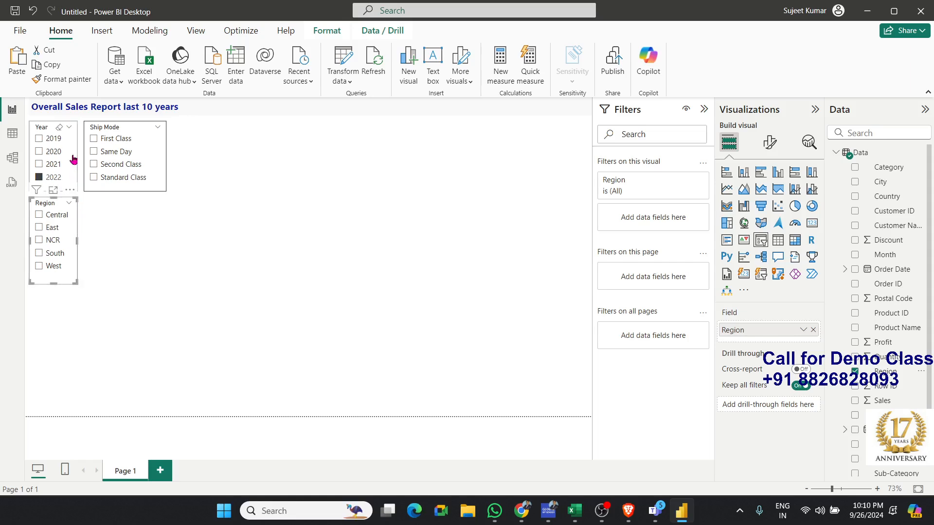
Step: Duplicate the Ship Mode slicer and place the copy directly below it, beside the Region slicer
left_click(146, 247)
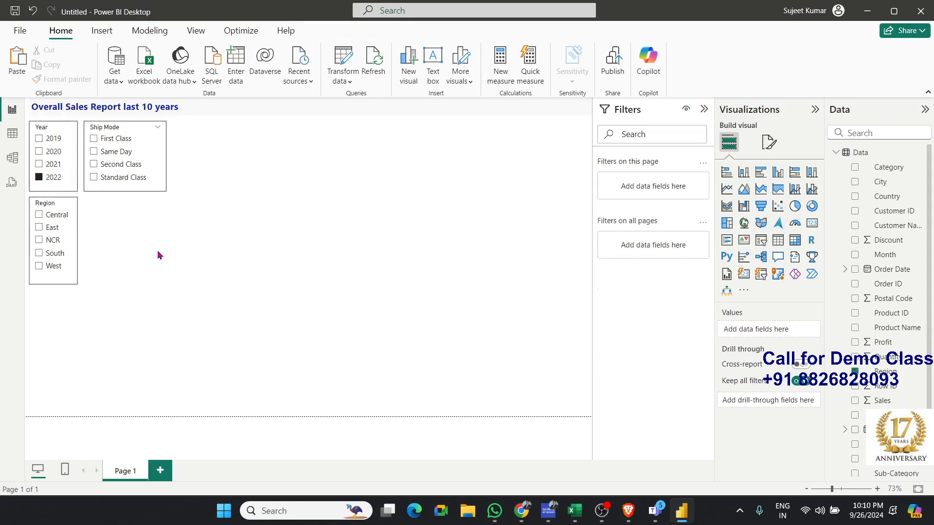
left_click(148, 193)
key("ctrl+c")
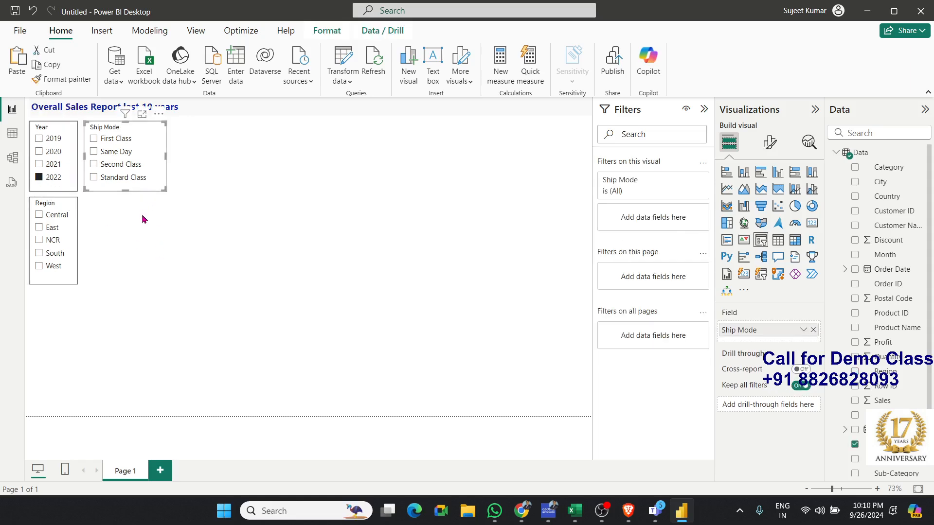
left_click(143, 216)
key("ctrl+v")
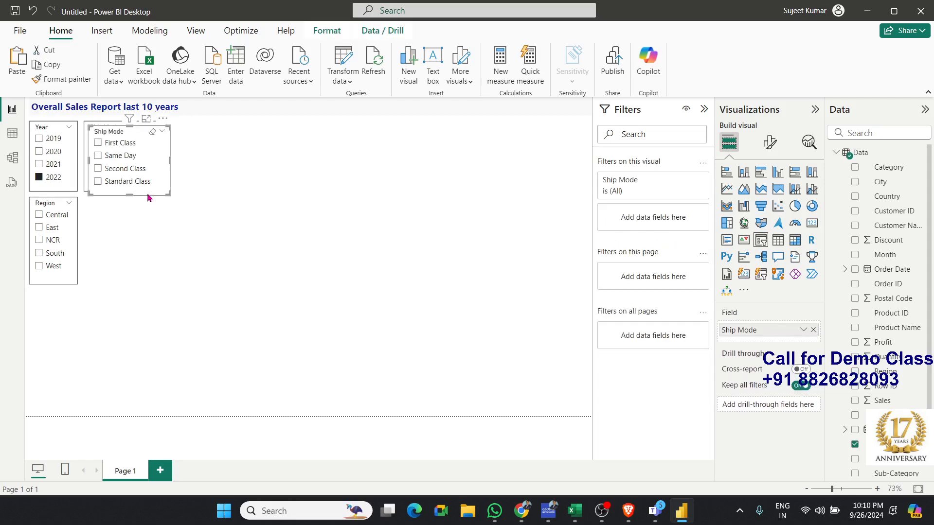
left_click_drag(149, 196, 145, 268)
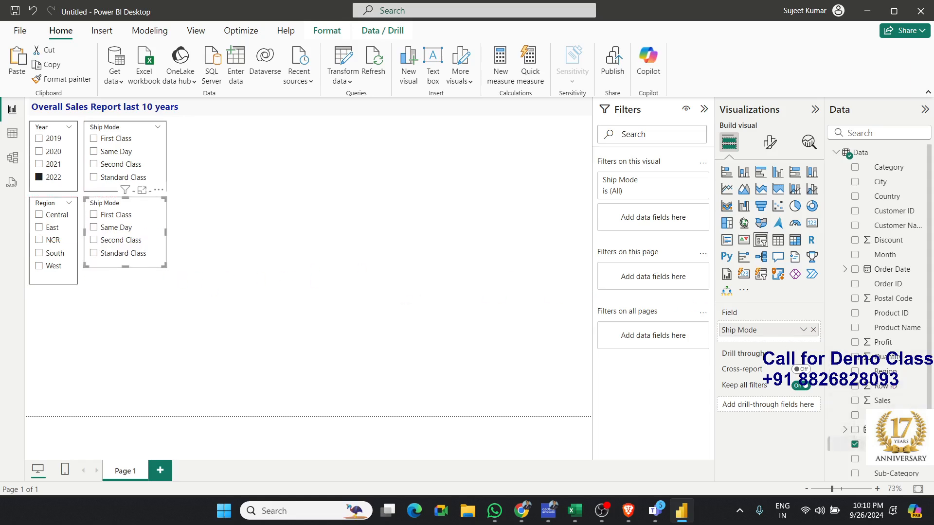
Step: Replace the lower copy's Ship Mode field with Segment and shorten the slicer to fit its three entries
scroll(930, 468, "down", 1)
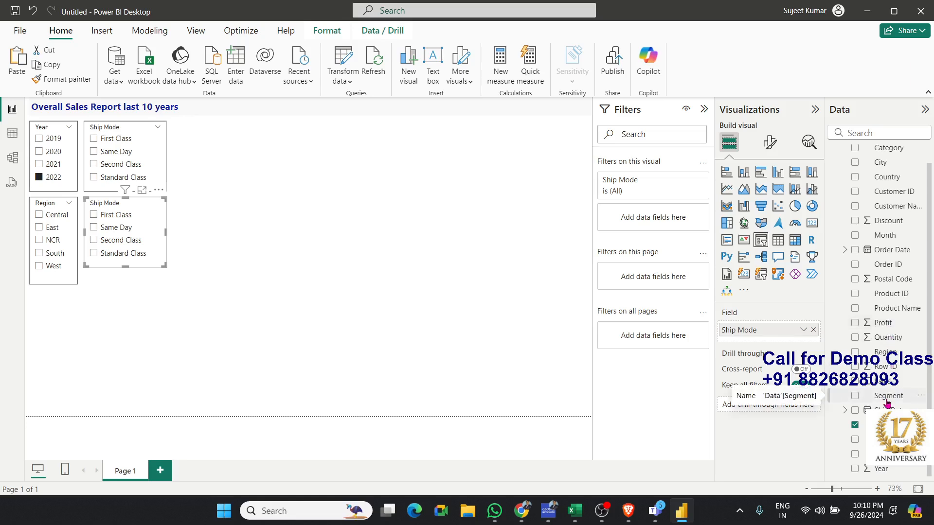
left_click_drag(886, 403, 777, 335)
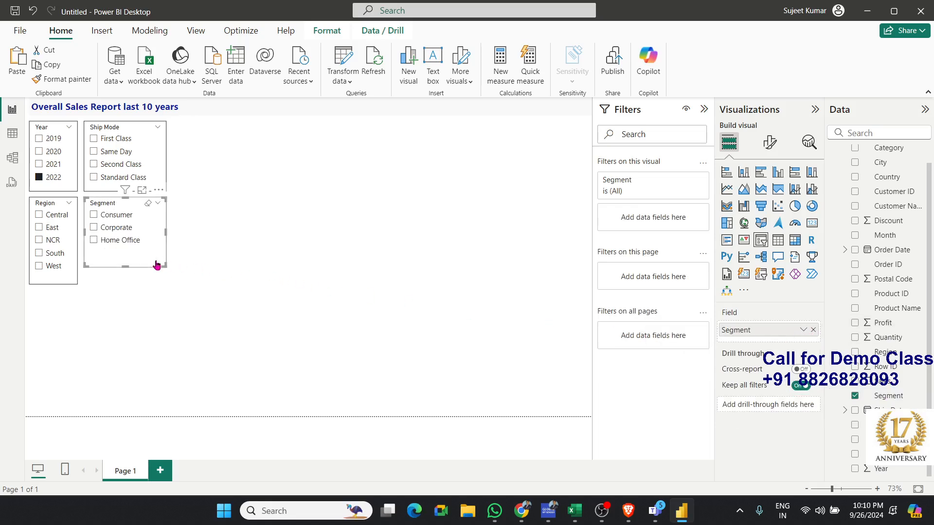
left_click_drag(165, 265, 163, 254)
left_click(161, 282)
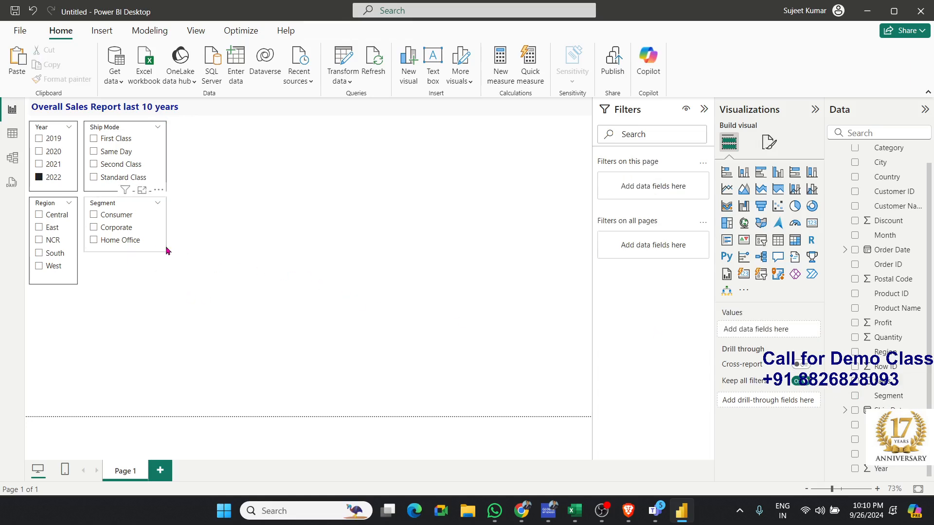
left_click(167, 250)
left_click(165, 279)
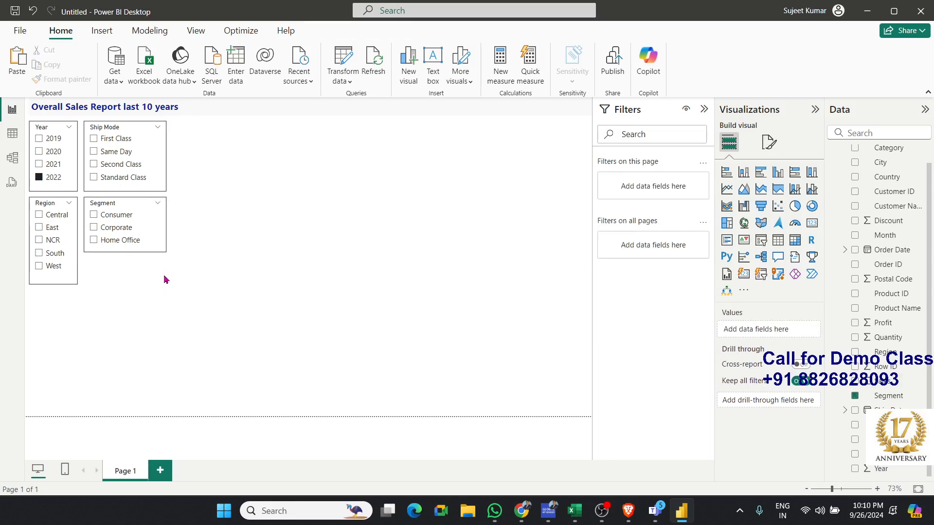
Step: Duplicate the Segment slicer and place the copy directly below the original
left_click(161, 260)
key("ctrl+c")
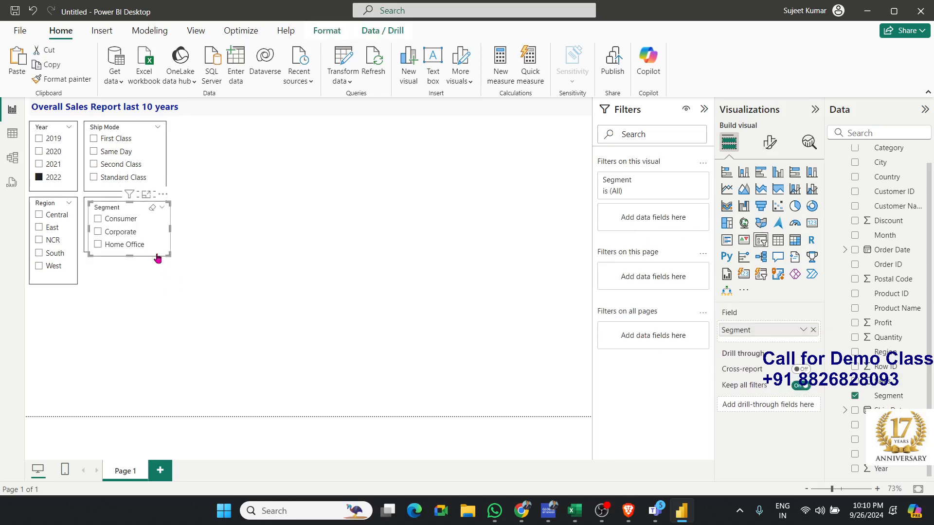
key("ctrl+v")
left_click_drag(160, 256, 157, 315)
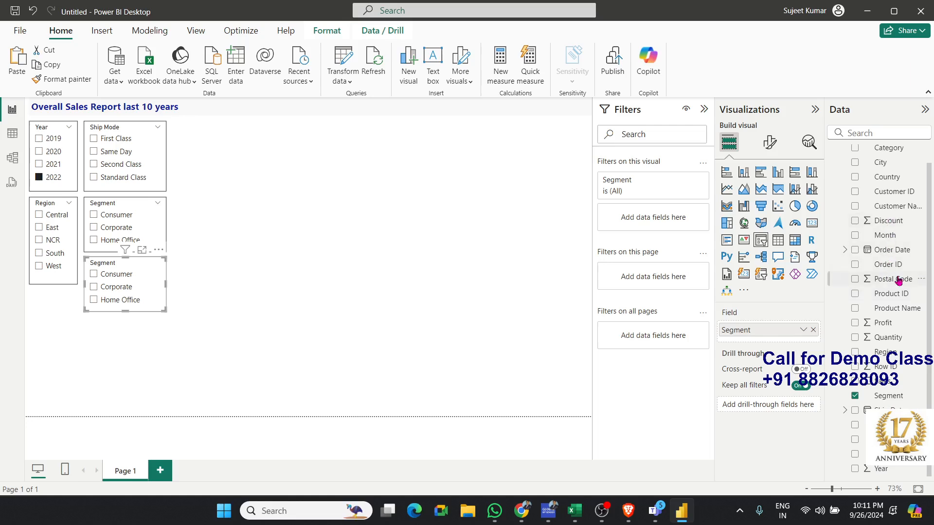
Step: Replace the new copy's Segment field with Category and trim the slicer's height slightly
scroll(883, 178, "up", 1)
left_click_drag(883, 167, 790, 333)
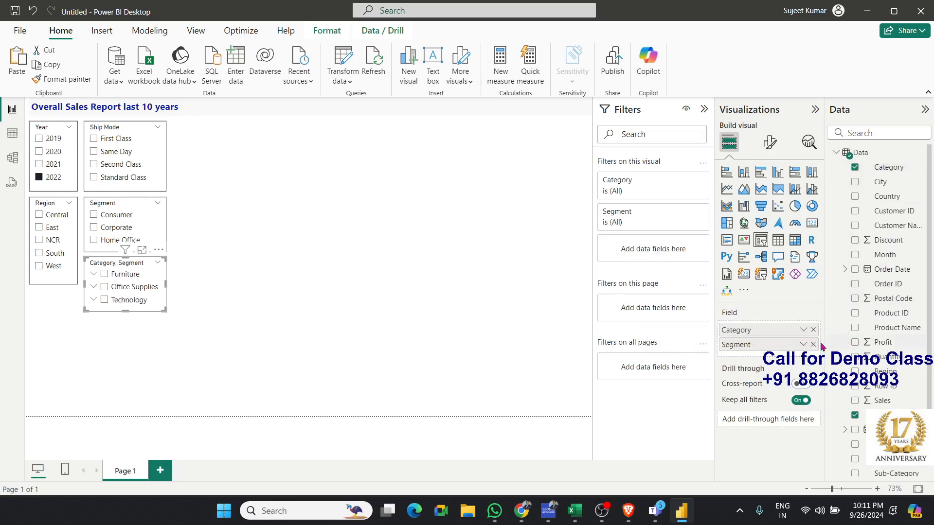
left_click(812, 345)
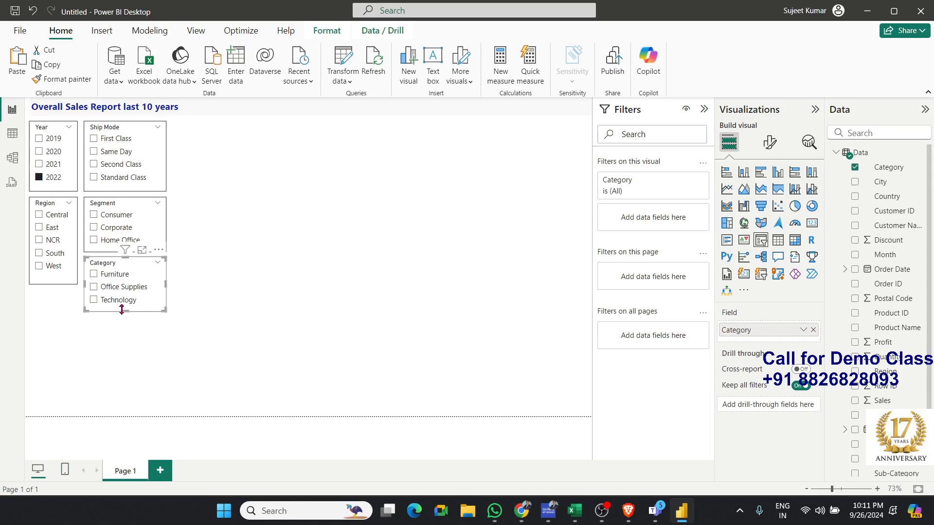
left_click_drag(123, 309, 126, 309)
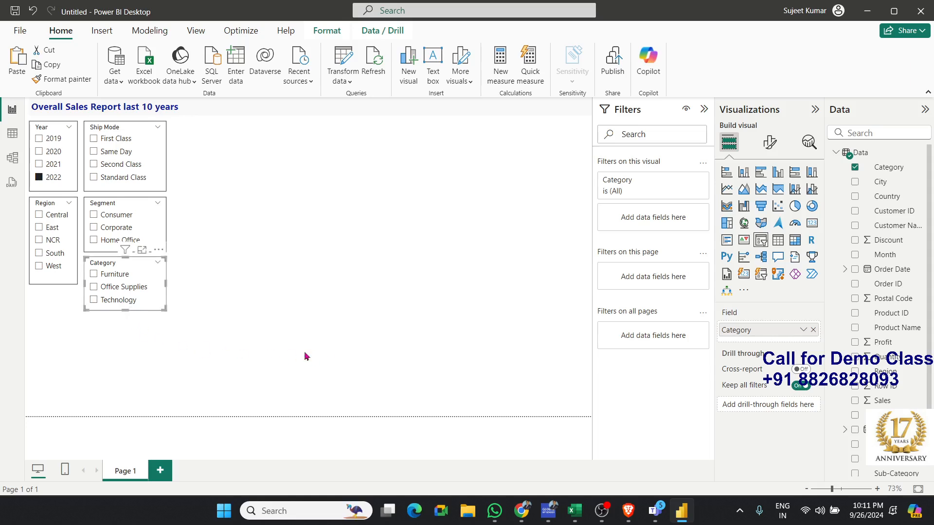
left_click(137, 371)
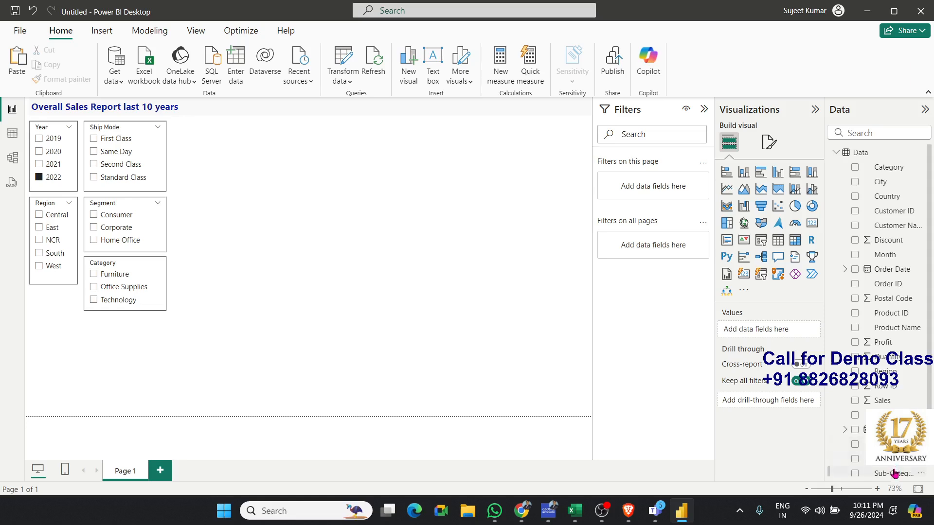
Step: Select Technology in the Category slicer, duplicate the slicer and place the copy directly below the original
left_click(162, 306)
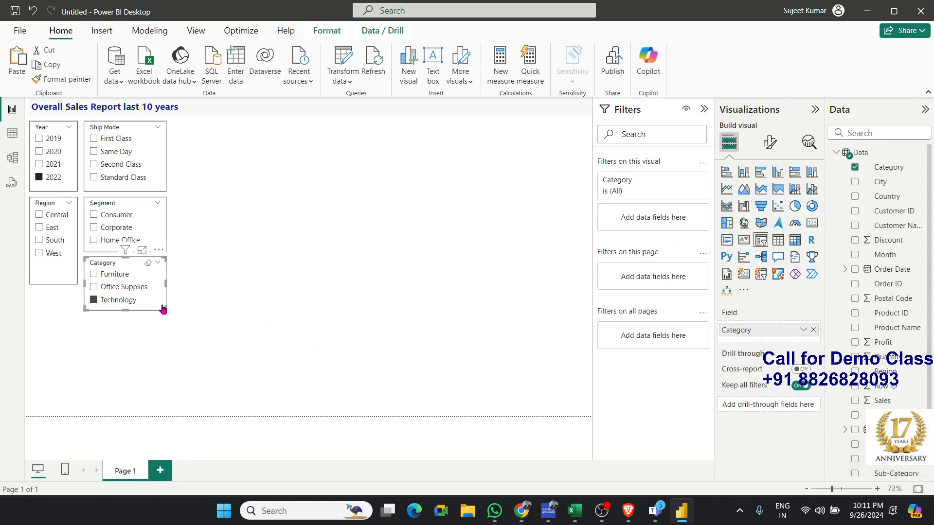
left_click(151, 346)
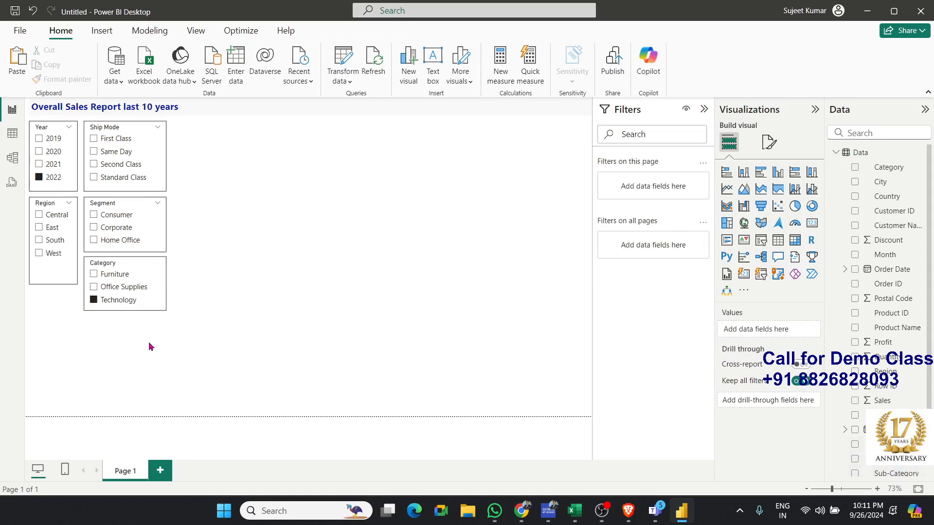
left_click(165, 307)
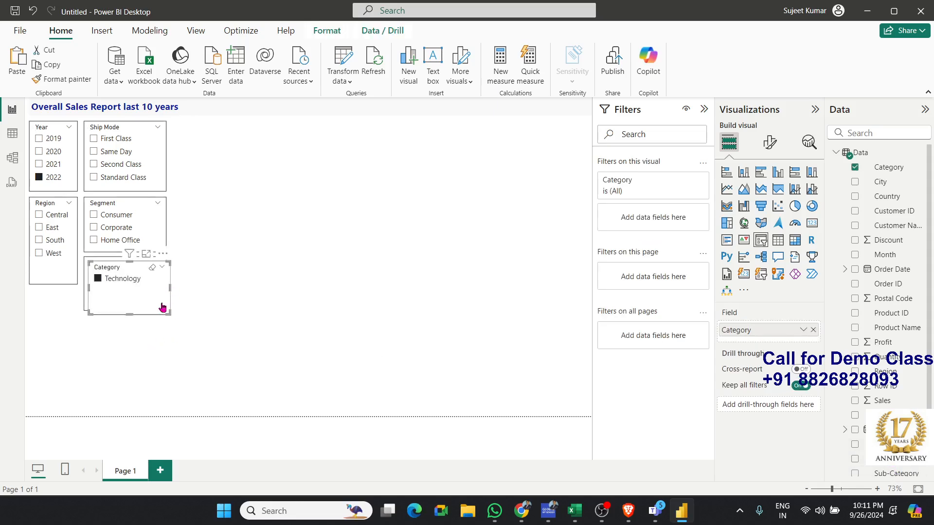
key("ctrl+c")
key("ctrl+v")
left_click_drag(157, 357, 156, 363)
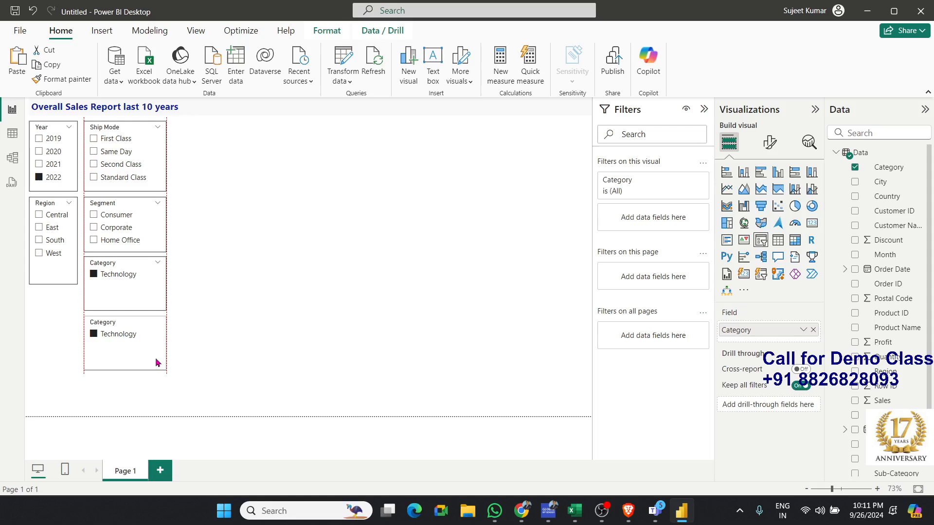
Step: Clear Technology in the upper Category slicer, change its field to Sub-Category, and swap its position with the remaining Category slicer
left_click(97, 276)
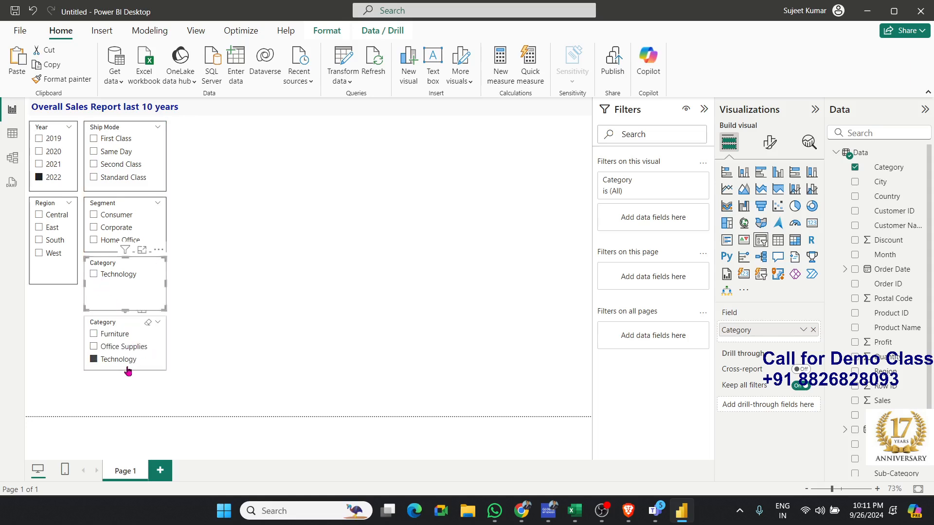
left_click(813, 329)
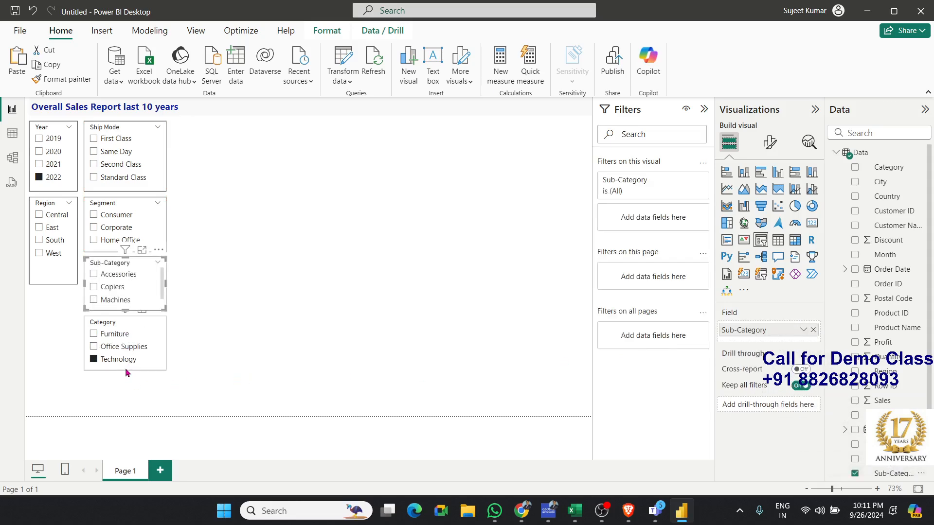
left_click_drag(136, 263, 250, 367)
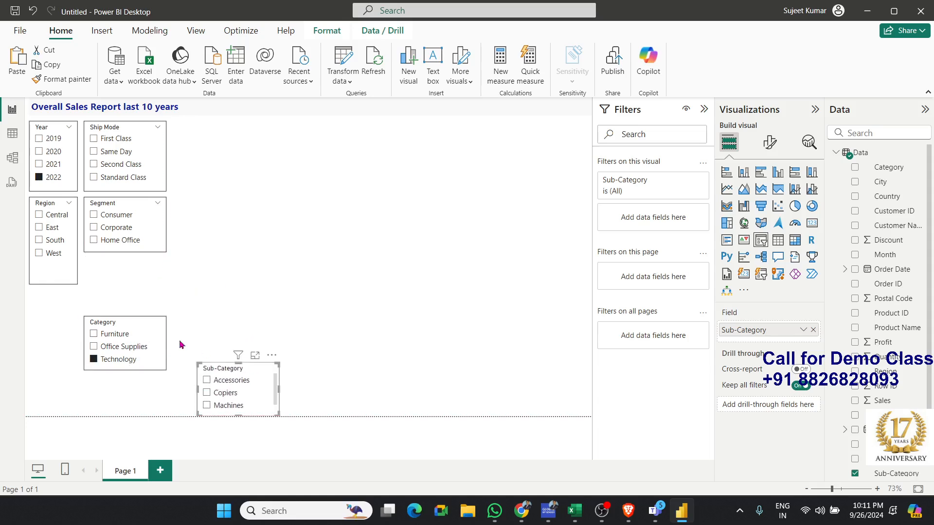
left_click_drag(157, 325, 159, 268)
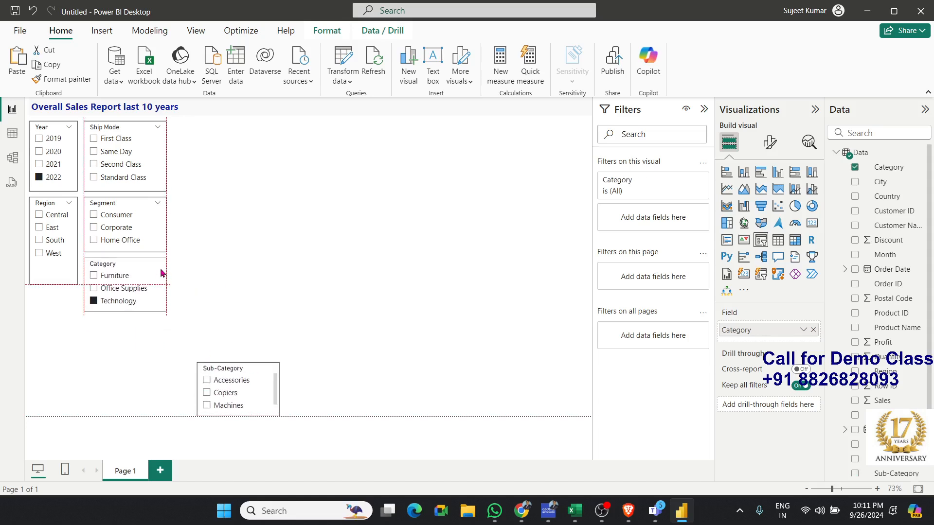
left_click_drag(242, 370, 132, 328)
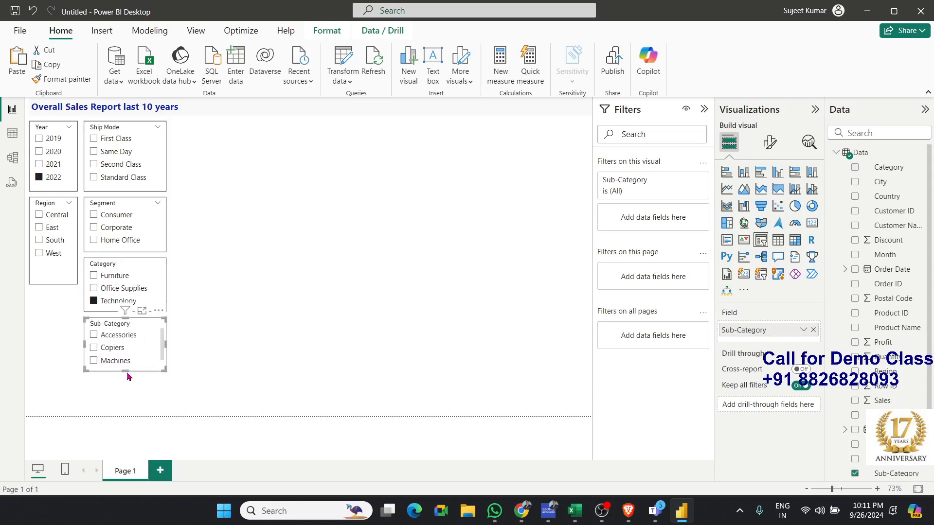
Step: Lengthen the Sub-Category slicer to show all four entries and shorten the Region slicer to fit its entries
mouse_move(128, 378)
left_mouse_down()
mouse_move(125, 410)
mouse_move(126, 392)
left_mouse_up()
left_click(312, 357)
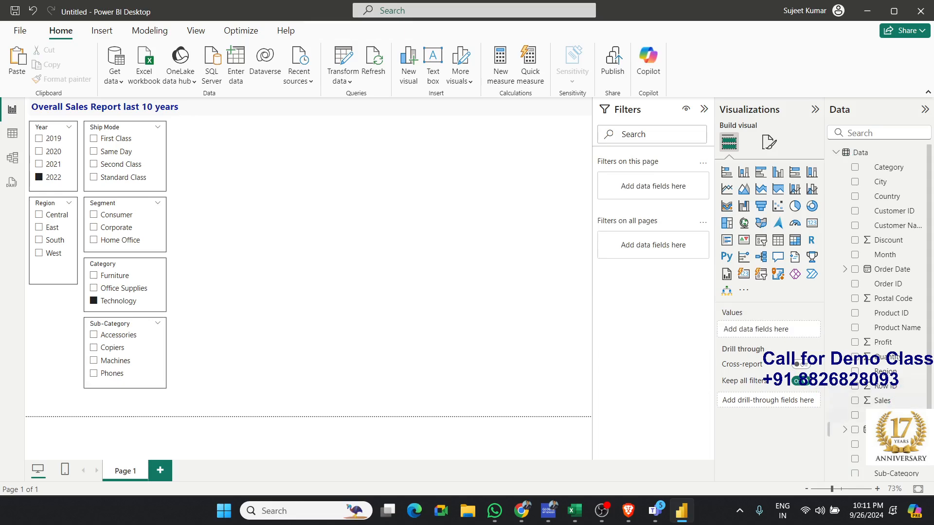
left_click(68, 282)
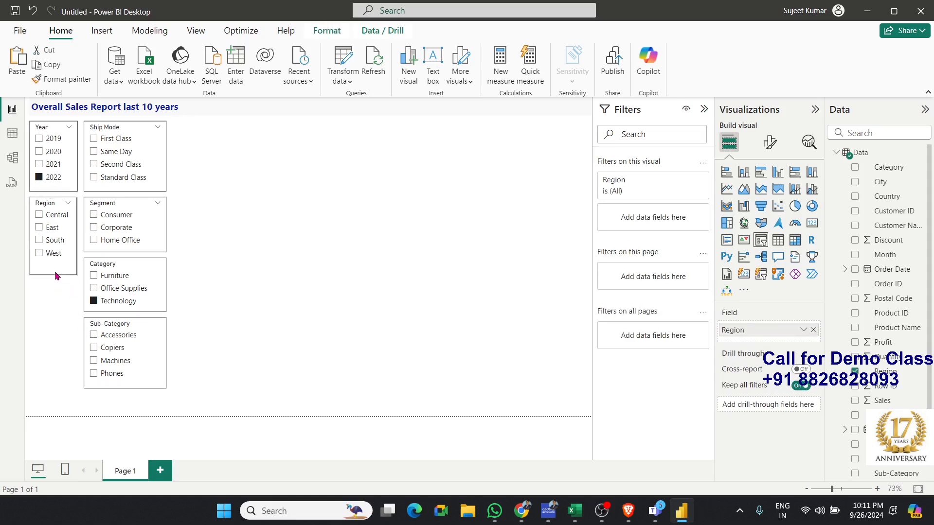
left_click_drag(56, 275, 56, 264)
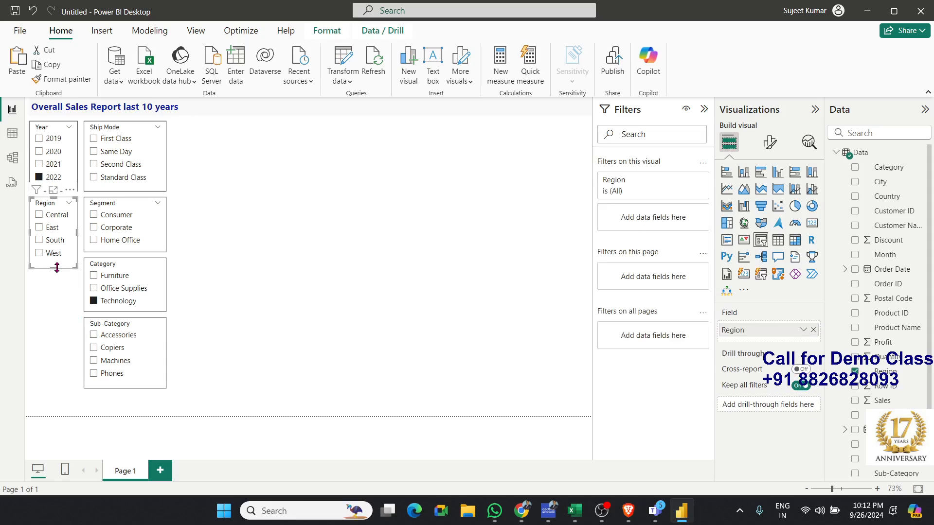
Step: Duplicate the Region slicer and place the copy directly below the original
left_click(55, 295)
key("ctrl+v")
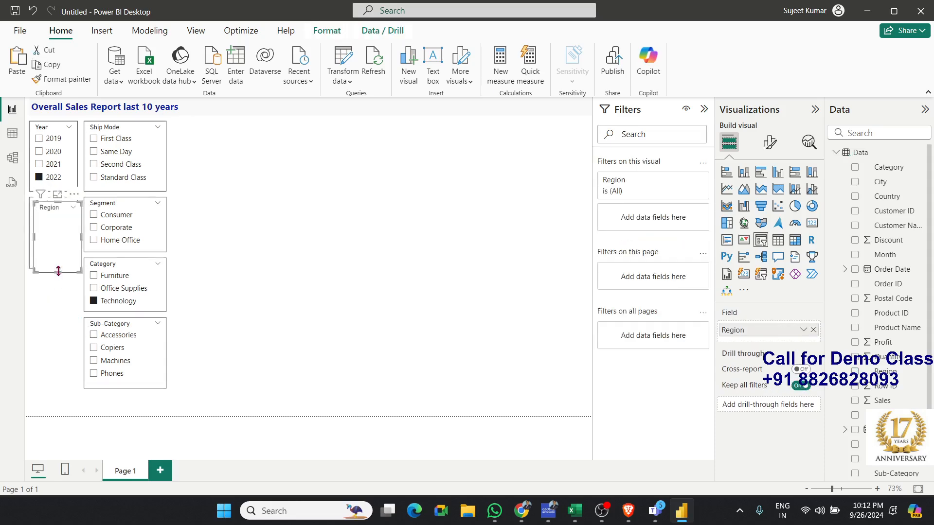
left_click_drag(66, 272, 64, 346)
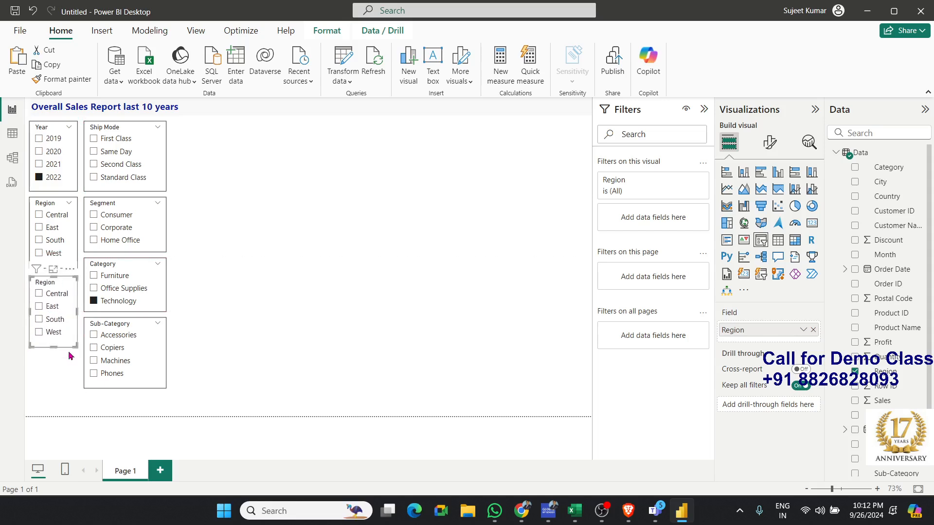
Step: Replace the Region copy's field with Country, shorten the slicer and move it to the page's lower-left corner
left_click(812, 330)
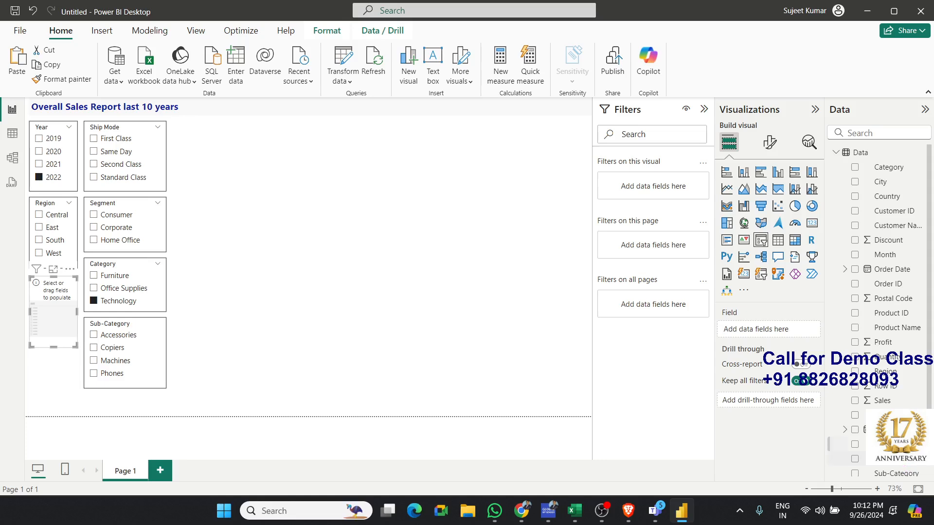
scroll(855, 444, "down", 1)
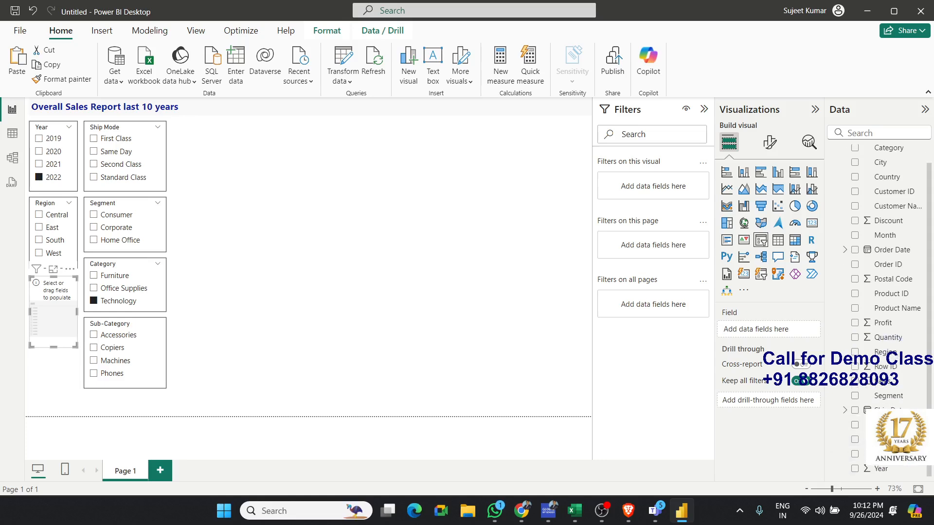
scroll(856, 444, "up", 1)
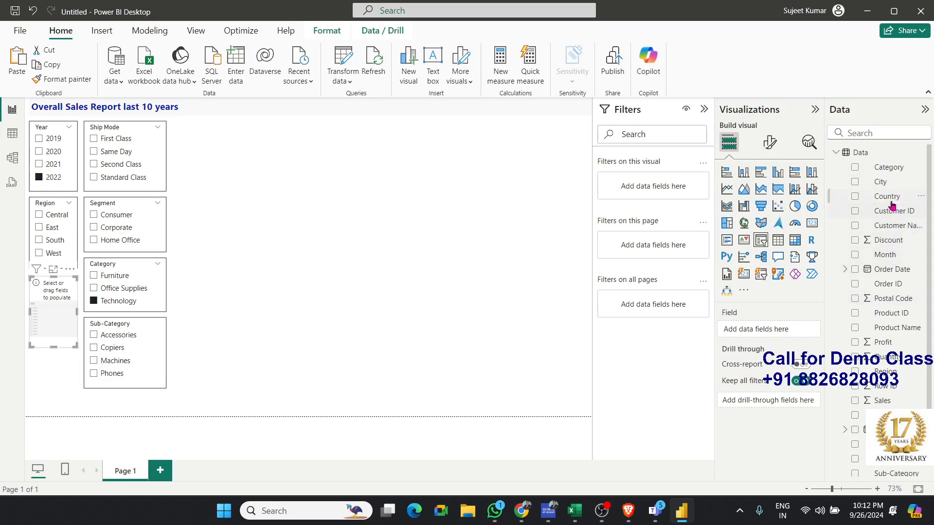
left_click_drag(890, 209, 46, 390)
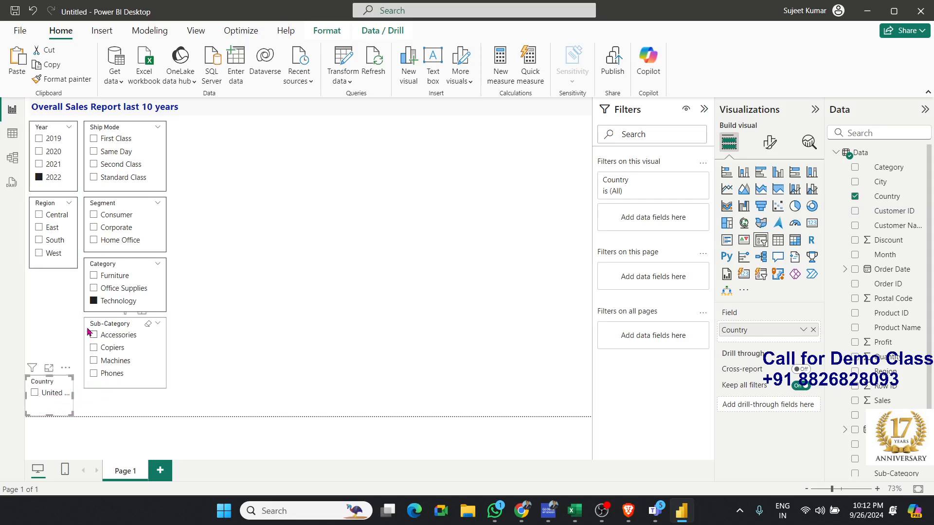
Step: Move the Sub-Category slicer directly below the Region slicer and narrow it to the Region slicer's width
left_click_drag(88, 326, 33, 282)
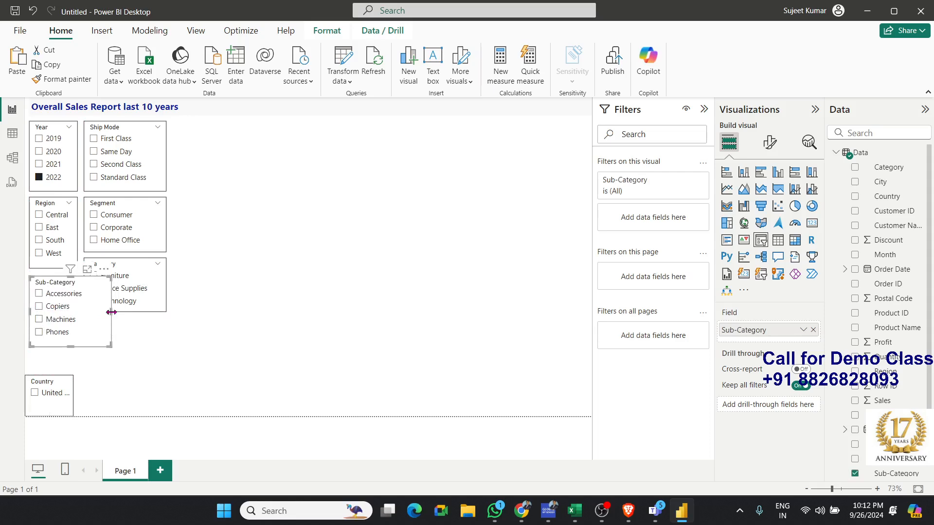
left_click_drag(111, 312, 80, 314)
left_click(99, 339)
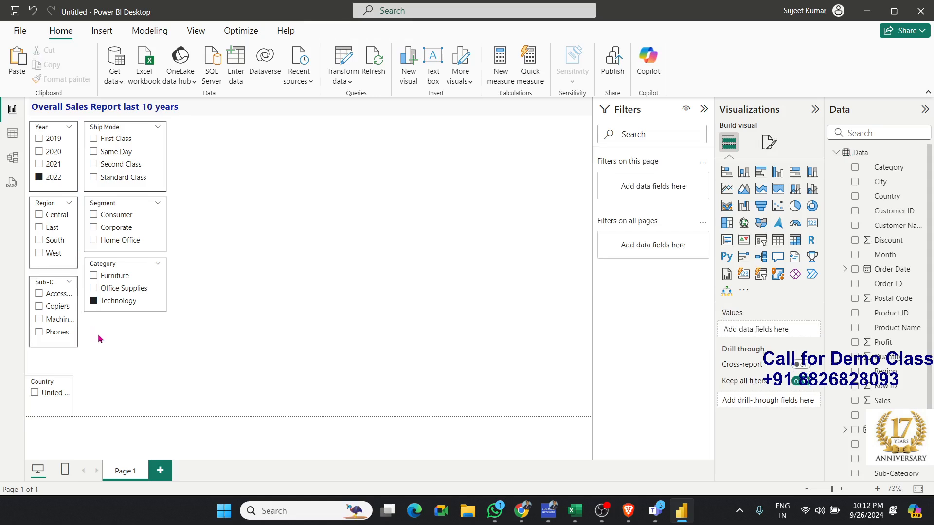
Step: Delete the Country slicer from the report page
left_click(69, 406)
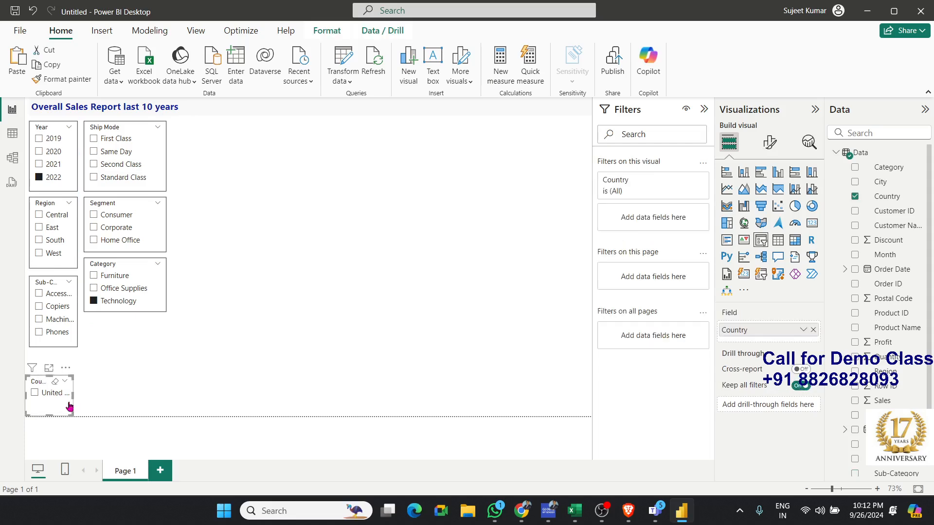
key("Delete")
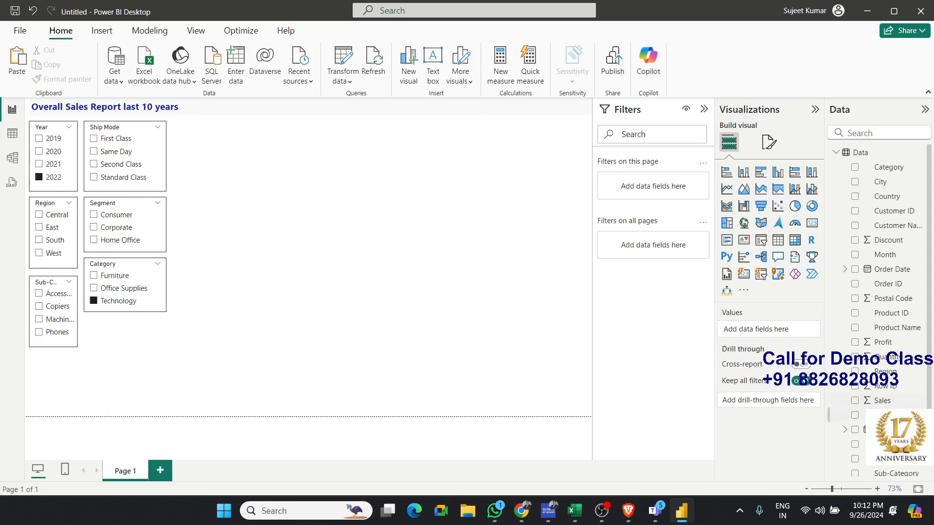
scroll(876, 302, "down", 1)
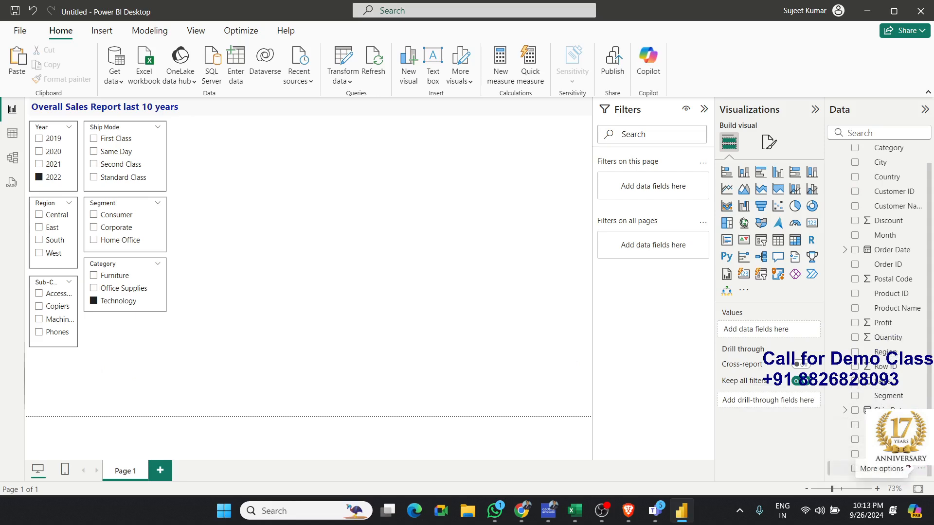
scroll(914, 467, "up", 1)
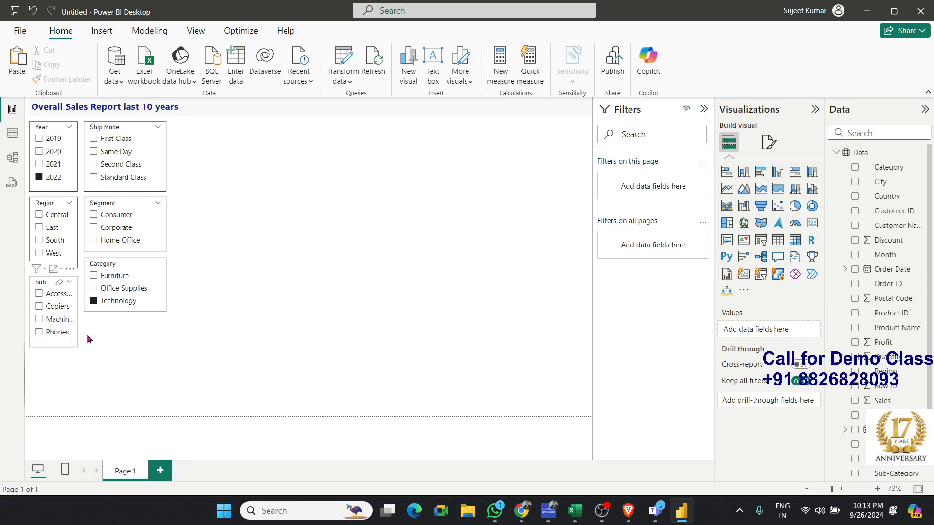
Step: Move the Sub-Category slicer directly below the Category slicer, widen it to match Category's width and lengthen it
left_click_drag(40, 283, 95, 324)
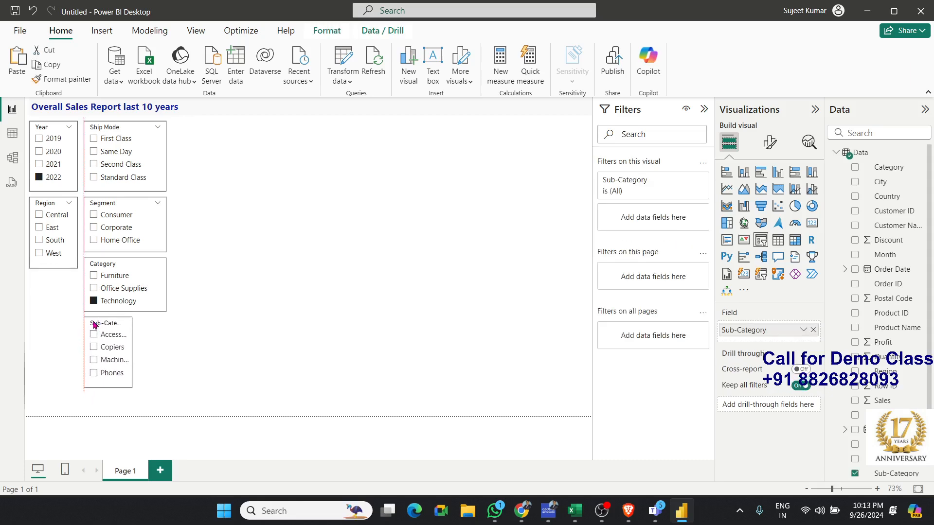
left_click_drag(132, 352, 165, 353)
left_click_drag(128, 387, 129, 406)
left_click(68, 302)
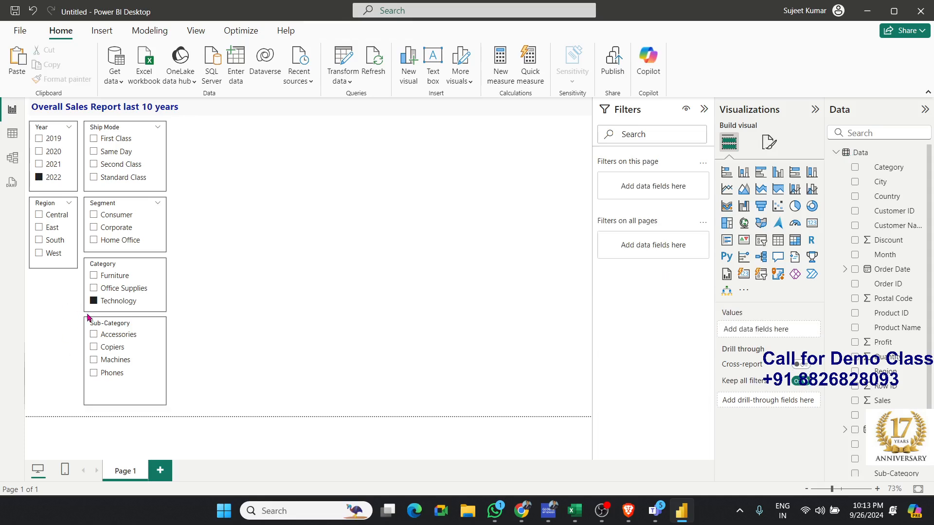
Step: Duplicate the Sub-Category slicer below the Region slicer, matching the copy to Region's width and the original's lower edge
left_click(88, 317)
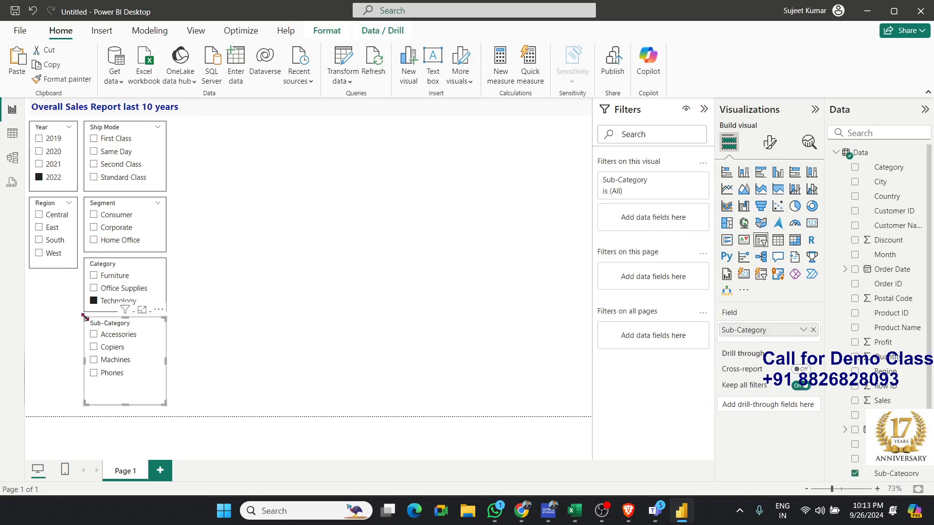
left_click(67, 326)
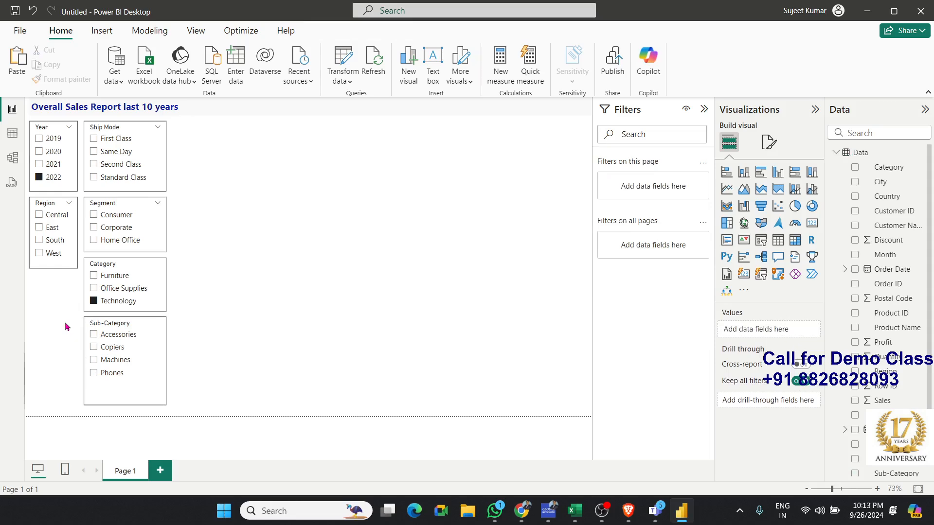
key("ctrl+v")
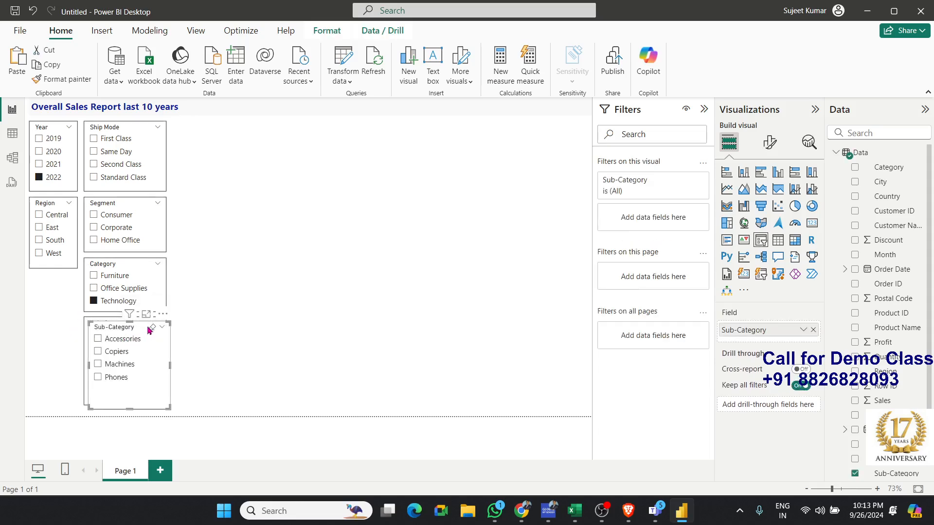
left_click_drag(140, 332, 83, 283)
left_click_drag(111, 317, 78, 320)
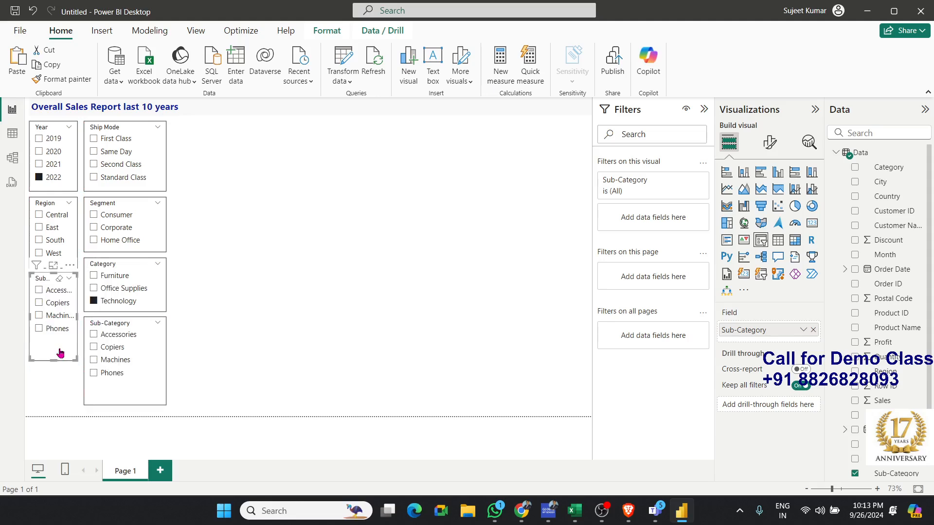
left_click_drag(56, 360, 55, 405)
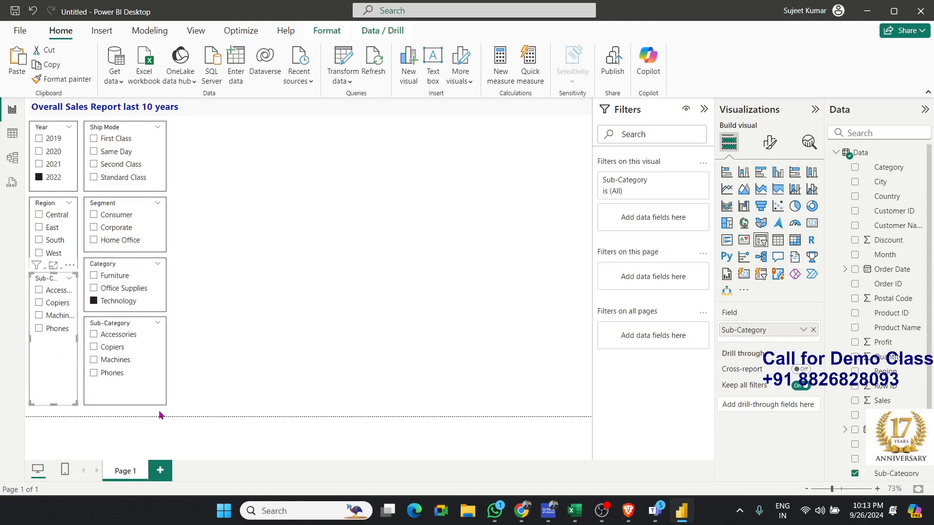
Step: Replace the field of the Sub-Category copy below the Region slicer with City
left_click(813, 330)
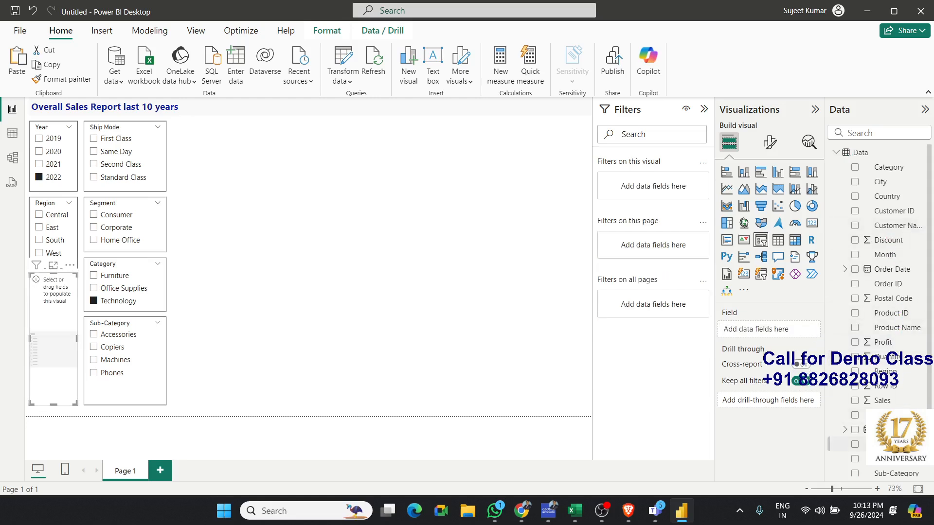
left_click_drag(878, 183, 73, 342)
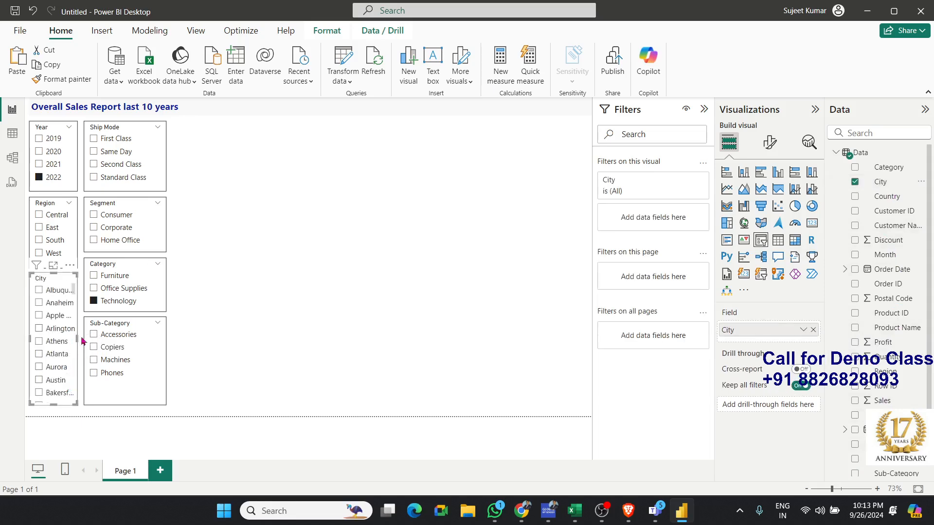
left_click(282, 337)
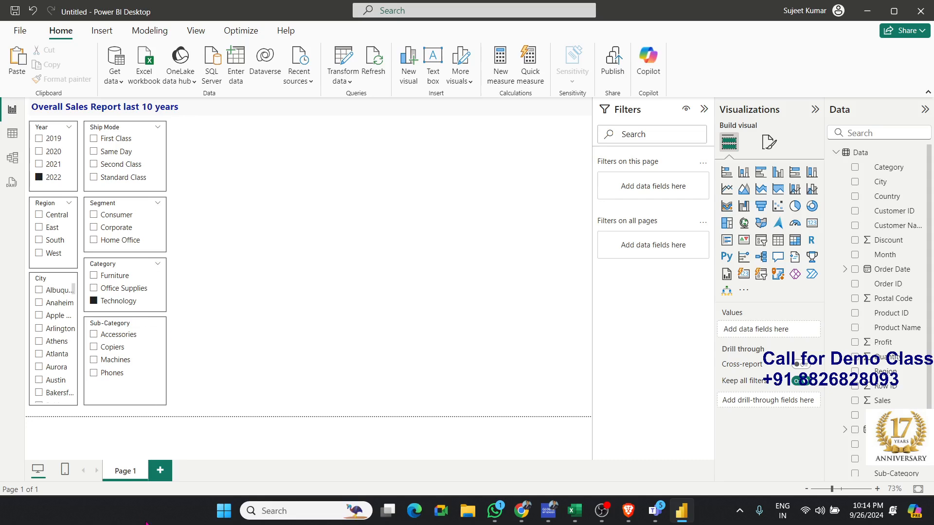
Step: Insert a table visual beside the Ship Mode slicer and add the Month field to it
left_click(14, 133)
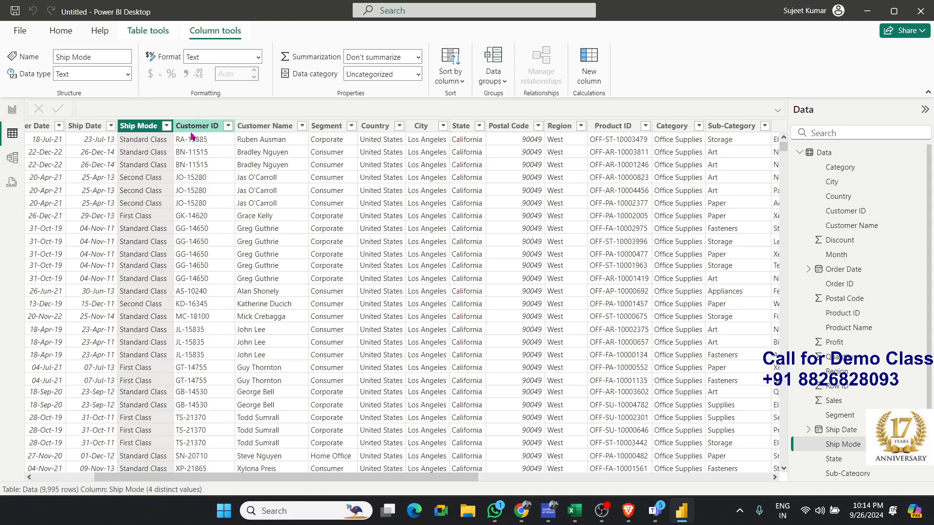
left_click(13, 111)
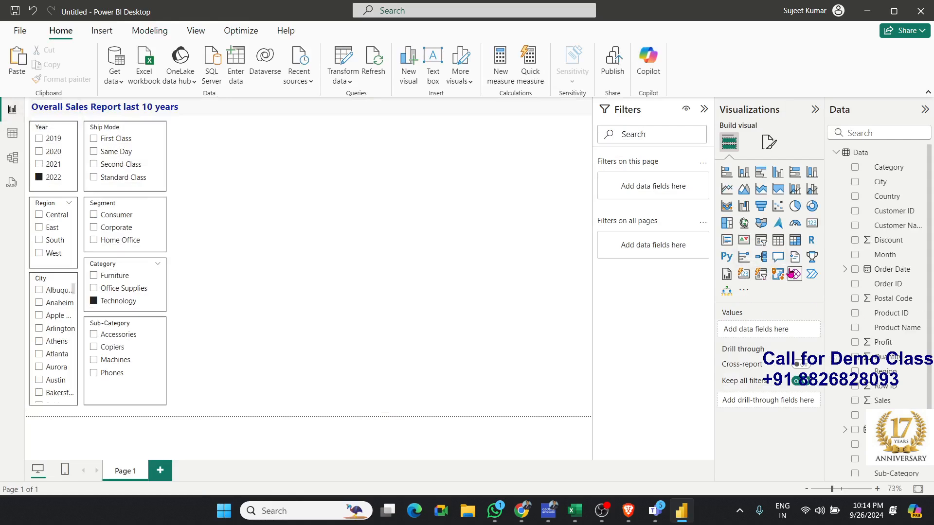
left_click(778, 240)
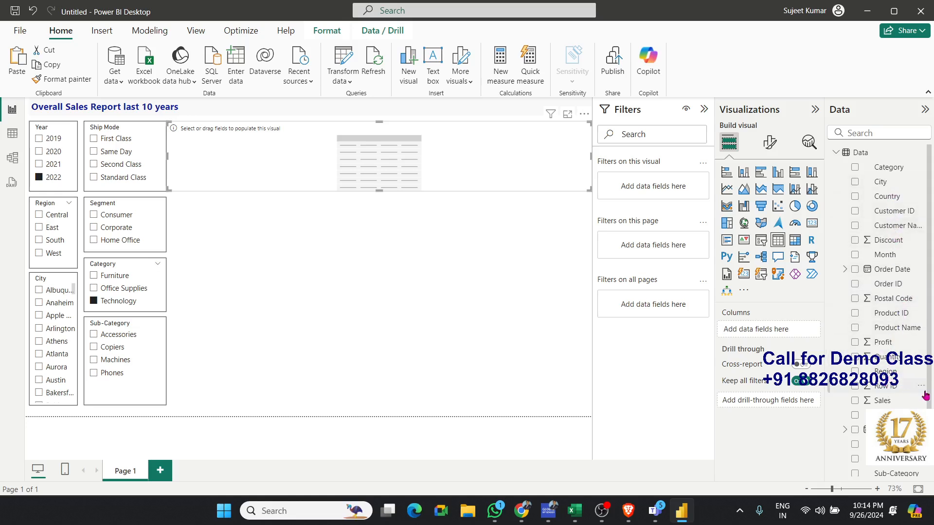
scroll(925, 396, "down", 1)
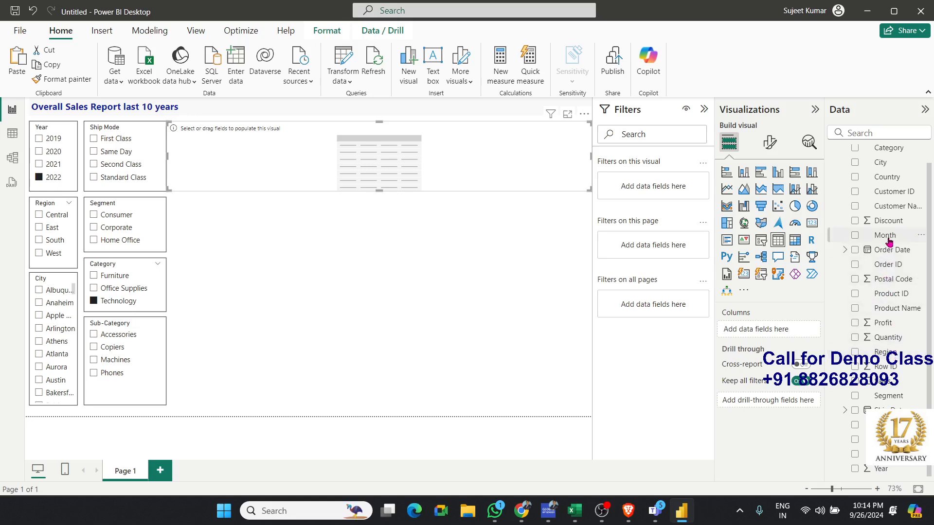
left_click_drag(889, 242, 359, 192)
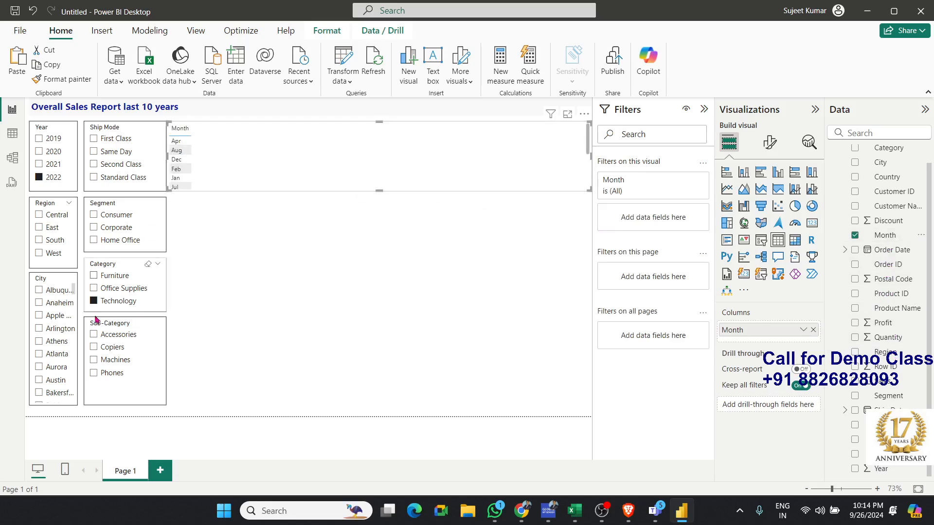
Step: Check the Month column in the source data and replace the table visual's Month field with Order Date
left_click(13, 133)
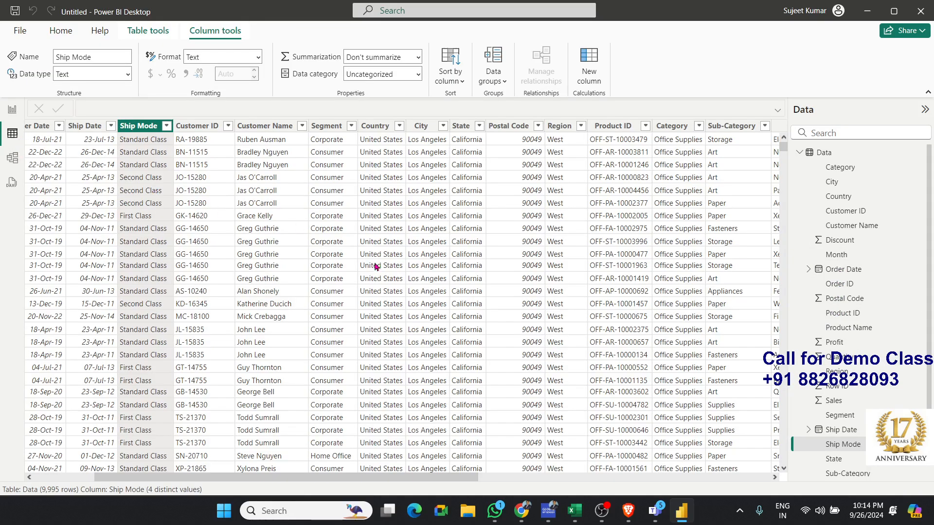
left_click_drag(491, 479, 775, 481)
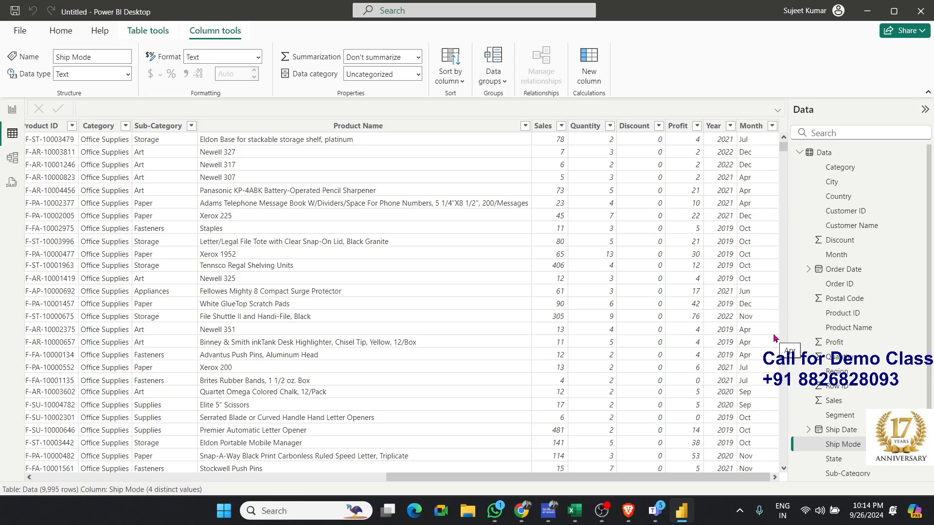
left_click(12, 110)
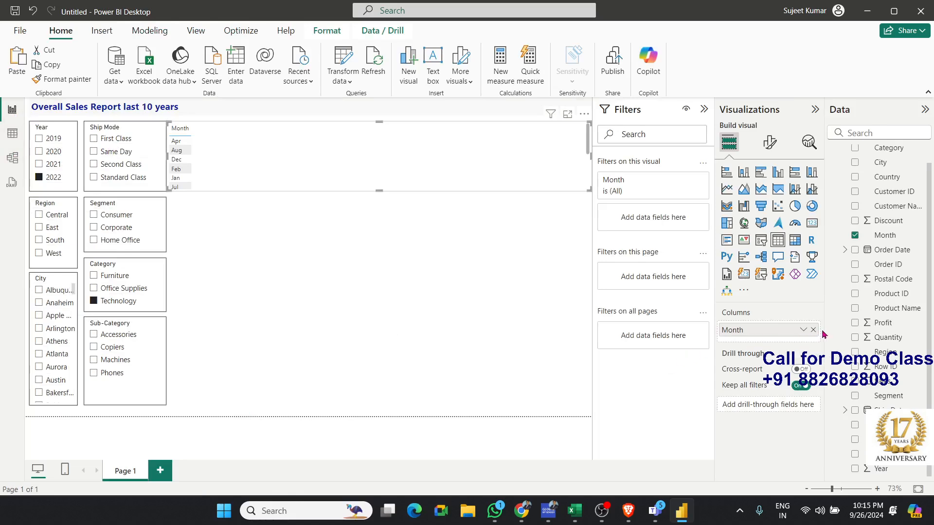
left_click(814, 330)
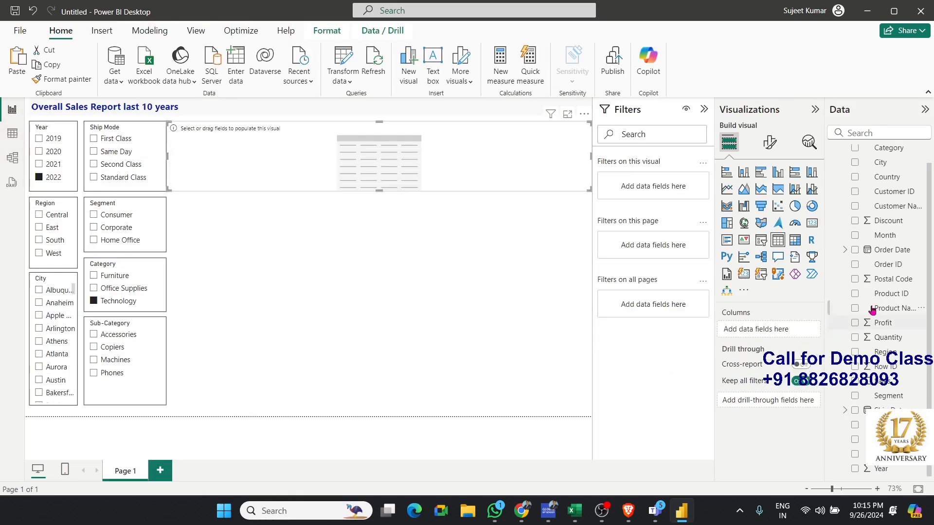
left_click_drag(890, 251, 781, 336)
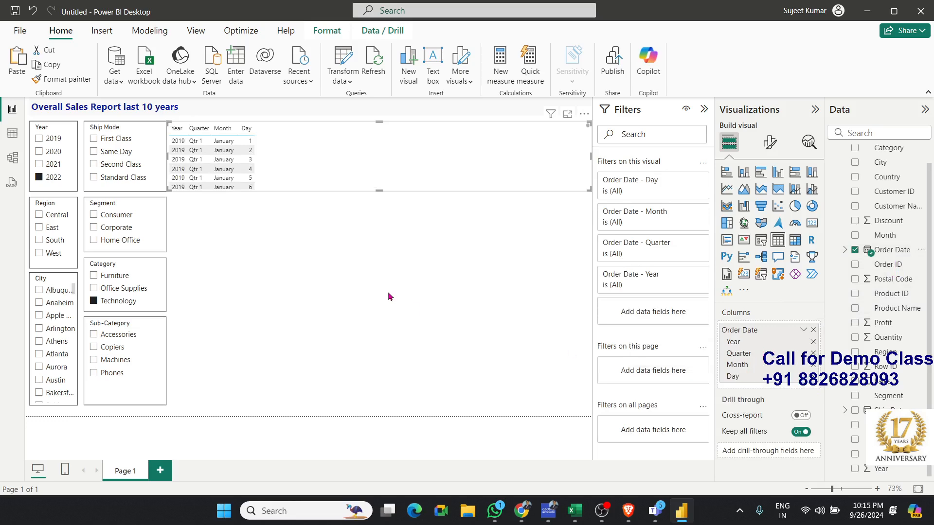
Step: Clear the 2022 selection in the Year slicer
left_click(44, 179)
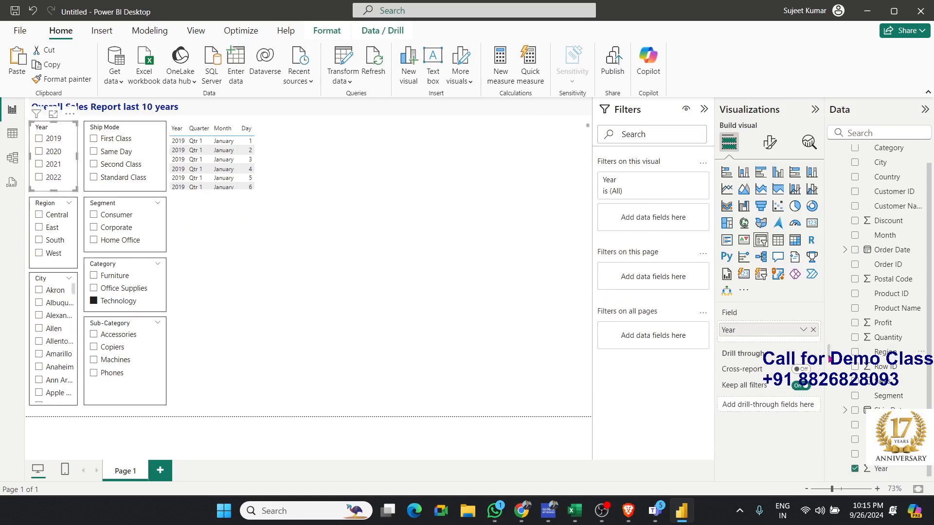
left_click(805, 334)
left_click(789, 335)
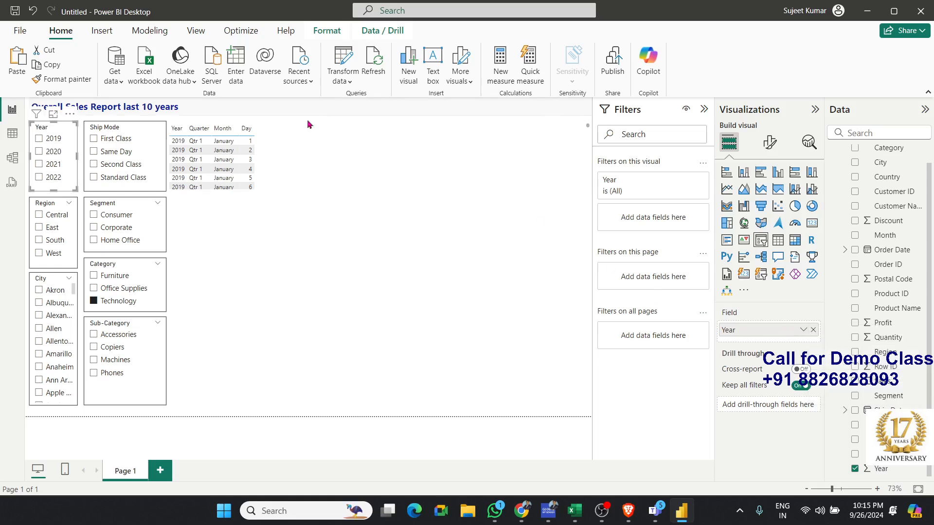
Step: Remove the Year, Quarter and Day levels from the table's Order Date field, keeping only Month
left_click(250, 160)
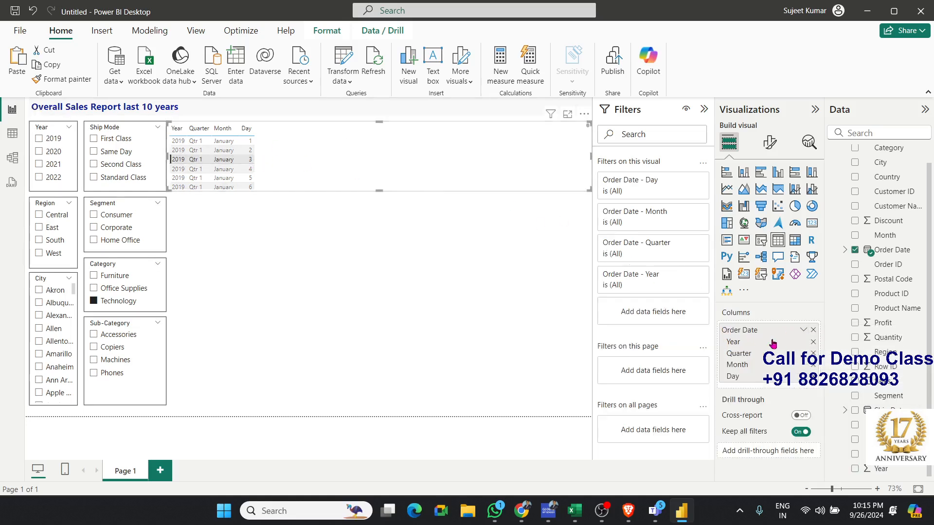
left_click(813, 342)
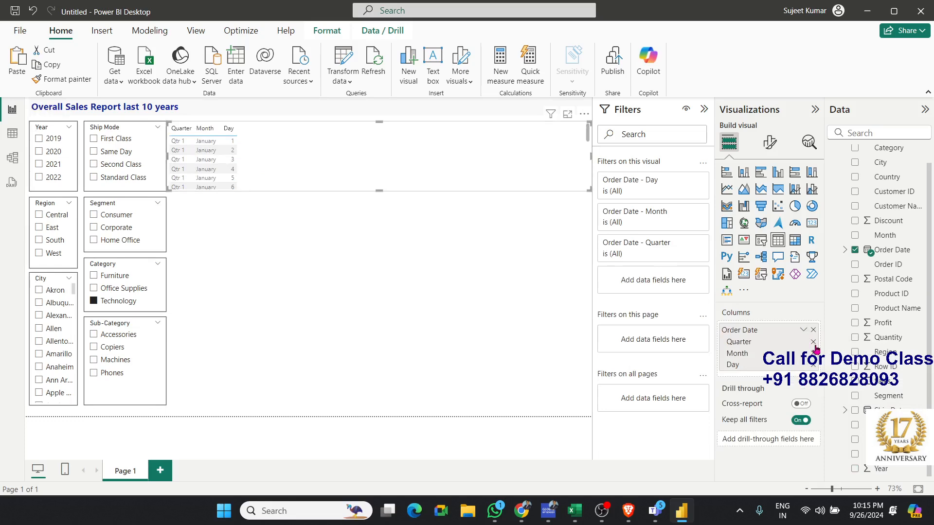
left_click(813, 342)
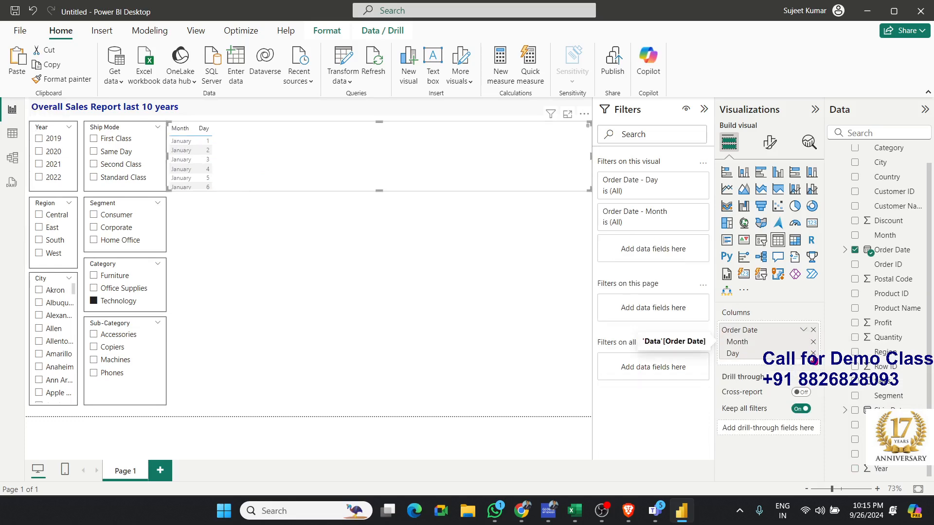
left_click(813, 353)
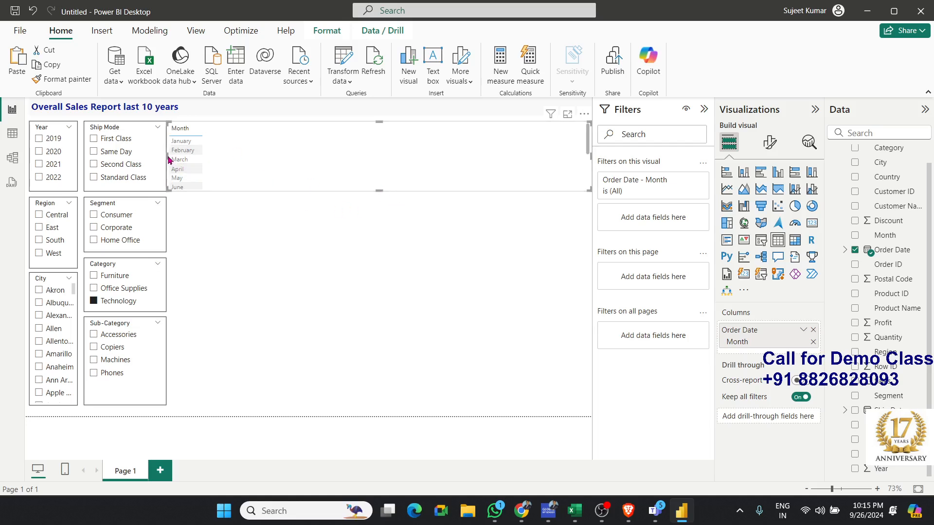
Step: Narrow the table visual slightly on both sides and lengthen it to fit all months, January to December
left_click_drag(169, 161, 178, 159)
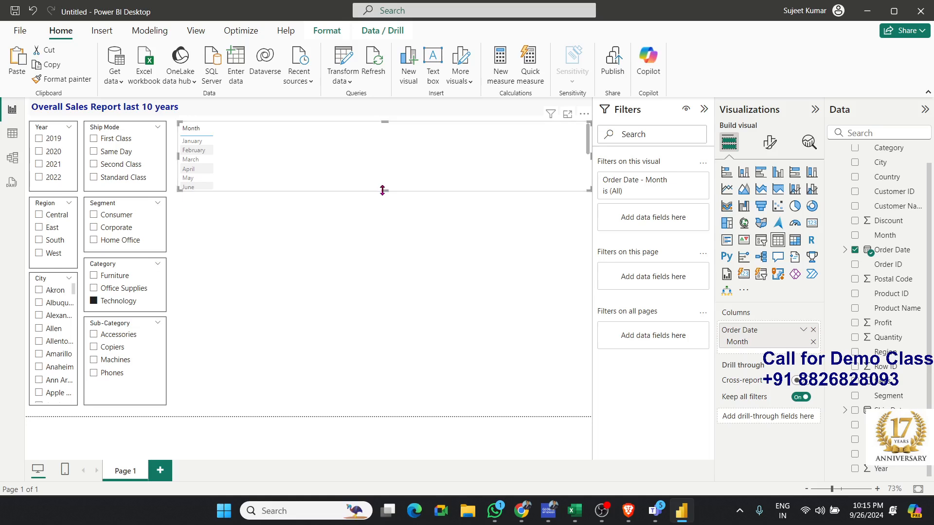
left_click_drag(382, 190, 391, 255)
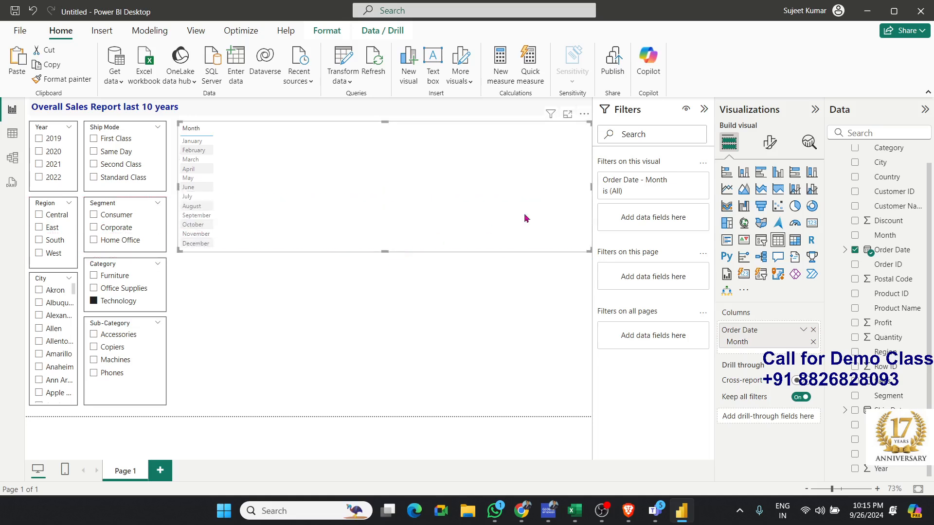
mouse_move(591, 186)
left_mouse_down()
mouse_move(575, 193)
mouse_move(583, 193)
left_mouse_up()
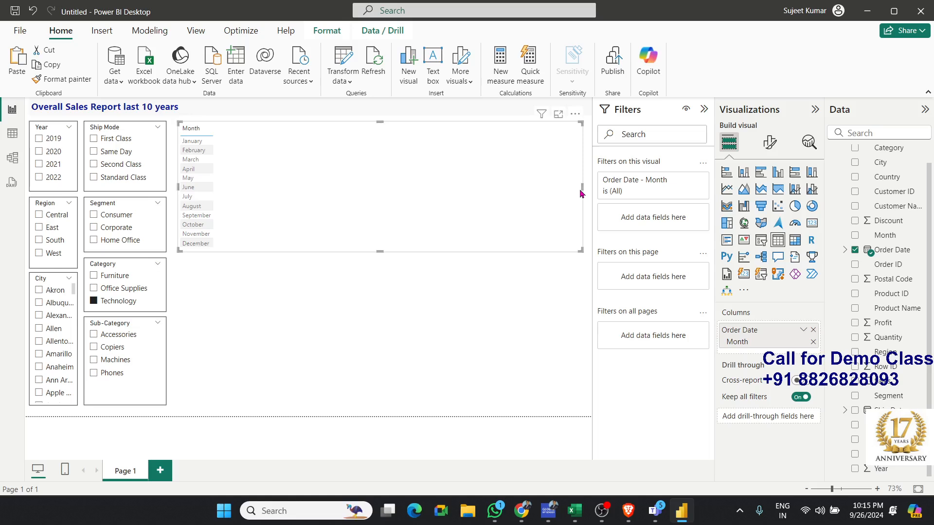
Step: Turn on the visual border for the monthly table visual and deselect it
left_click(770, 142)
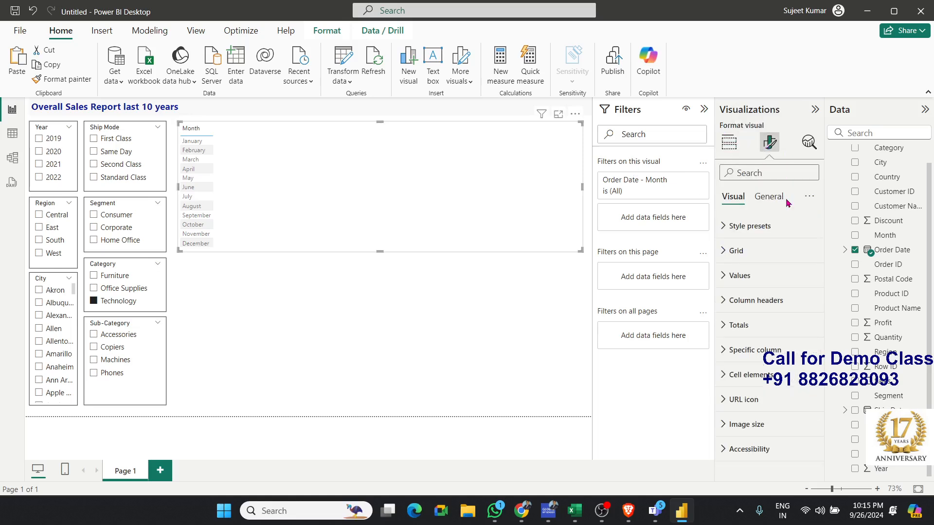
left_click(768, 196)
left_click(780, 275)
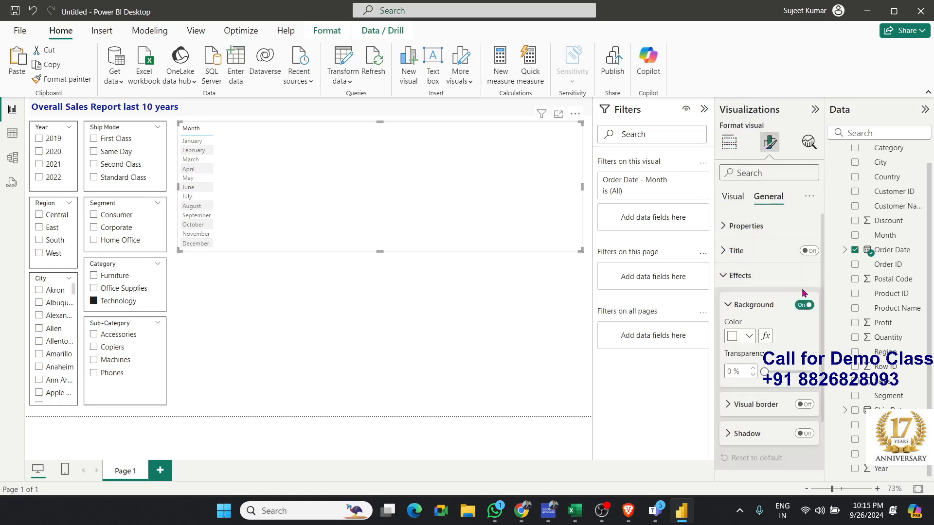
left_click(806, 405)
left_click(517, 351)
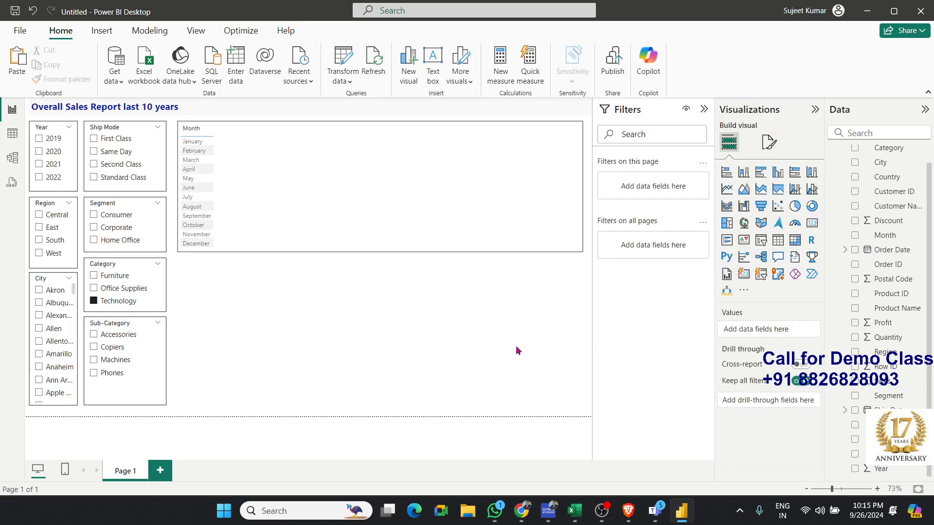
Step: Add the Quantity, Sales, Discount and Profit fields to the monthly table visual, in that order
left_click(374, 243)
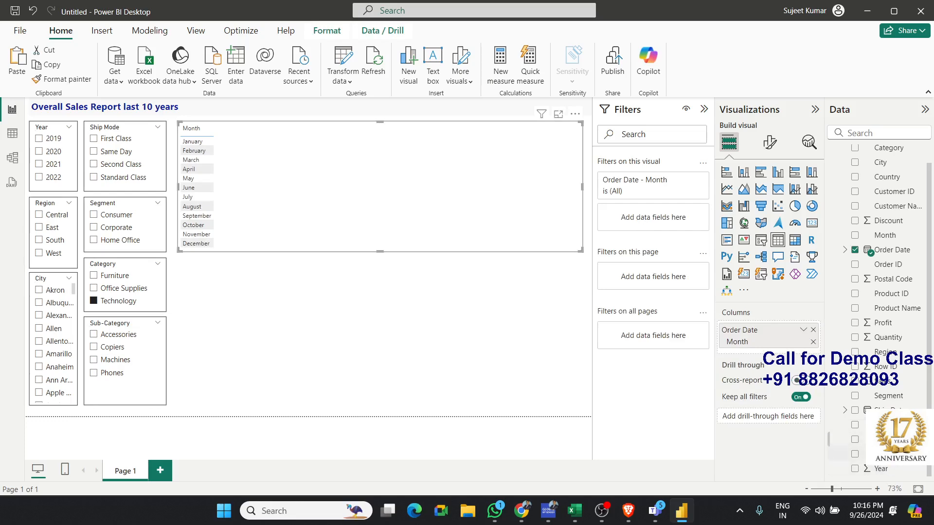
left_click_drag(891, 346, 365, 233)
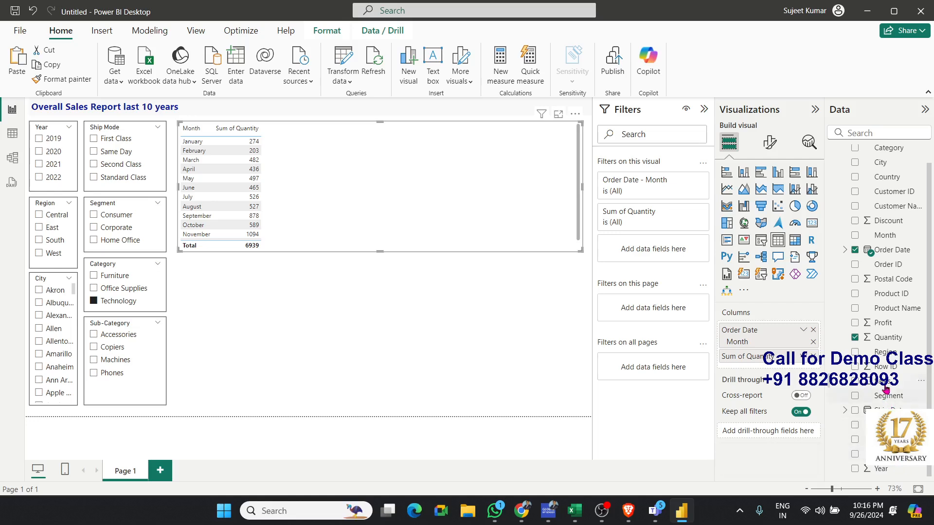
left_click_drag(885, 389, 373, 215)
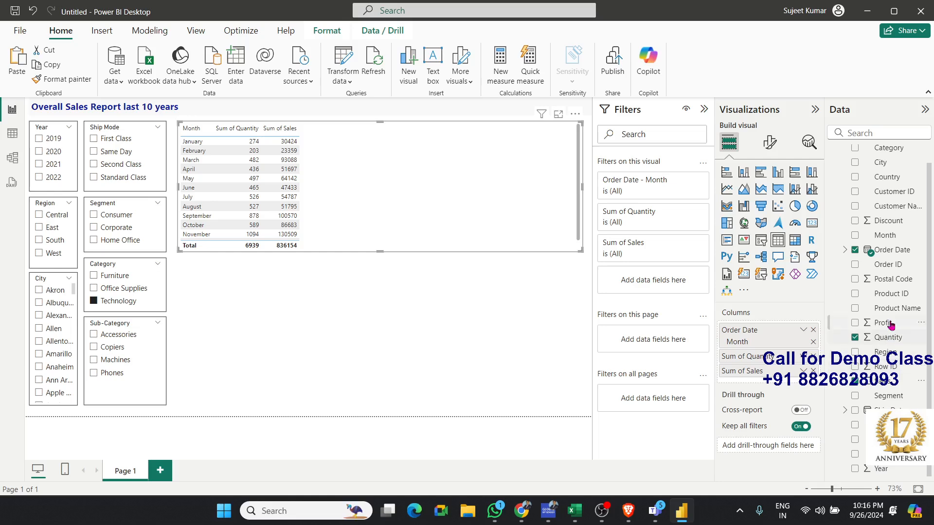
left_click_drag(883, 221, 434, 195)
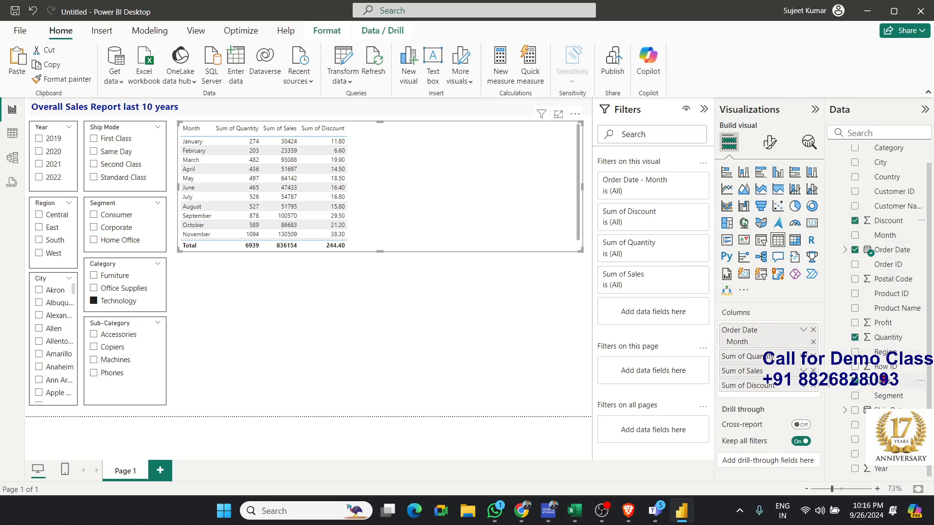
left_click_drag(878, 323, 427, 215)
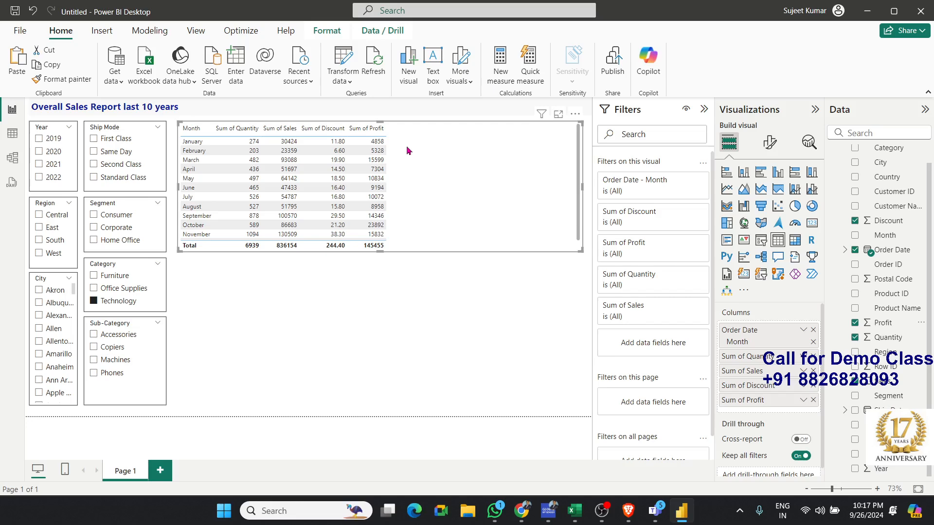
Step: Check the source data, then create a new measure named Rate that begins with SUM(Data[Sales])
left_click(12, 133)
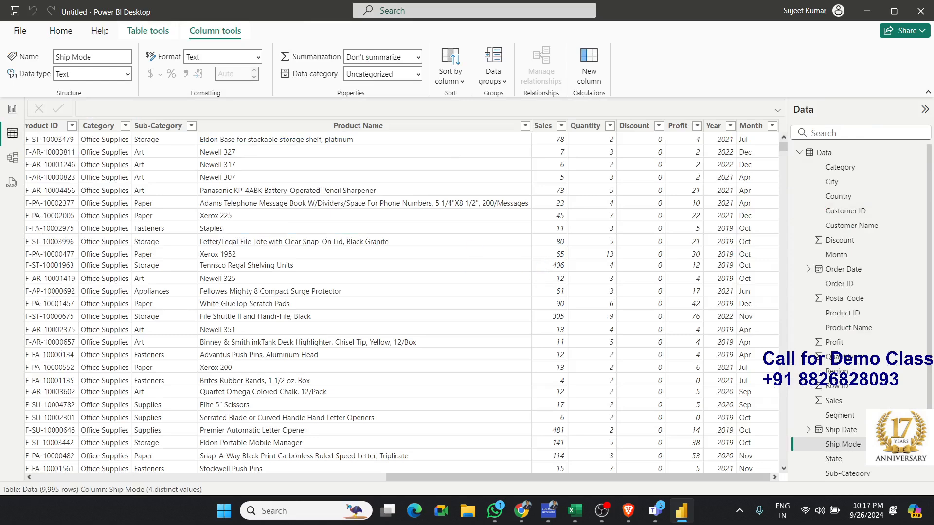
left_click(12, 110)
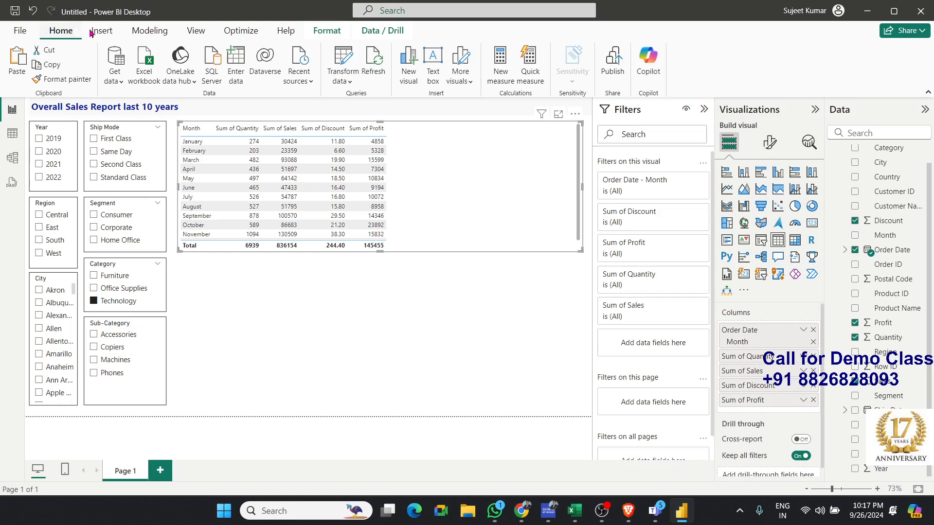
left_click(504, 85)
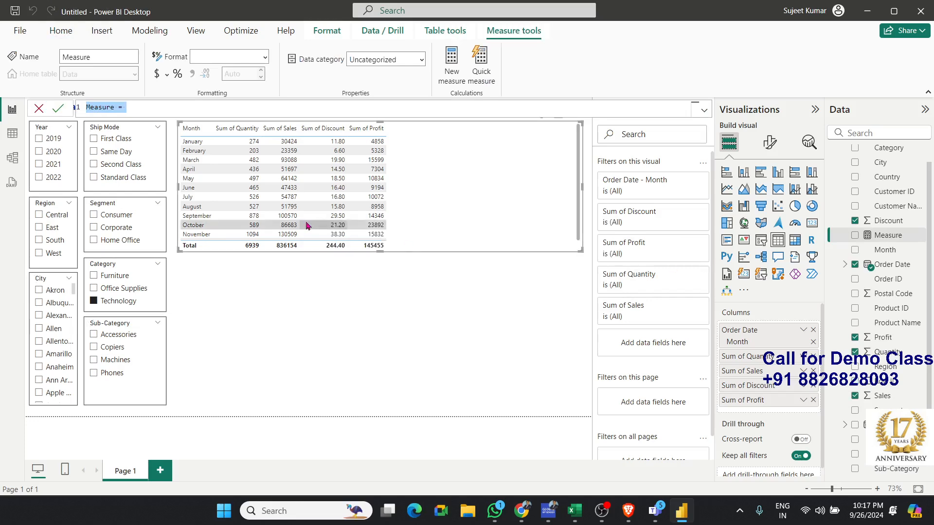
left_click(94, 106)
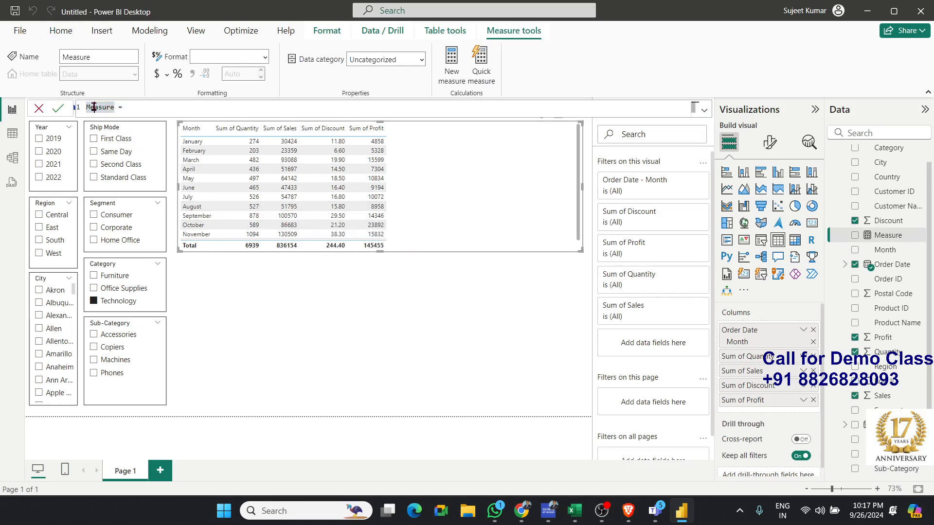
type("R")
double_click(94, 107)
type("R")
type("sum")
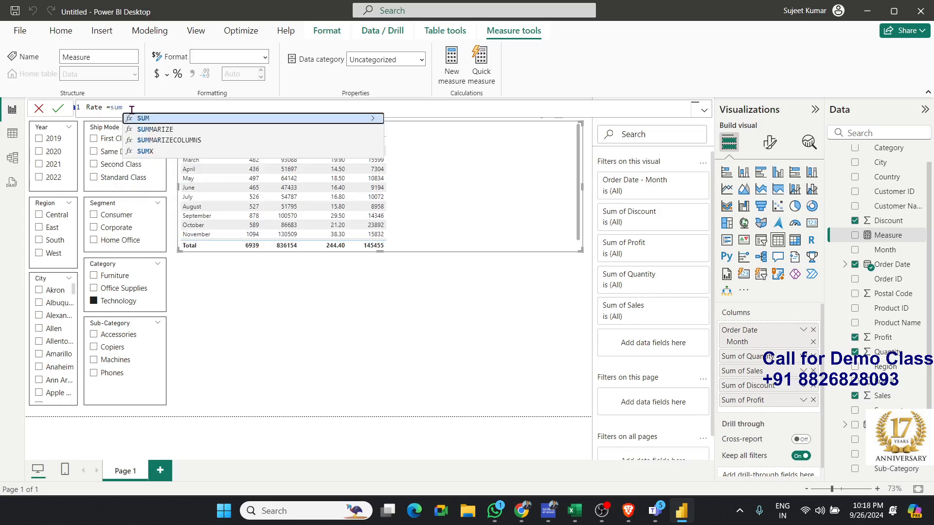
key("Tab")
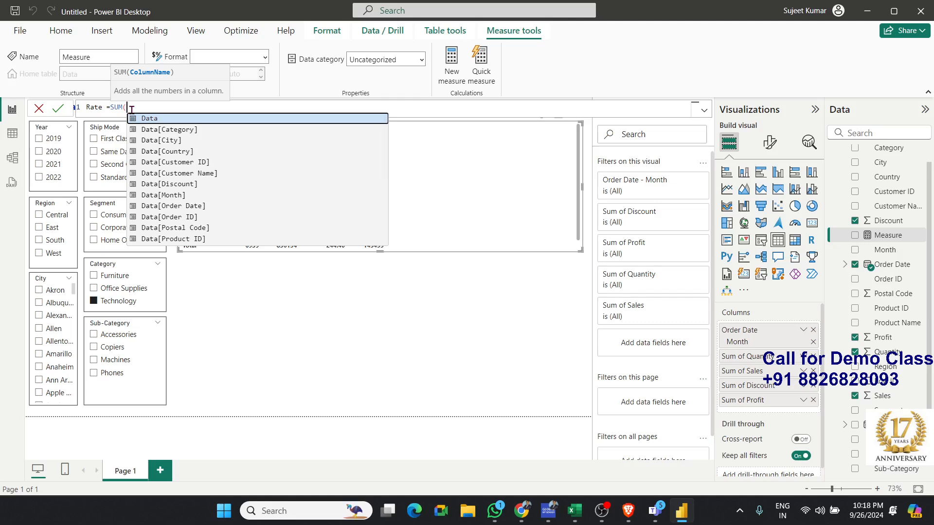
type("sa")
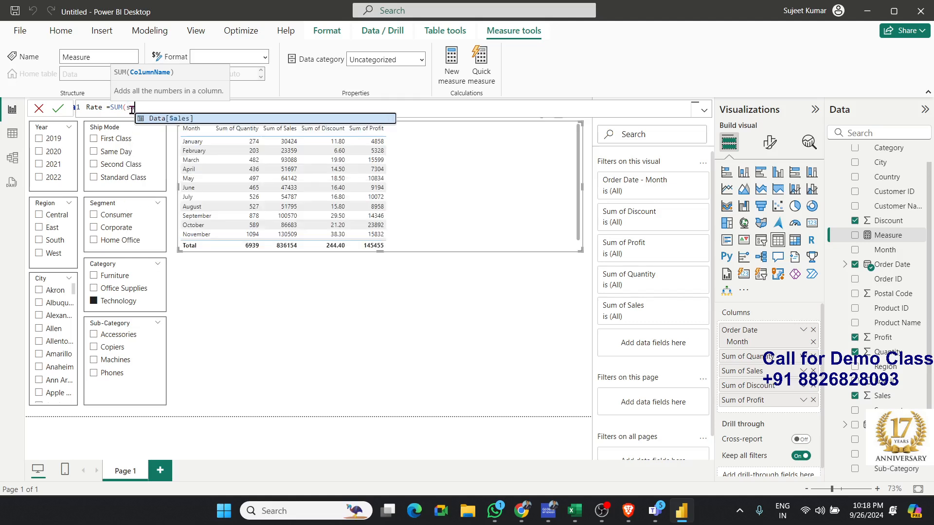
key("Tab")
type(")")
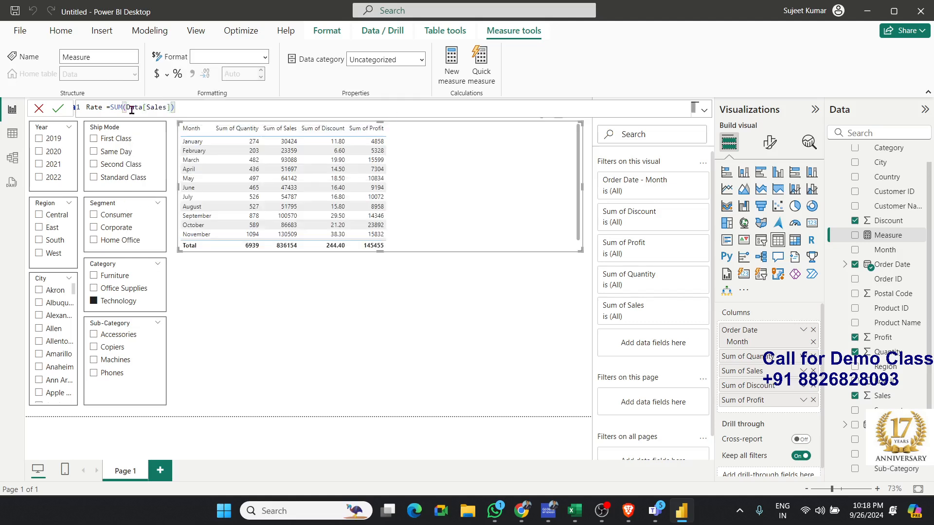
Step: Extend the Rate formula by subtracting SUM(Data[Discount]) from the sales sum
type("+")
key("BackSpace")
type("-")
type("sum")
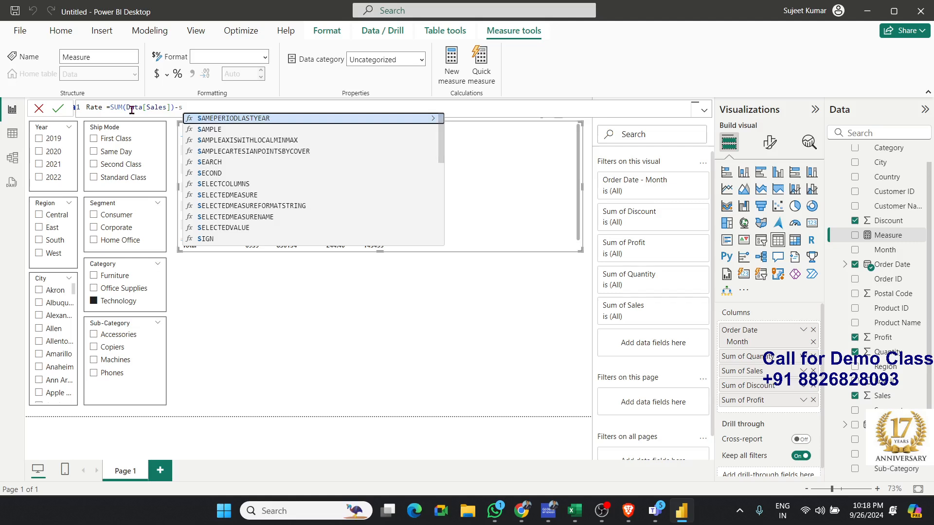
key("Tab")
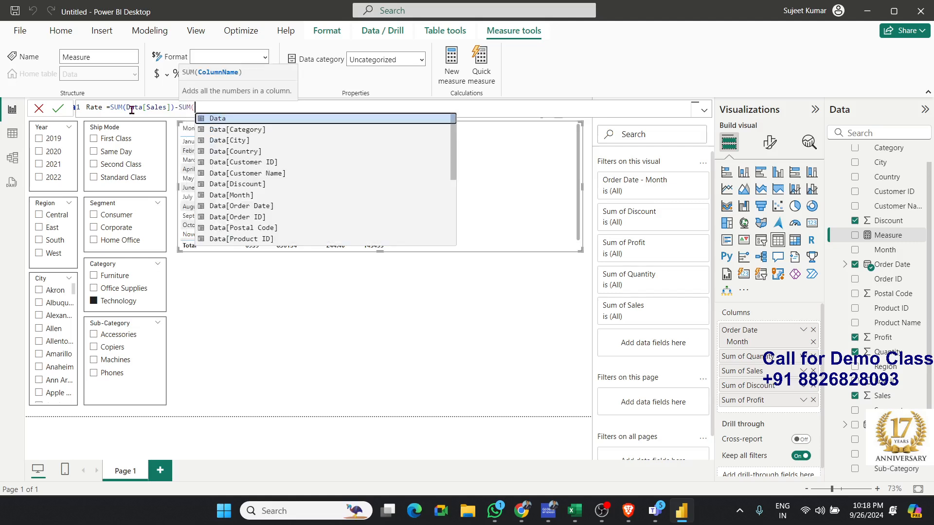
type("si")
key("BackSpace")
key("BackSpace")
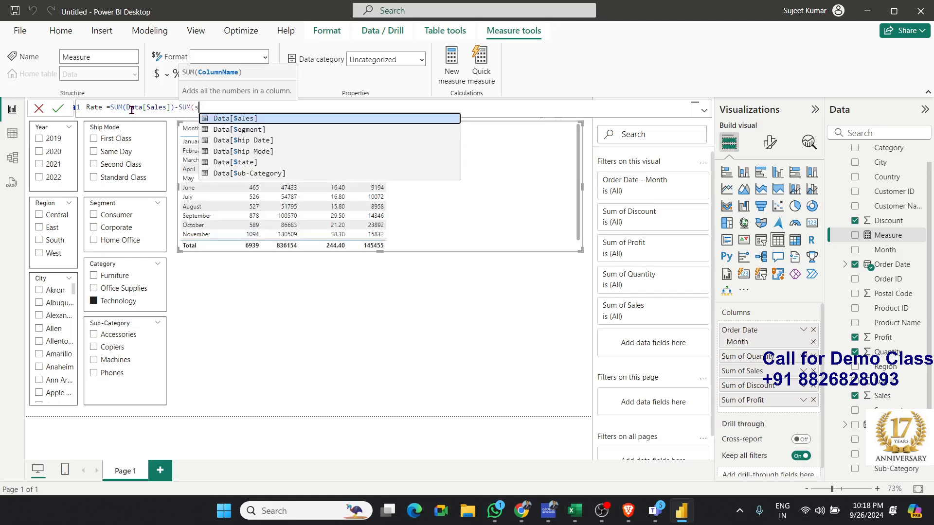
type("dis")
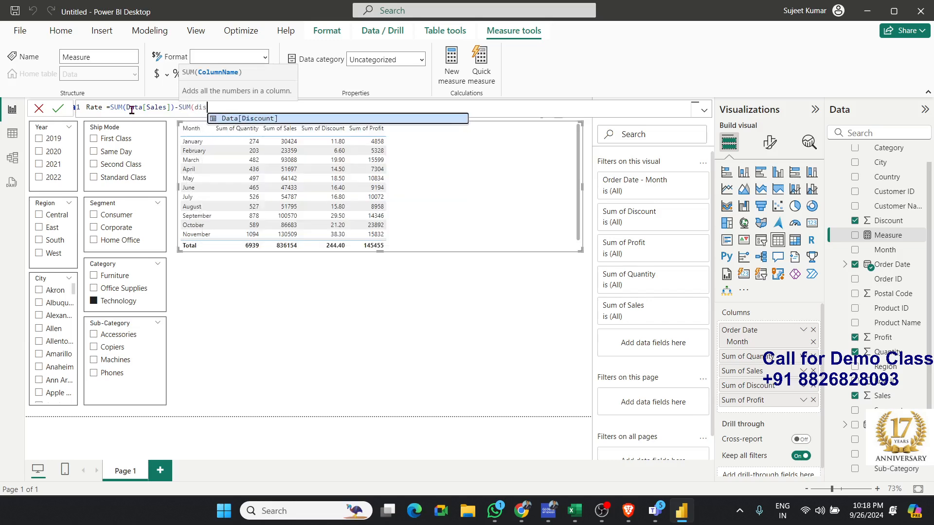
key("Tab")
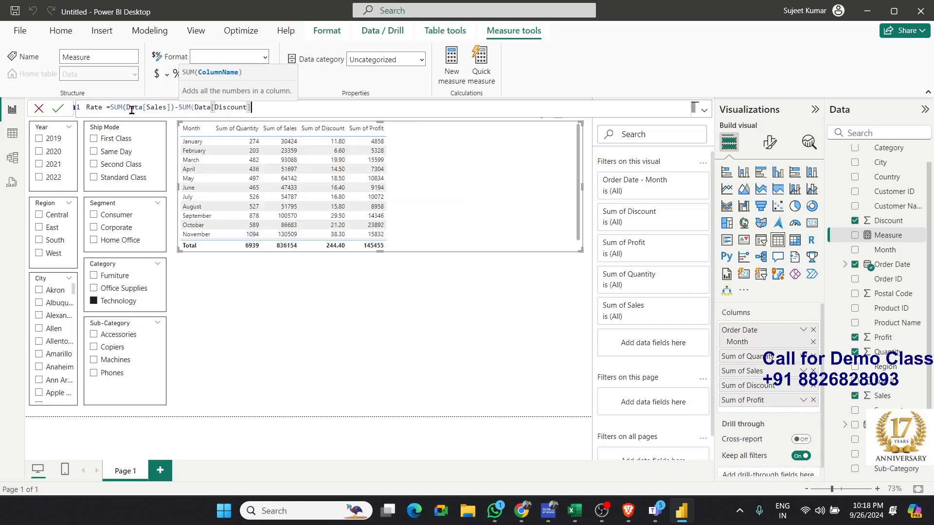
type(")")
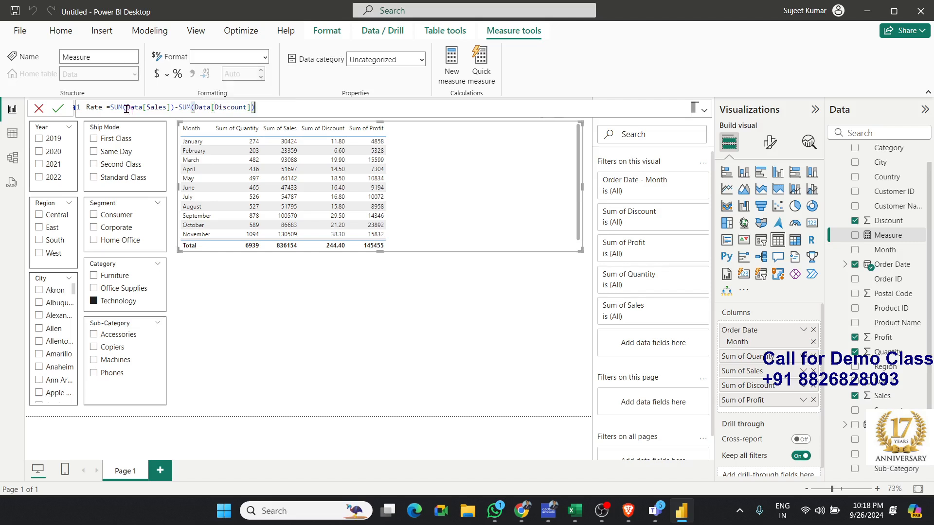
Step: Enclose the sales-minus-discount difference in parentheses, divide it by SUM(Data[Quantity]) and commit the Rate measure
left_click(118, 108)
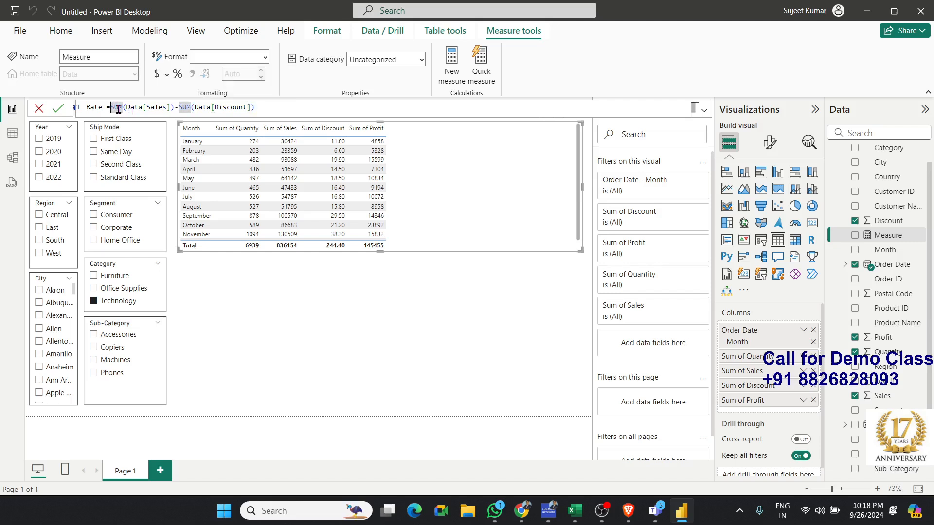
type("(")
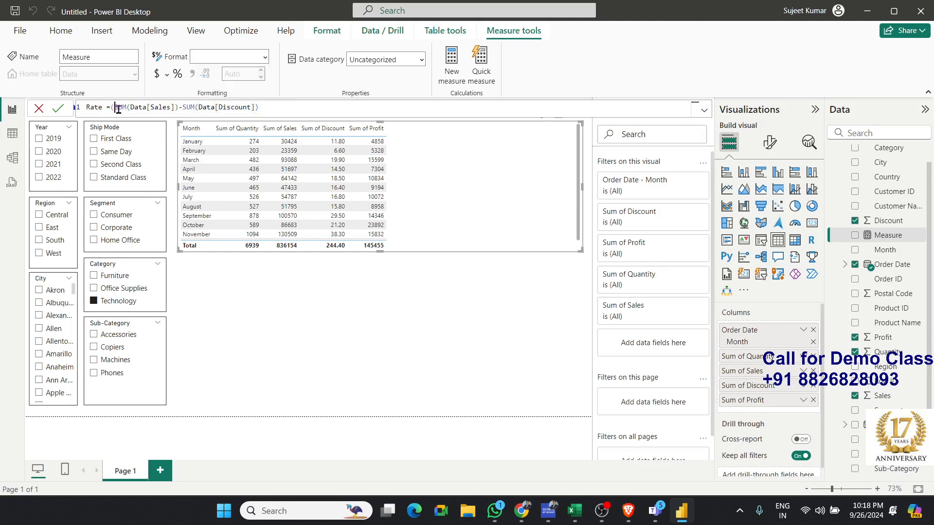
left_click(302, 107)
type(")/sum")
type("q")
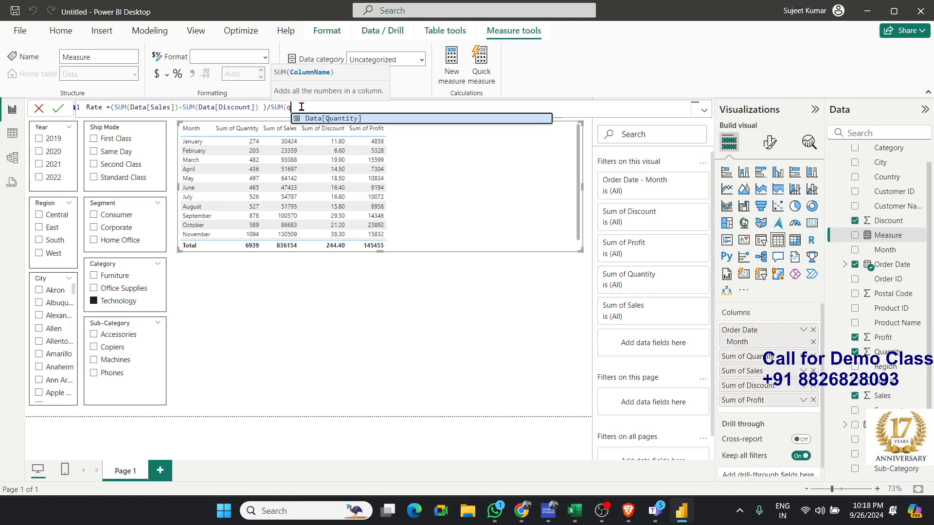
key("Tab")
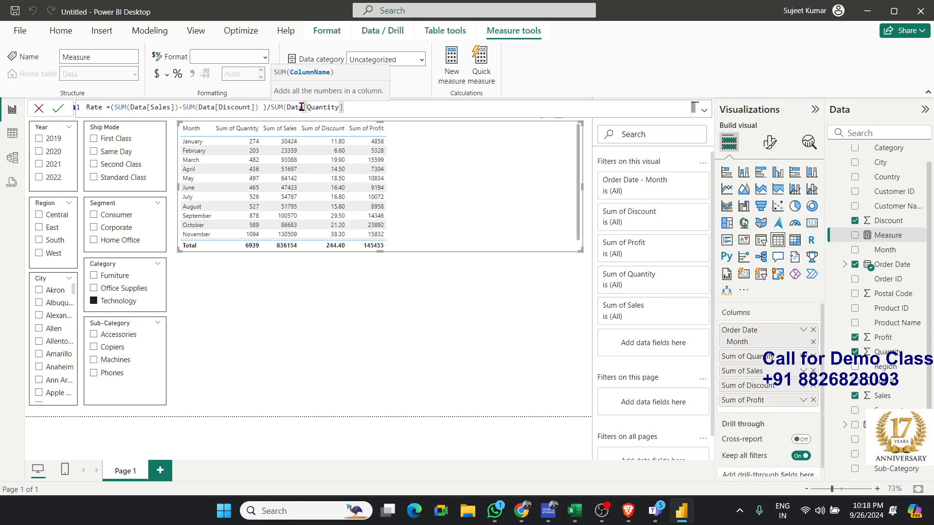
type(")")
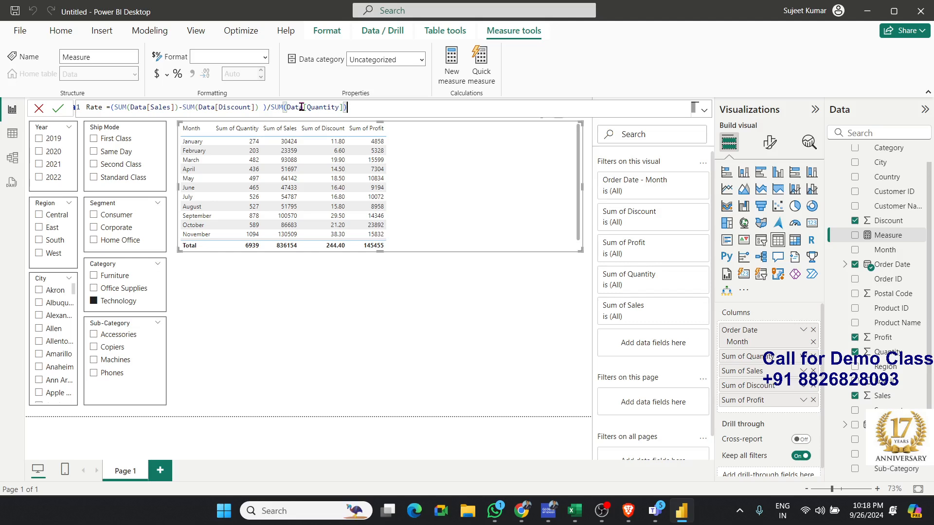
key("Return")
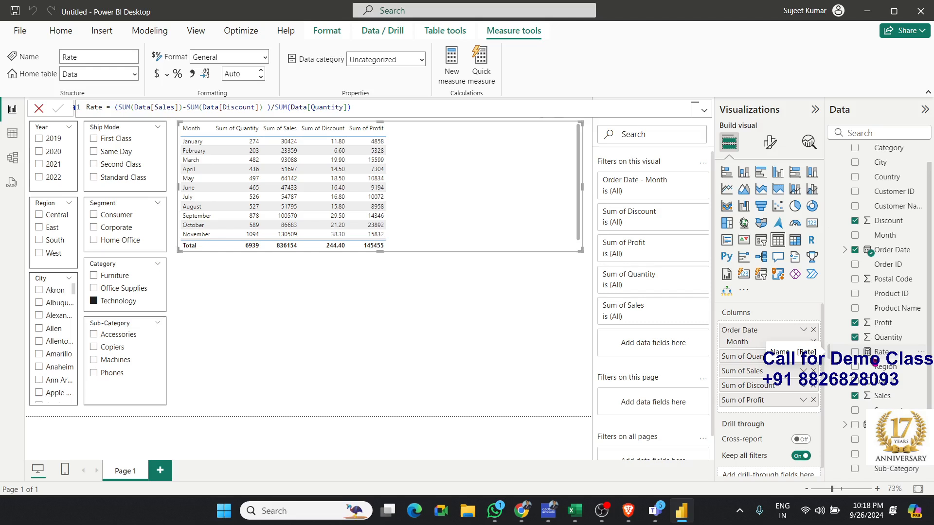
Step: Add the Rate measure and the Customer Name and Country fields to the table visual
left_click_drag(876, 360, 461, 197)
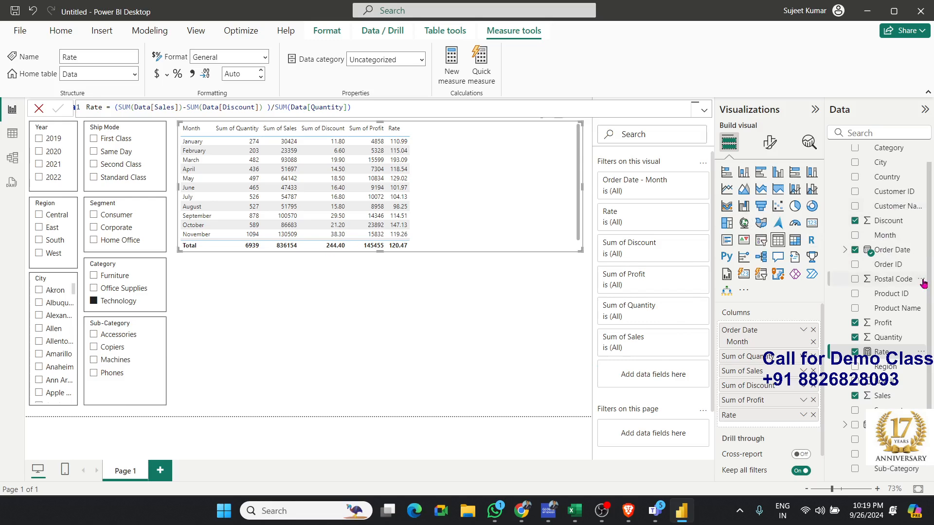
scroll(929, 273, "up", 1)
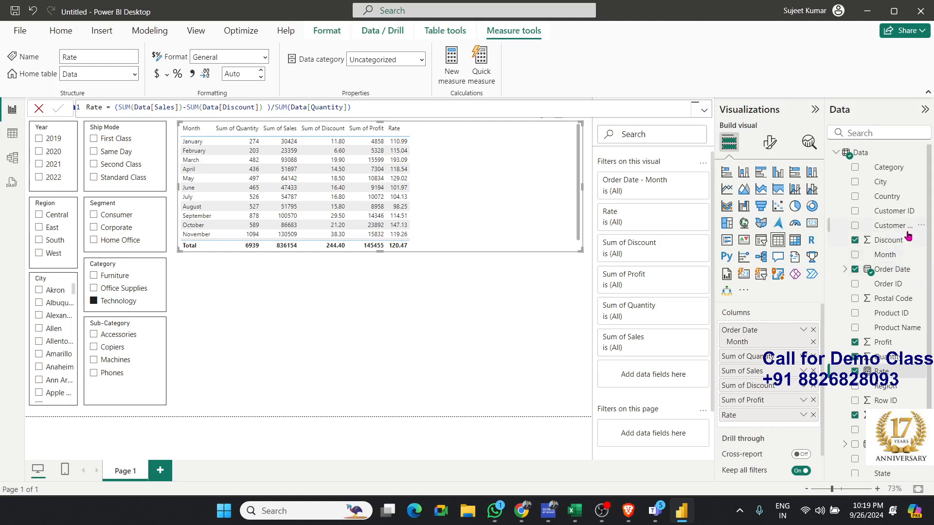
left_click_drag(907, 236, 501, 194)
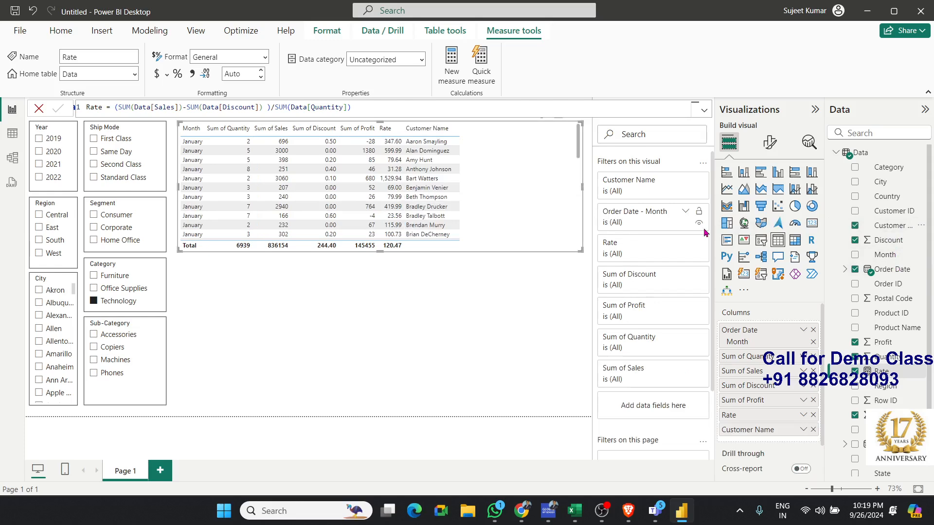
left_click_drag(886, 196, 519, 192)
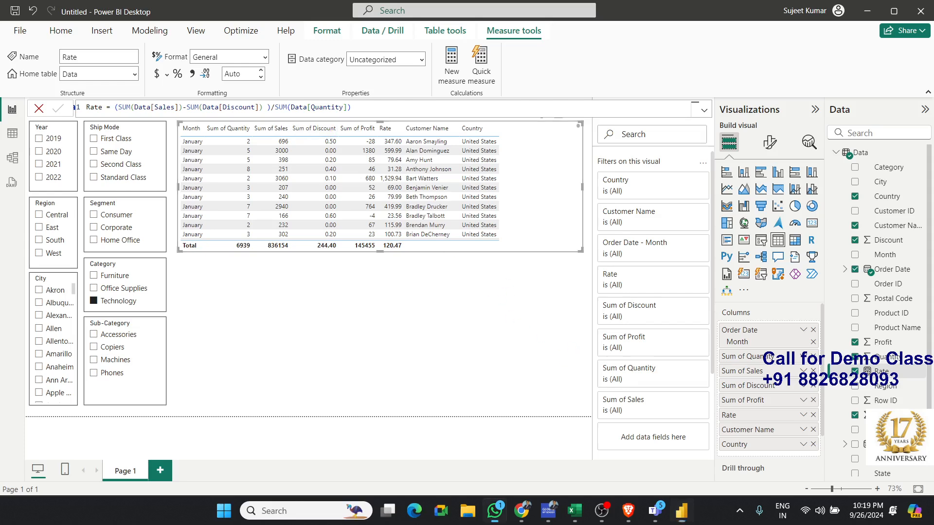
Step: Switch to WhatsApp and examine the sample outage report's layout full screen, then restore the image window to its smaller size
left_click_drag(932, 207, 314, 153)
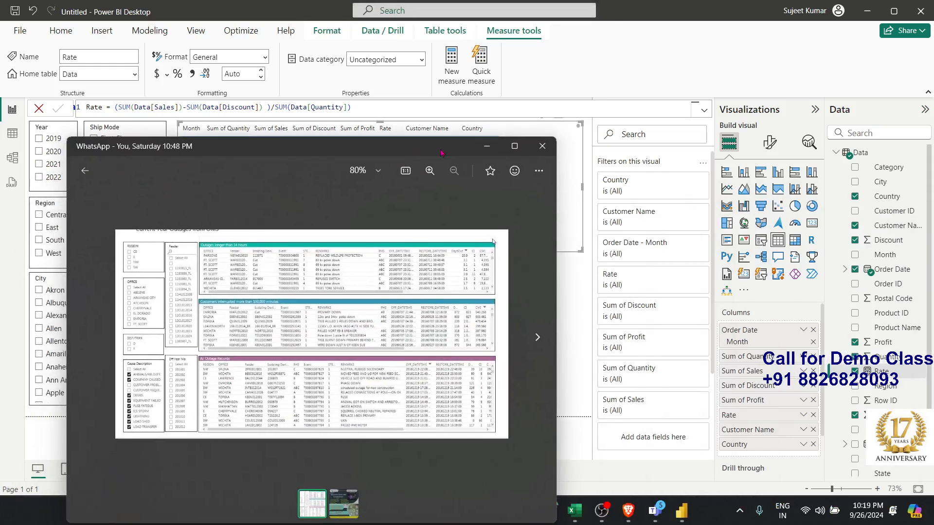
left_click(513, 145)
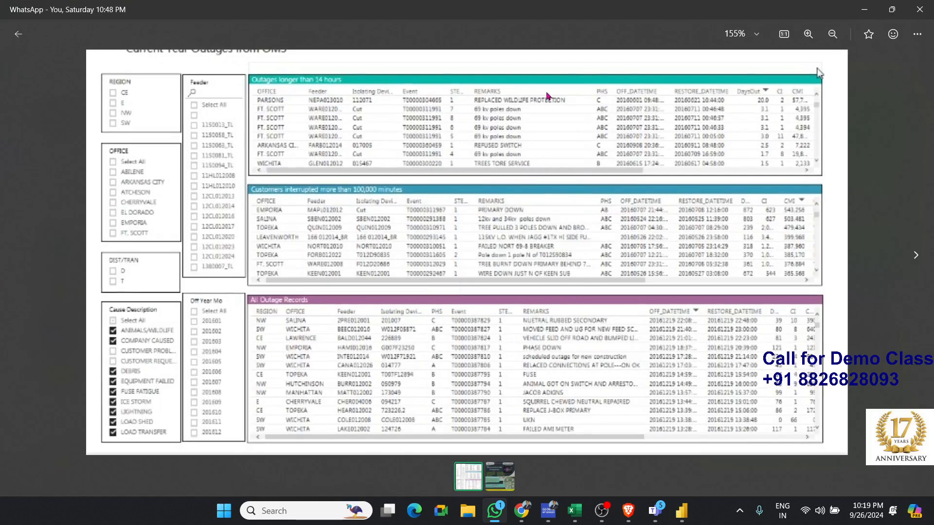
double_click(677, 15)
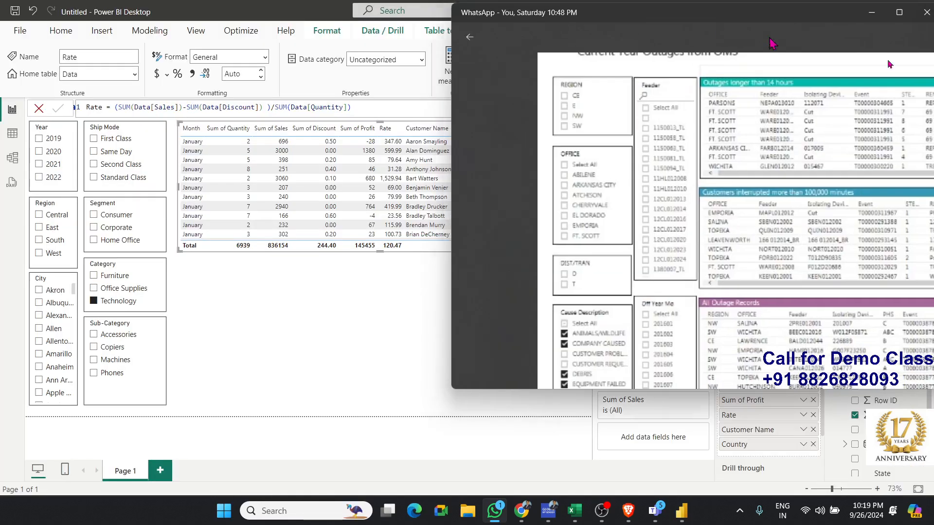
Step: Switch back to Power BI and rename the table visual's Sum of Quantity column to Sold_Qty
left_click_drag(770, 39, 933, 64)
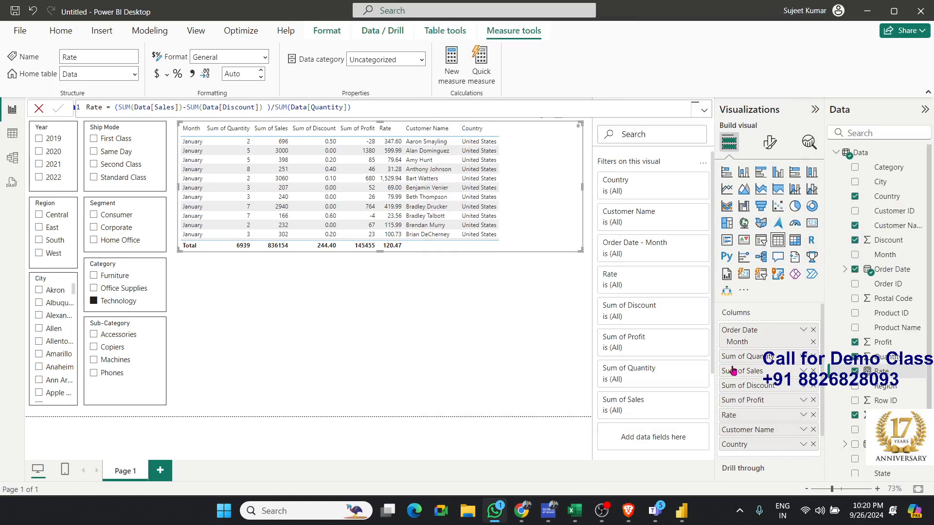
left_click(803, 357)
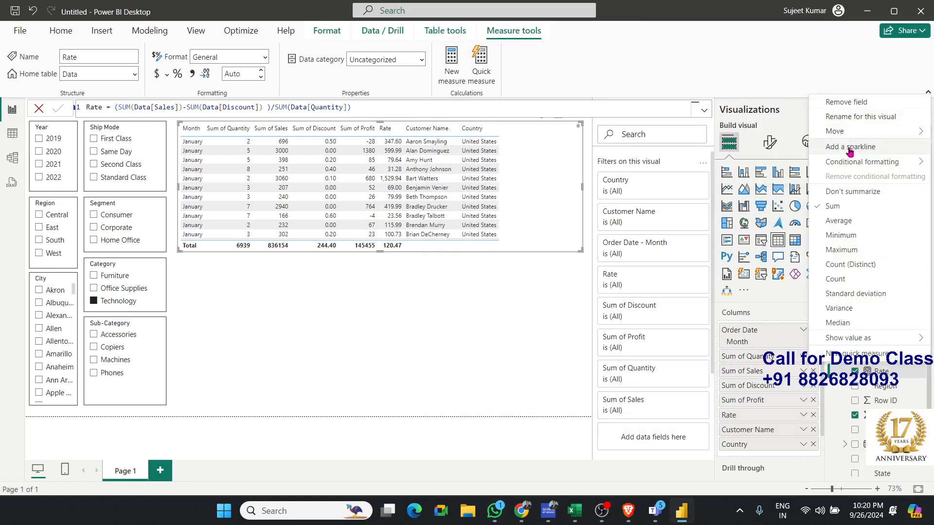
left_click(851, 117)
key("BackSpace")
key("BackSpace")
key("BackSpace")
key("BackSpace")
key("BackSpace")
key("BackSpace")
key("BackSpace")
key("BackSpace")
key("BackSpace")
key("BackSpace")
key("BackSpace")
key("BackSpace")
key("BackSpace")
key("BackSpace")
key("BackSpace")
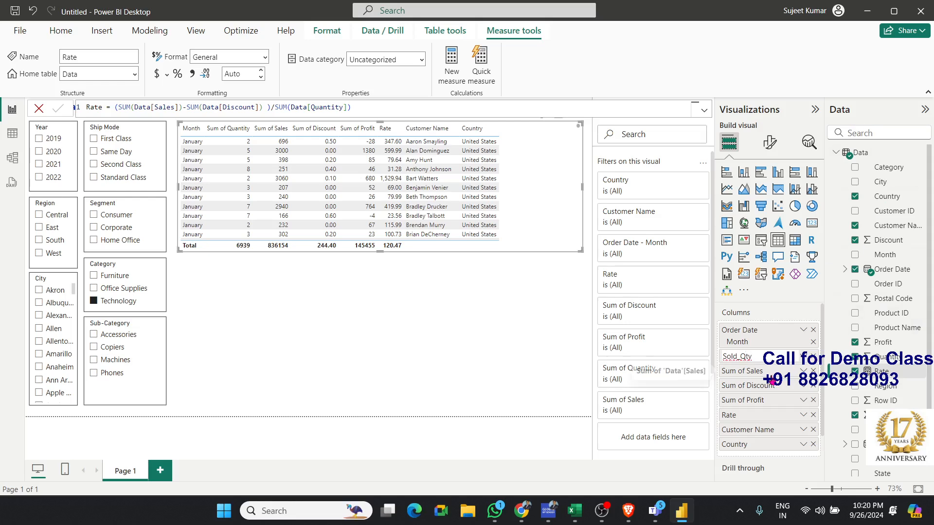
key("Return")
Step: Rename the table visual's Sum of Sales column to Amt. in RS
left_click(803, 371)
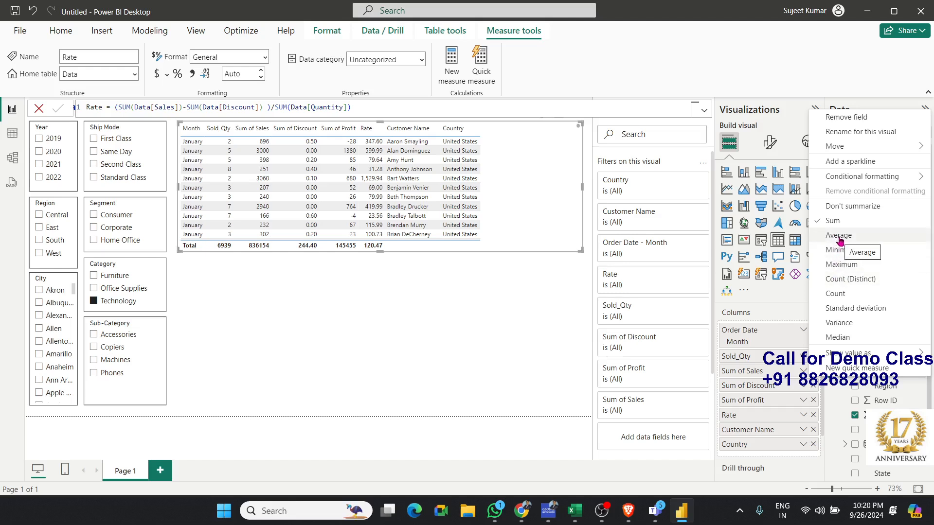
mouse_move(840, 178)
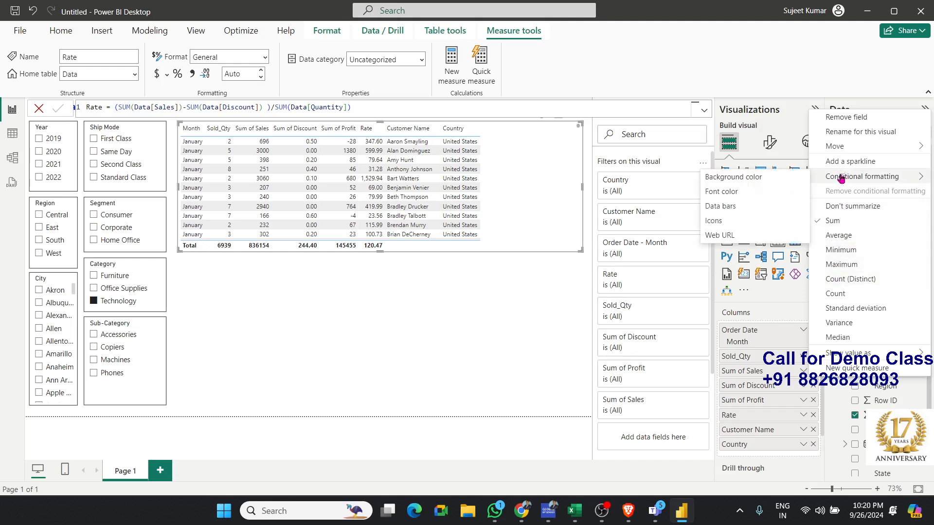
left_click(838, 133)
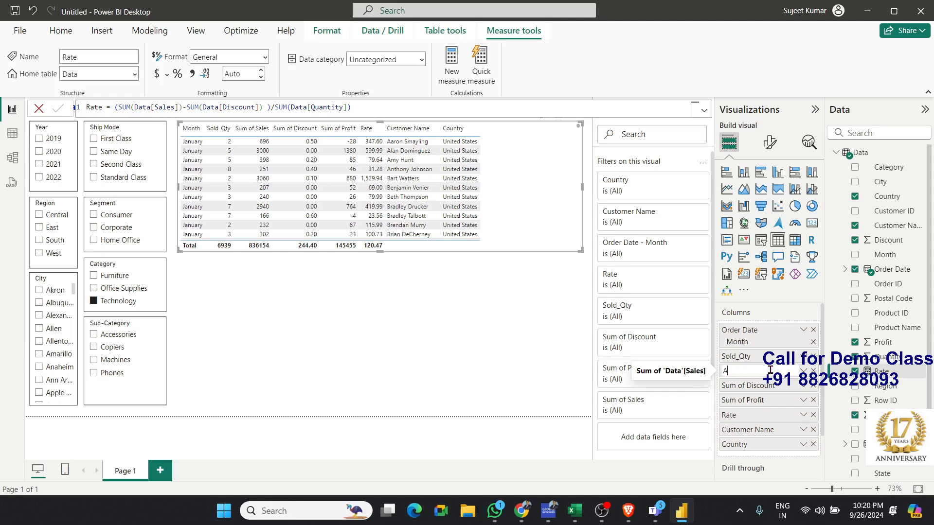
type("Amt. n")
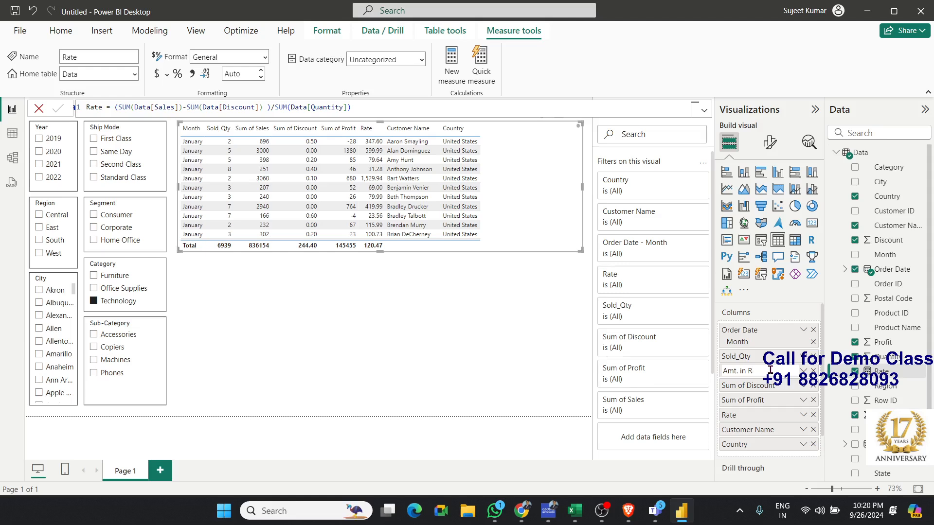
key("Return")
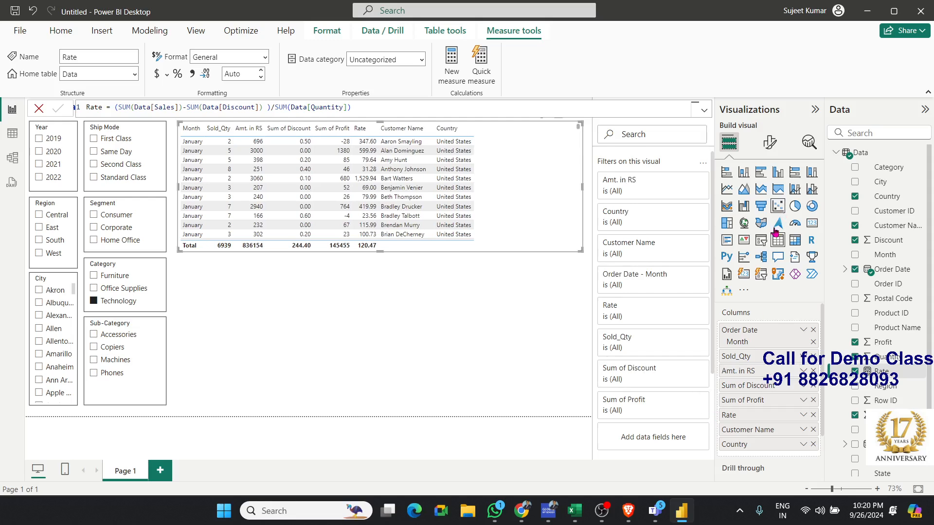
Step: Shorten the table visual's Sum of Discount column name to Discount
left_click(803, 385)
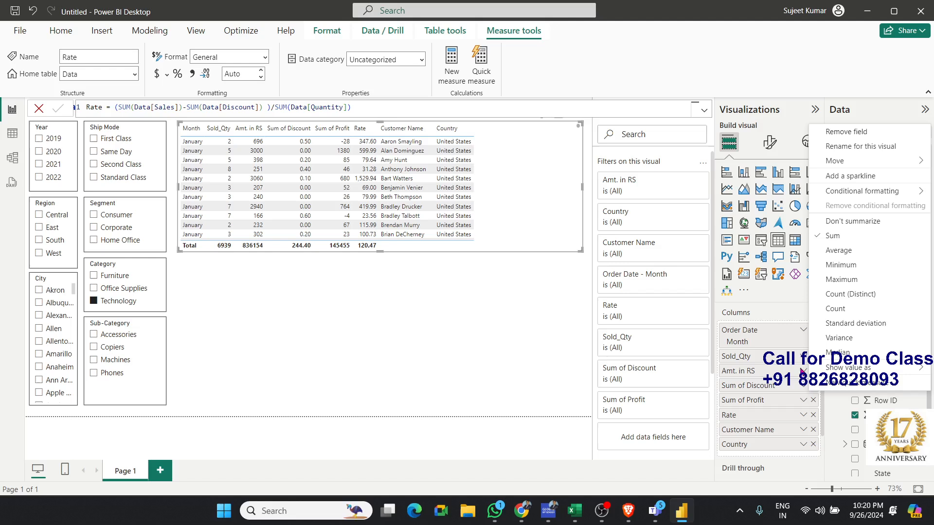
left_click(841, 145)
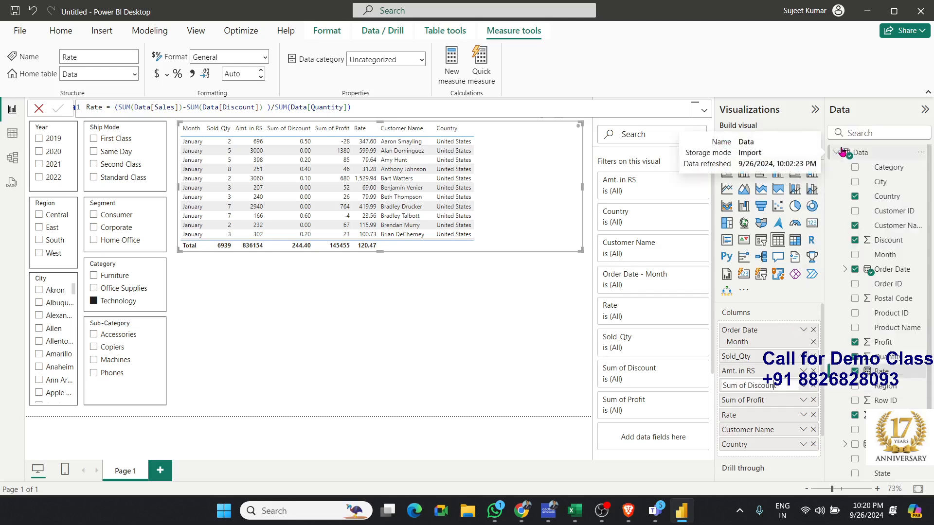
key("BackSpace")
key("BackSpace")
key("BackSpace")
key("BackSpace")
key("BackSpace")
key("BackSpace")
key("BackSpace")
key("Return")
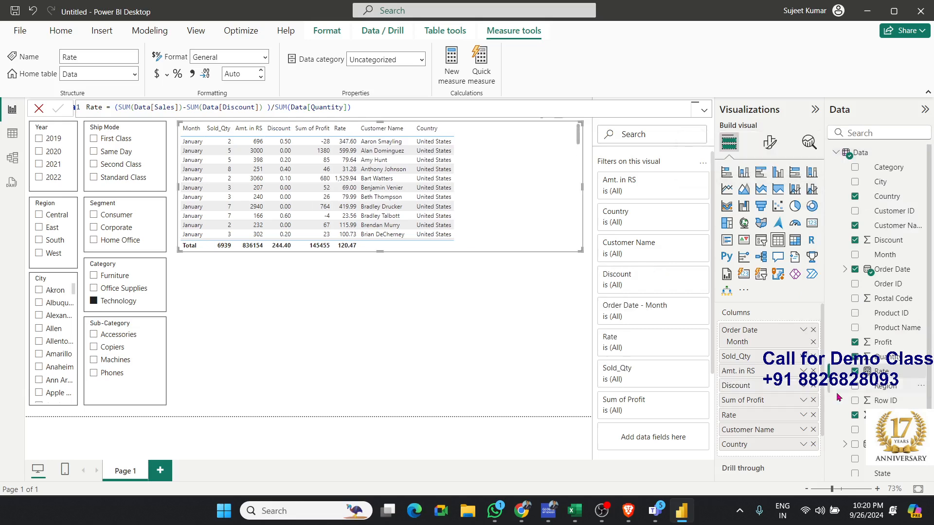
Step: Rename the table visual's Sum of Profit column to Margin
left_click(803, 399)
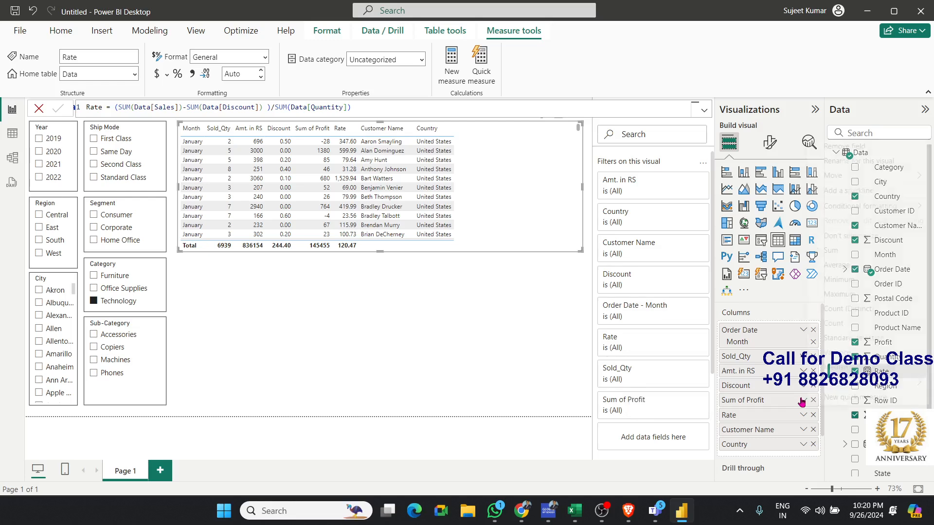
left_click(835, 162)
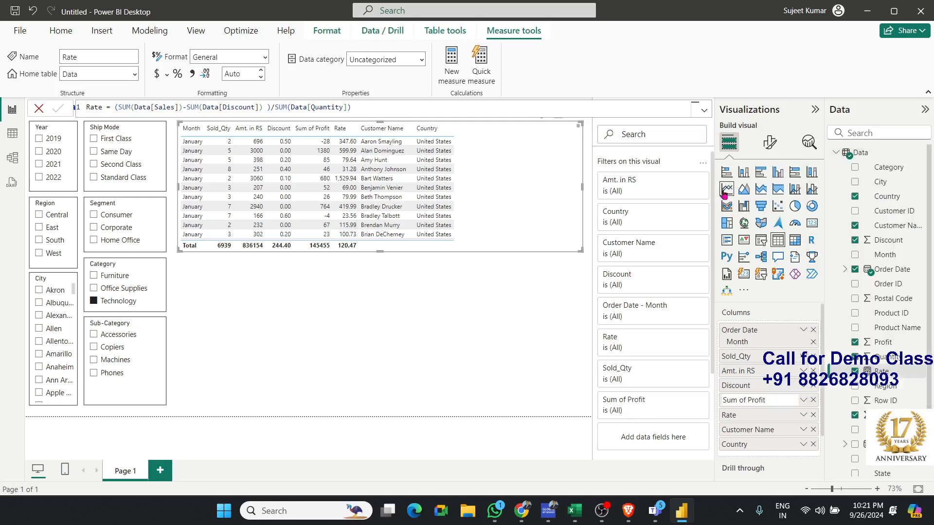
left_click_drag(765, 400, 714, 396)
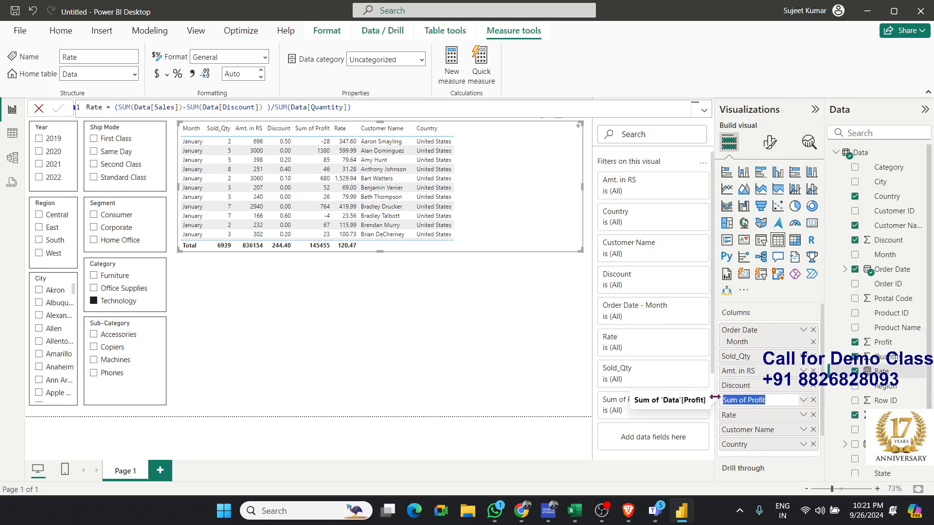
type("Pa")
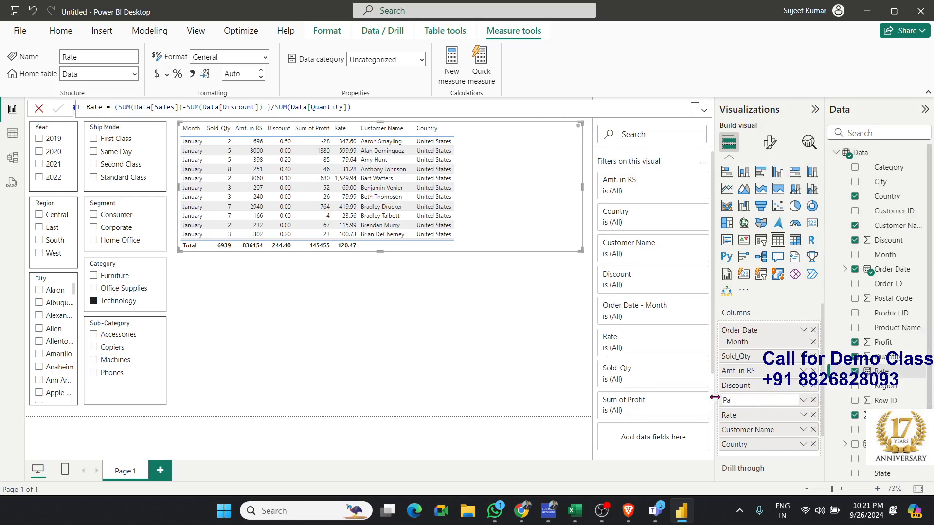
key("BackSpace")
left_click(751, 423)
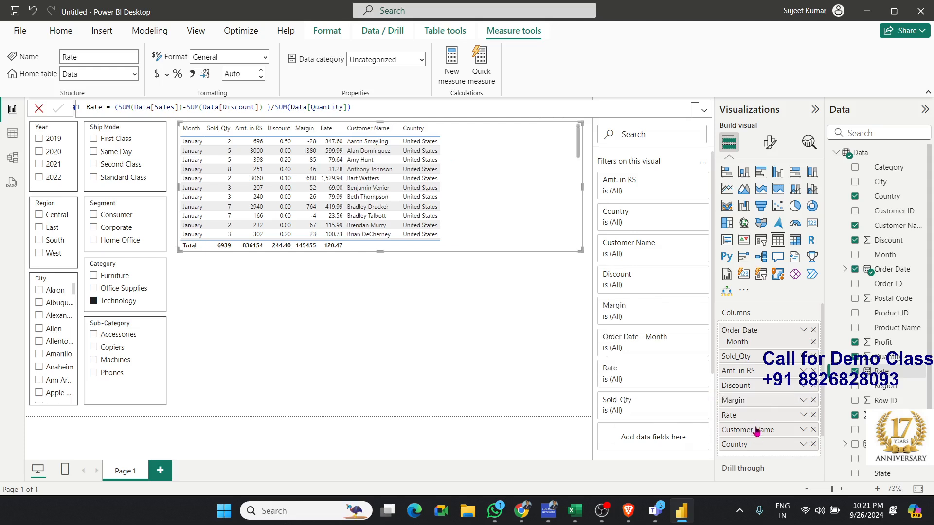
left_click(803, 445)
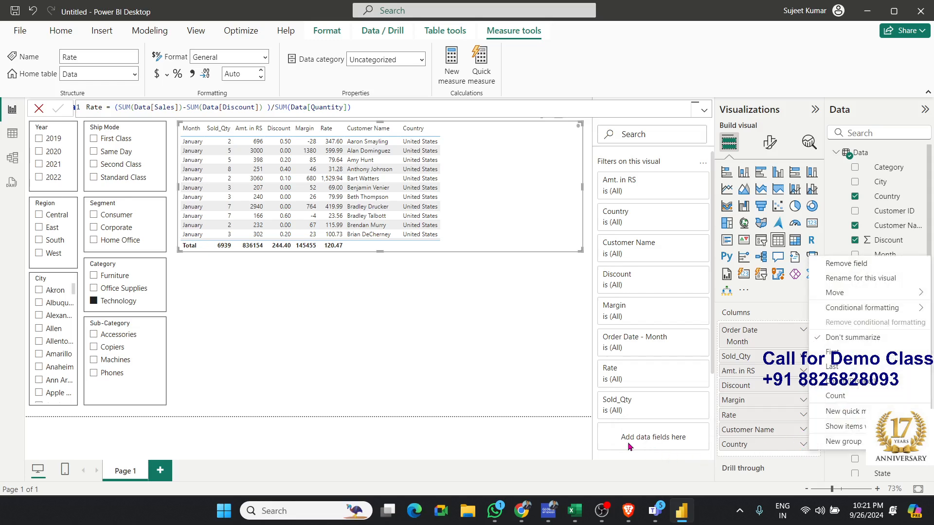
left_click(509, 380)
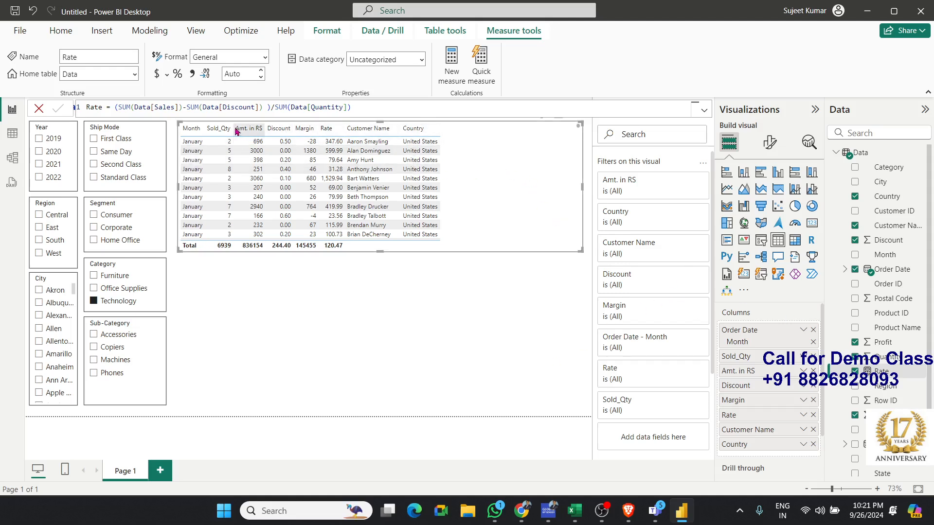
Step: Clear Technology in the Category slicer and sort the table by Sold_Qty in descending order
left_click(110, 303)
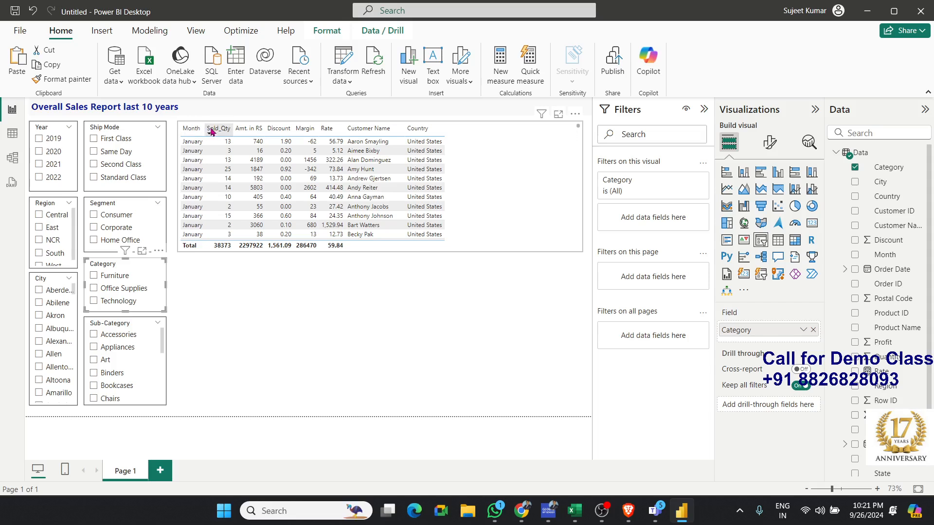
left_click(210, 130)
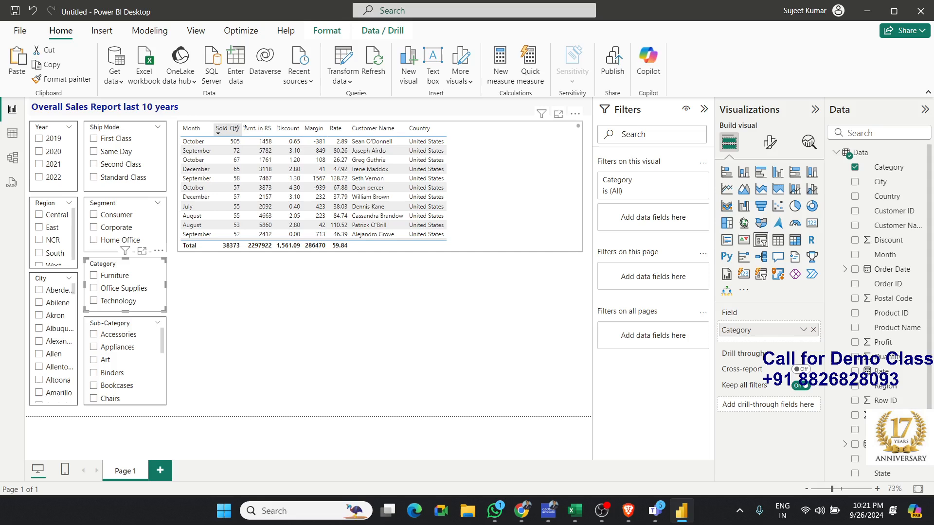
Step: Widen the Sold_Qty, Amt. in RS, Margin and Rate columns of the table visual
left_click_drag(242, 129, 267, 128)
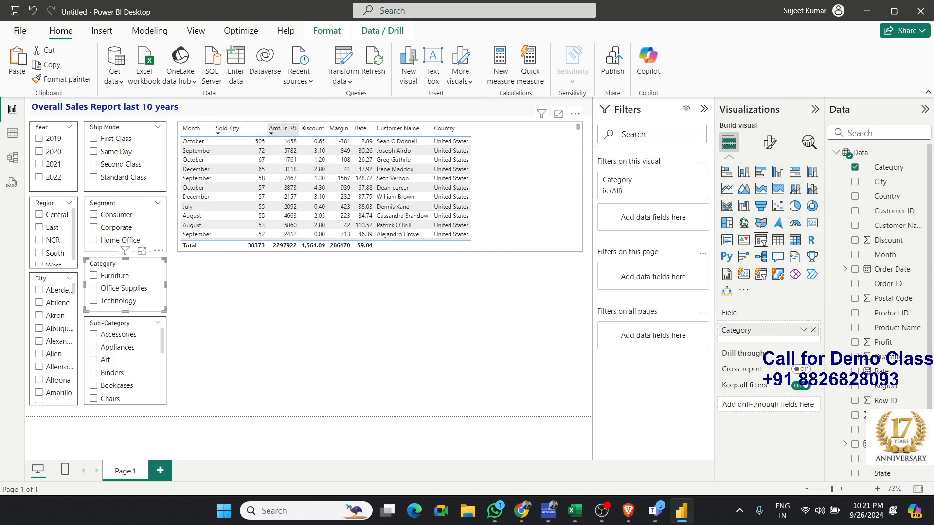
left_click_drag(300, 129, 316, 128)
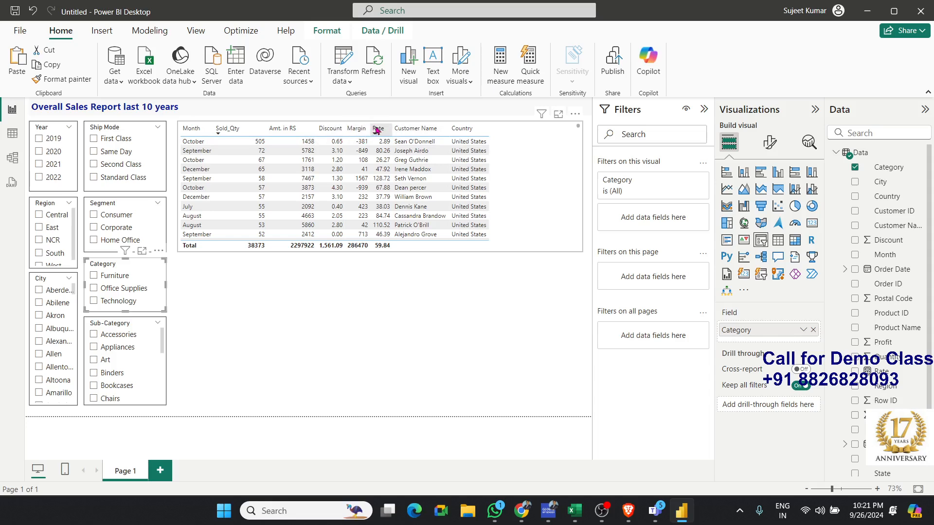
left_click_drag(372, 129, 406, 131)
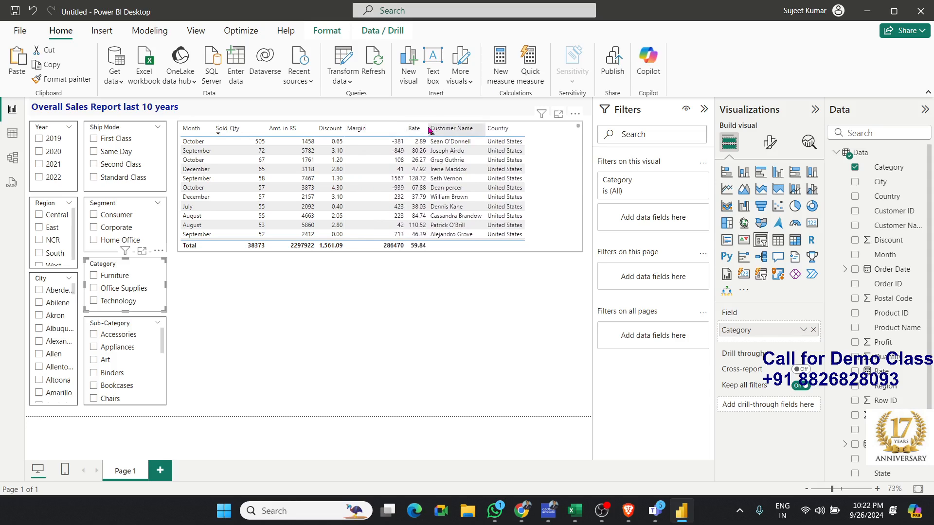
left_click_drag(428, 125, 457, 131)
left_click(458, 135)
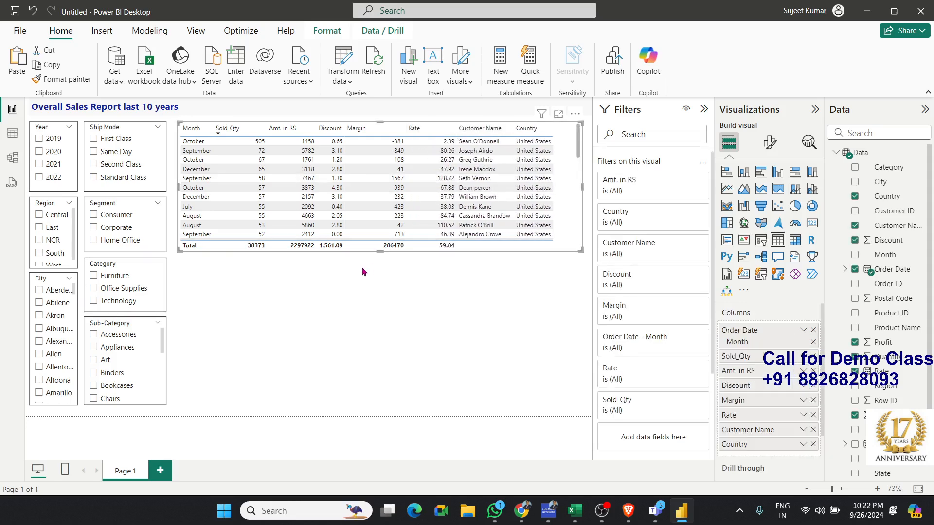
left_click(198, 270)
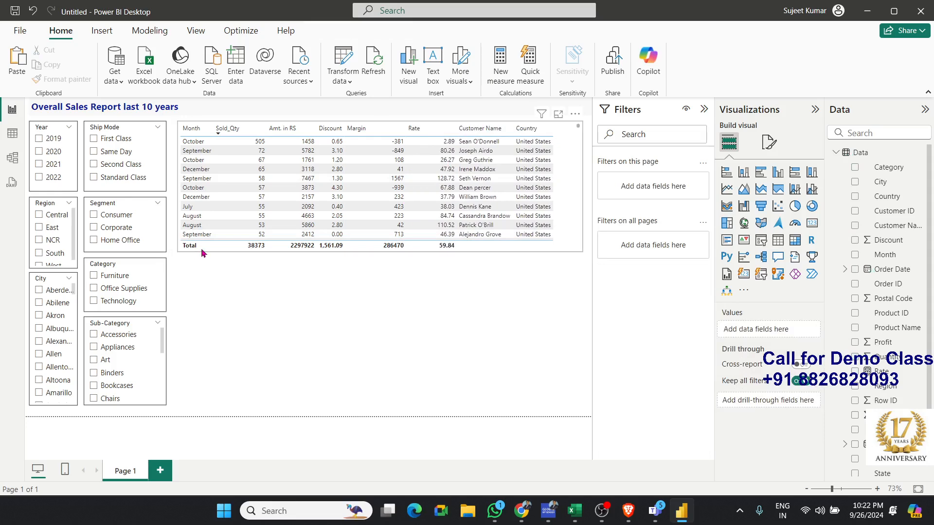
Step: Turn on data bars for the Sold_Qty series in the table's cell elements formatting
left_click(202, 251)
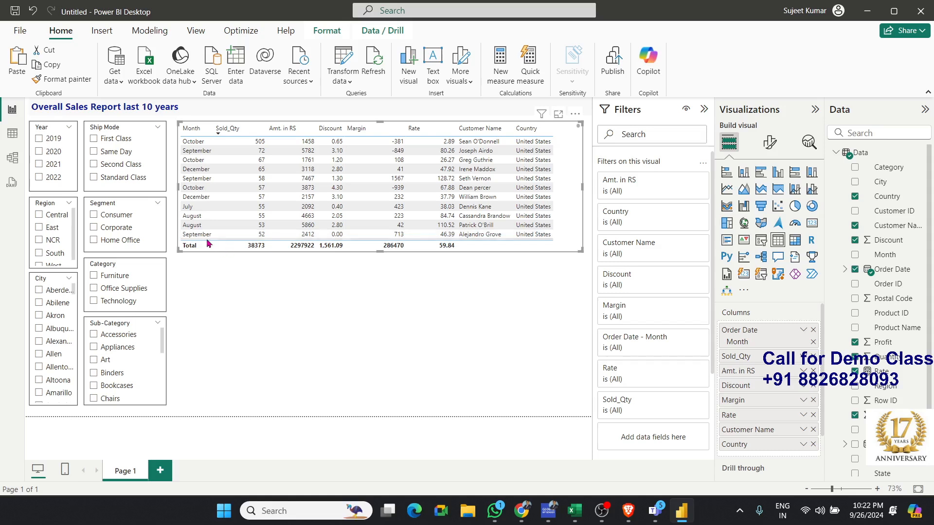
left_click(773, 152)
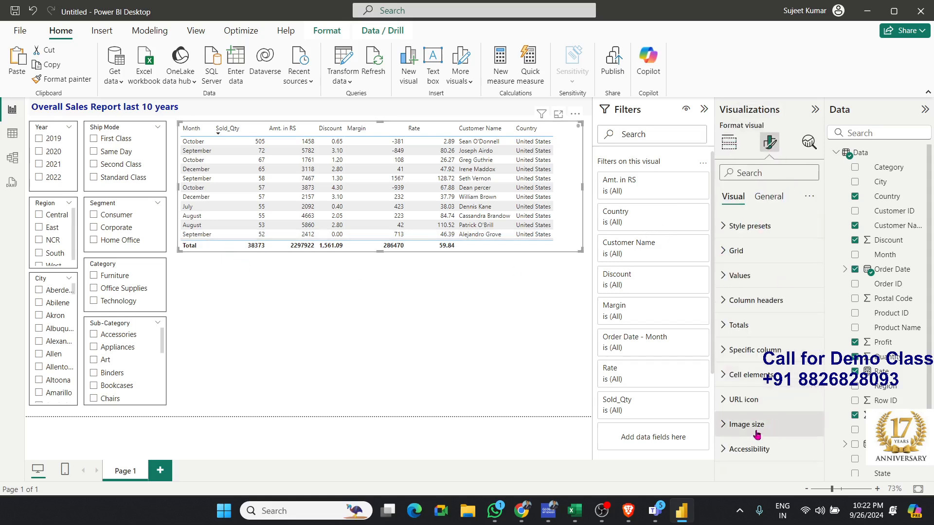
left_click(727, 384)
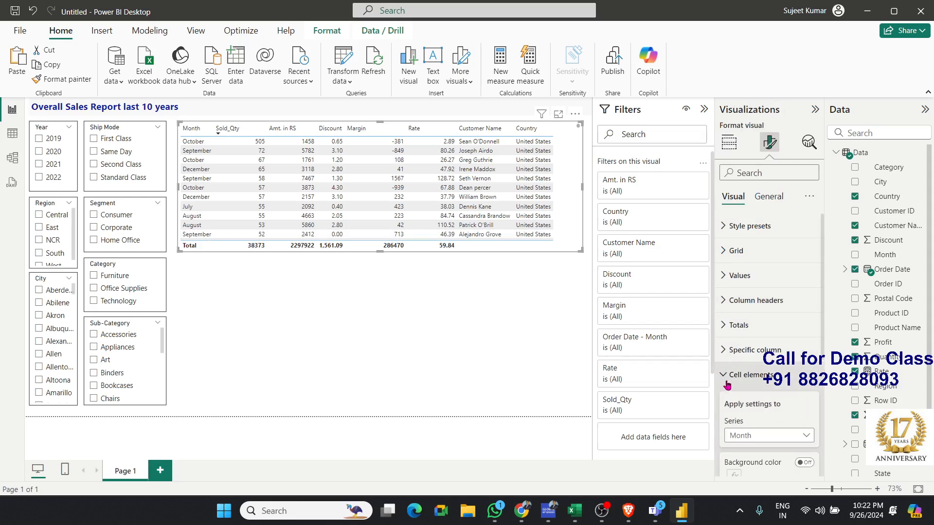
scroll(735, 375, "down", 4)
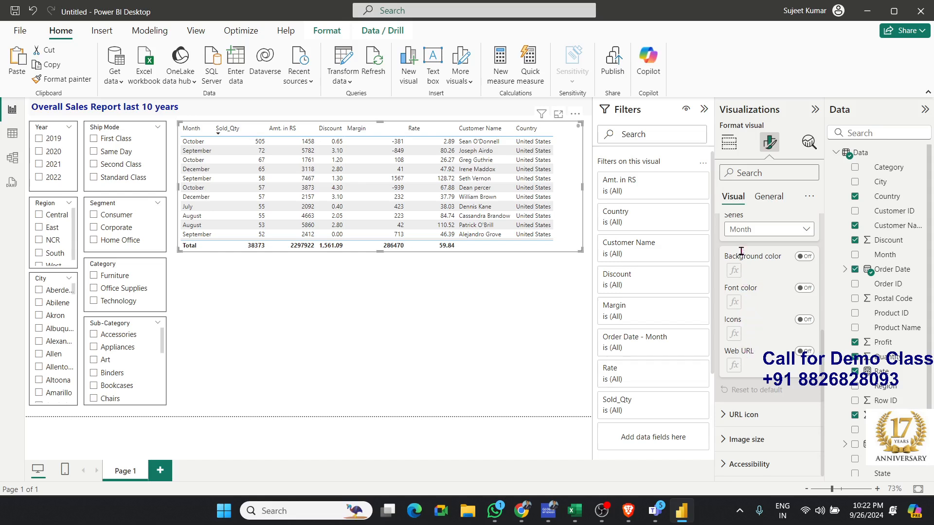
left_click(737, 233)
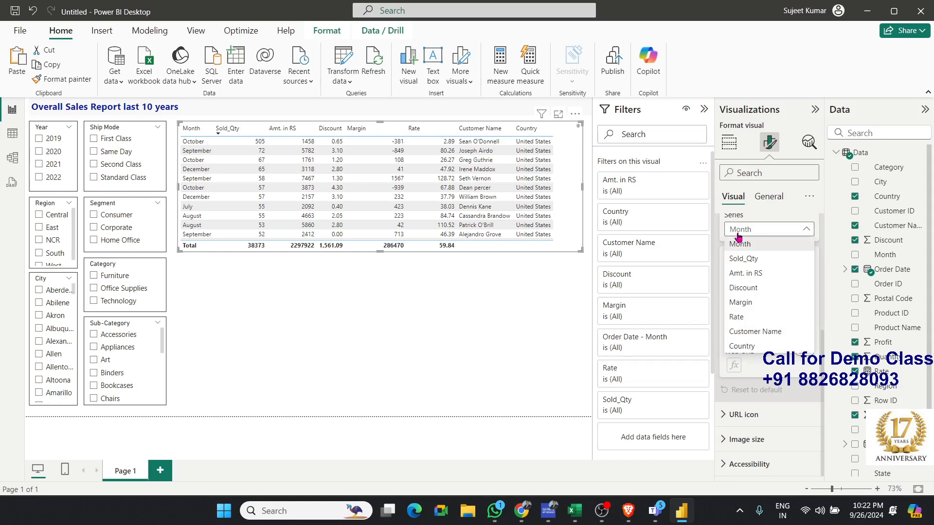
left_click(742, 258)
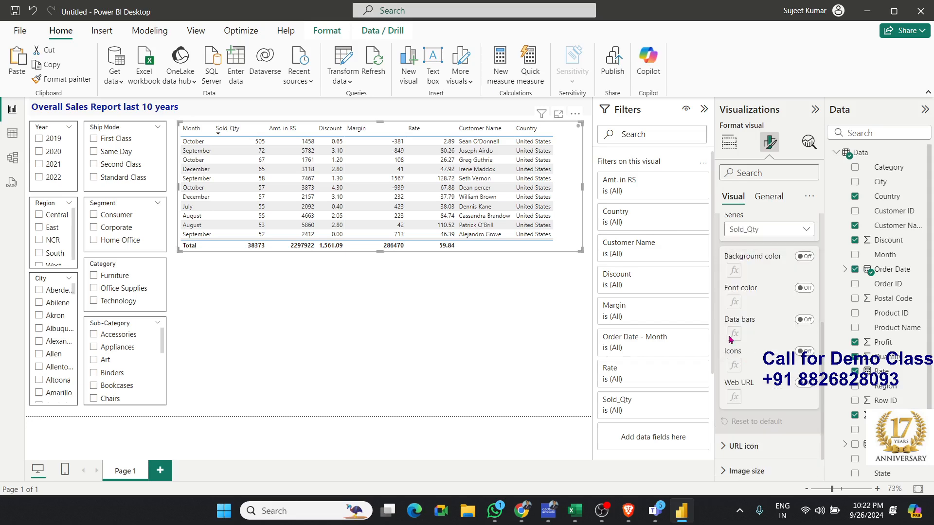
left_click(804, 320)
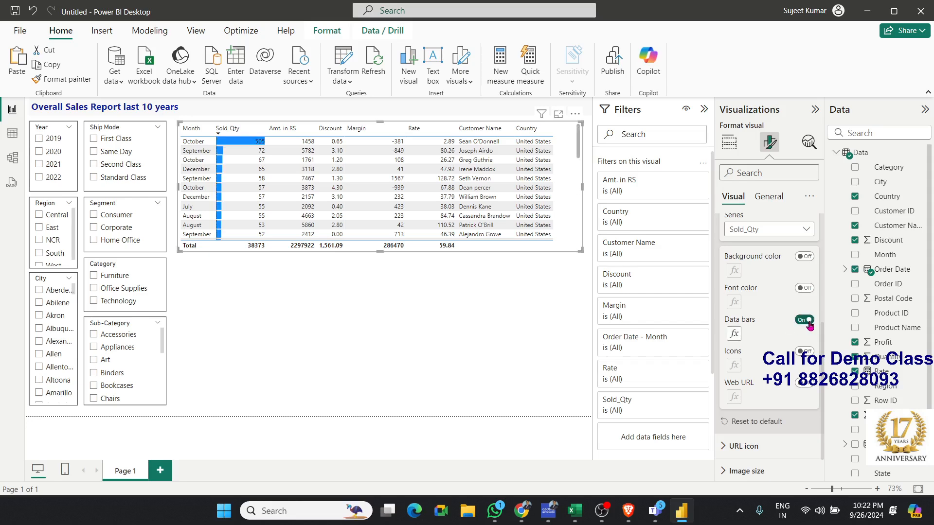
left_click(734, 334)
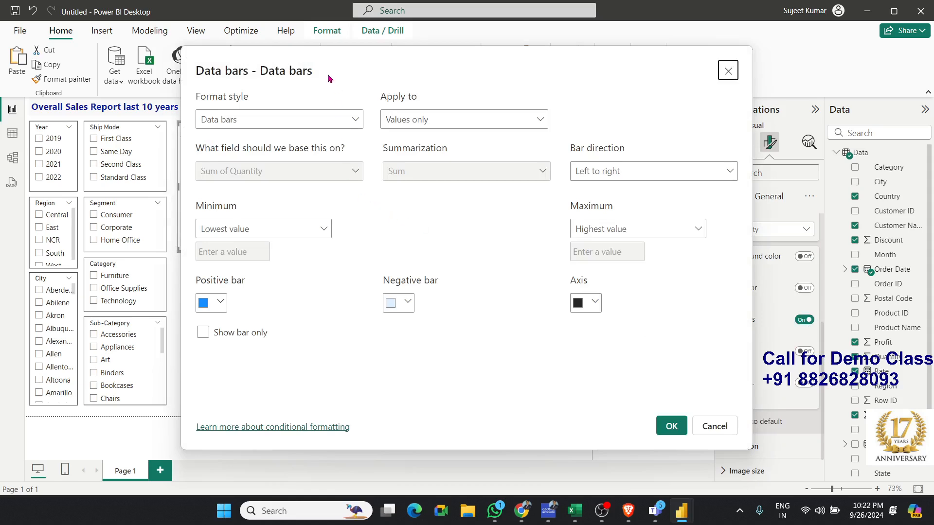
left_click_drag(331, 72, 444, 109)
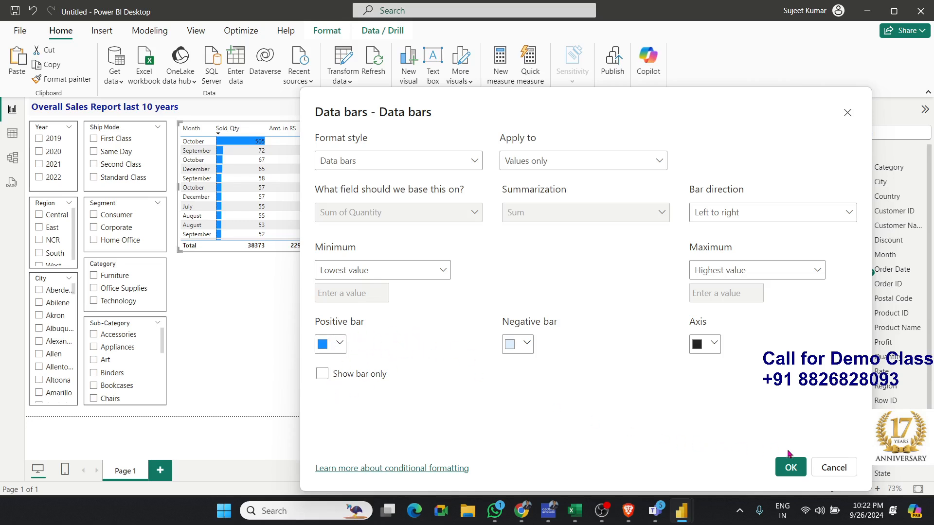
left_click(833, 467)
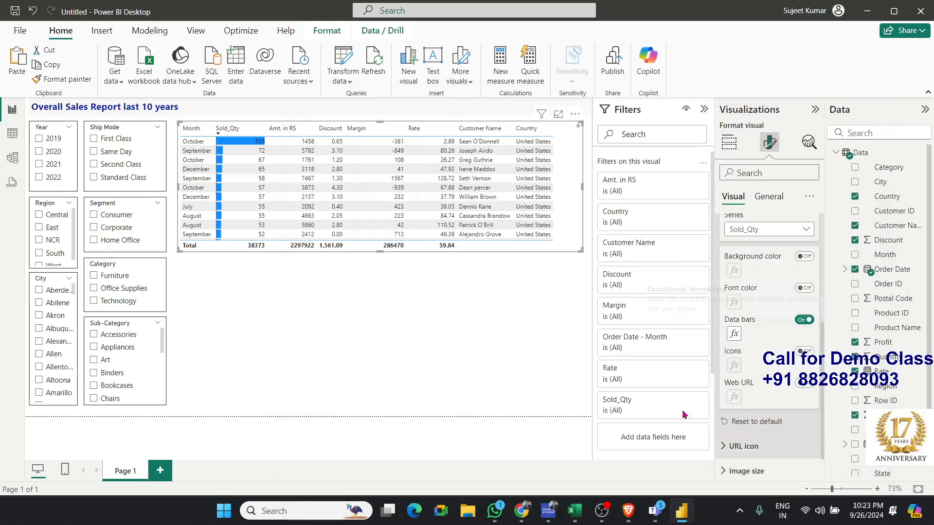
Step: Sort the table by Amt. in RS in descending and ascending order, then by Month in ascending order
left_click(306, 129)
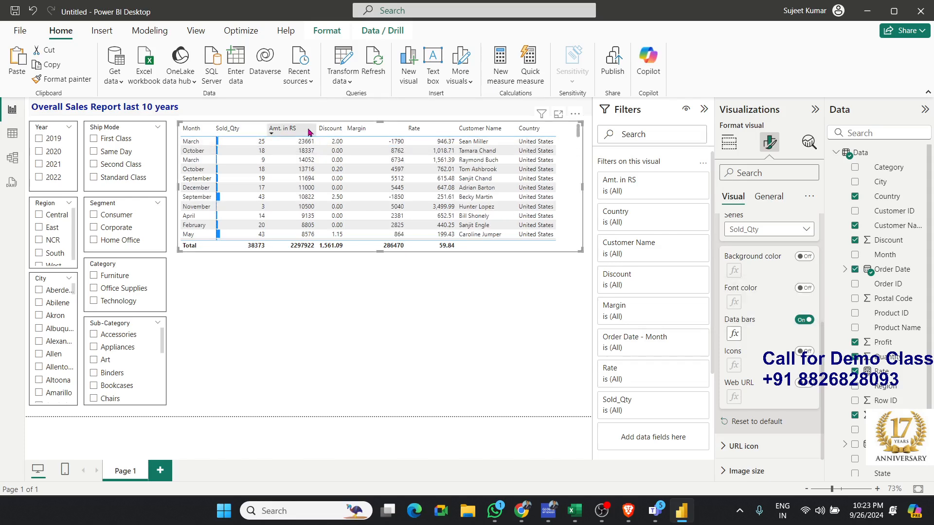
left_click(304, 129)
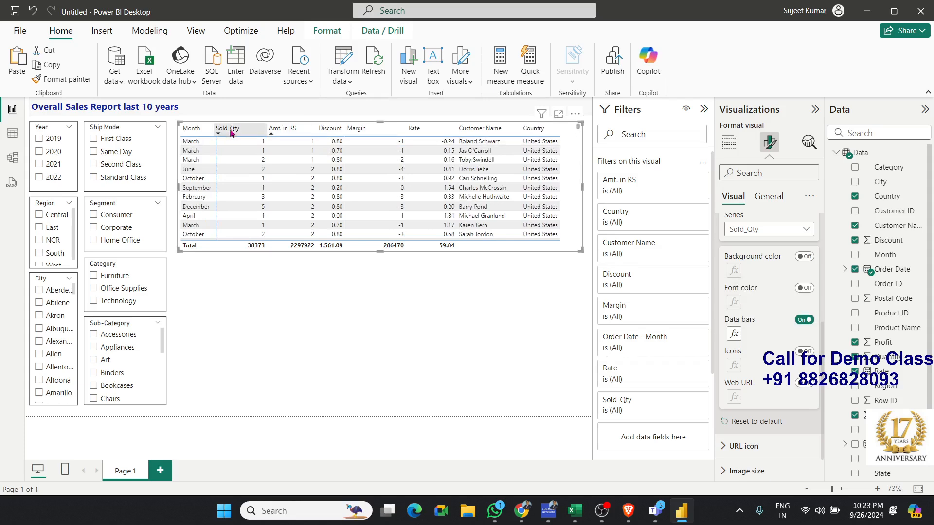
left_click(192, 130)
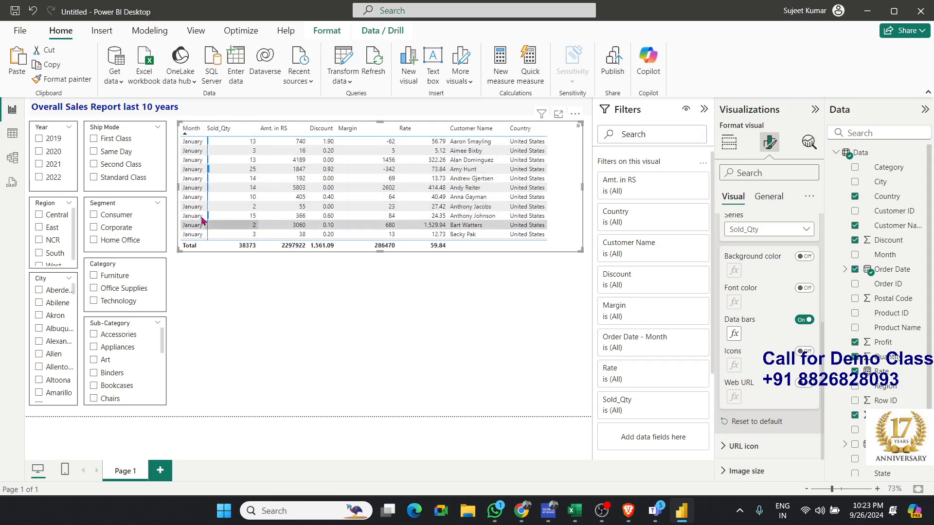
scroll(197, 214, "down", 10)
scroll(197, 217, "up", 10)
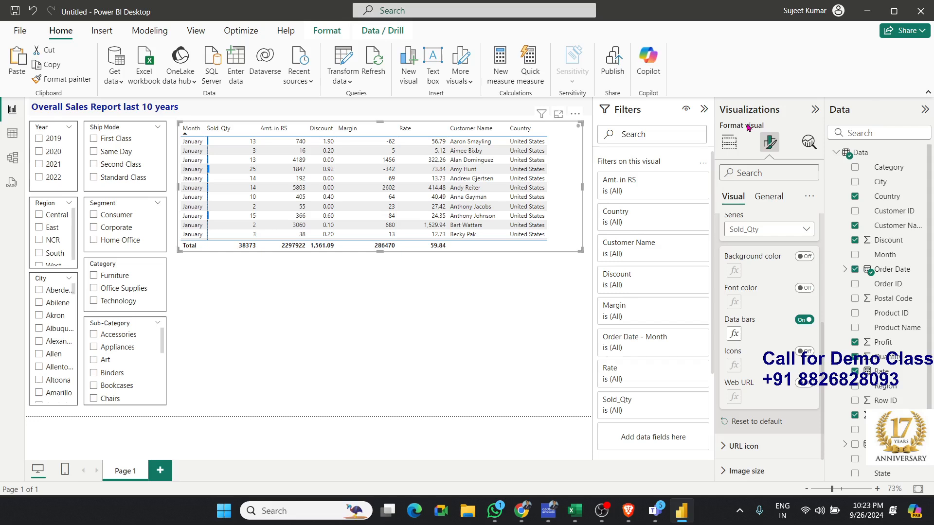
Step: Show the sales table's field setup and toggle its Month sort order, ending with descending
left_click(729, 142)
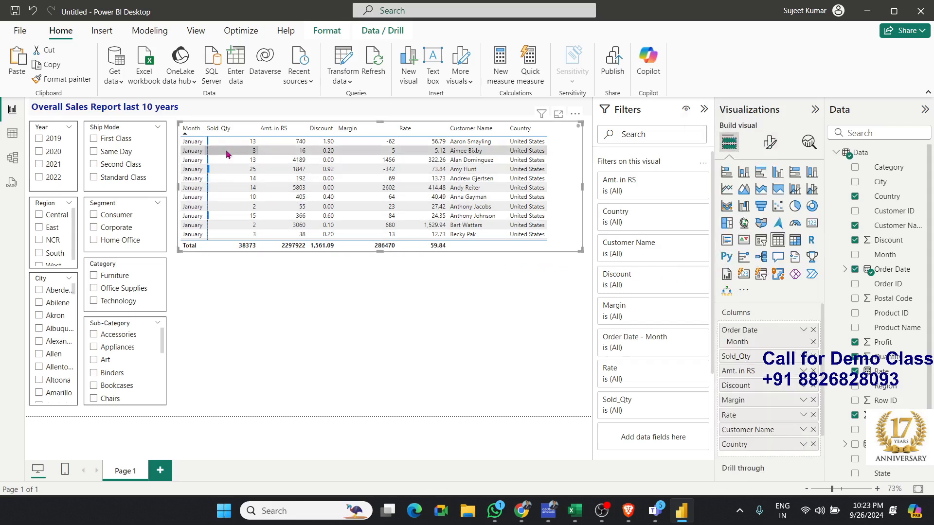
scroll(199, 209, "down", 8)
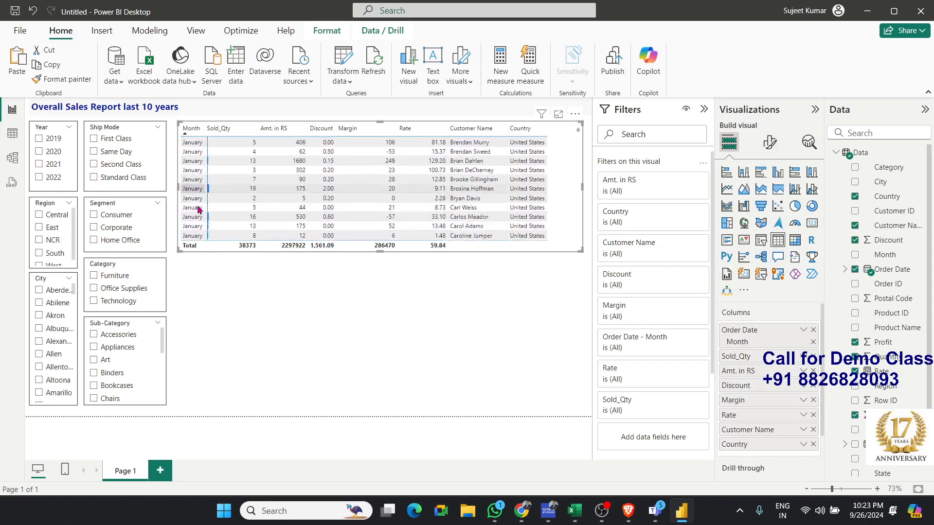
left_click(187, 132)
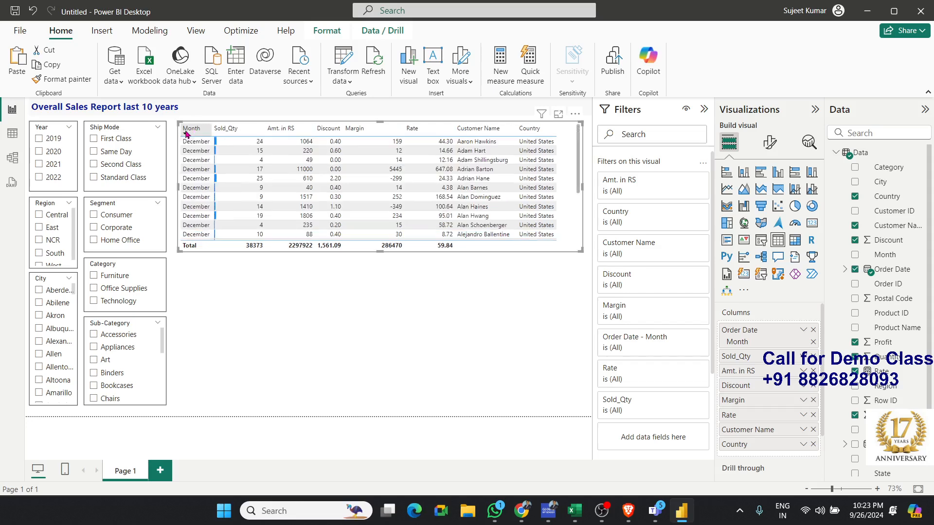
left_click(186, 129)
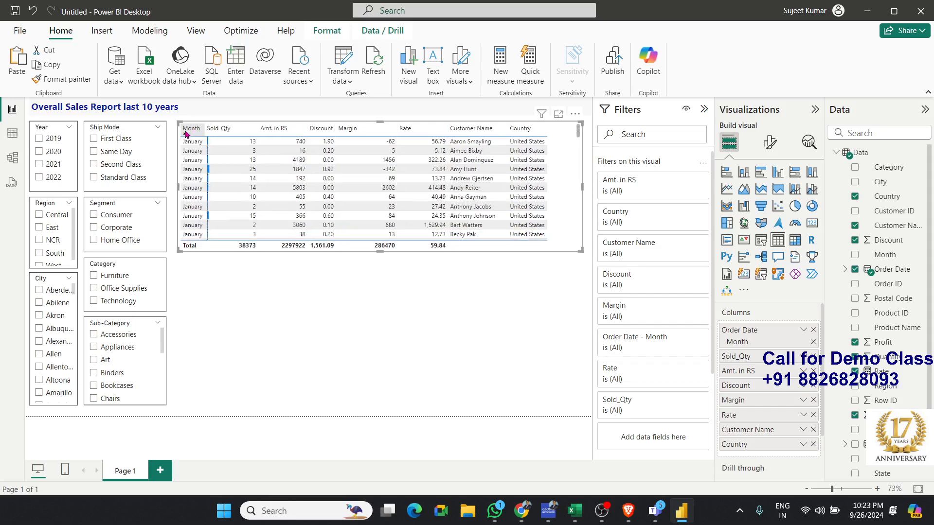
left_click(186, 131)
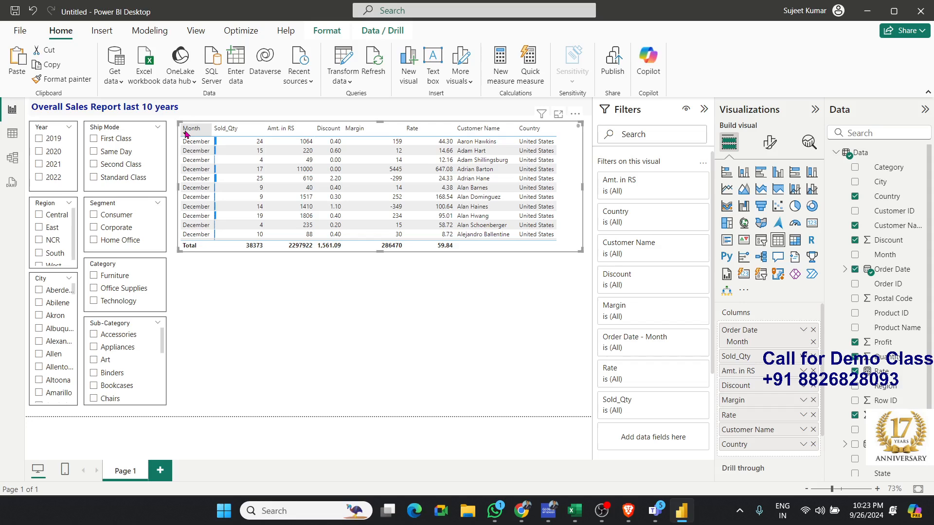
Step: Remove and re-add Order Date as the table's first column, keep only its Month level, and sort by Month ascending
left_click(813, 330)
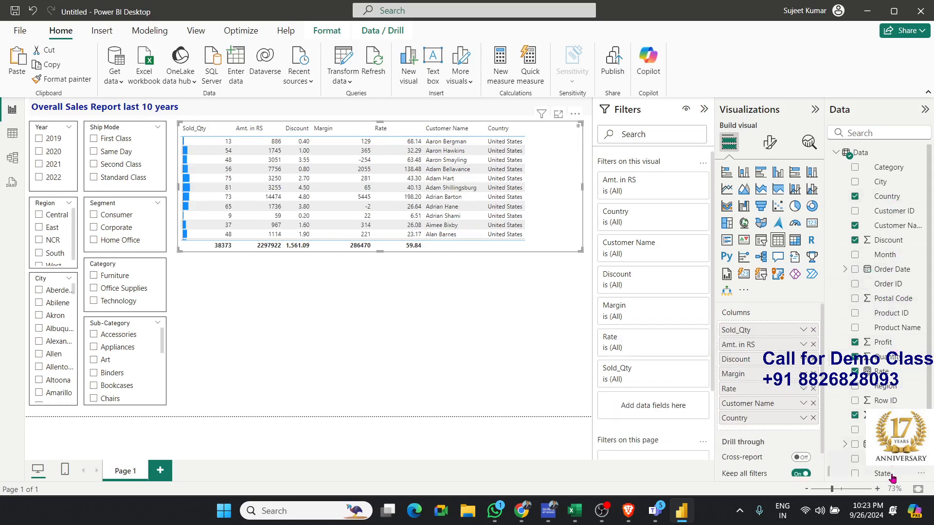
scroll(892, 476, "down", 1)
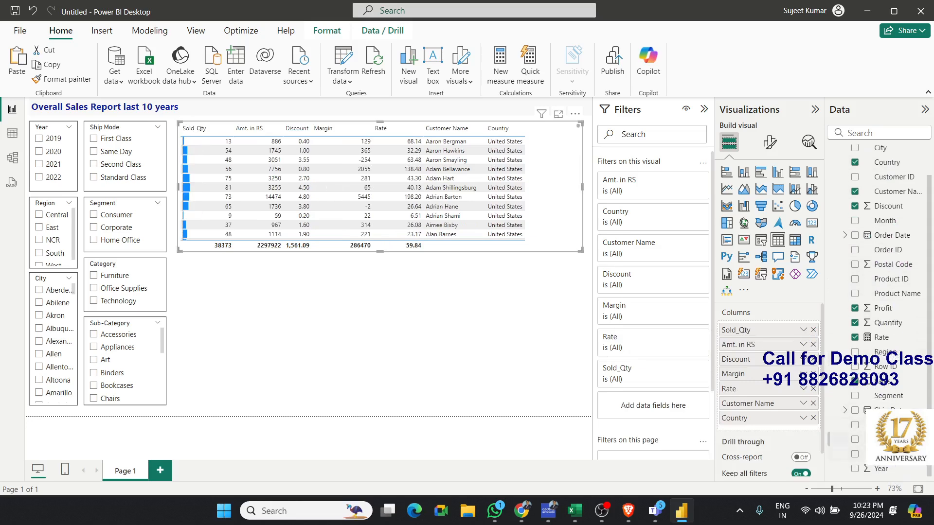
scroll(891, 398, "up", 1)
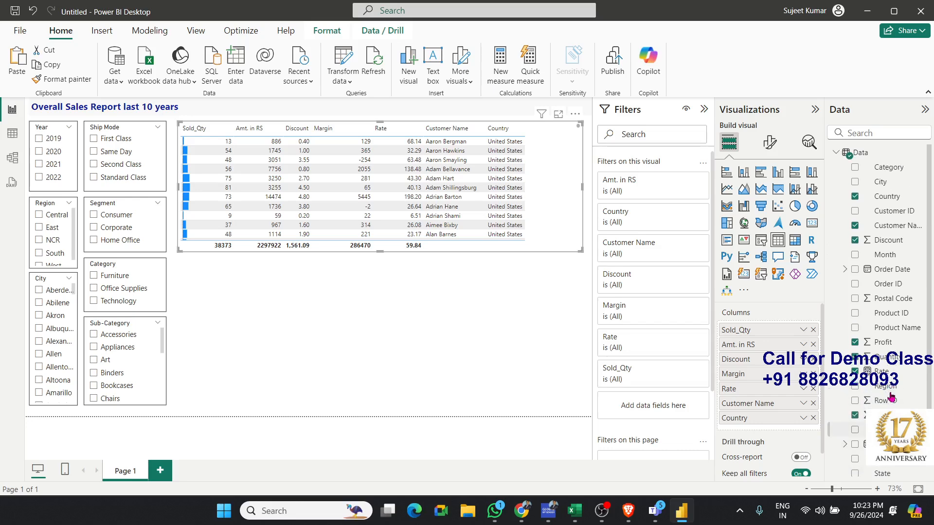
left_click_drag(890, 269, 799, 330)
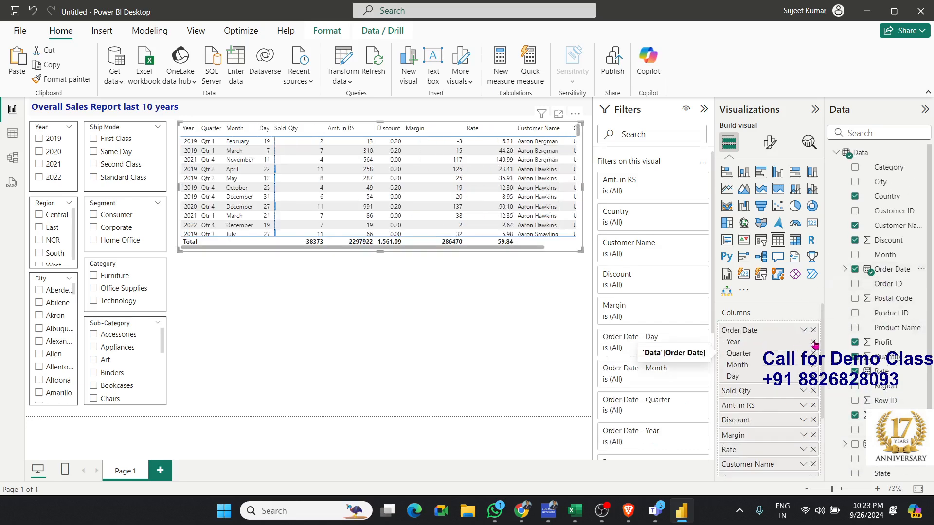
left_click(813, 343)
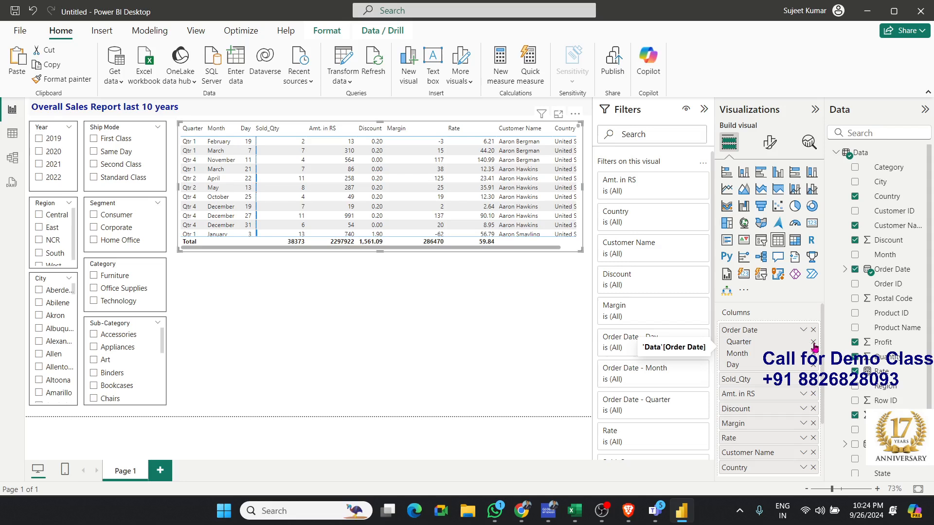
left_click(813, 342)
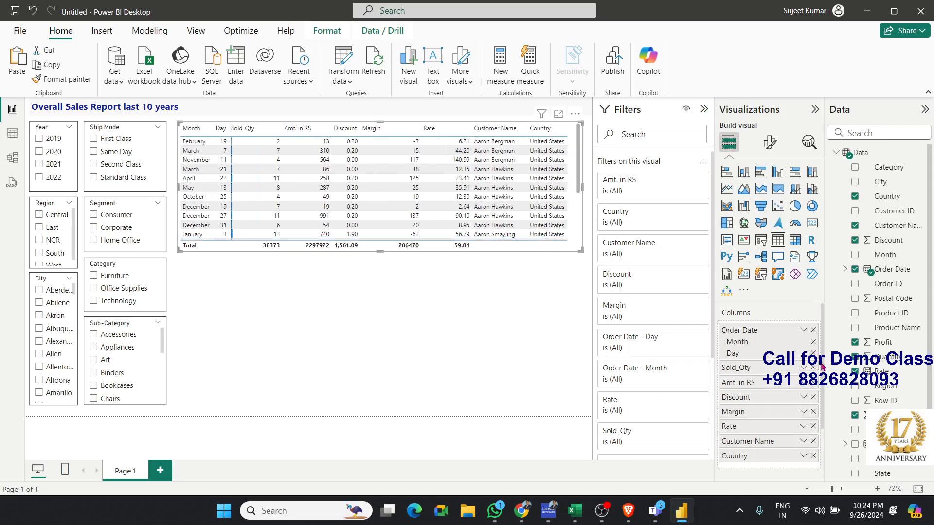
left_click(813, 354)
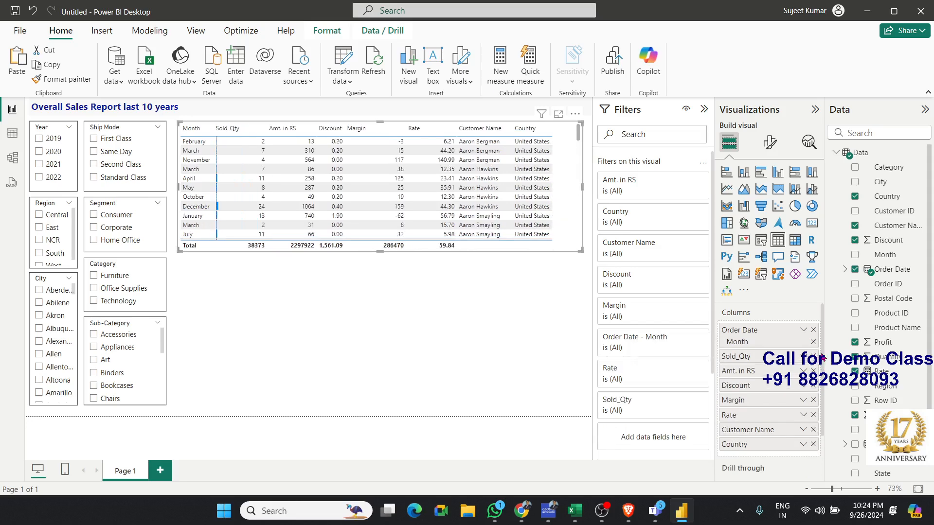
left_click(189, 132)
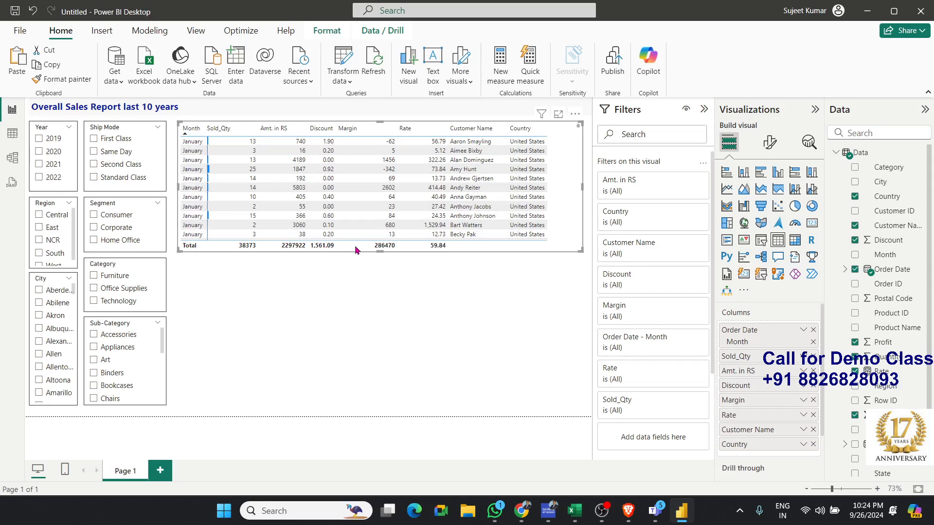
Step: Remove the Country and Customer Name columns from the sales table
left_click(574, 114)
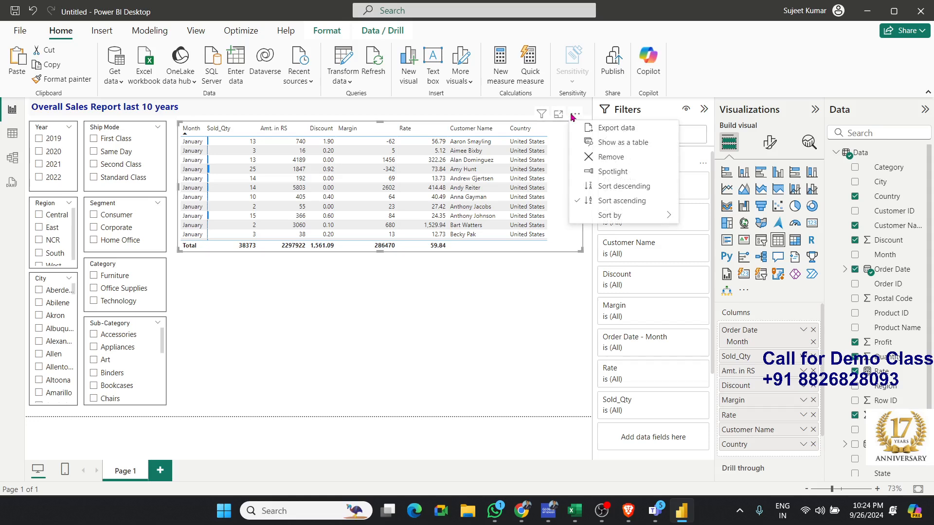
left_click(271, 252)
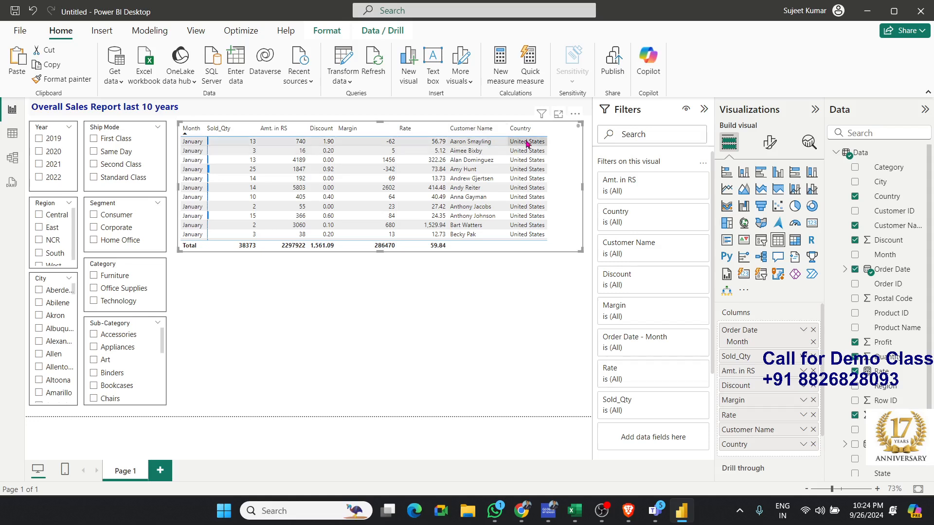
left_click(812, 444)
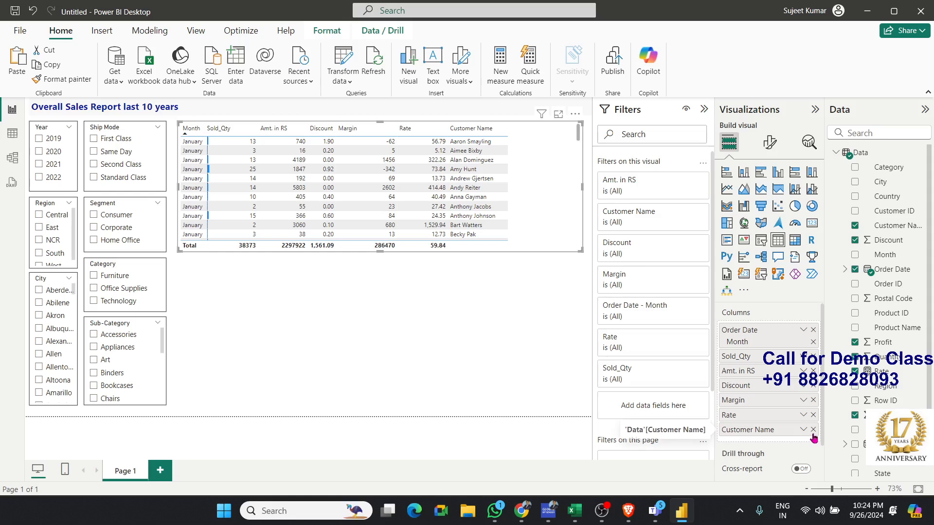
left_click(812, 430)
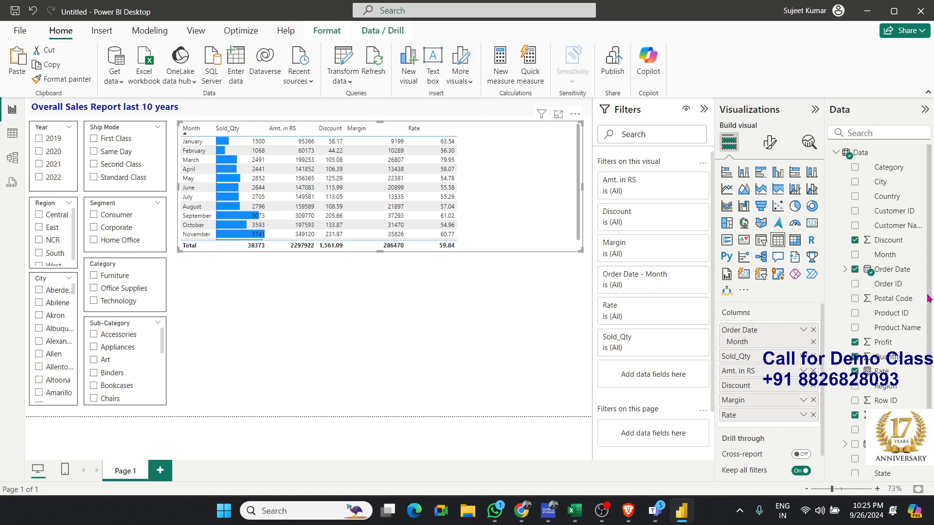
Step: Add a count of Row ID as the table's last column and rename it Total Invoice for this visual
scroll(929, 285, "down", 1)
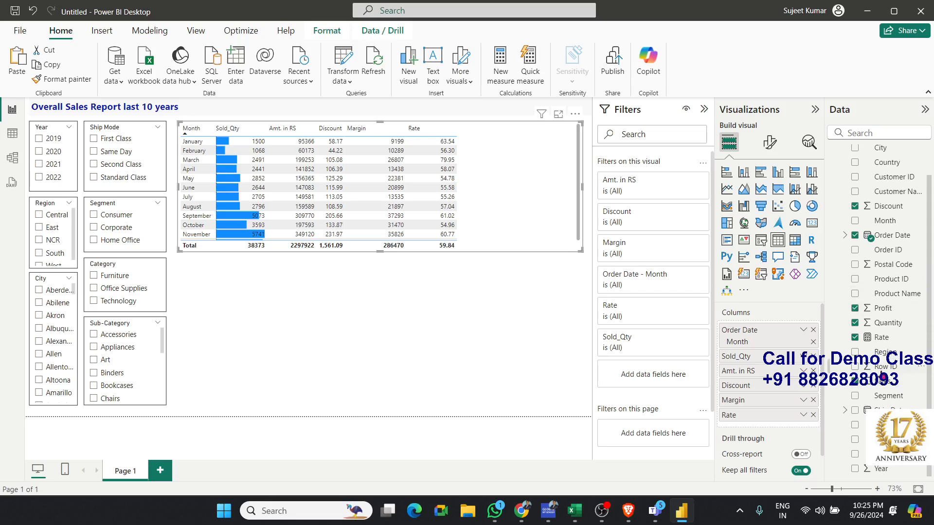
left_click_drag(880, 376, 780, 429)
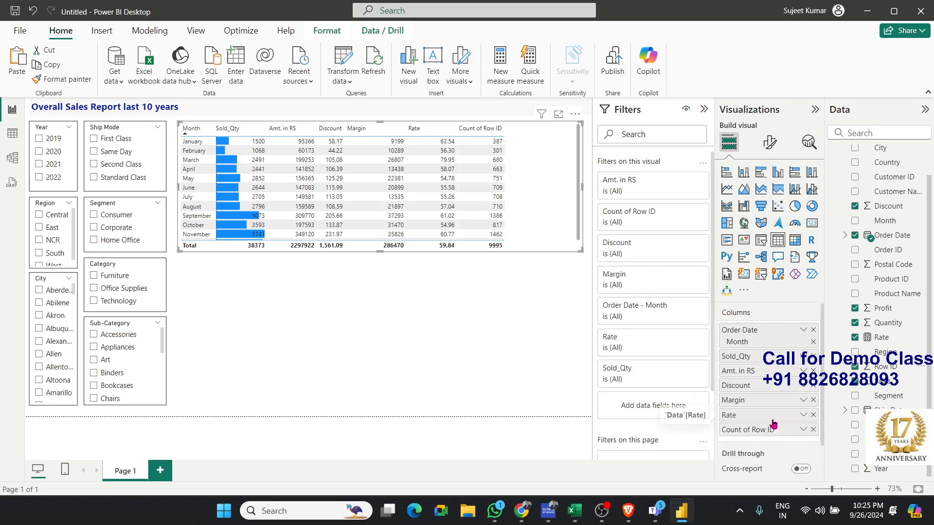
left_click(803, 429)
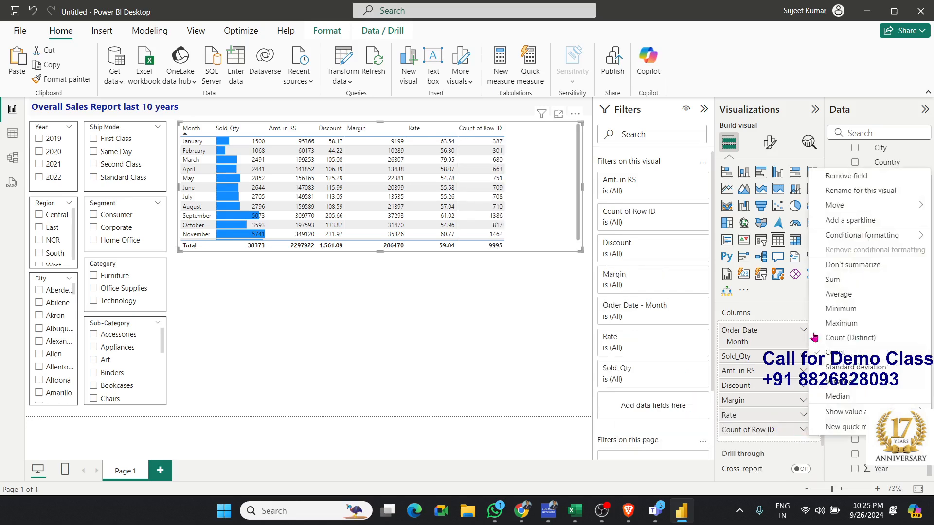
left_click(850, 190)
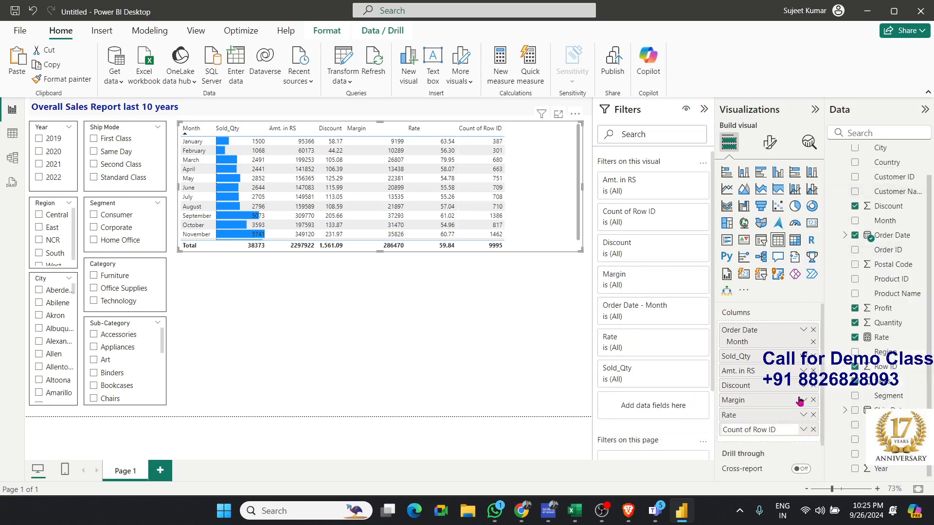
left_click_drag(786, 429, 705, 427)
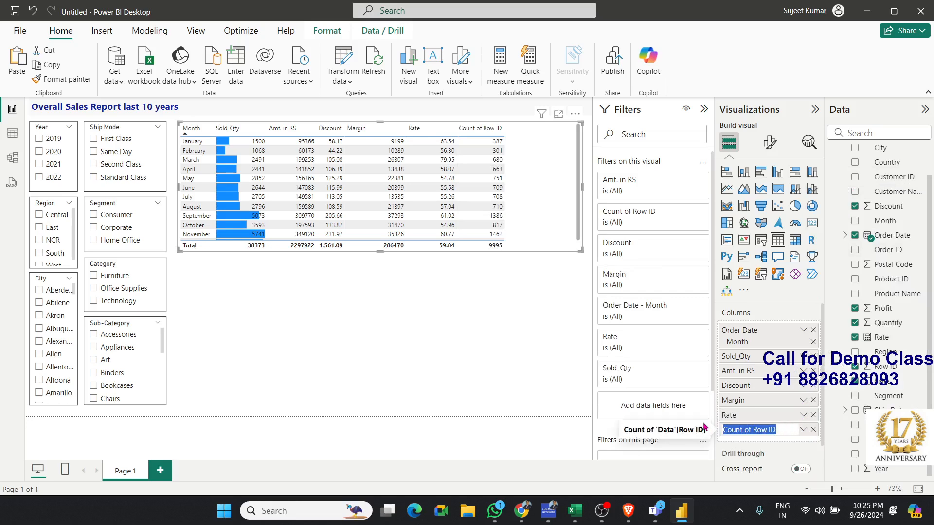
type("Total Invoice")
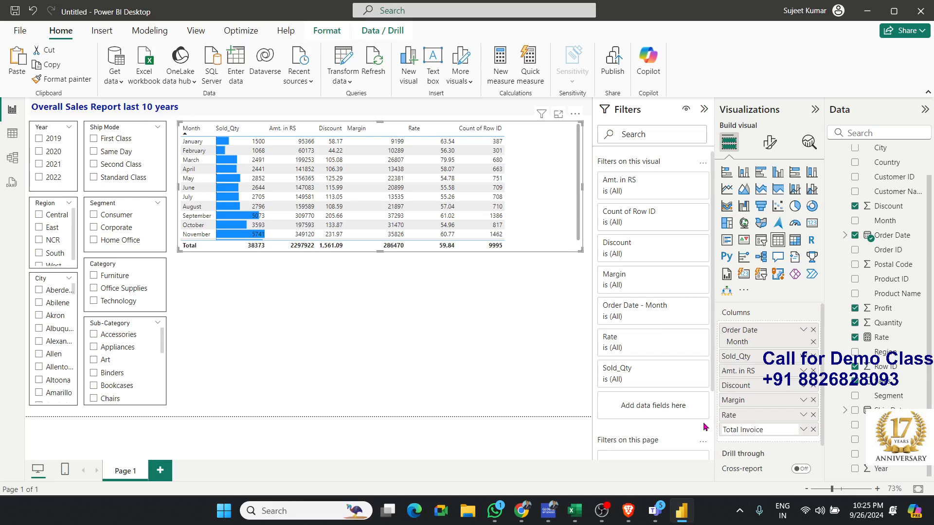
key("Return")
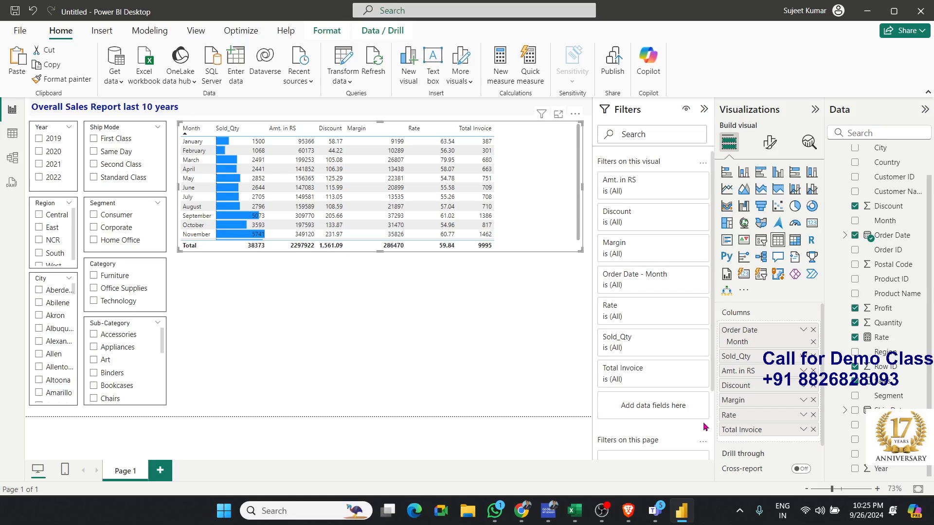
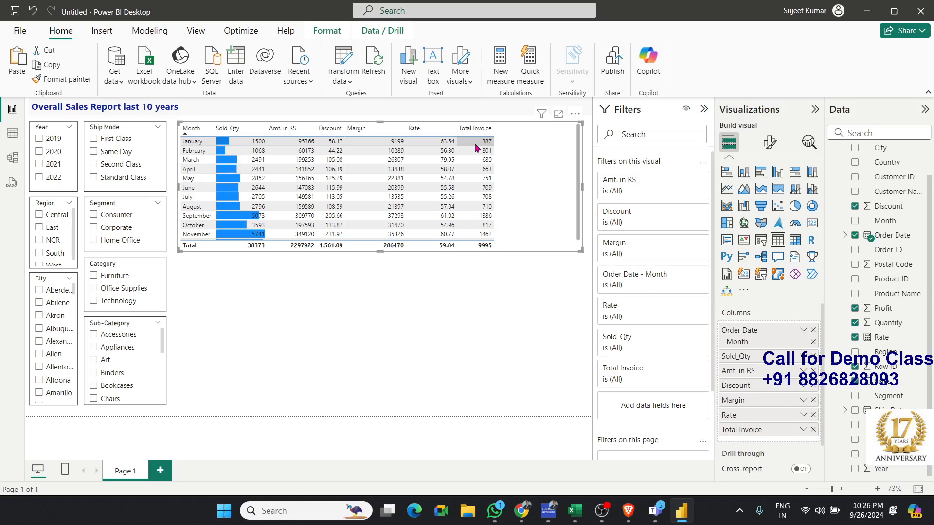
Step: Create a new measure in the Data table and name it REv_Per_Inv
left_click(498, 316)
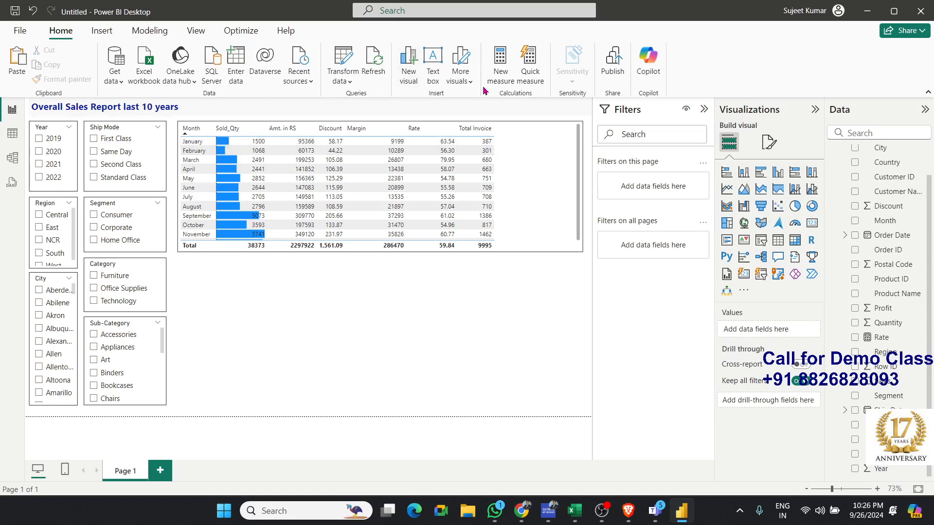
left_click(501, 68)
left_click(96, 112)
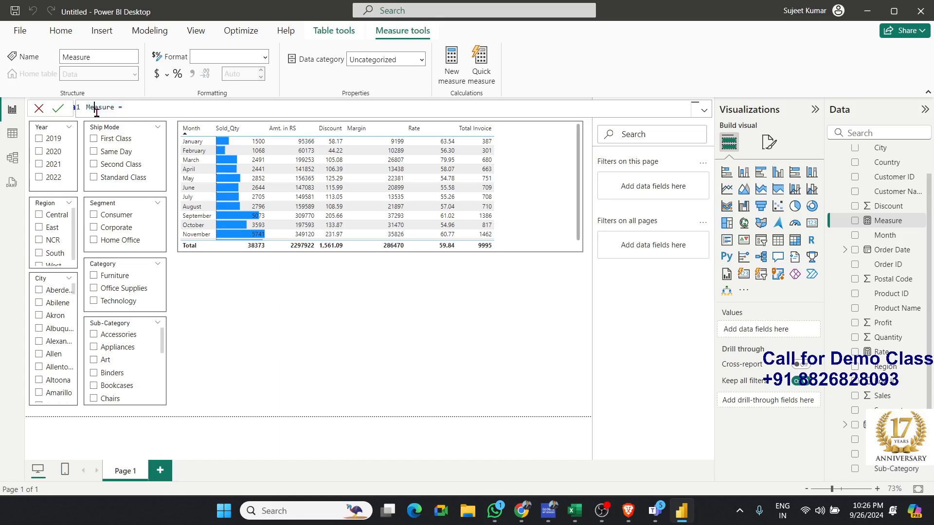
double_click(96, 112)
left_click(96, 112)
type("Amt")
left_click_drag(127, 108, 84, 113)
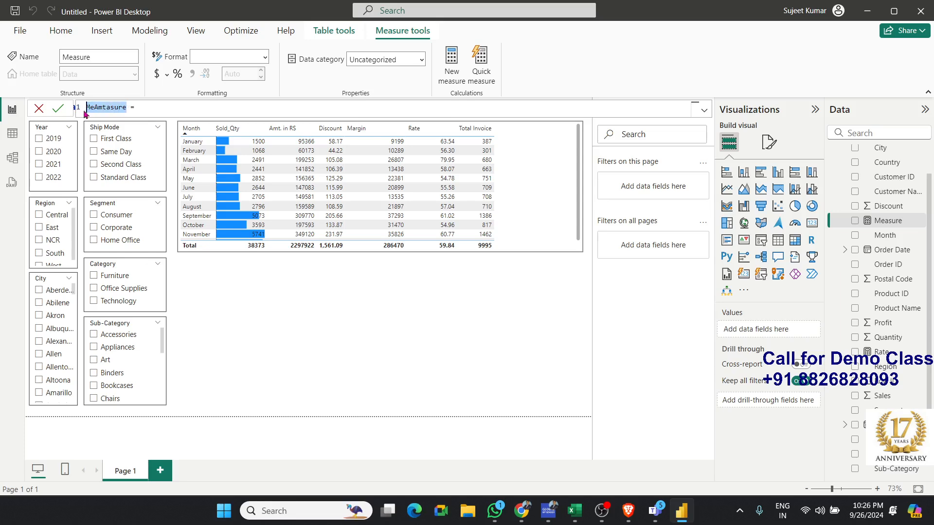
type("REv_Per_Inv")
left_click(157, 106)
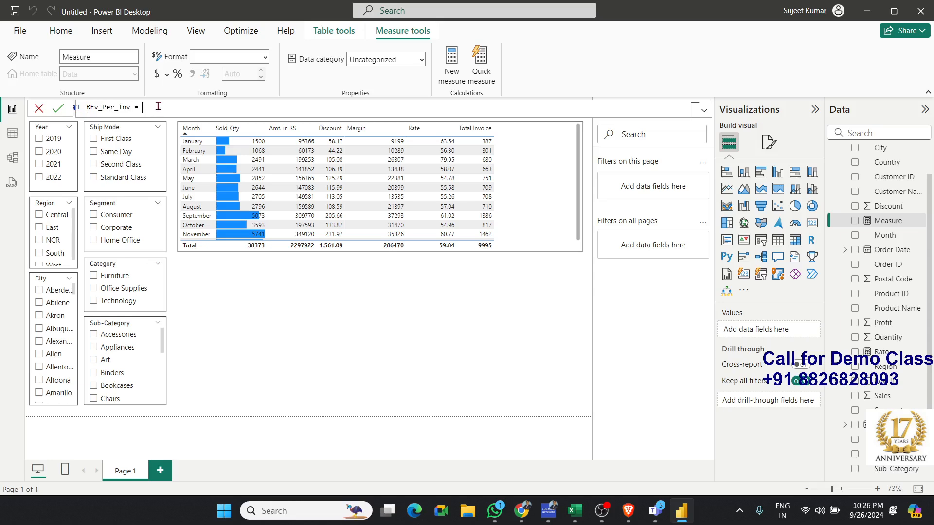
Step: Enter SUM(Data[Sales]) as the first part of the REv_Per_Inv formula
type("SUM(")
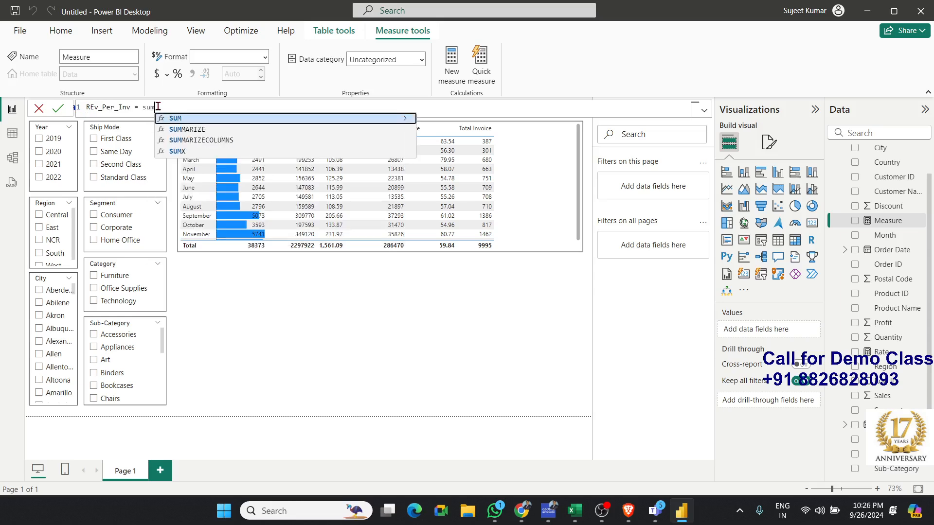
type("amt")
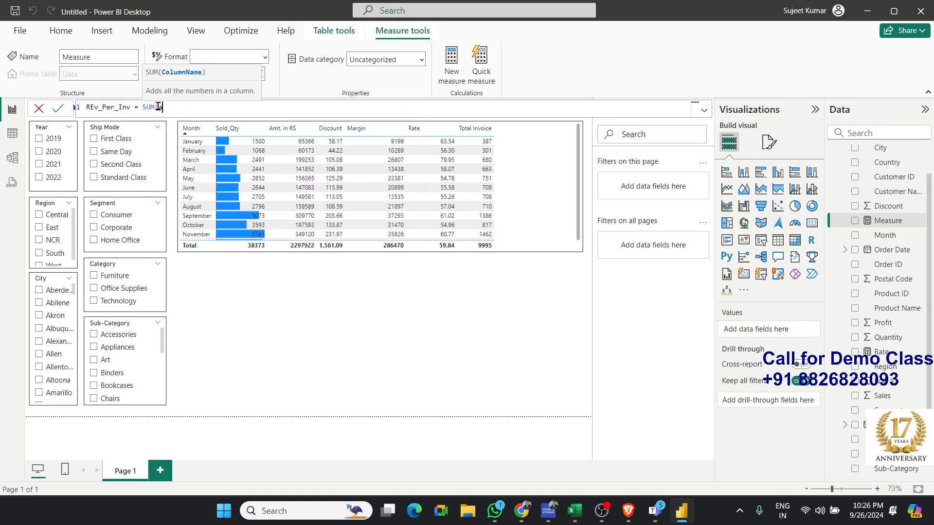
key("BackSpace")
key("BackSpace")
key("BackSpace")
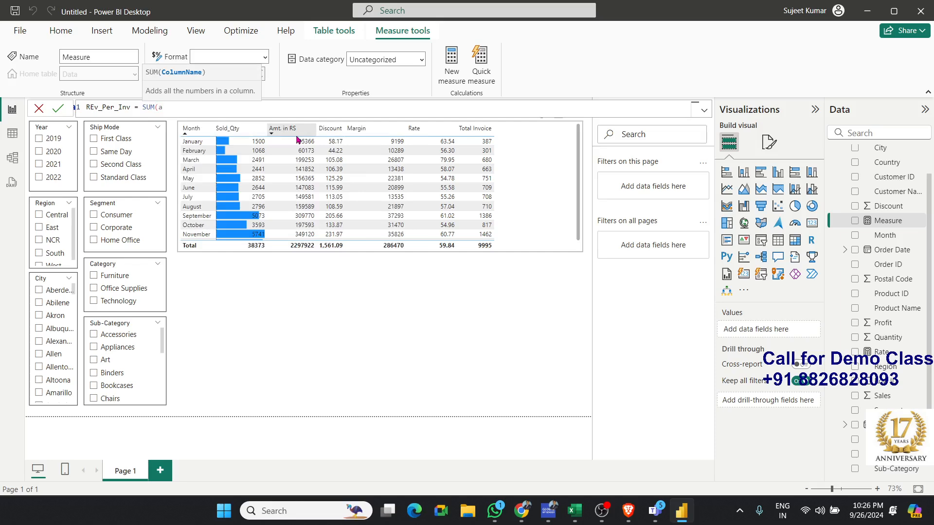
key("BackSpace")
type("Data[Sales]")
key("Tab")
type(")")
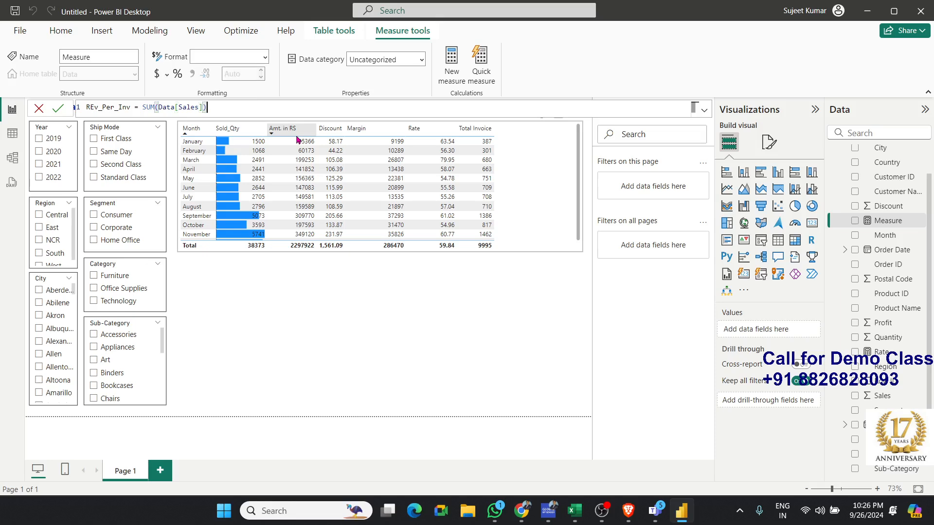
Step: Complete the REv_Per_Inv formula by dividing SUM(Data[Sales]) by COUNTA(Data[Row ID]) and commit the measure
type("/SUM(")
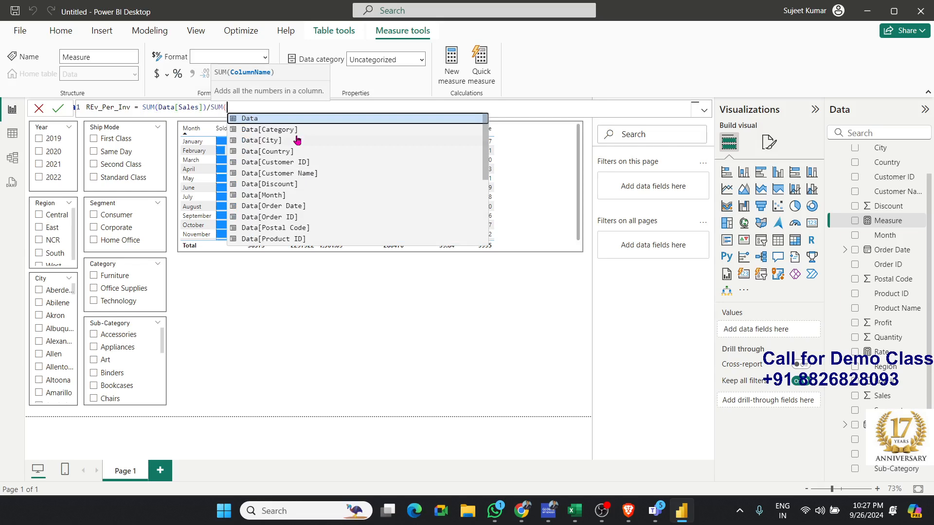
key("BackSpace")
key("BackSpace")
key("BackSpace")
key("BackSpace")
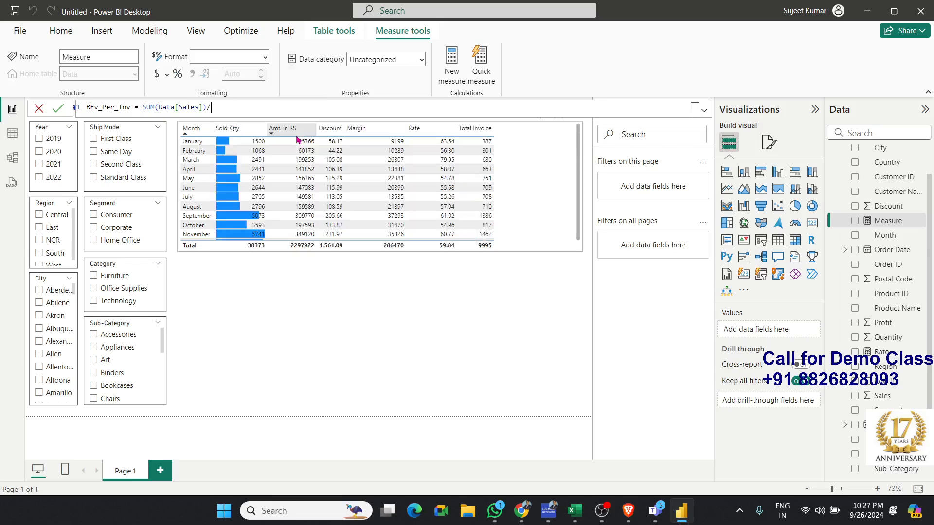
type("cou")
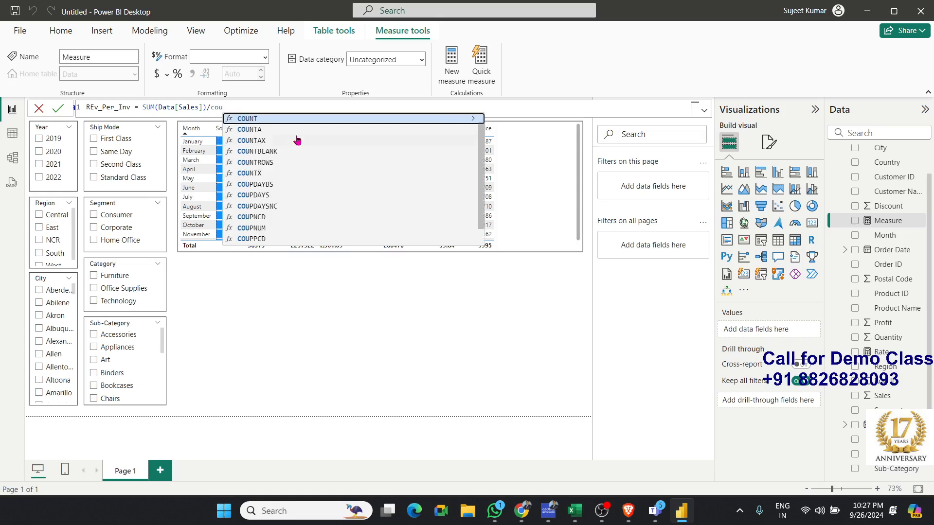
key("Down")
key("Tab")
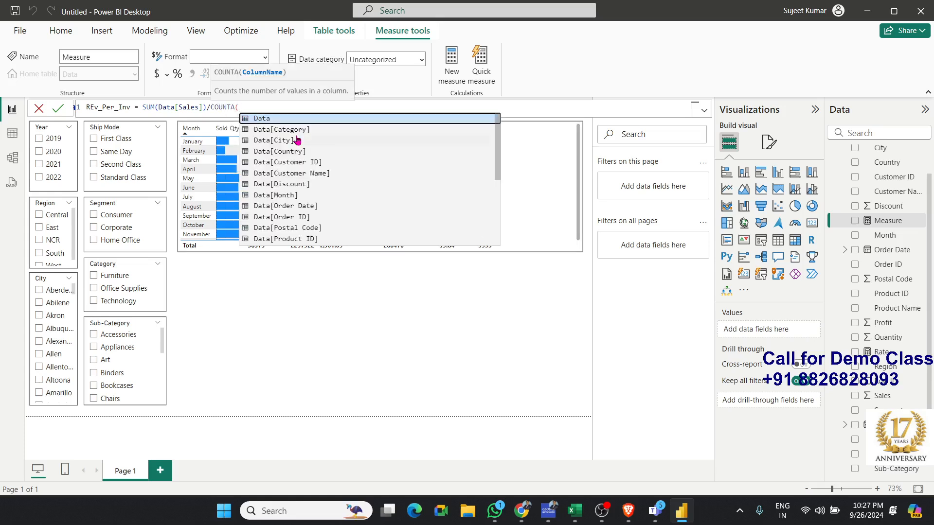
type("ro")
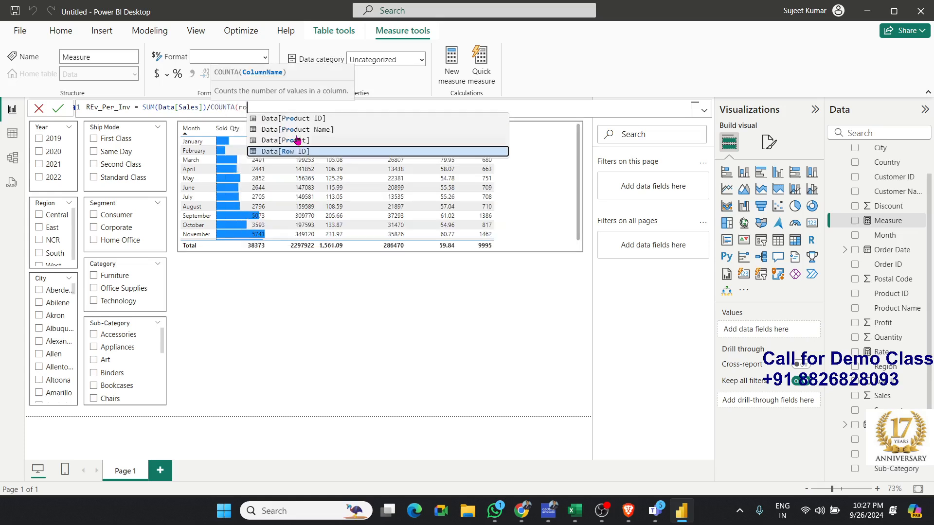
key("Tab")
type(")")
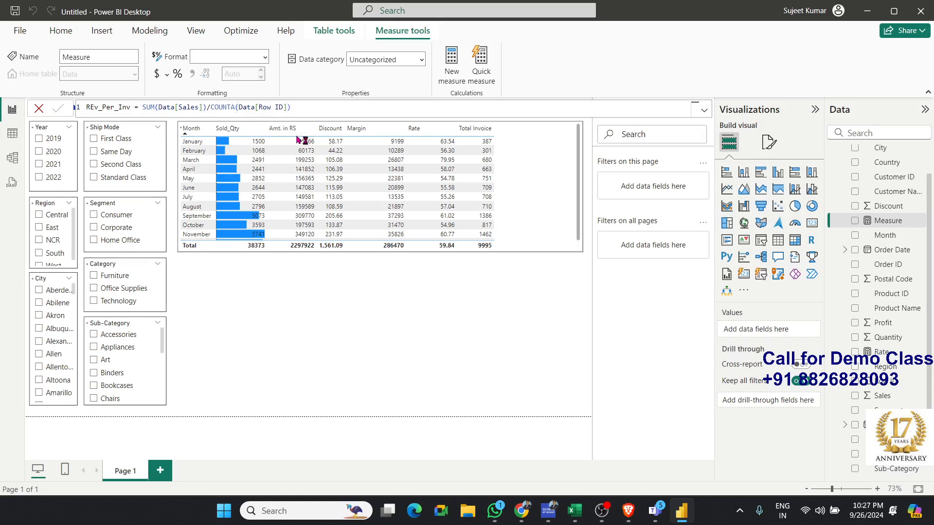
key("Return")
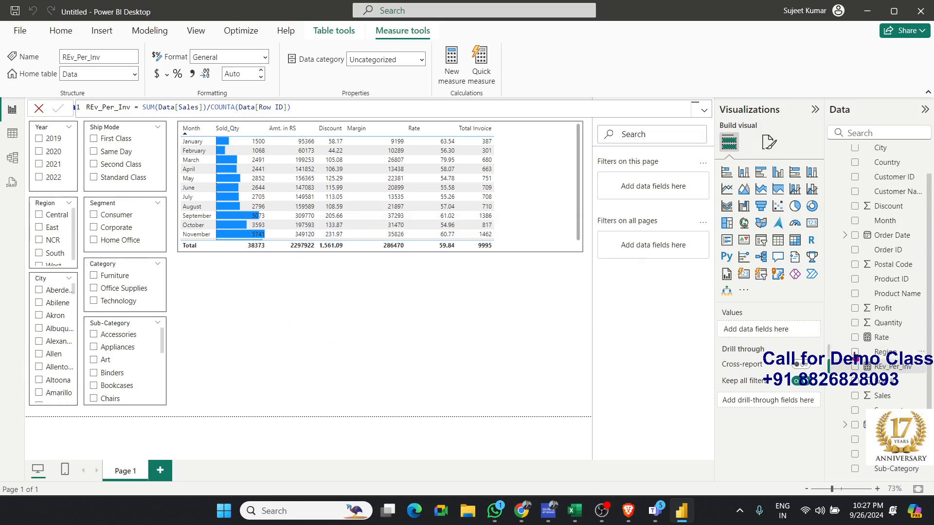
Step: Add the REv_Per_Inv measure as the last column of the monthly sales table and widen the Total Invoice column
left_click_drag(881, 371, 532, 206)
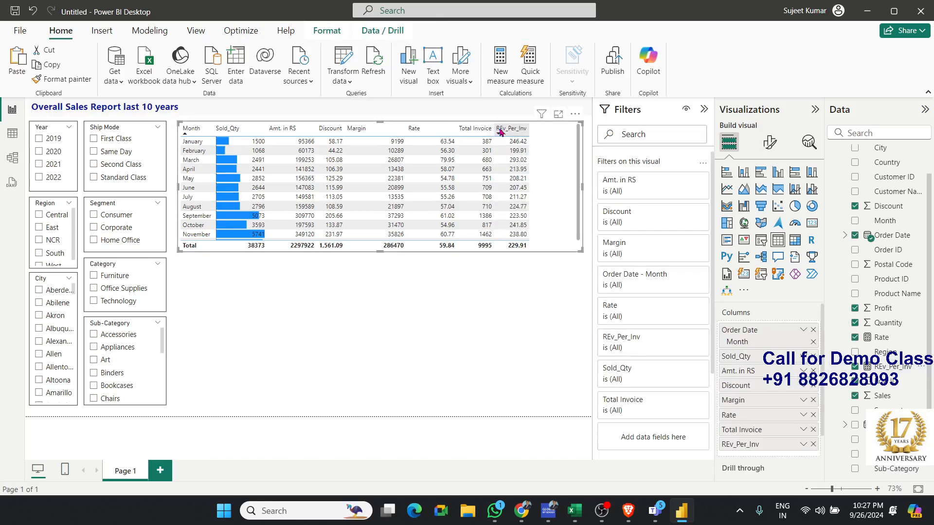
left_click_drag(493, 129, 521, 129)
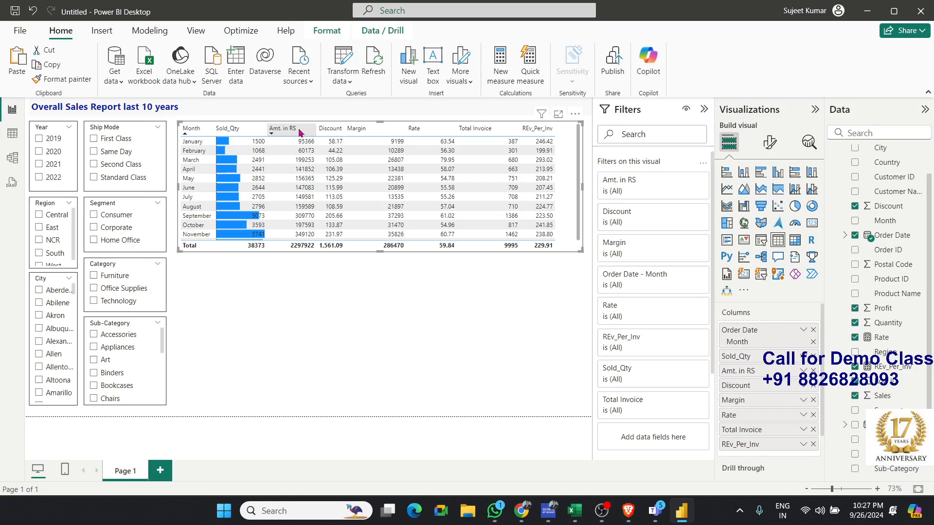
Step: Sort the monthly table by Margin in descending order, then reverse it to ascending
left_click(387, 134)
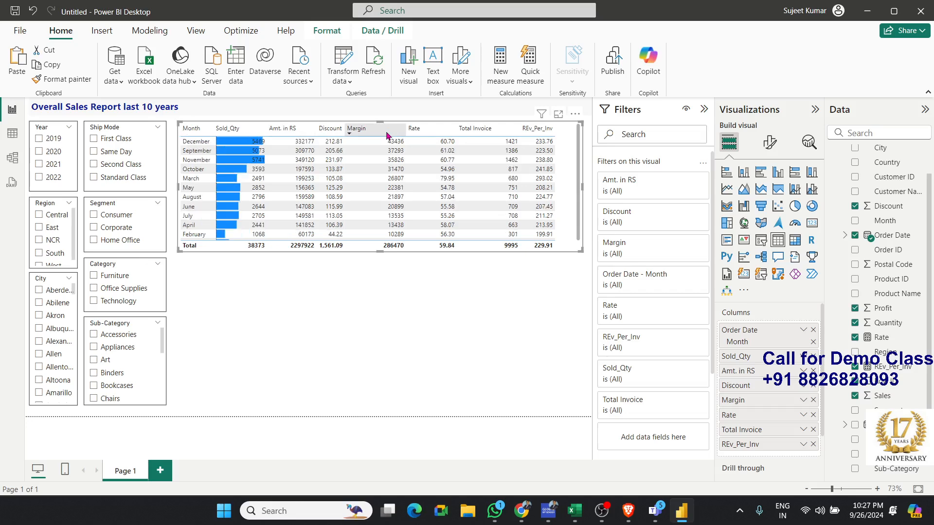
left_click(387, 135)
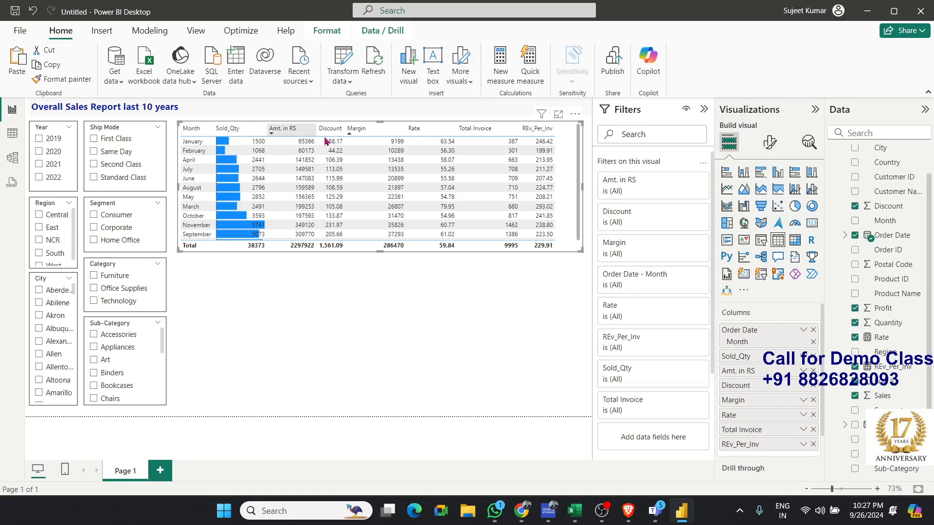
Step: Turn on data bars for the Margin column in the table's cell elements formatting
left_click(769, 142)
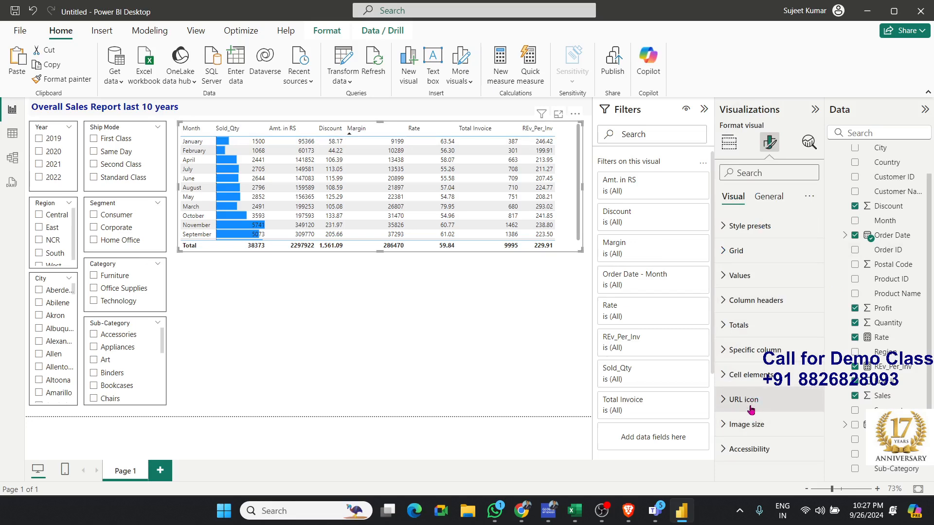
left_click(751, 380)
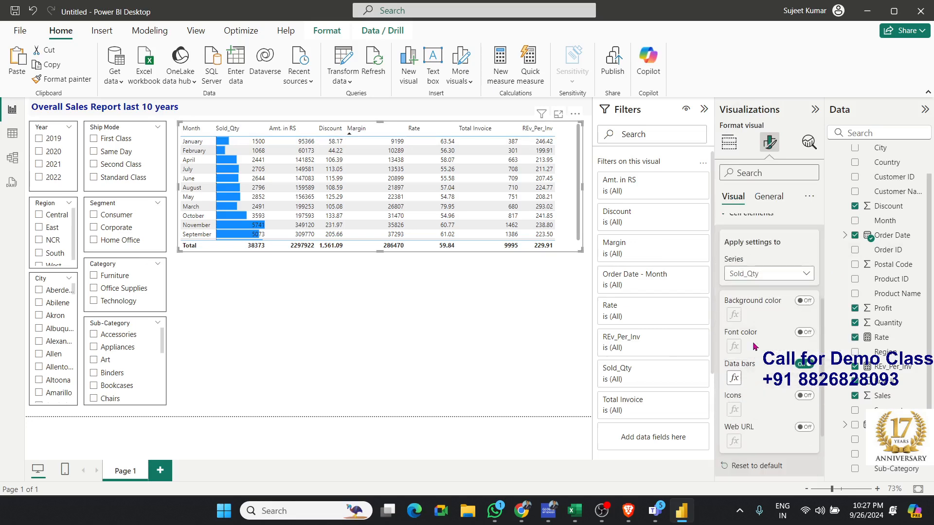
left_click(742, 277)
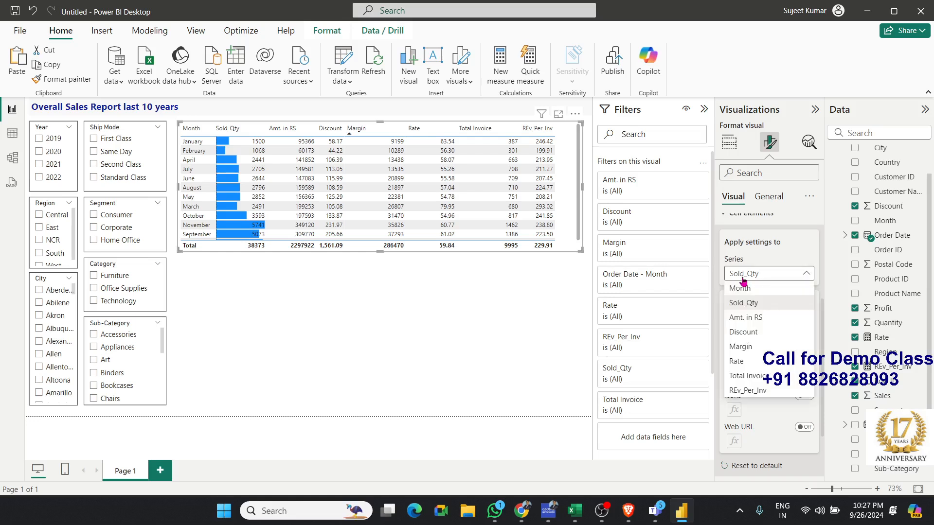
left_click(762, 347)
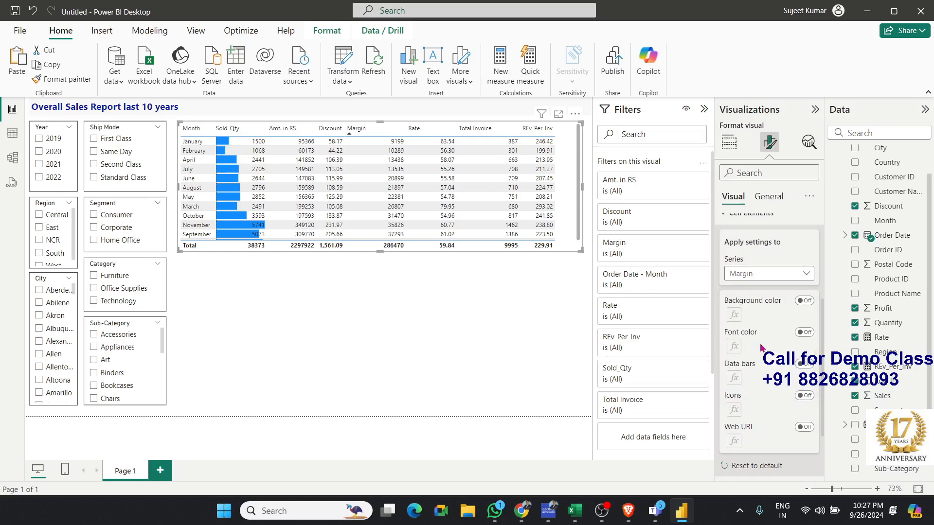
left_click(802, 364)
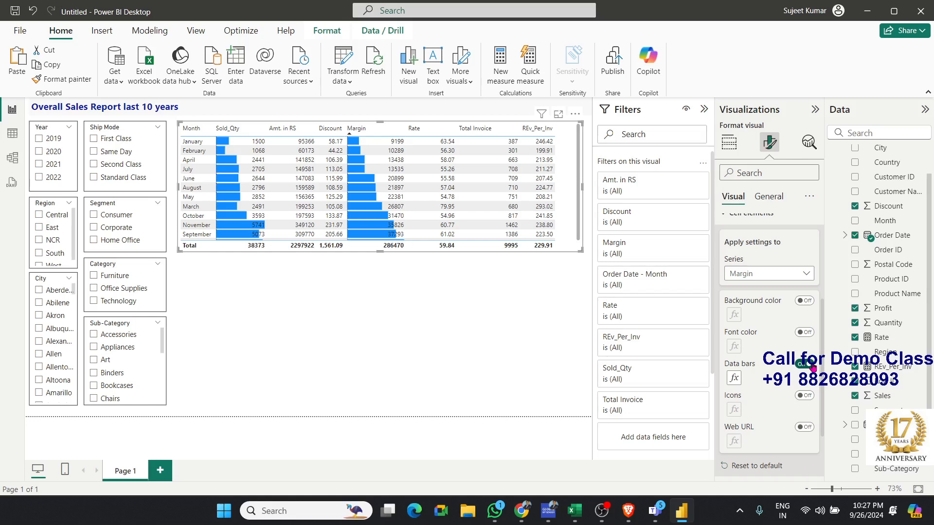
Step: Turn on conditional formatting icons for the Total Invoice column
left_click(748, 273)
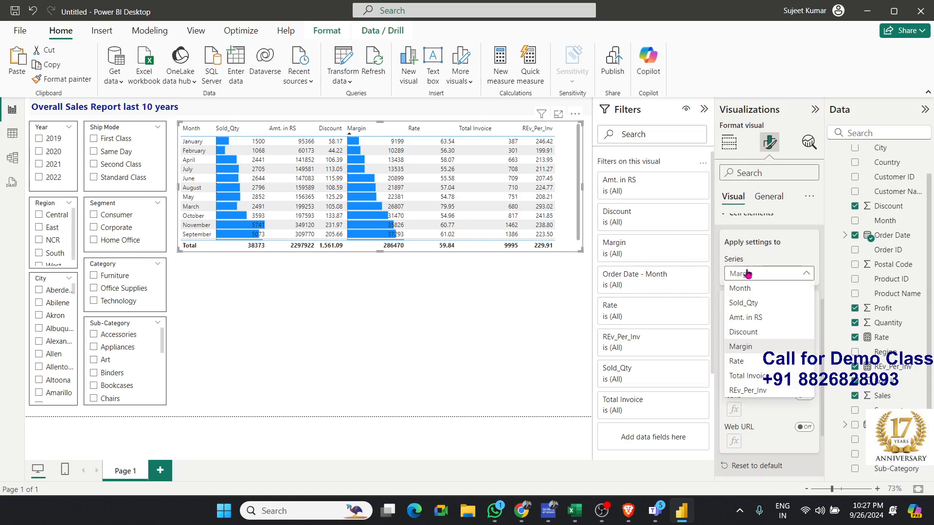
left_click(757, 385)
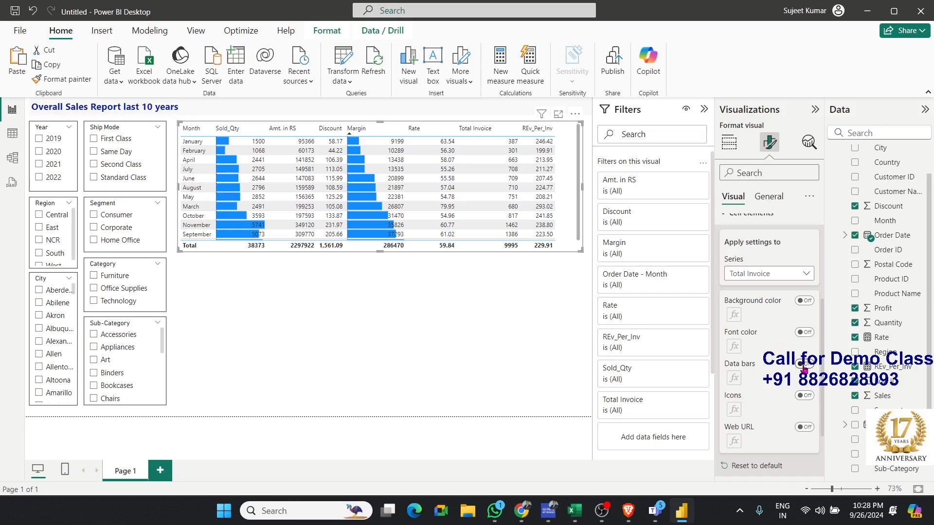
left_click(804, 396)
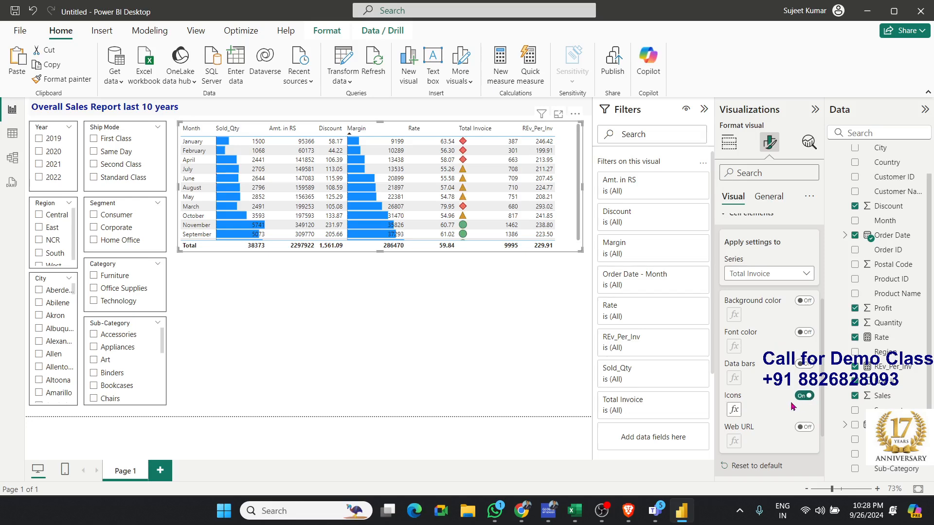
Step: Set the Total Invoice icon rules to a green up arrow for 0–33 percent, yellow right arrow for 33–67 and red down arrow for 67–100
left_click(734, 408)
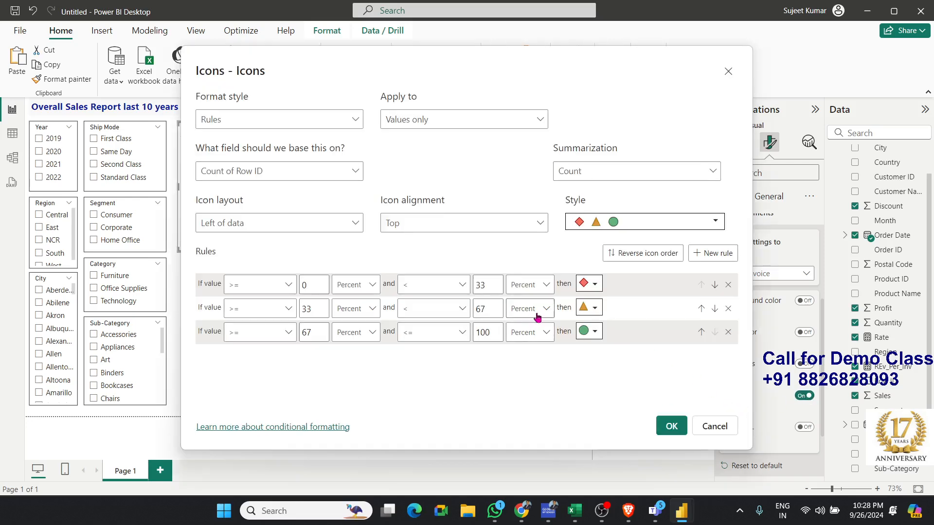
left_click(590, 287)
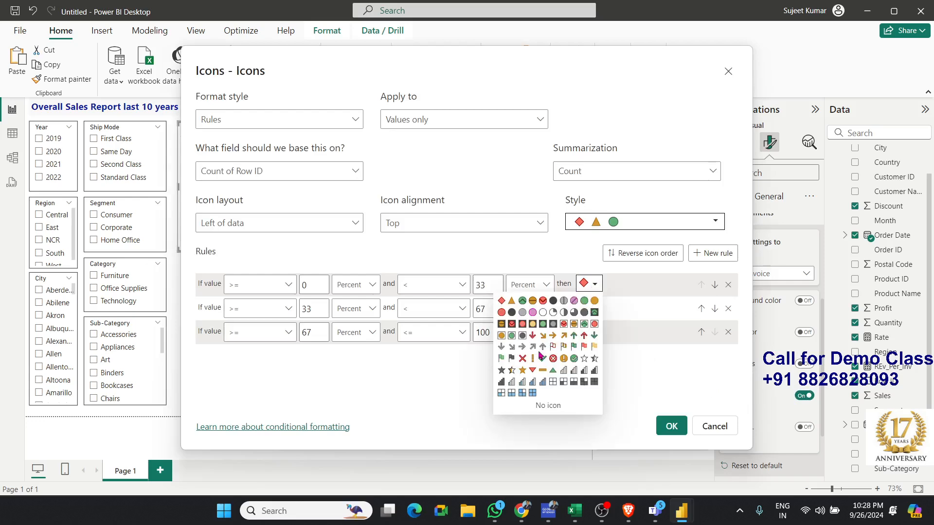
left_click(574, 335)
left_click(590, 307)
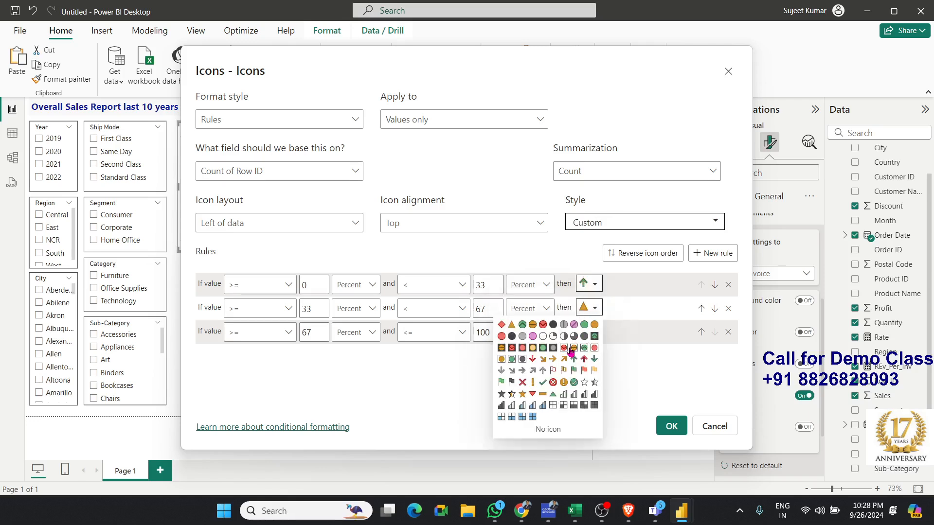
left_click(553, 360)
left_click(589, 333)
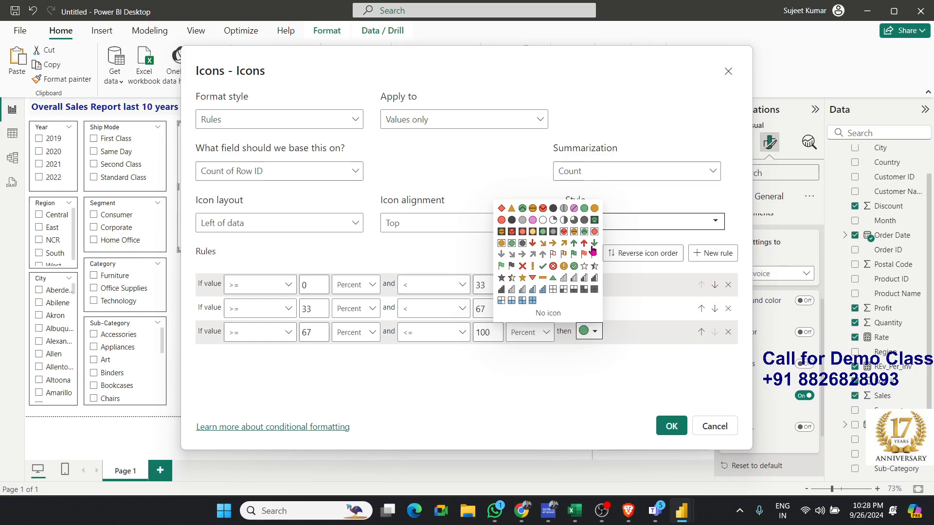
left_click(532, 243)
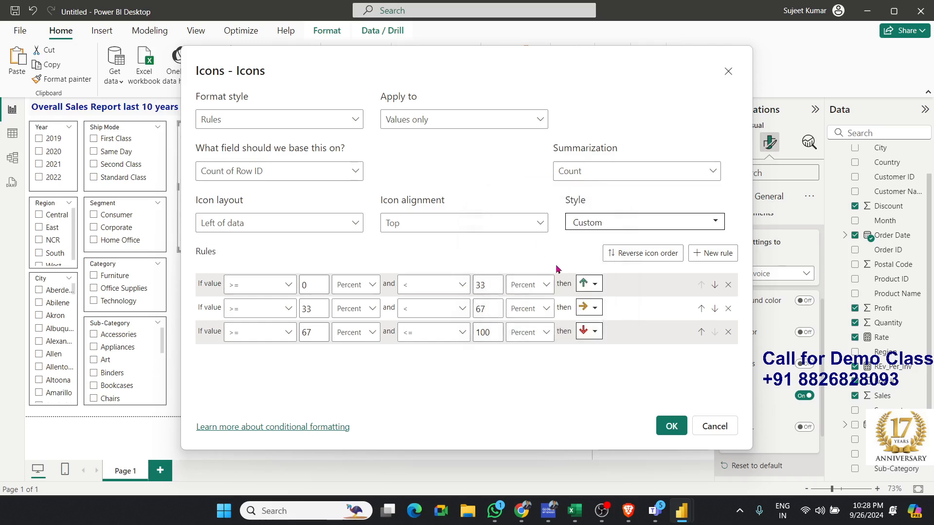
left_click(671, 426)
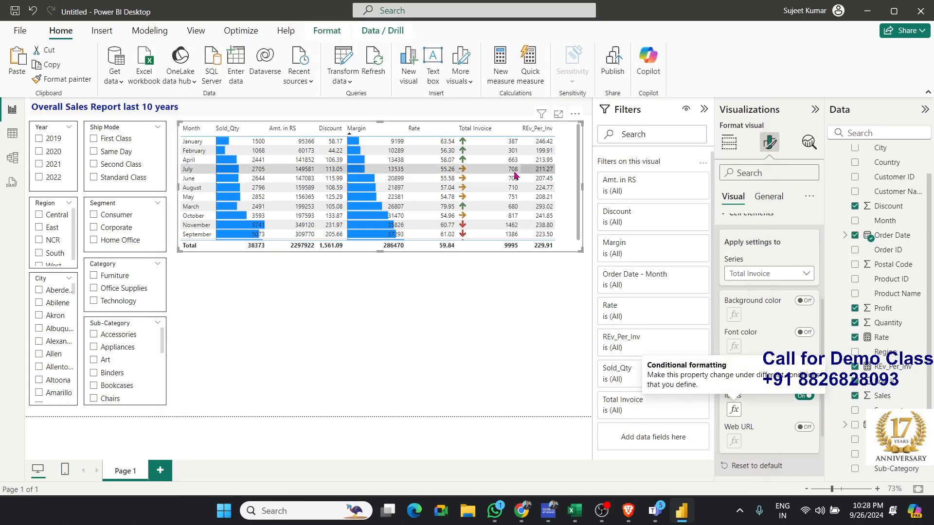
left_click(522, 296)
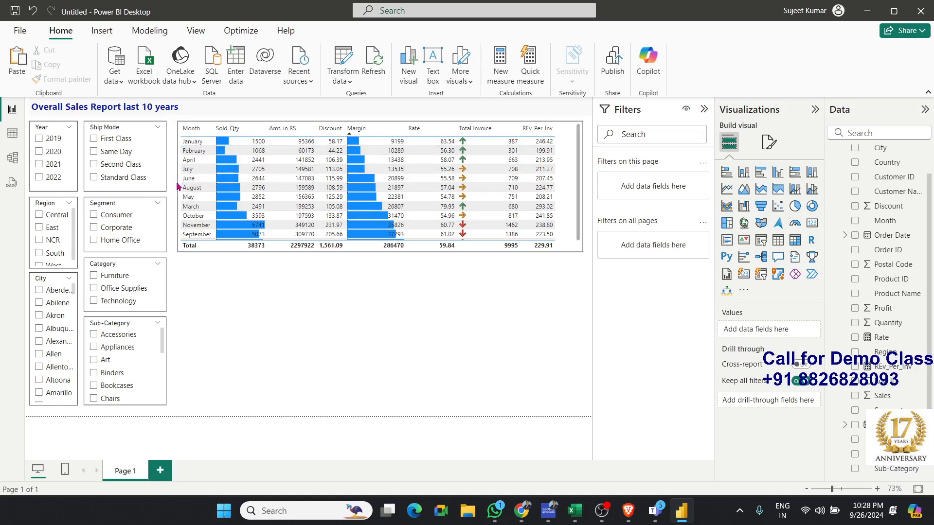
Step: Sort the table by Month, trying descending order before returning to ascending from January
left_click(192, 130)
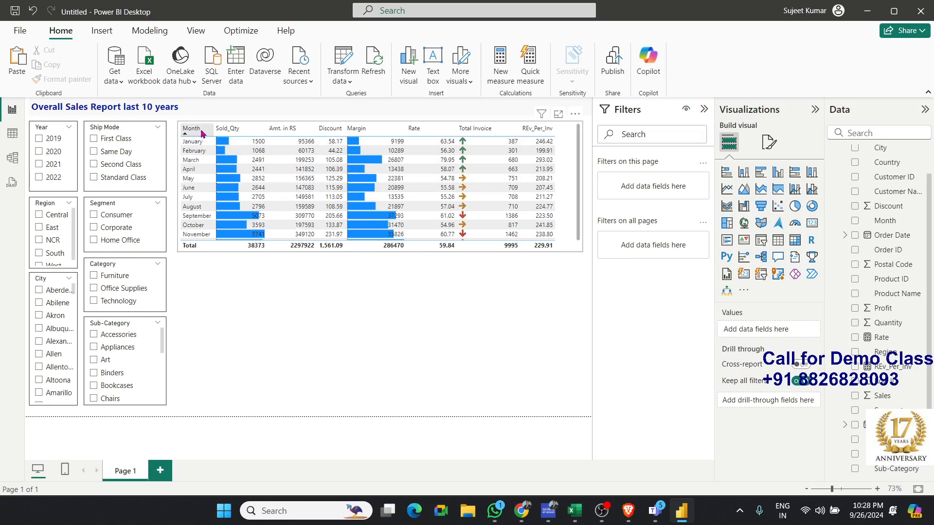
left_click(201, 131)
left_click(223, 255)
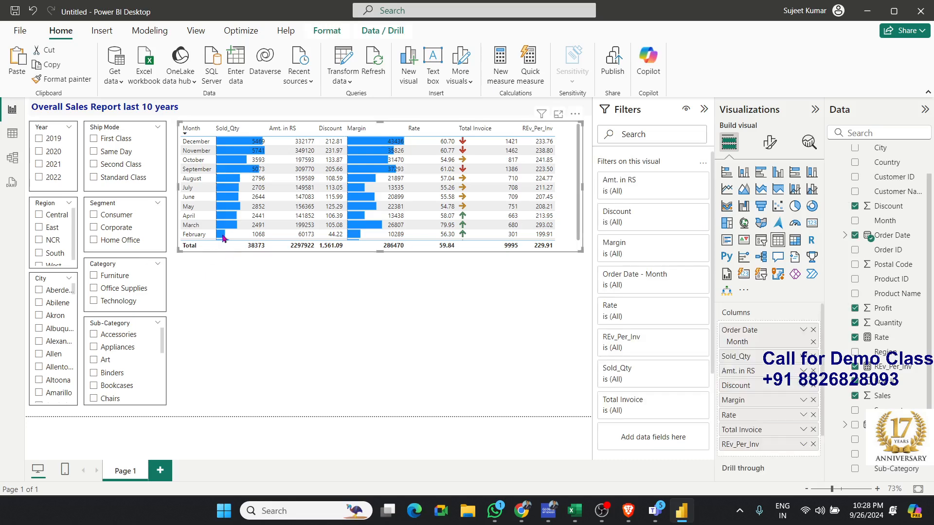
left_click(191, 130)
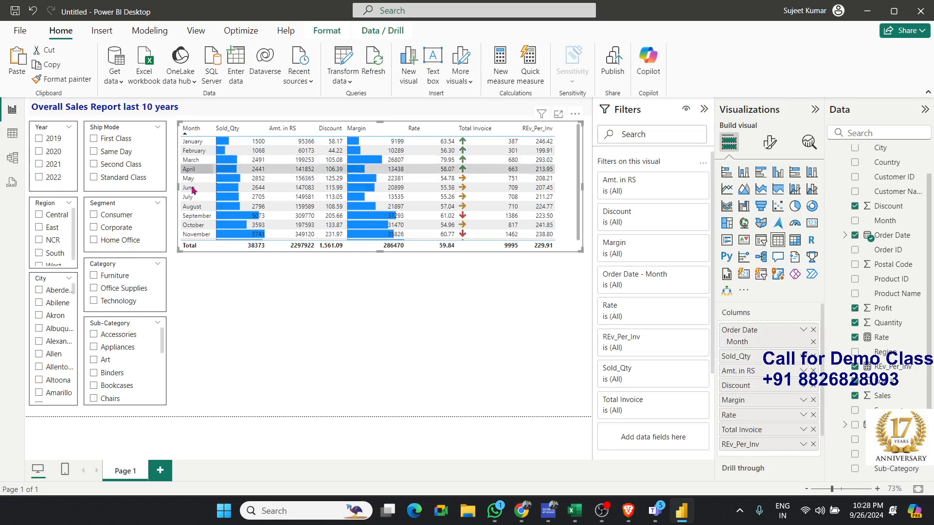
left_click(216, 268)
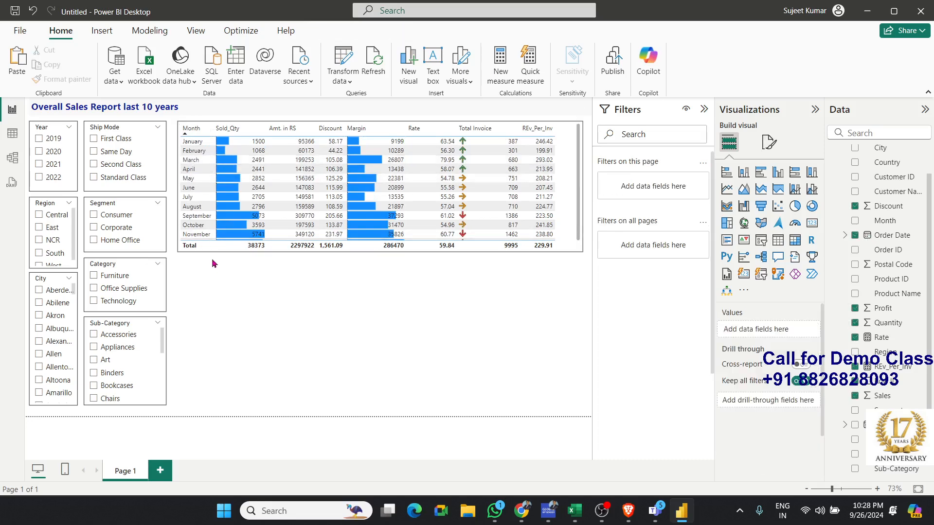
Step: Extend the table's height downward so all twelve months fit without scrolling
left_click(361, 253)
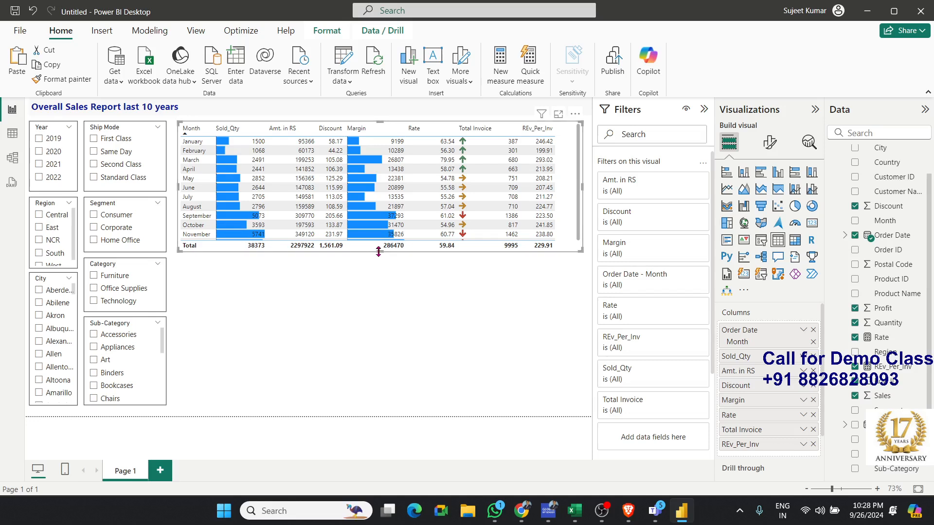
left_click_drag(378, 251, 383, 266)
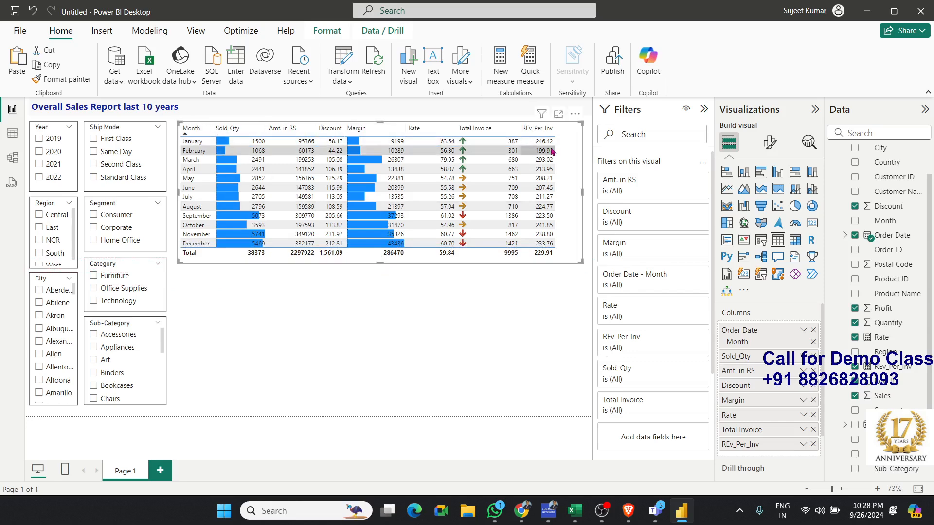
Step: Make the table's column header text bold and centre-aligned
left_click(768, 142)
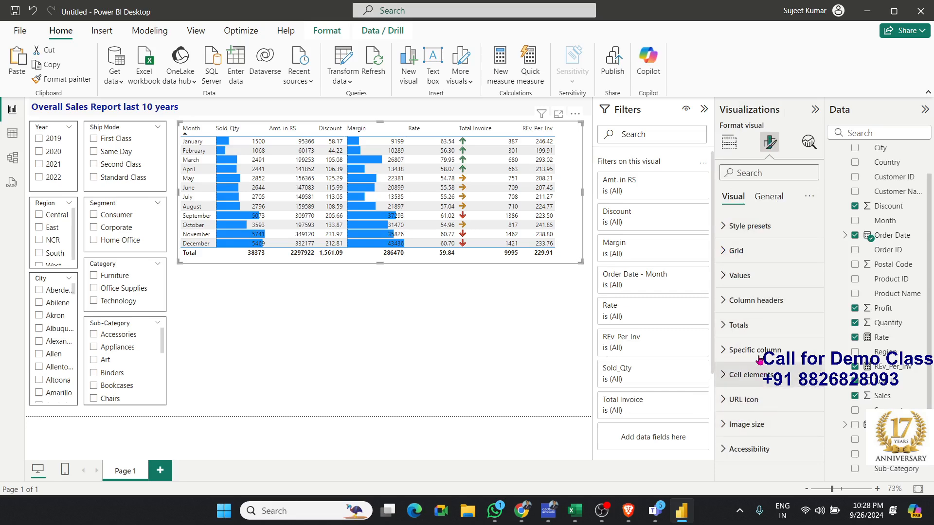
left_click(765, 306)
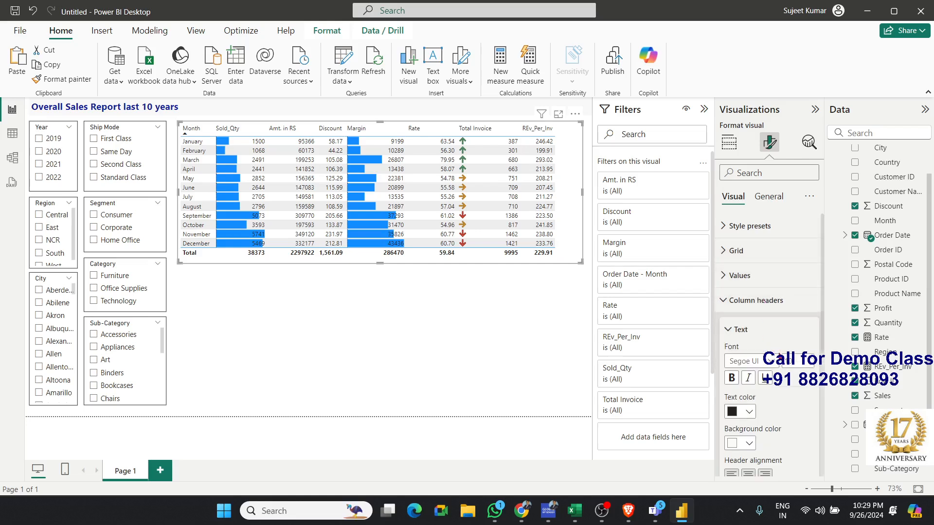
scroll(785, 385, "down", 3)
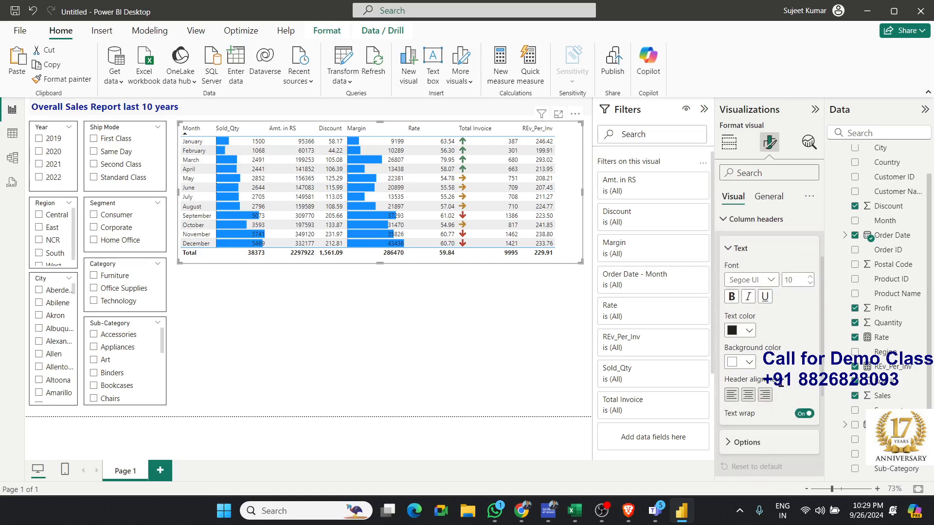
left_click(732, 301)
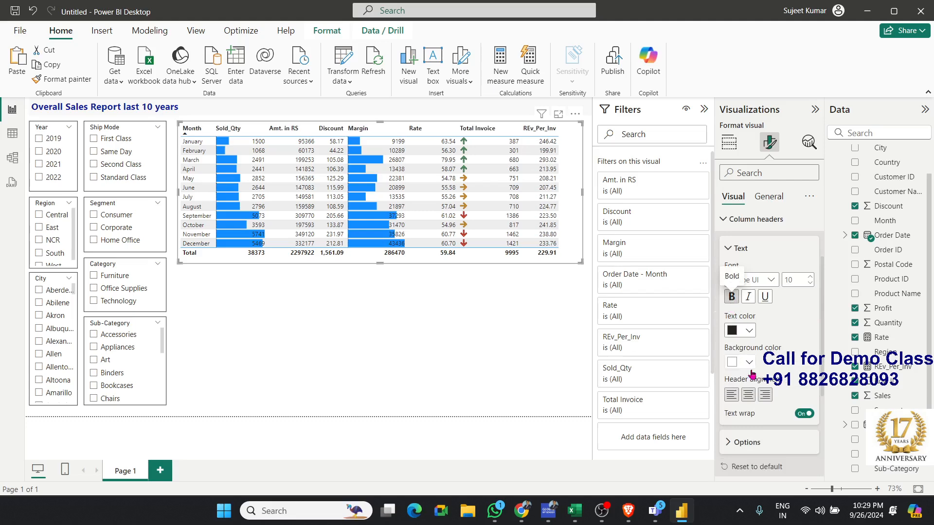
left_click(749, 397)
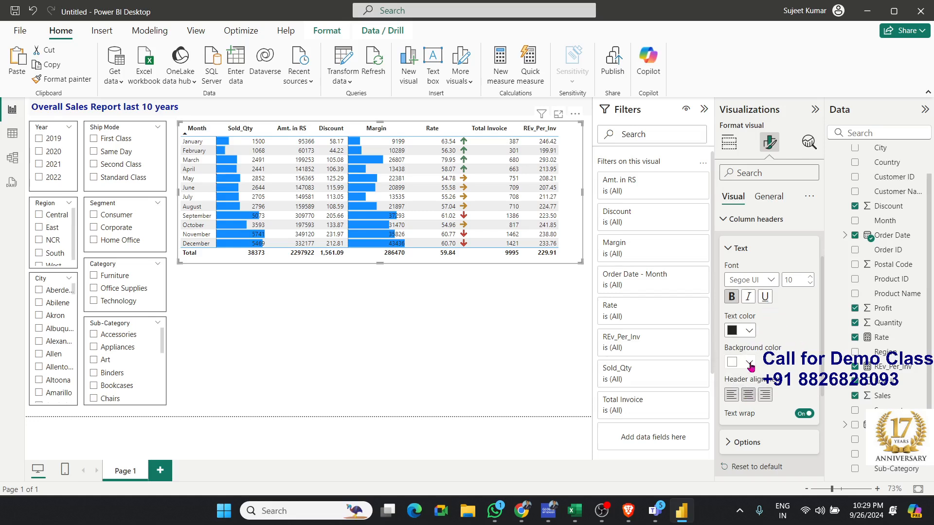
scroll(758, 384, "down", 3)
scroll(761, 384, "up", 3)
Step: Set the column headers' background to the custom turquoise color #27EAD3
left_click(748, 363)
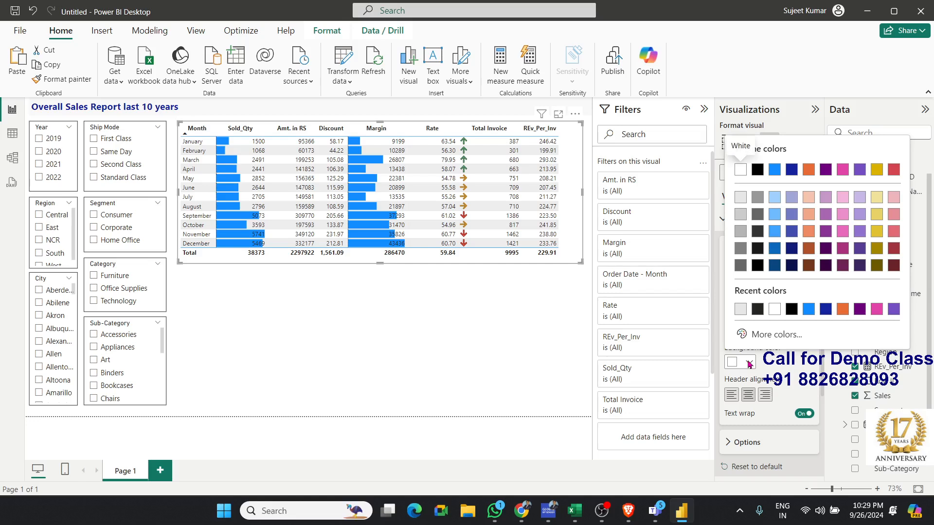
left_click(773, 334)
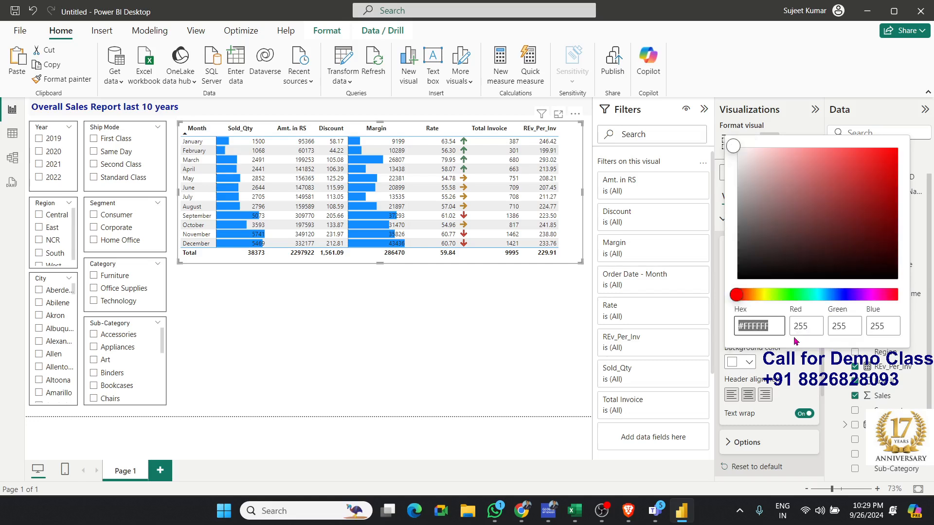
left_click(814, 296)
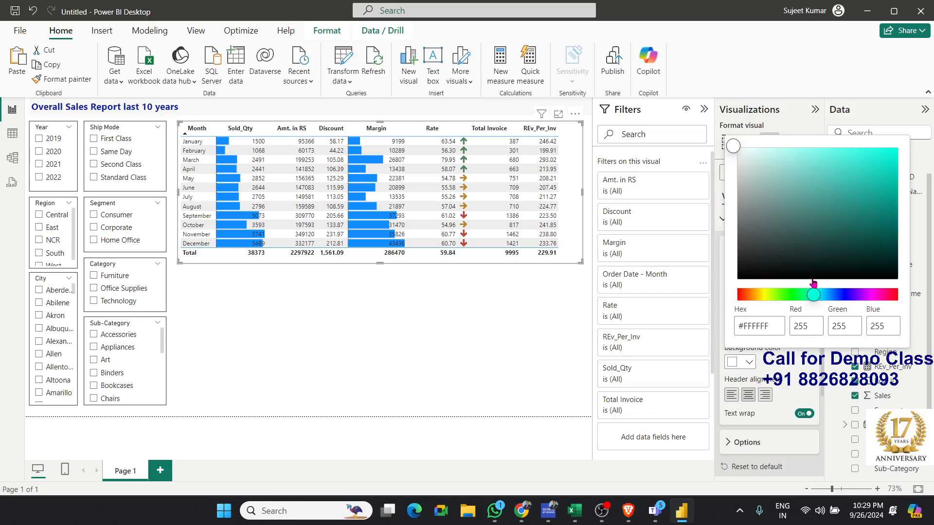
left_click(866, 157)
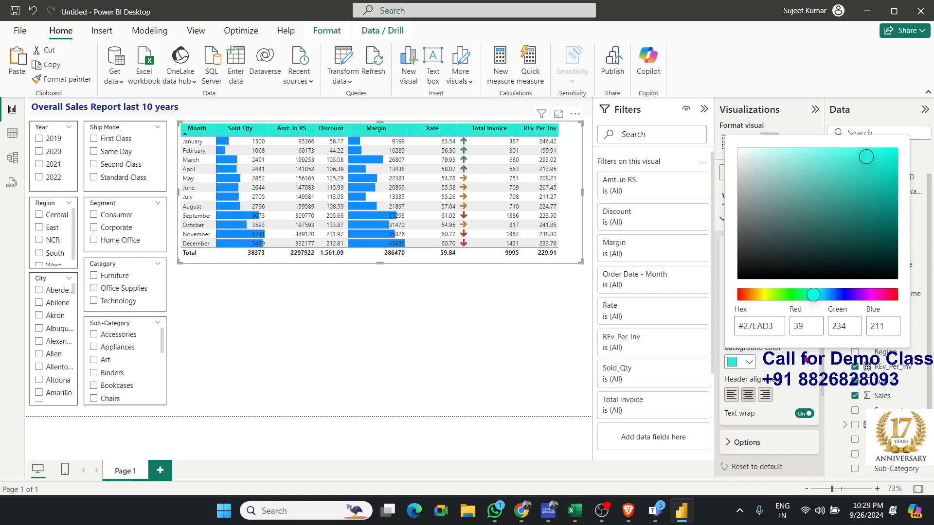
left_click(804, 363)
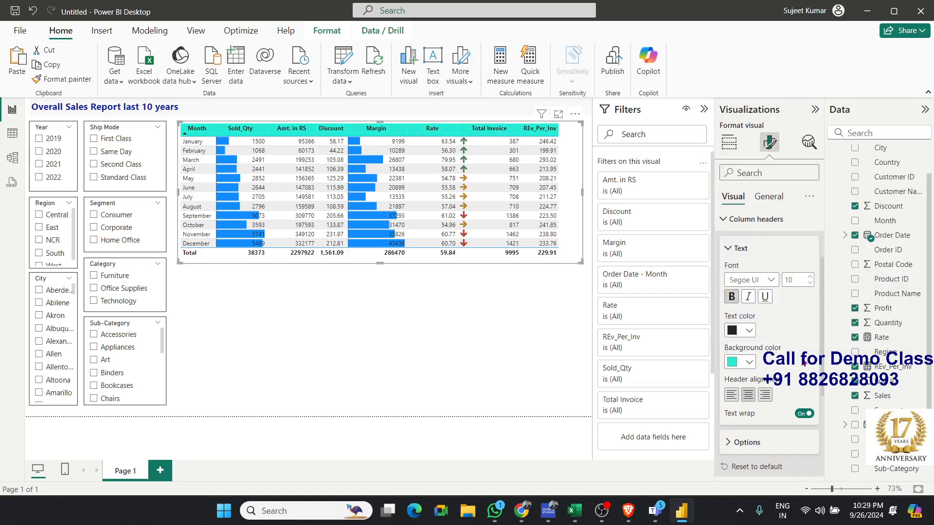
scroll(770, 405, "down", 3)
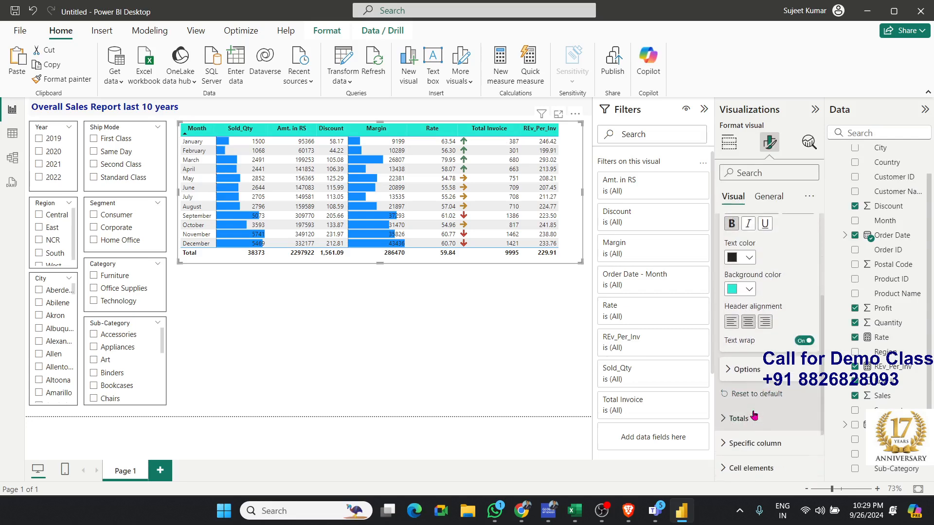
scroll(754, 384, "up", 6)
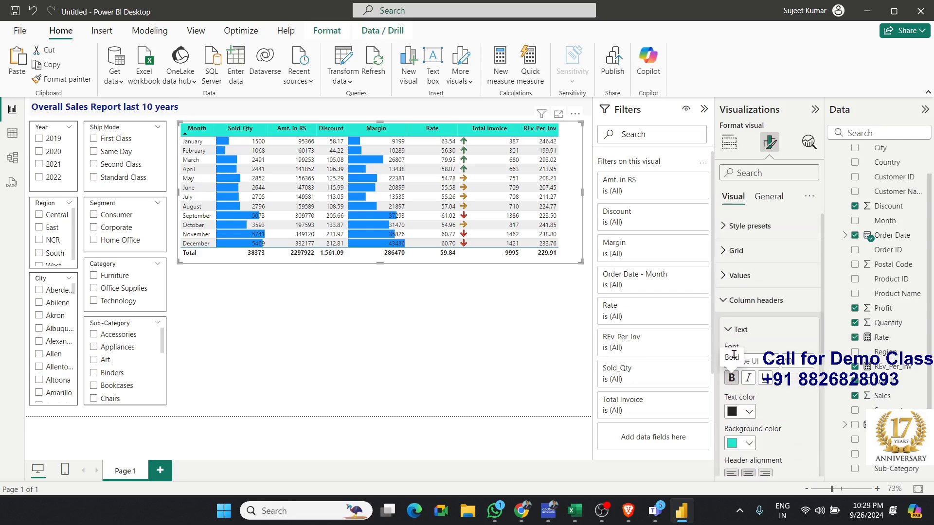
left_click(723, 304)
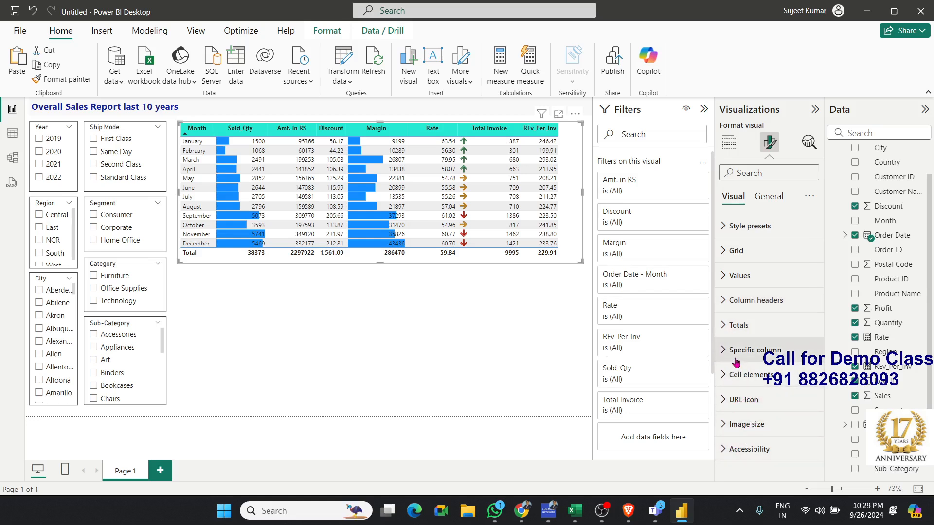
Step: Turn off bold for the table's total row and give it the custom pale aqua background #D5FDFB
left_click(724, 326)
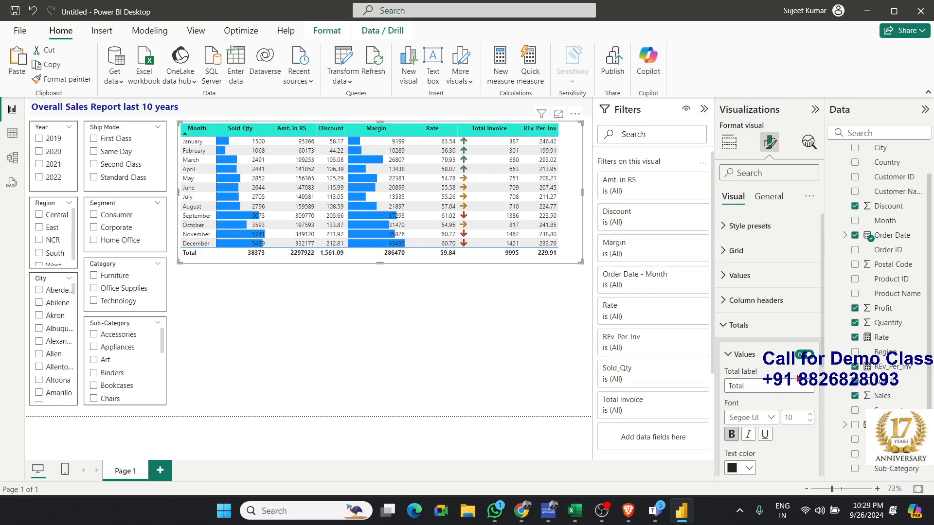
left_click(732, 434)
scroll(737, 438, "down", 3)
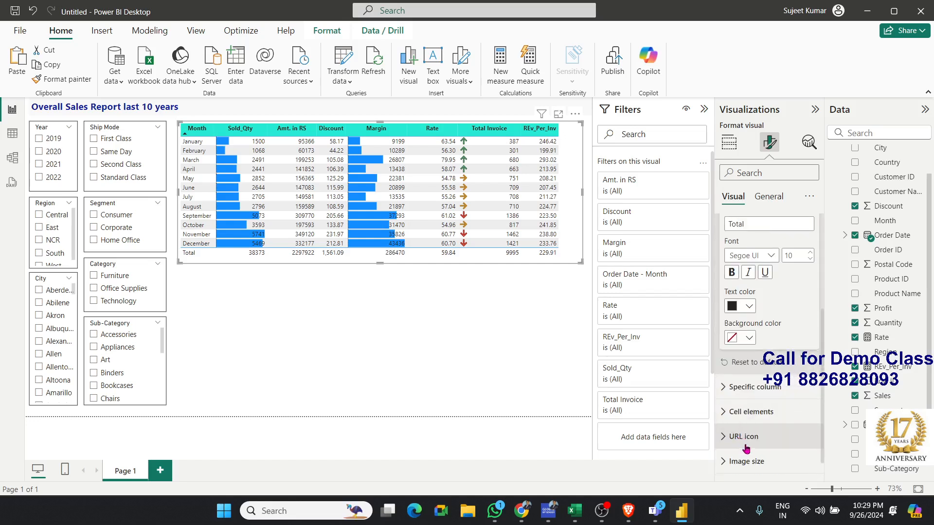
left_click(748, 337)
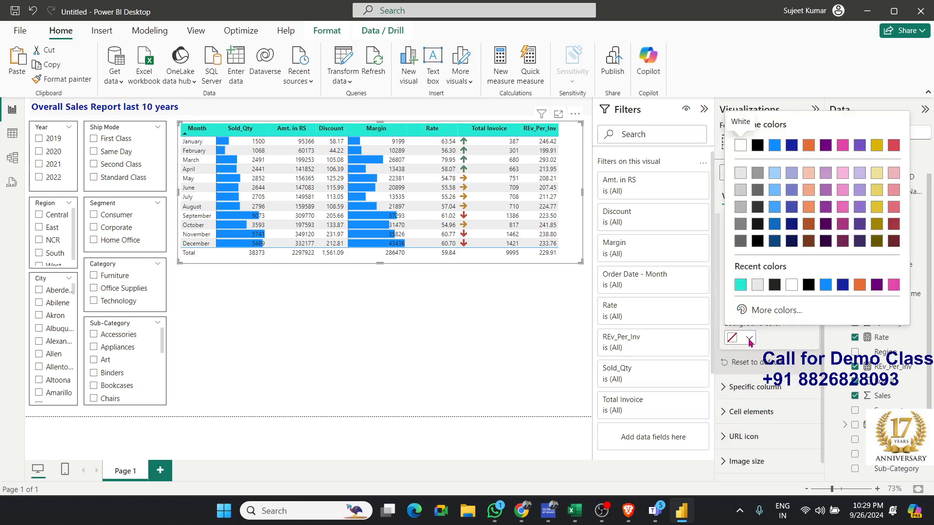
left_click(769, 310)
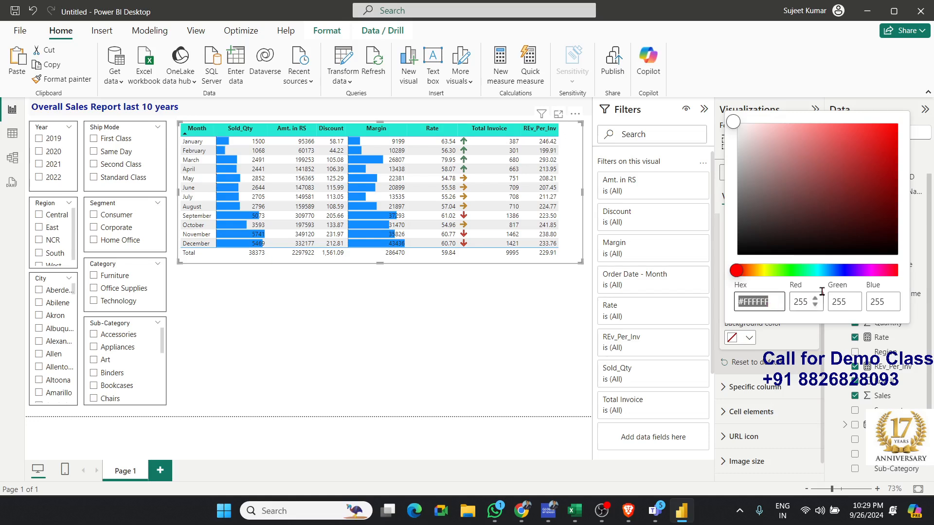
left_click(815, 271)
left_click(781, 126)
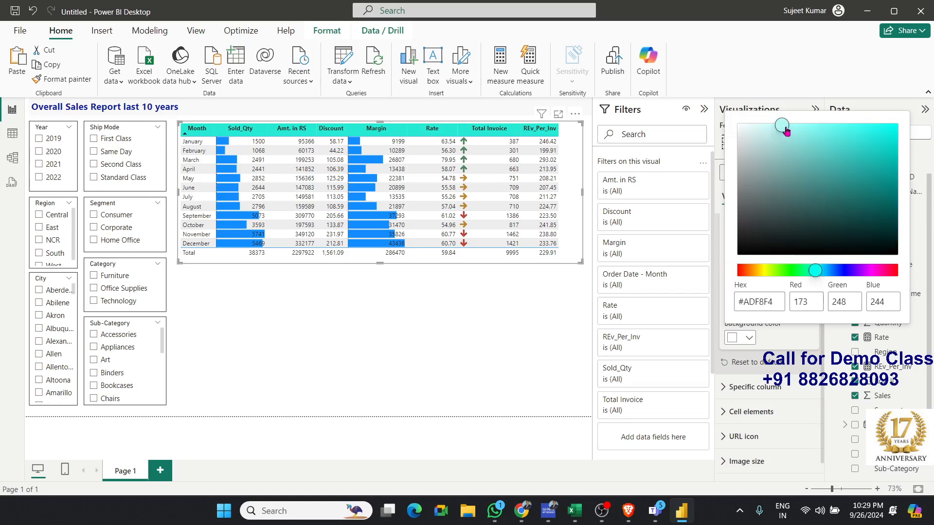
left_click(758, 124)
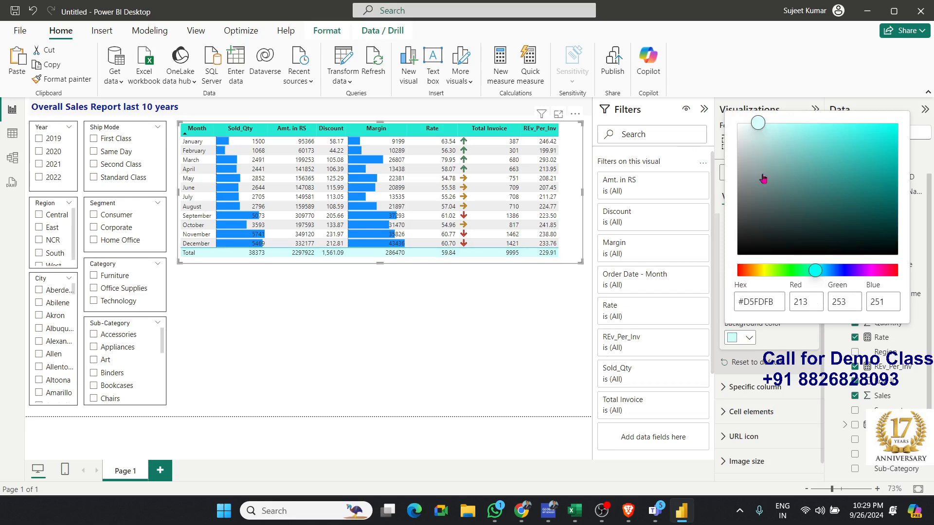
left_click(805, 346)
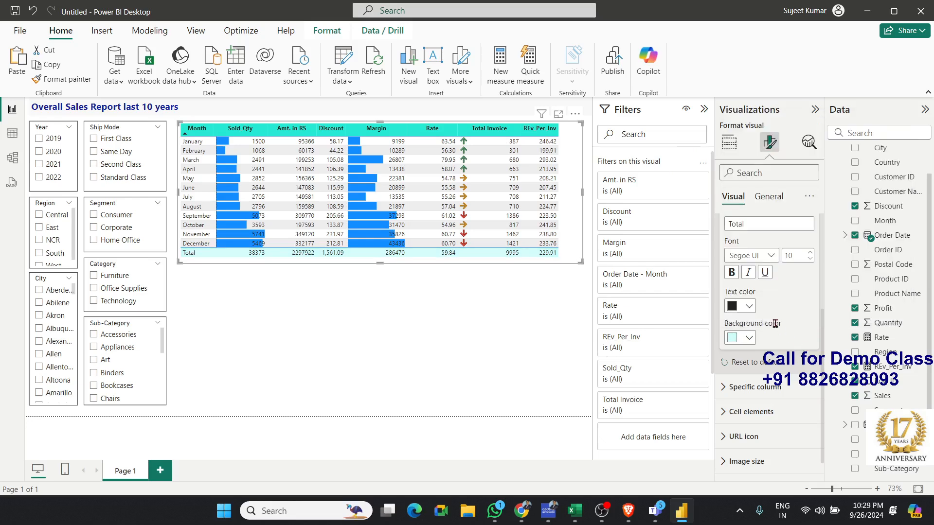
Step: Make the total row's text bold again
left_click(738, 274)
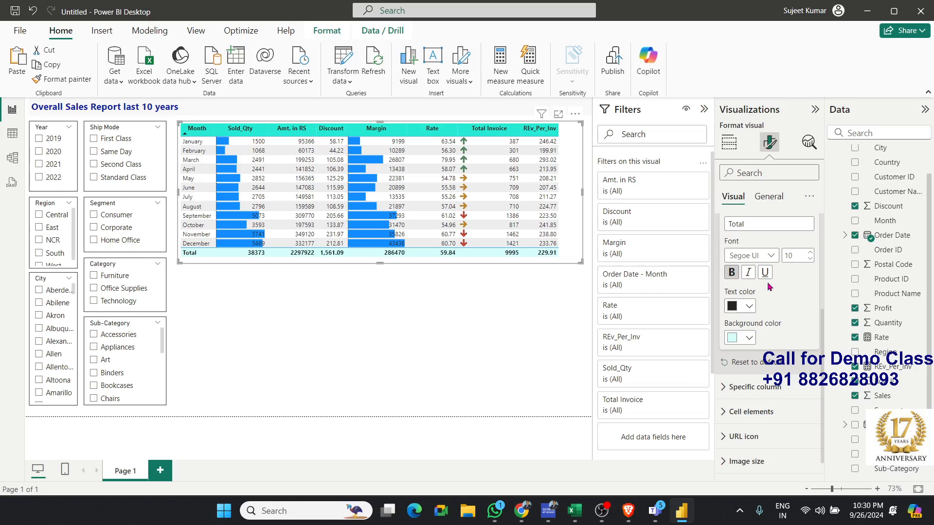
scroll(796, 328, "up", 3)
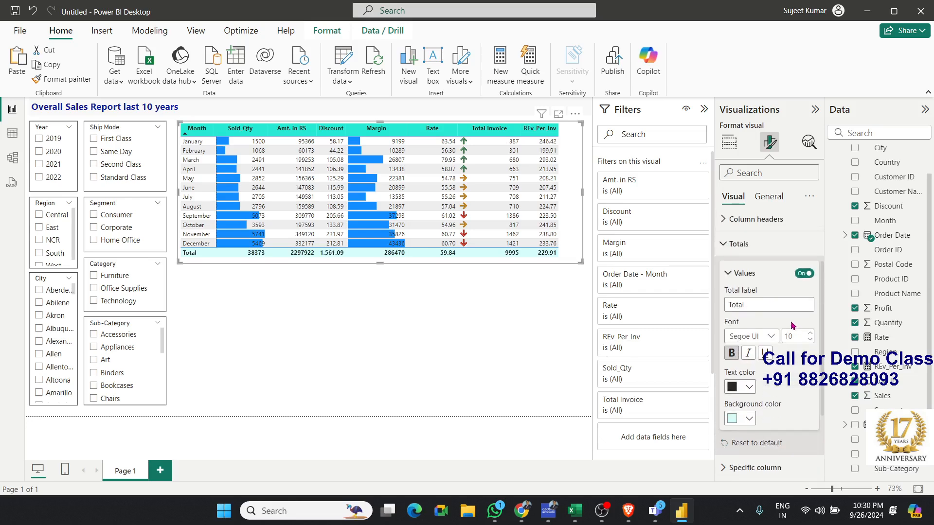
scroll(792, 326, "up", 3)
left_click(725, 326)
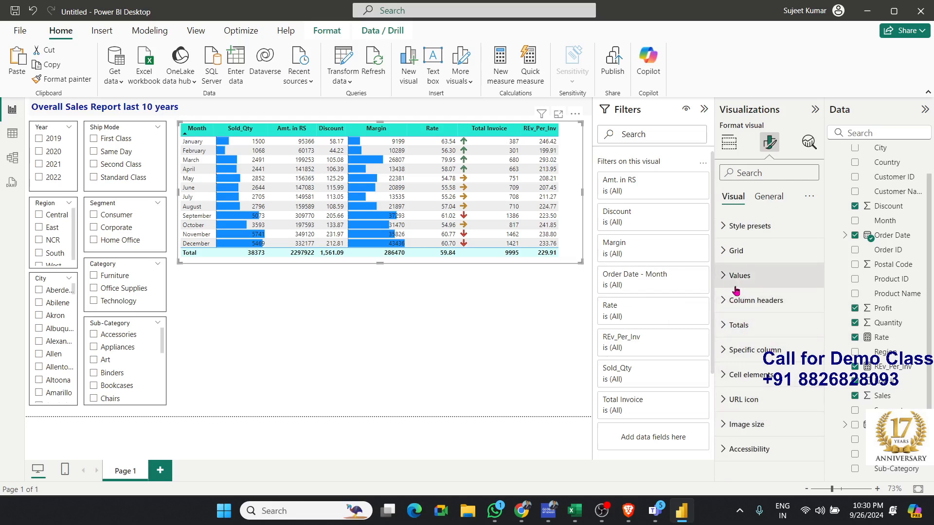
Step: Add black top and bottom borders with a width of 3 to all sections of the table grid
left_click(723, 252)
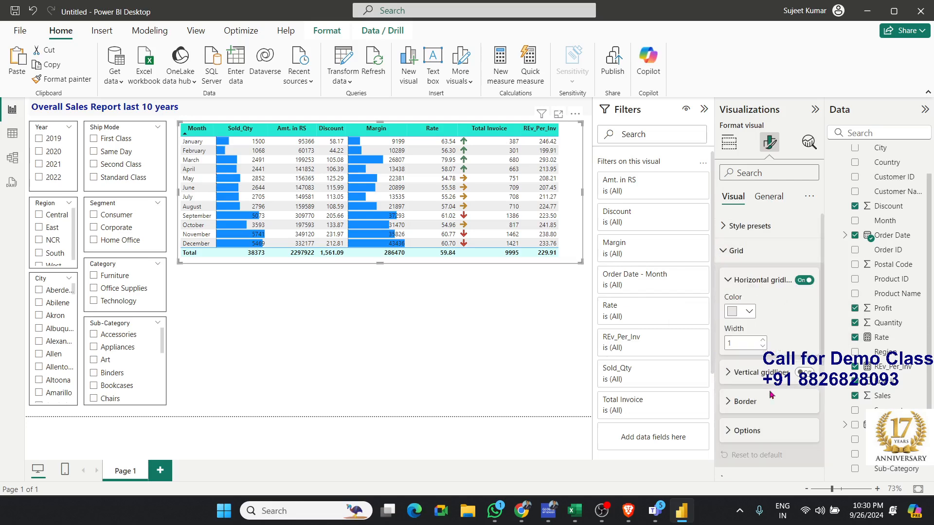
left_click(734, 404)
scroll(763, 404, "down", 2)
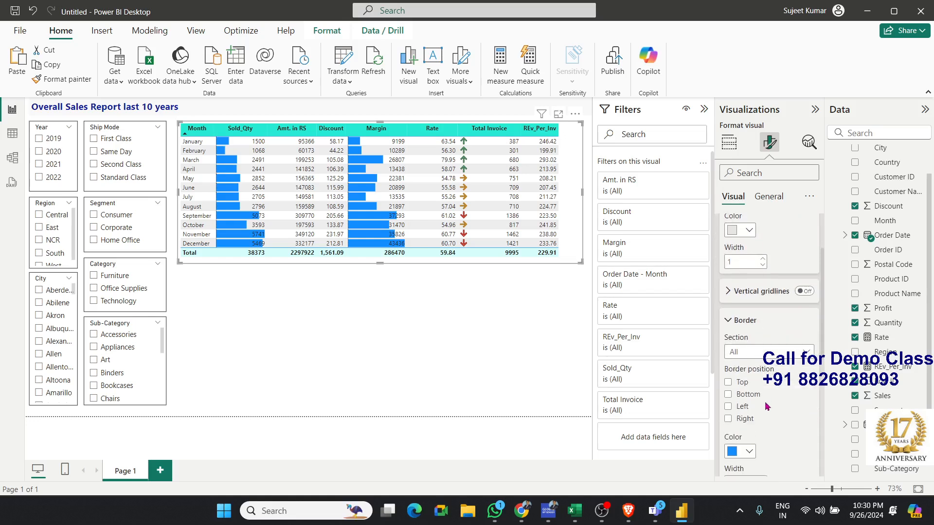
left_click(740, 388)
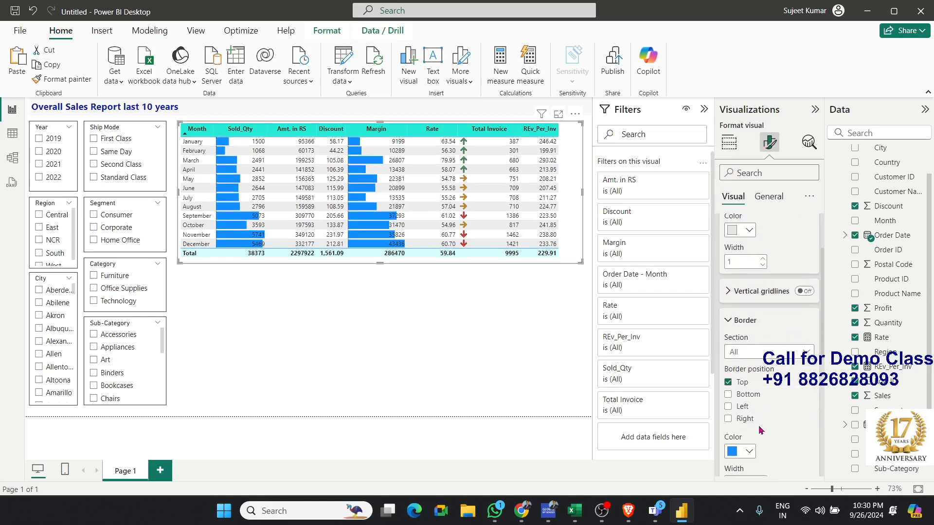
scroll(753, 446, "down", 2)
left_click(747, 371)
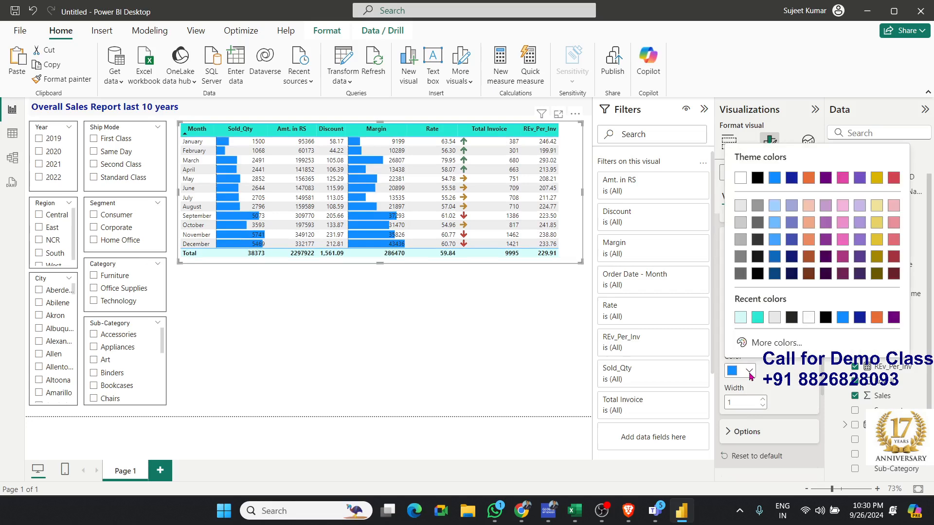
left_click(757, 177)
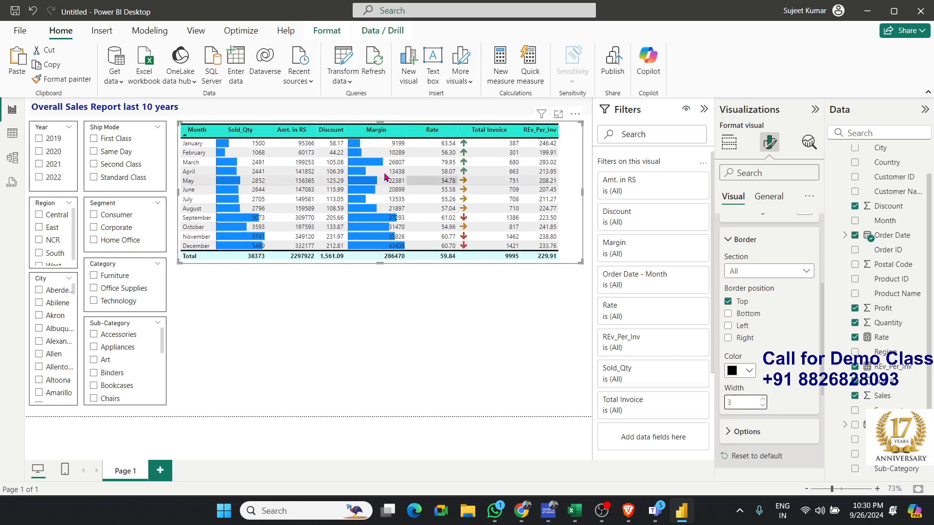
left_click(728, 314)
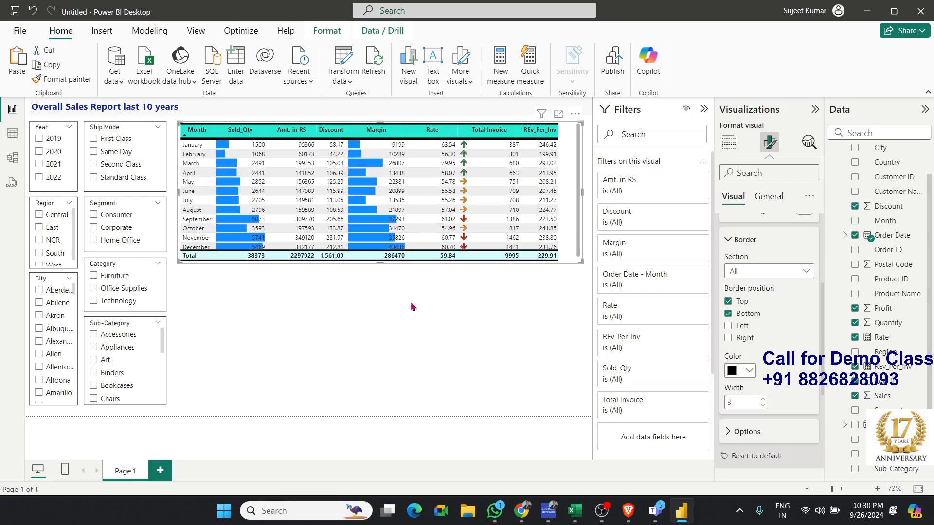
Step: Narrow the table visual to its last column and make it slightly taller so every month row fits
left_click(511, 300)
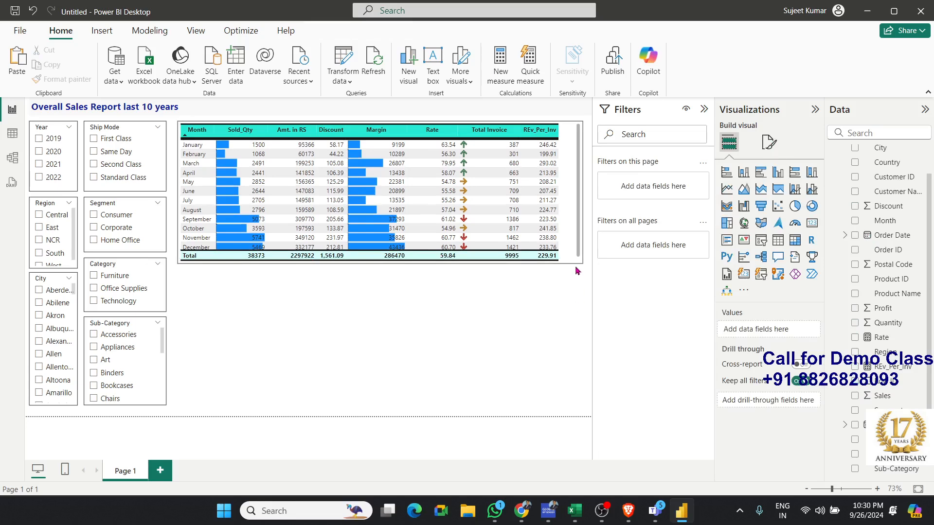
left_click_drag(581, 266, 563, 268)
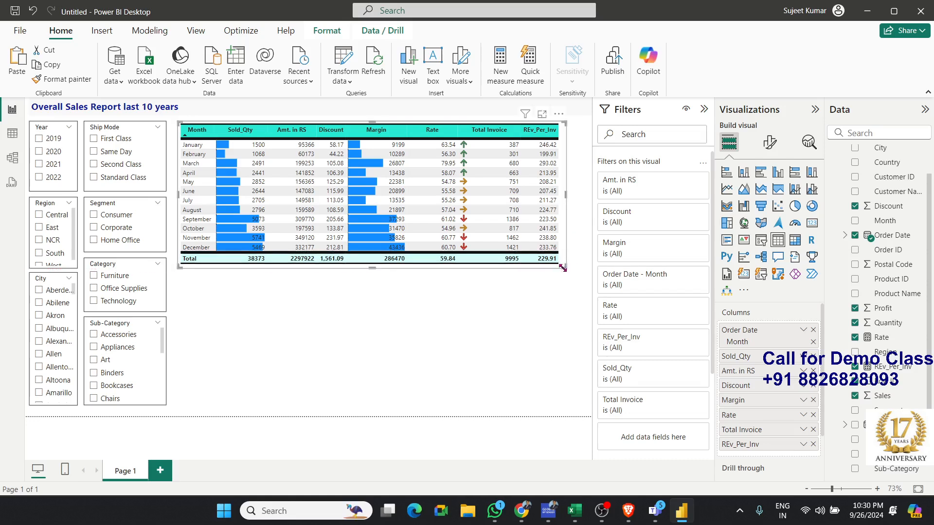
Step: Duplicate the formatted monthly table and place the copy directly below the original
left_click(517, 307)
key("ctrl+v")
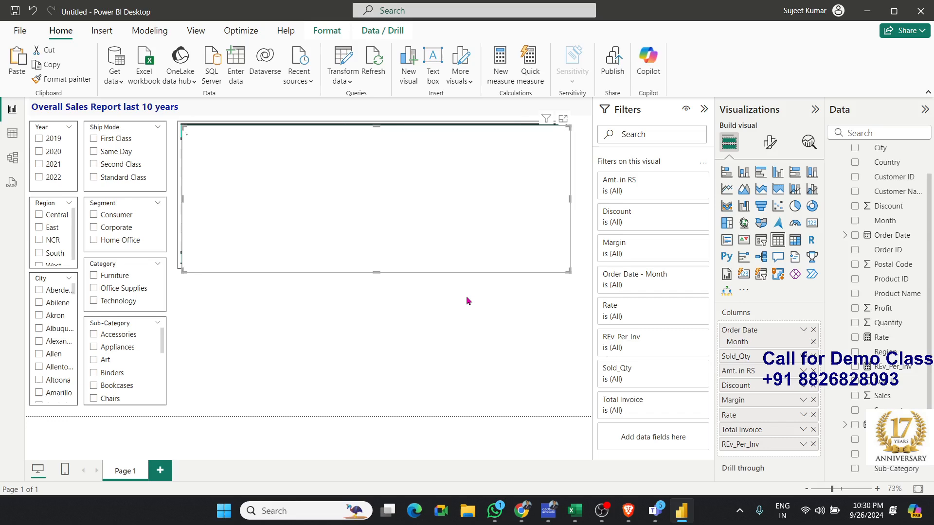
left_click_drag(436, 269, 434, 416)
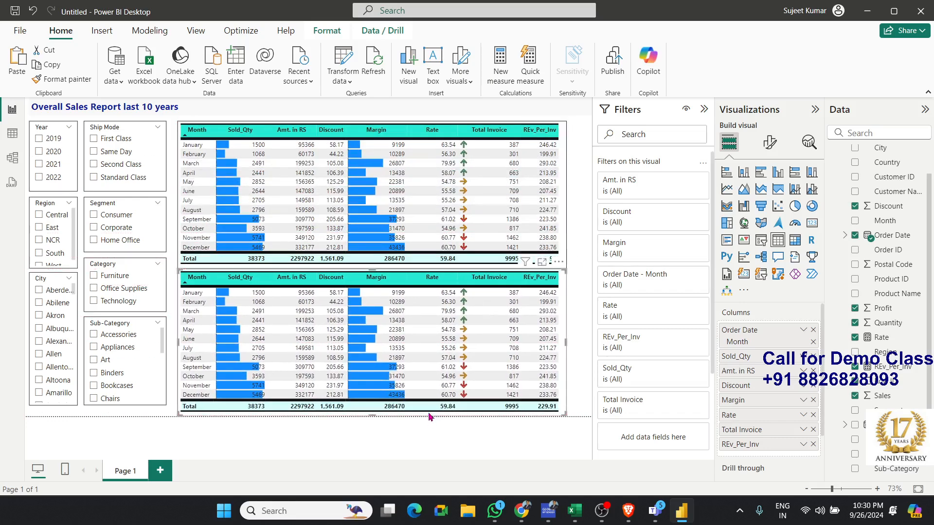
Step: Replace the Month level in the copied table with the full Order Date hierarchy as its first columns
left_click(813, 331)
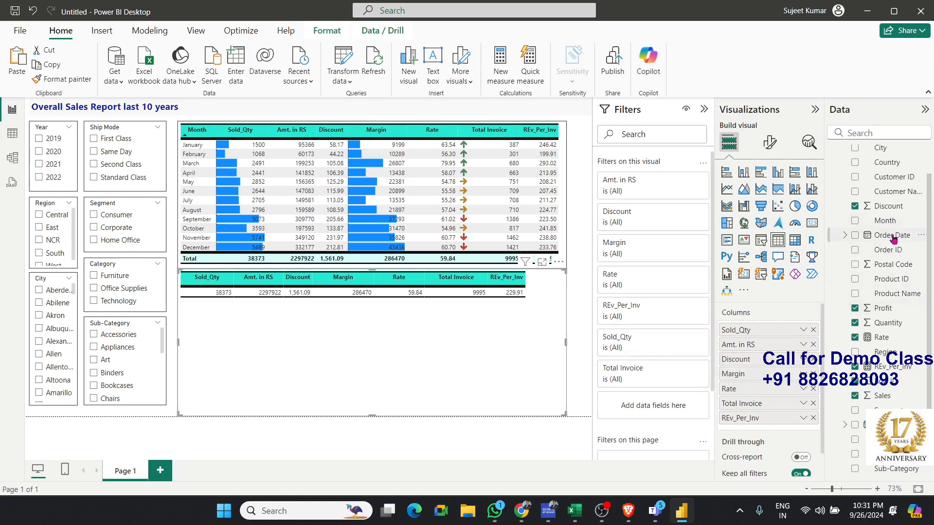
left_click_drag(892, 244, 786, 329)
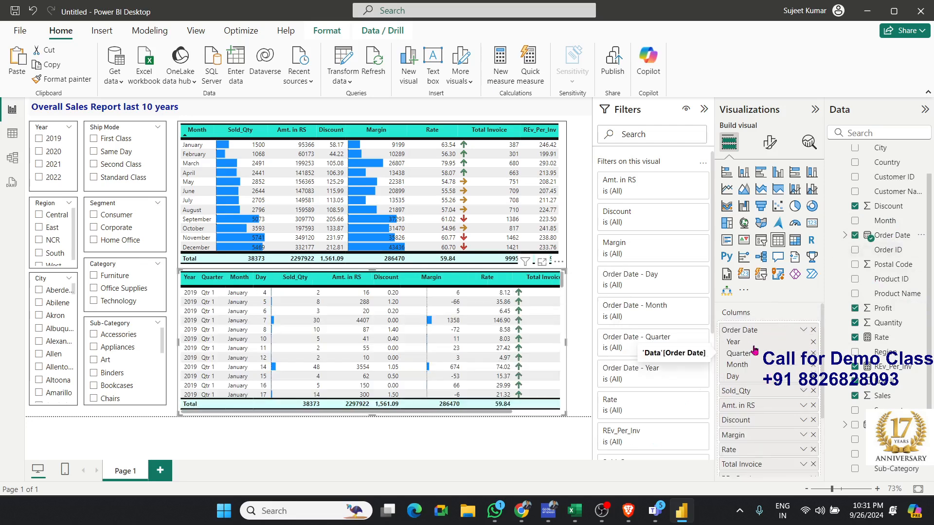
Step: Remove the Year, Month and Day levels from the copied table so only the Quarter level remains
left_click(813, 343)
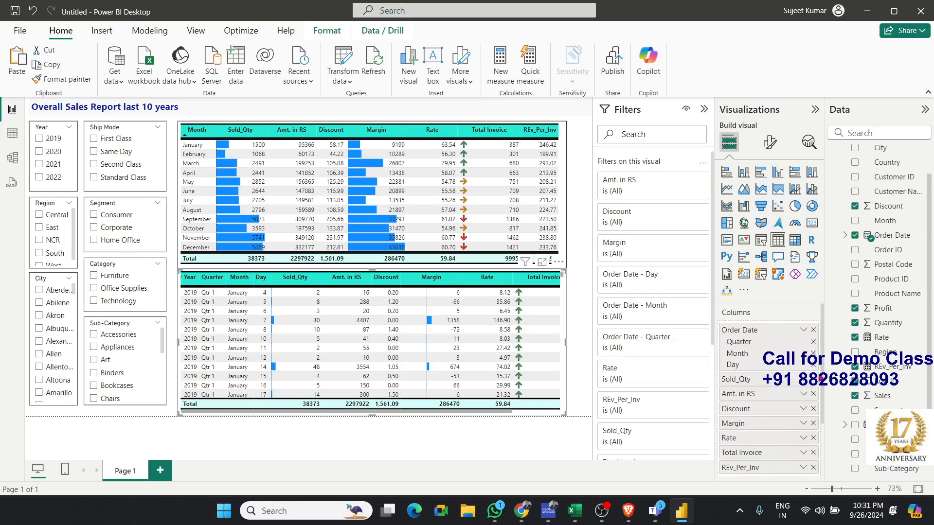
left_click(813, 354)
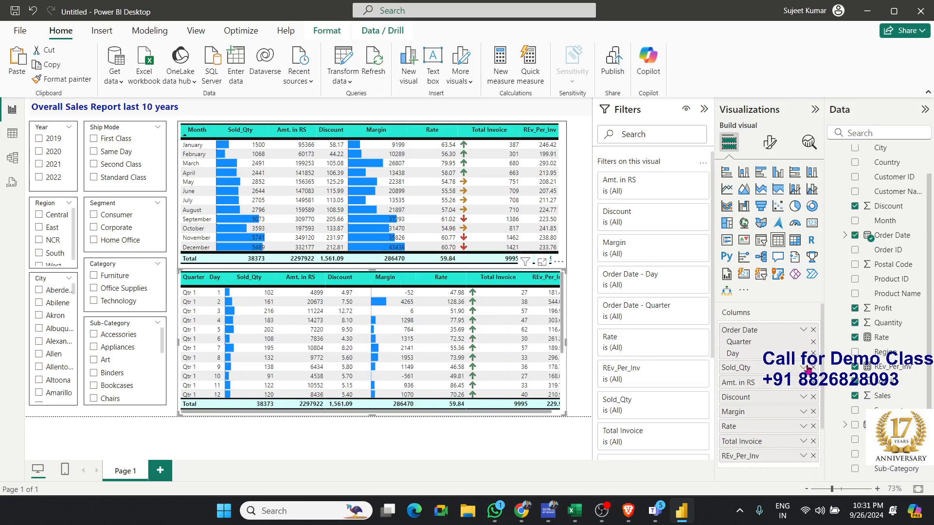
left_click(813, 354)
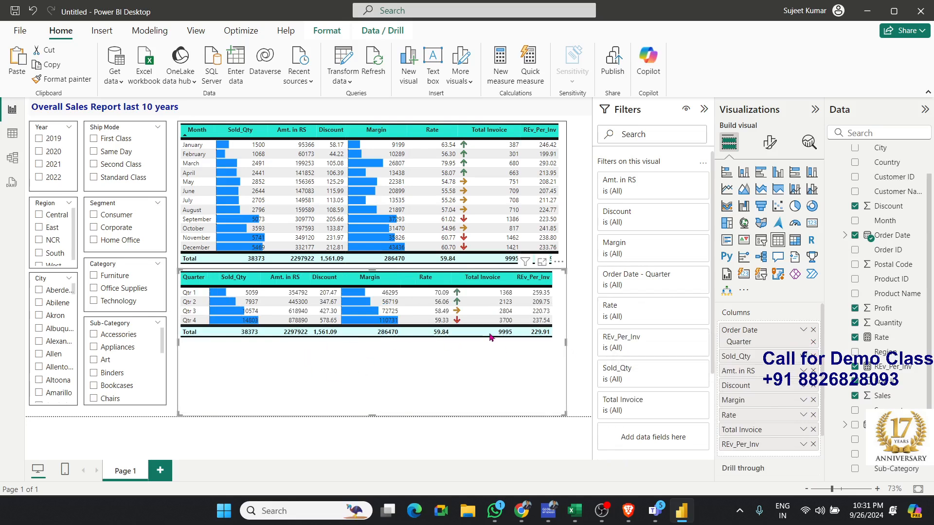
Step: Shorten the quarterly table to fit its rows and move it slightly down from the monthly table
left_click_drag(372, 416, 350, 347)
left_click(271, 377)
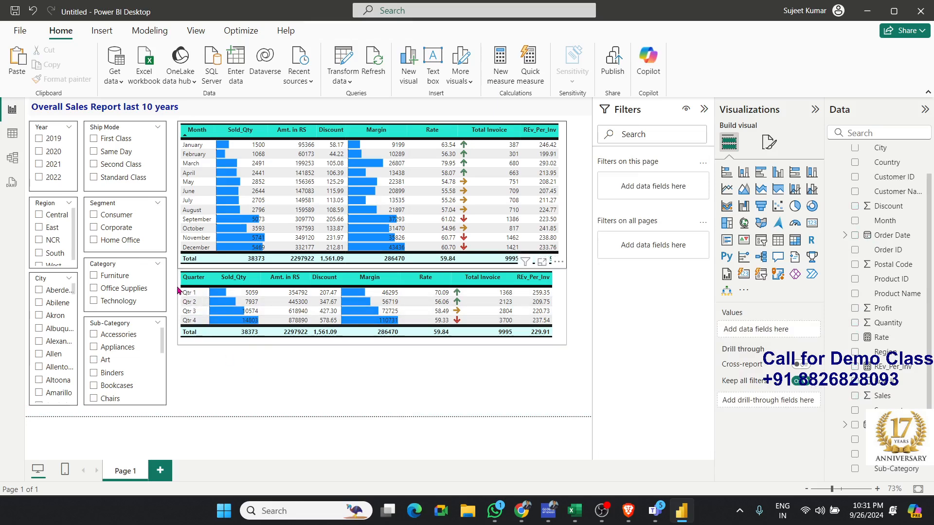
left_click_drag(178, 290, 178, 288)
left_click(209, 352)
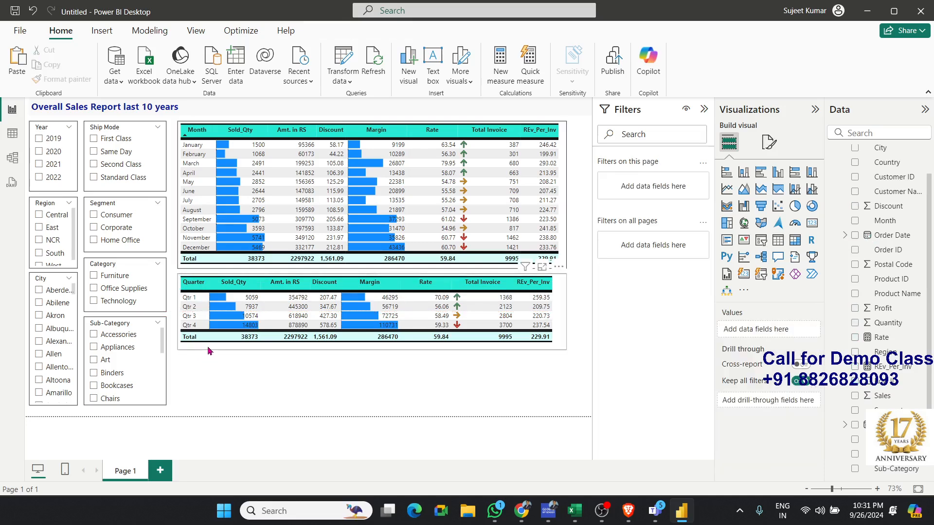
Step: Paste a copy of the quarterly table, align it directly below the original and fit its height within the page
left_click(209, 351)
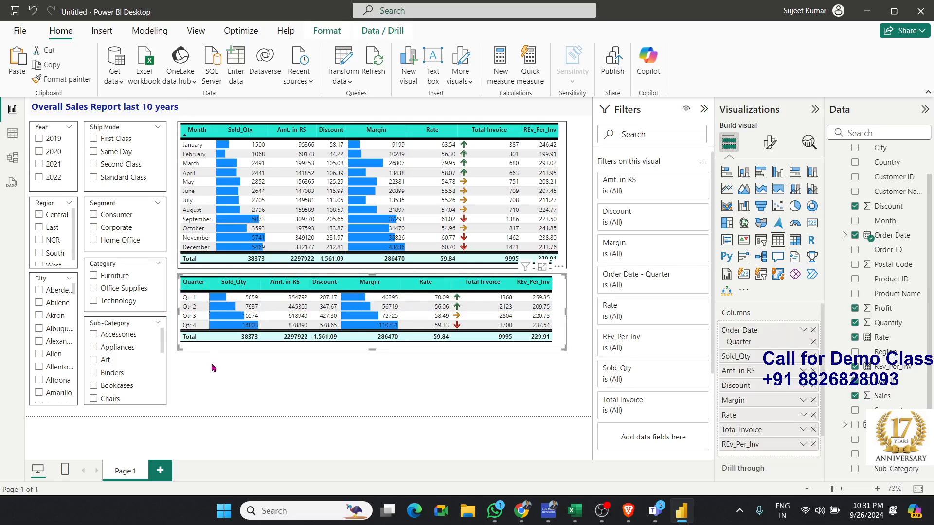
left_click(213, 368)
key("ctrl+v")
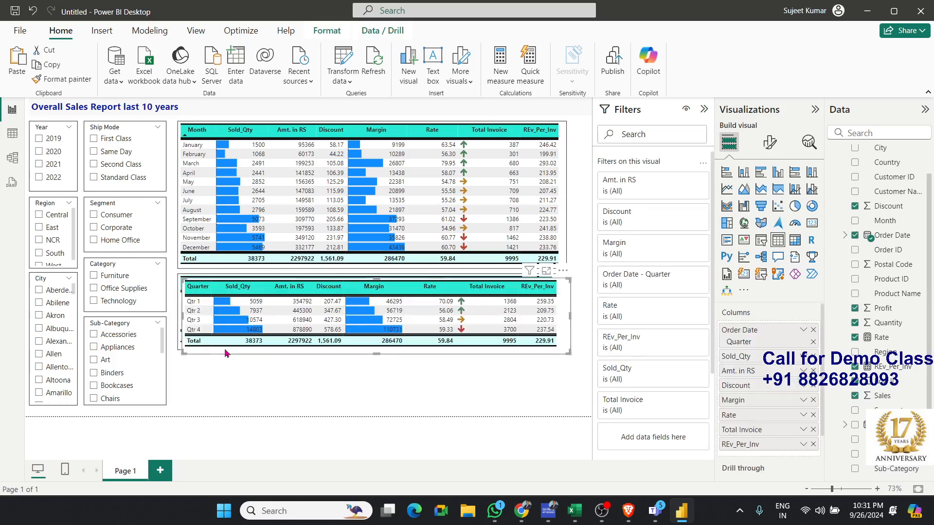
left_click_drag(225, 353, 217, 407)
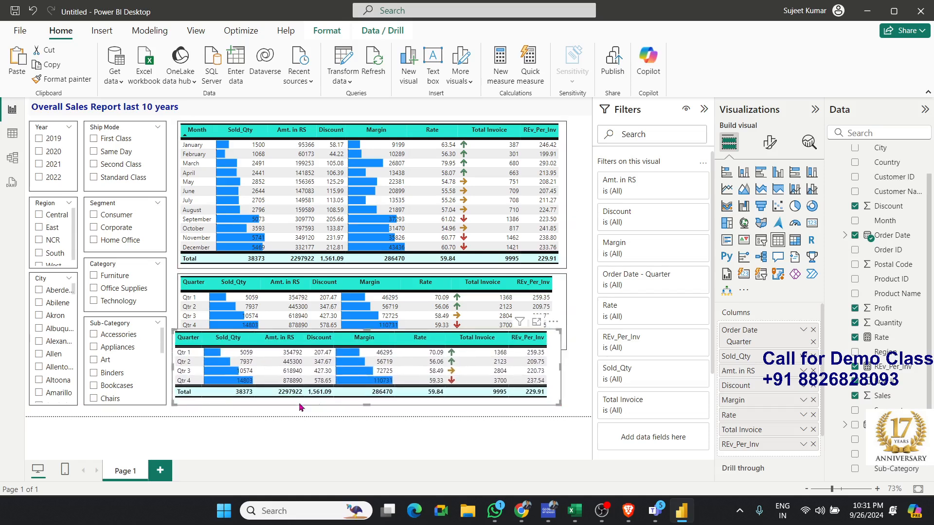
mouse_move(367, 404)
left_mouse_down()
mouse_move(366, 394)
mouse_move(361, 411)
left_mouse_up()
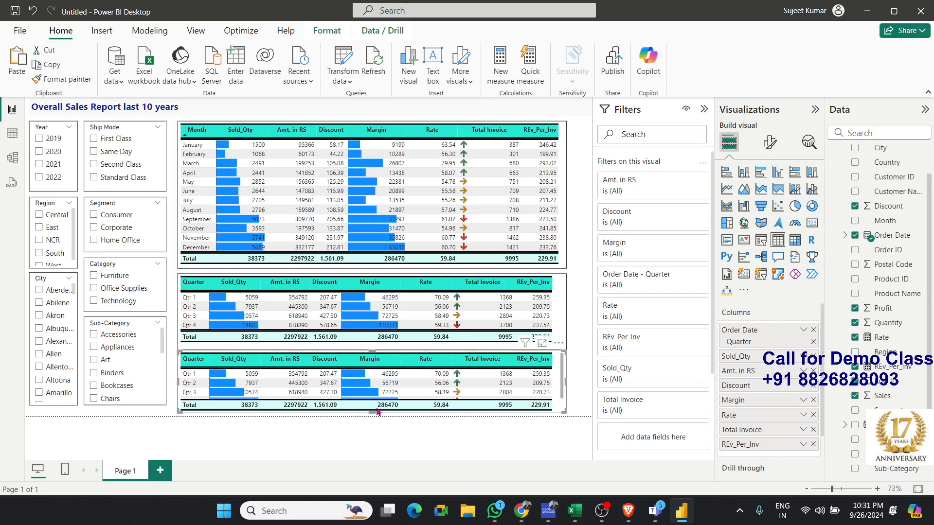
Step: Reset Order Date to the full date hierarchy in the third table and remove Year, Quarter and Month, leaving only Day
left_click(802, 330)
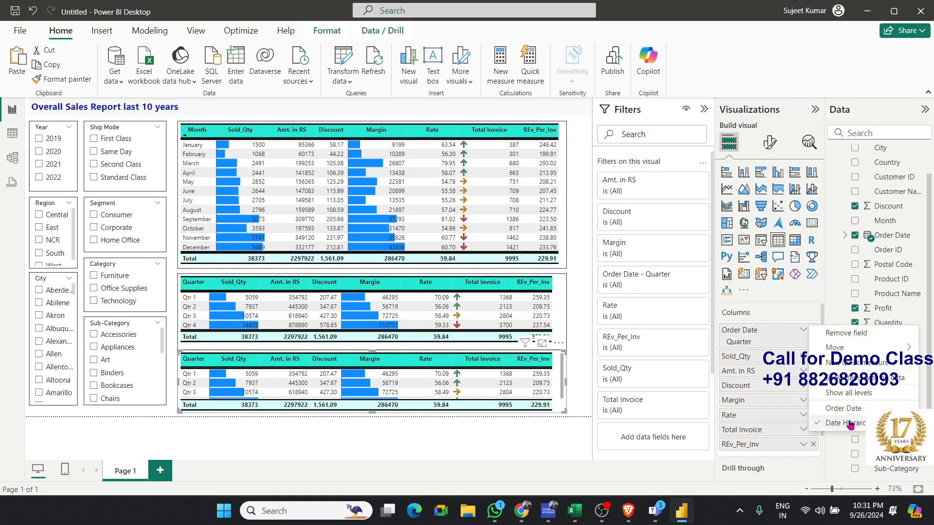
left_click(842, 409)
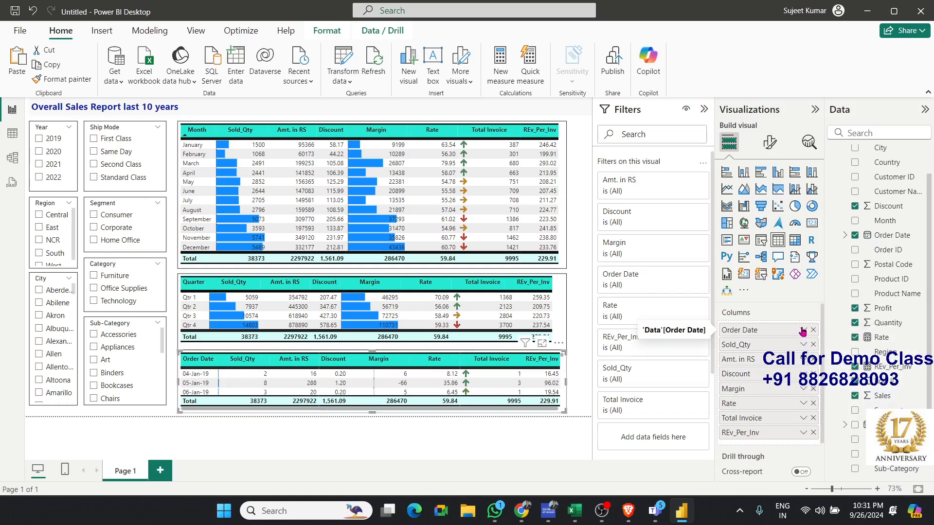
left_click(802, 331)
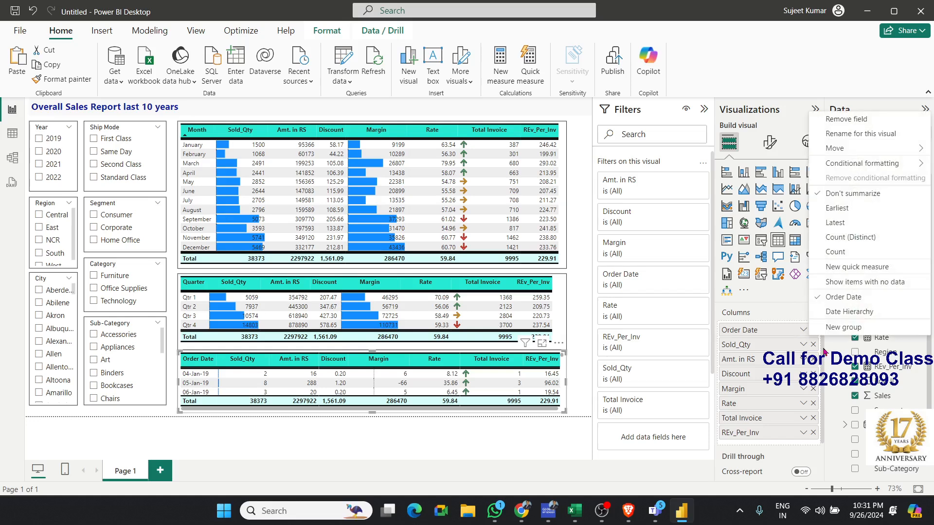
left_click(841, 312)
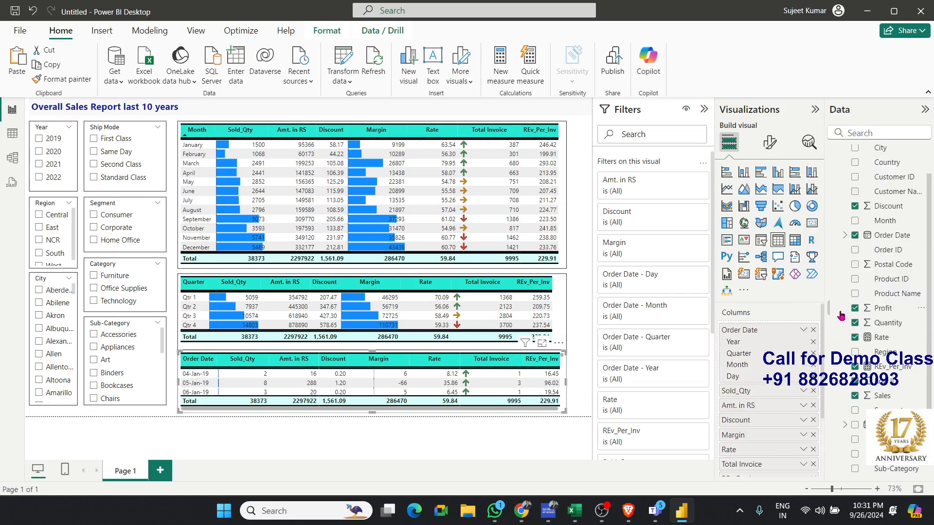
left_click(813, 342)
left_click(813, 343)
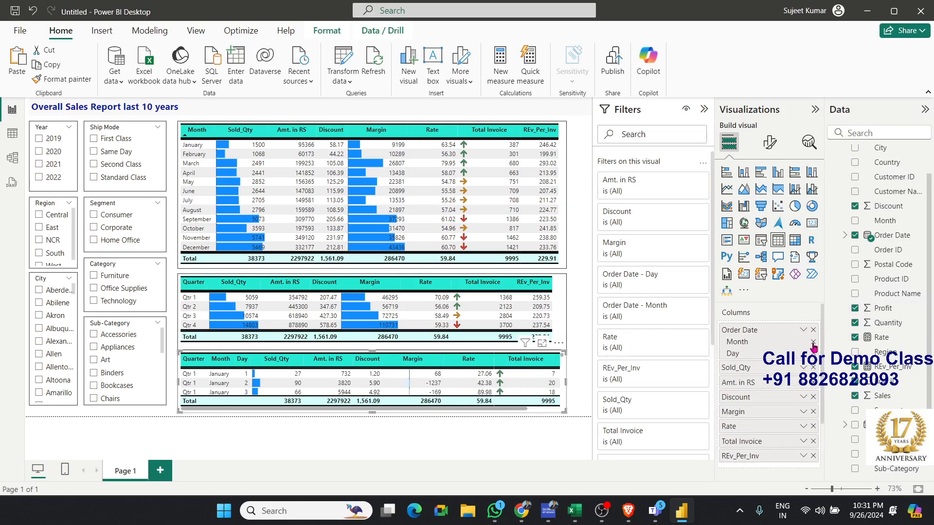
left_click(812, 343)
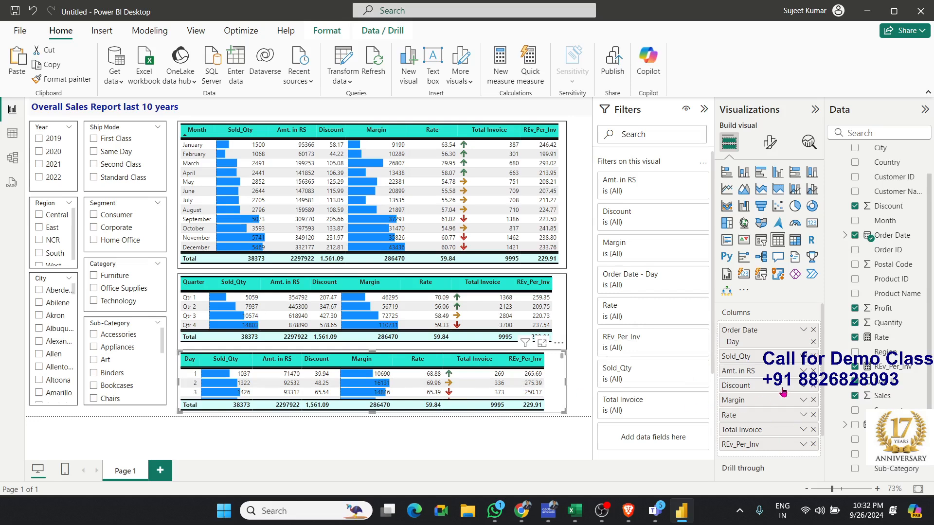
Step: Convert the daily table to a matrix and try Order Date Day as the column field and Sold_Qty as the row field
left_click(798, 244)
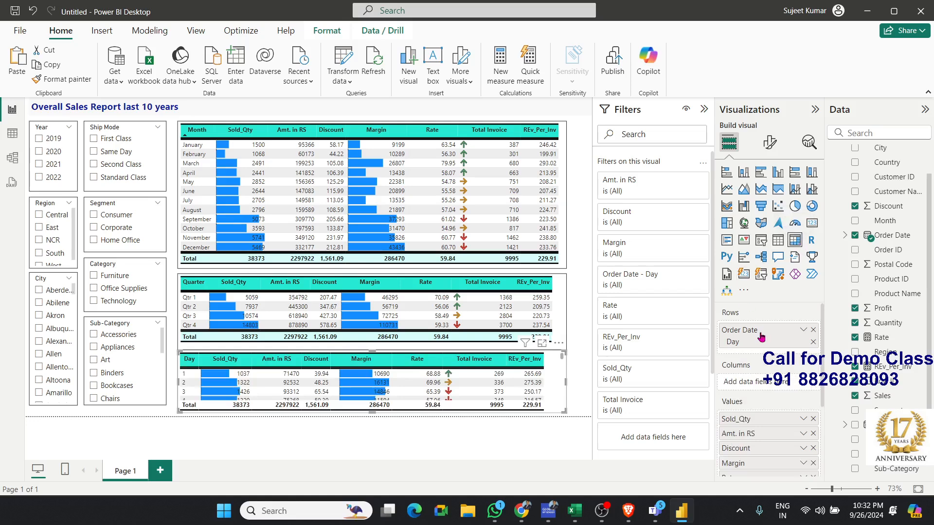
left_click_drag(761, 336, 763, 386)
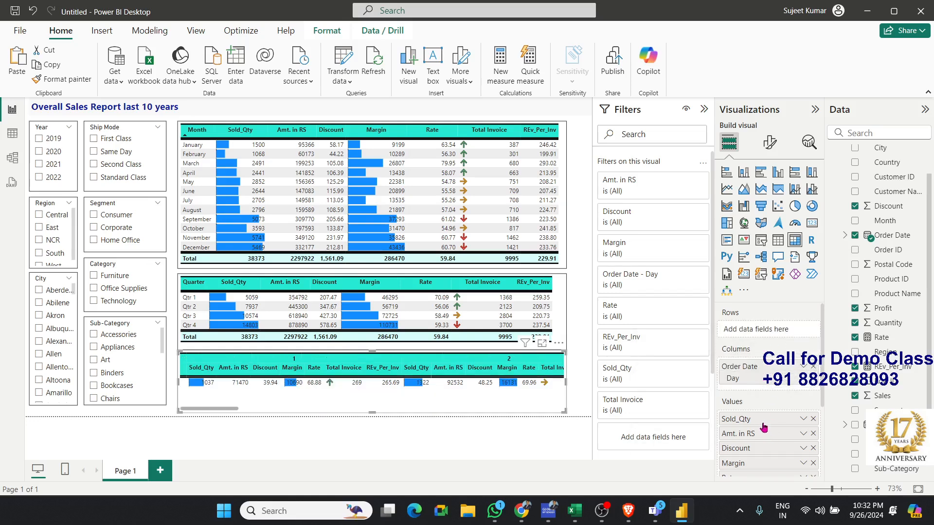
left_click_drag(763, 426, 768, 336)
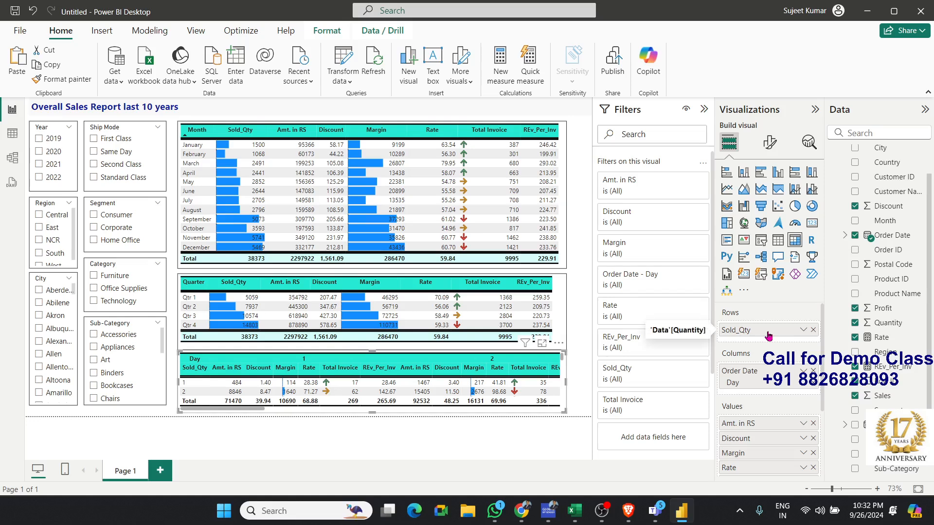
left_click_drag(768, 335, 770, 414)
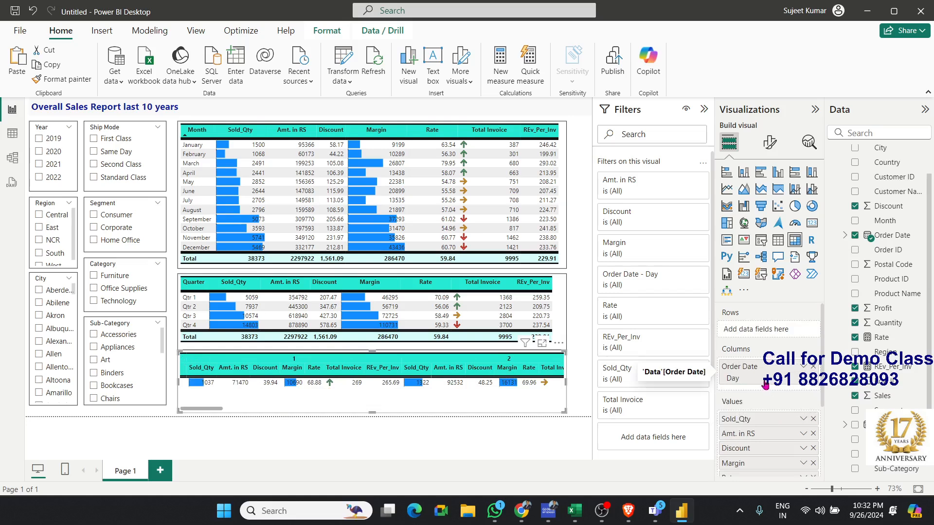
left_click_drag(765, 382, 763, 339)
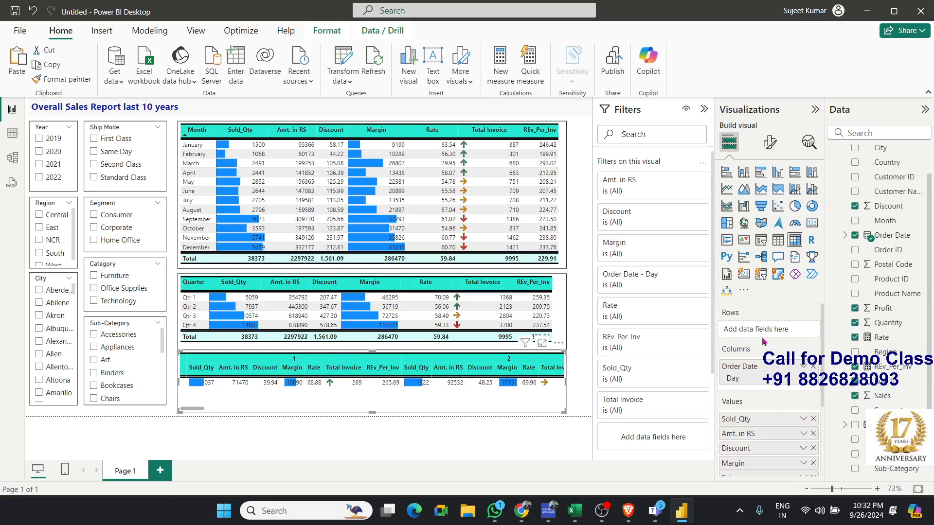
Step: Convert the daily matrix back to a table and move the Order Date Day field to the first column
left_click(774, 241)
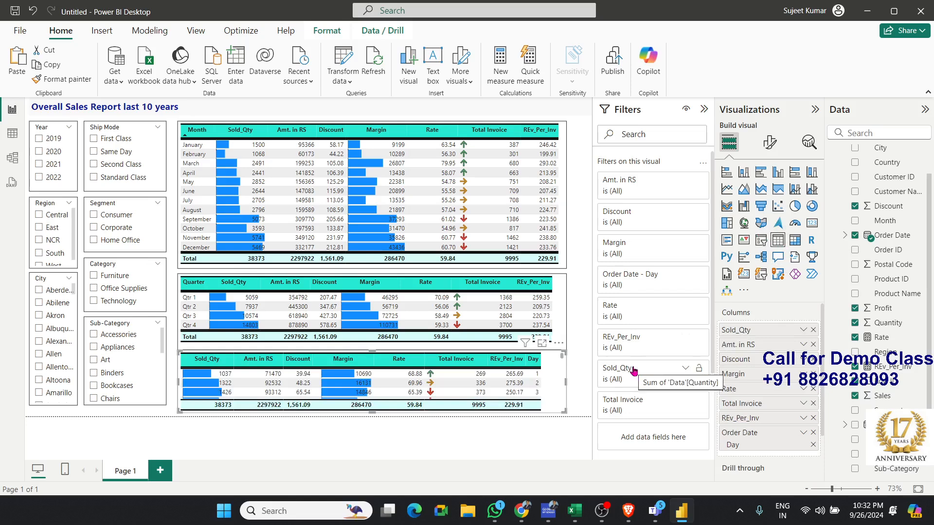
left_click(574, 392)
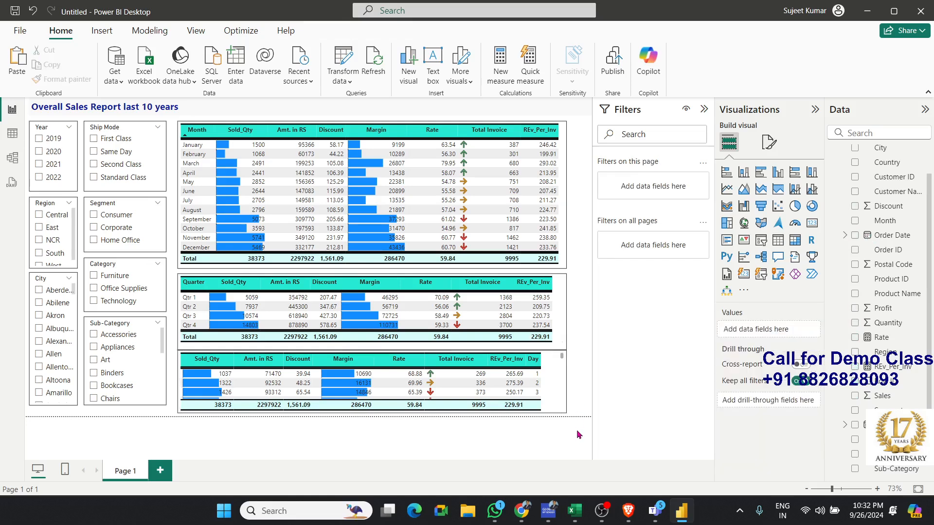
left_click(559, 411)
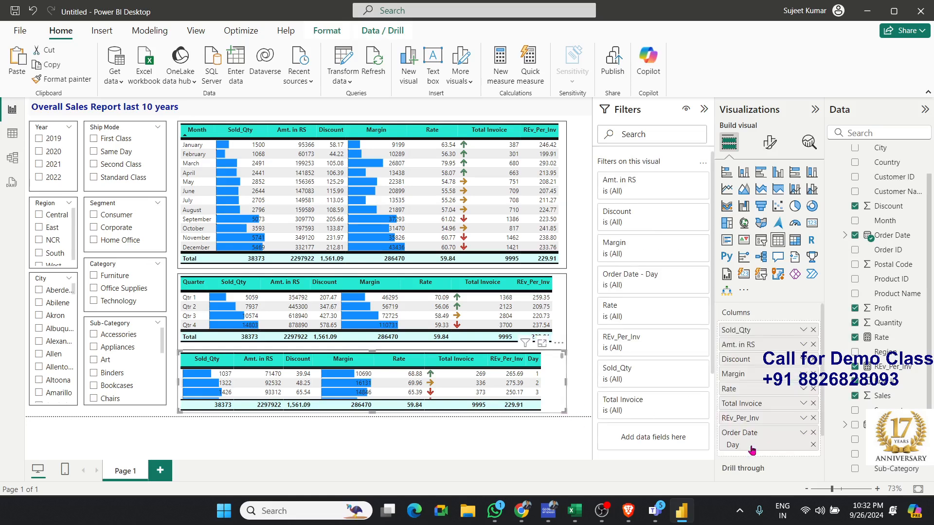
left_click_drag(752, 444, 777, 332)
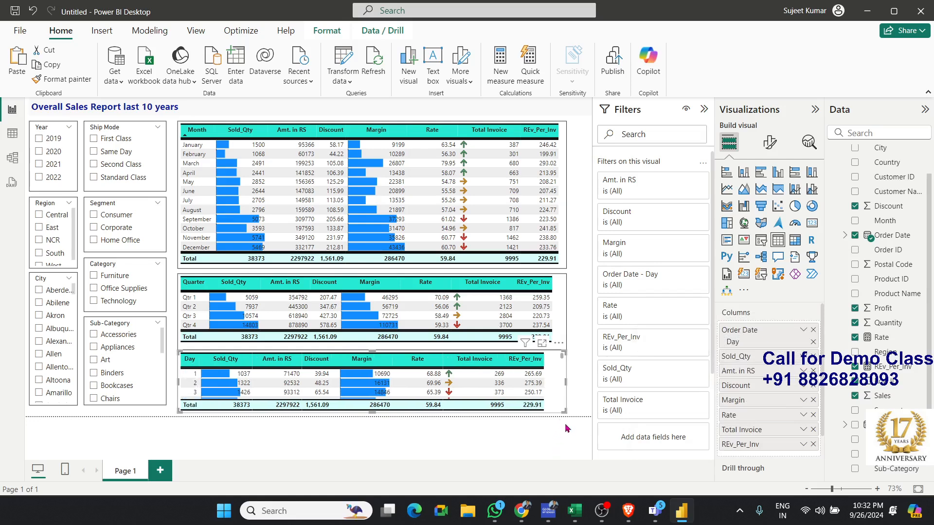
Step: Filter the report to the year 2020 and review the rows of the daily table
left_click(568, 395)
left_click_drag(562, 360, 592, 331)
left_click(581, 322)
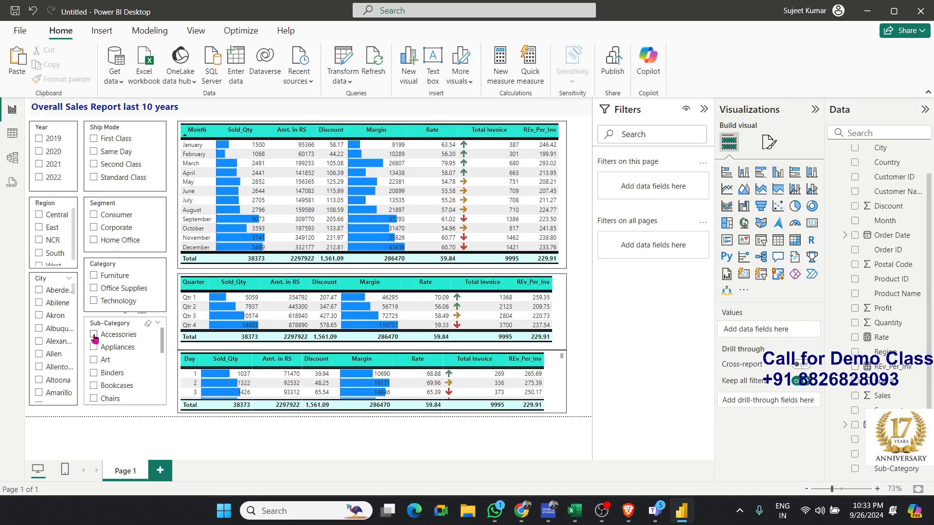
left_click(39, 152)
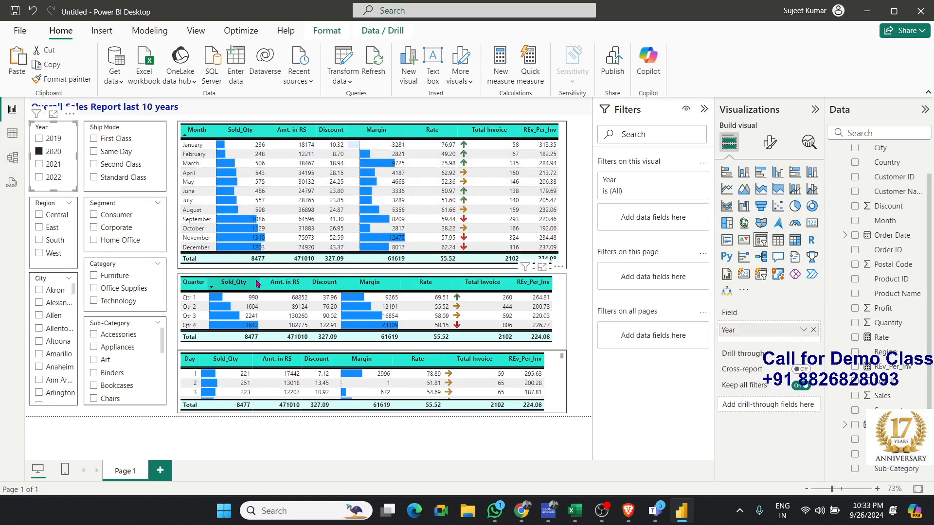
mouse_move(561, 358)
left_mouse_down()
mouse_move(562, 371)
mouse_move(561, 351)
left_mouse_up()
left_click(550, 357)
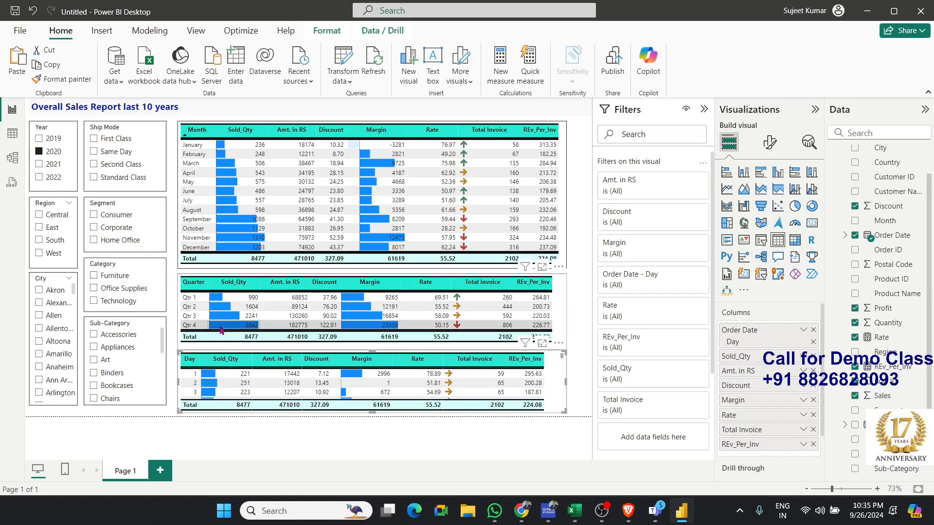
Step: Compare the three tables across the years 2019 to 2022, ending with the report filtered to 2022
left_click(39, 165)
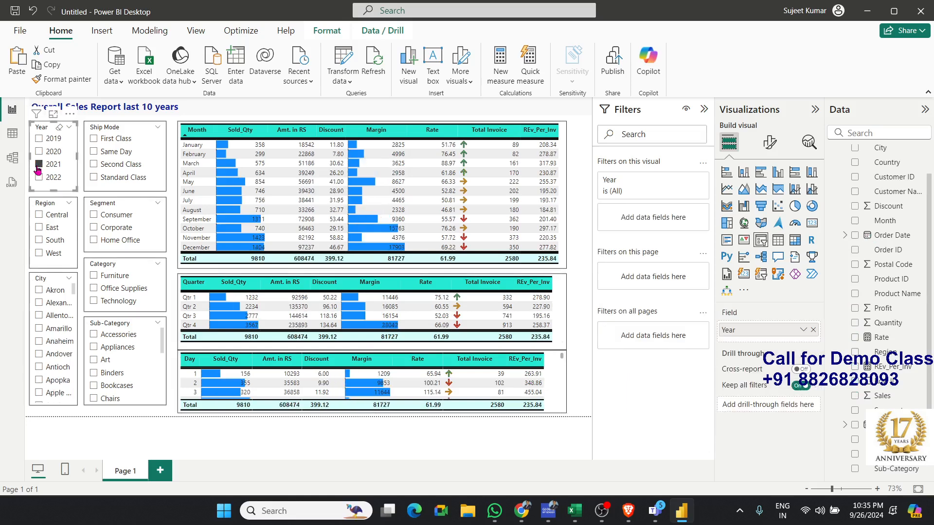
left_click(39, 178)
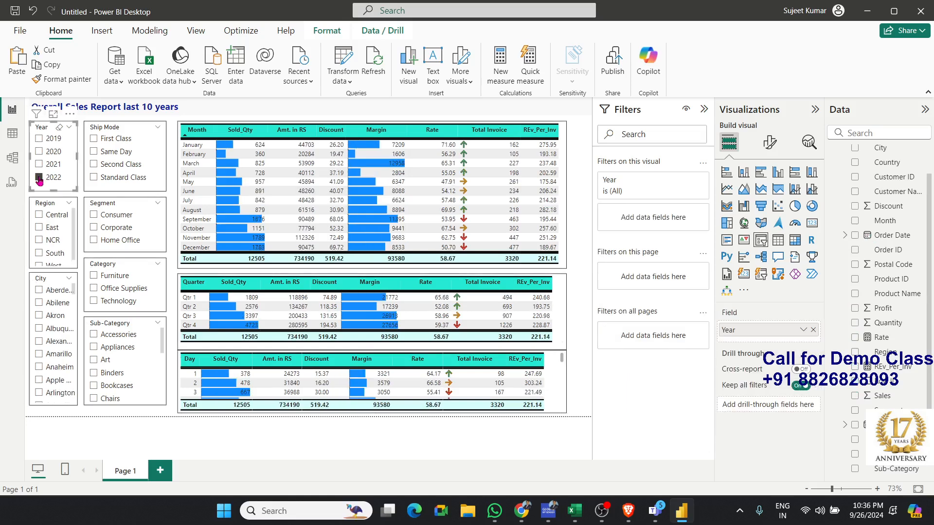
left_click(39, 140)
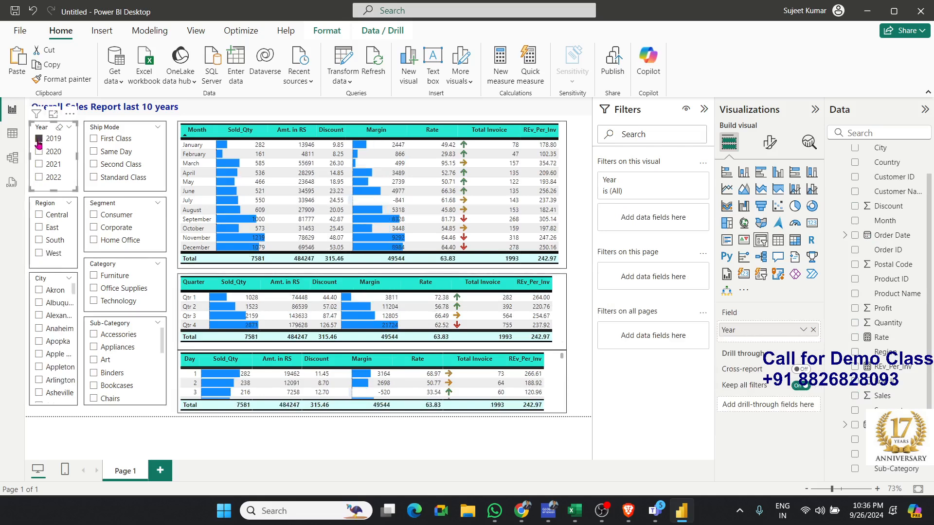
left_click(39, 153)
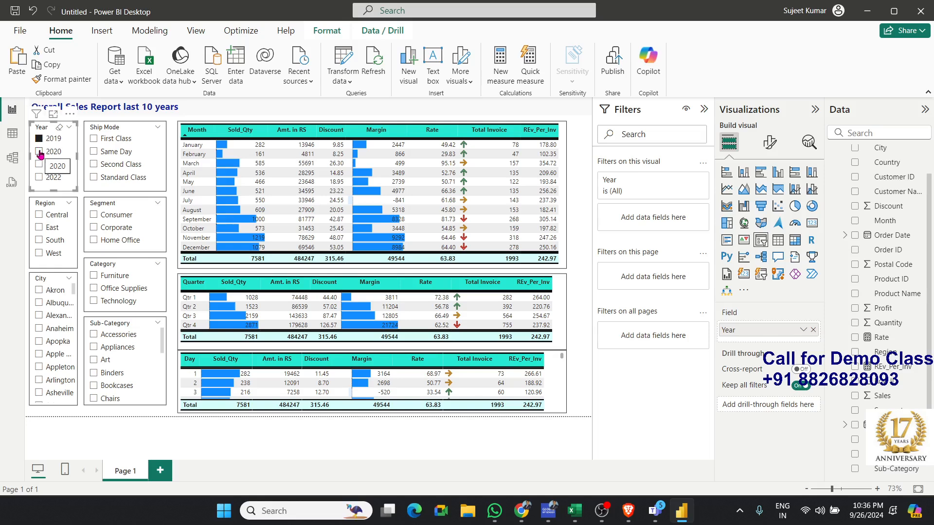
left_click(40, 164)
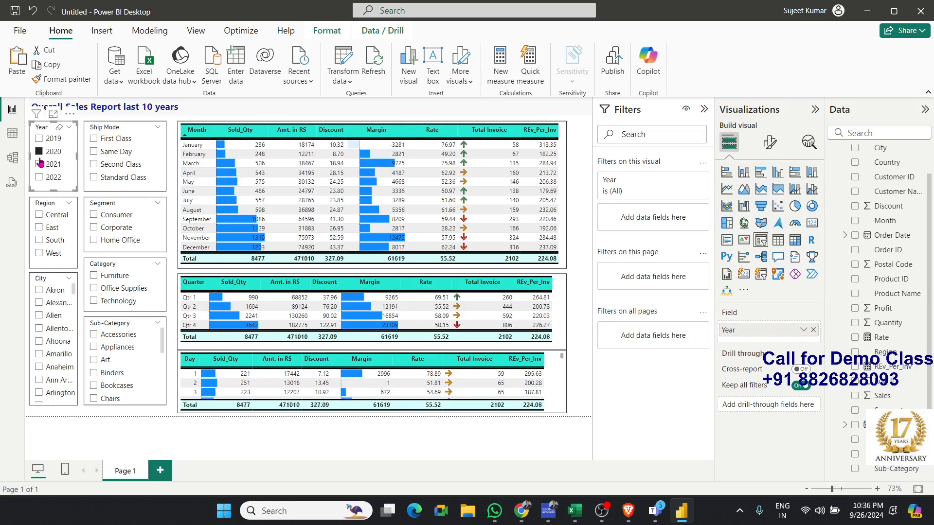
left_click(40, 177)
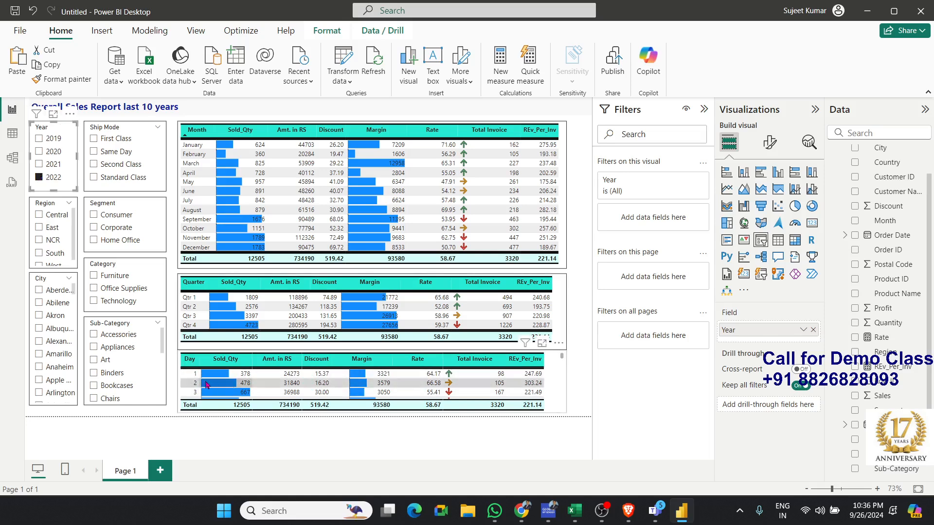
mouse_move(563, 356)
left_mouse_down()
mouse_move(562, 367)
mouse_move(559, 350)
left_mouse_up()
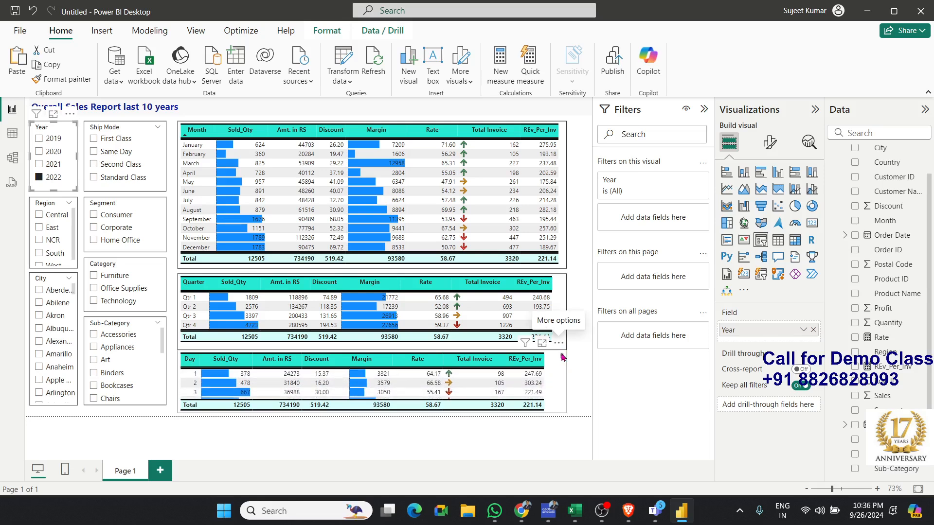
left_click(558, 353)
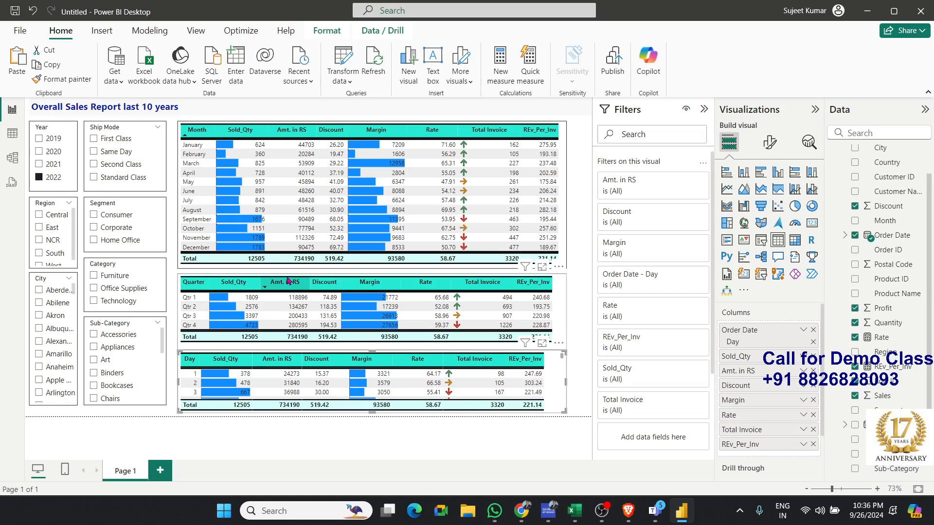
Step: Cross-filter the quarterly and daily tables by January and by March from the monthly table, clearing the selection after each month
left_click(194, 146)
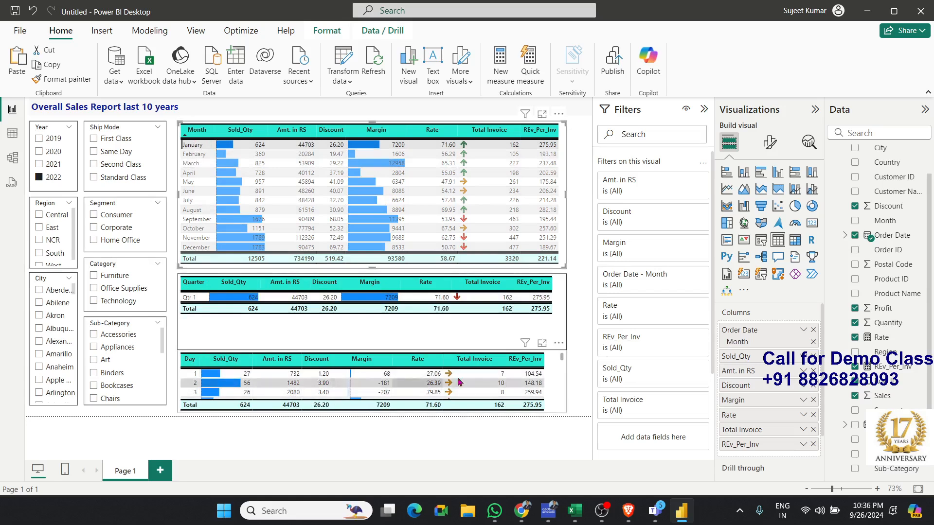
left_click_drag(562, 359, 550, 339)
scroll(563, 391, "up", 2)
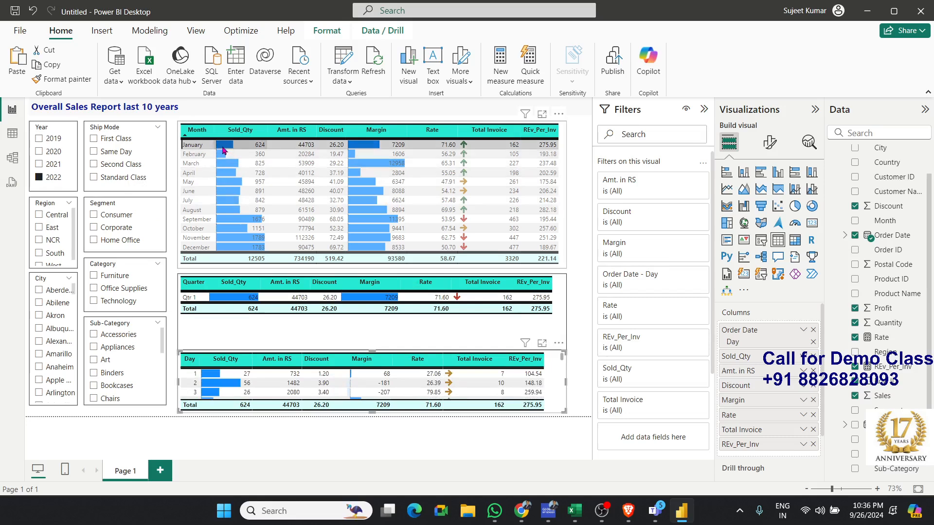
left_click(223, 150)
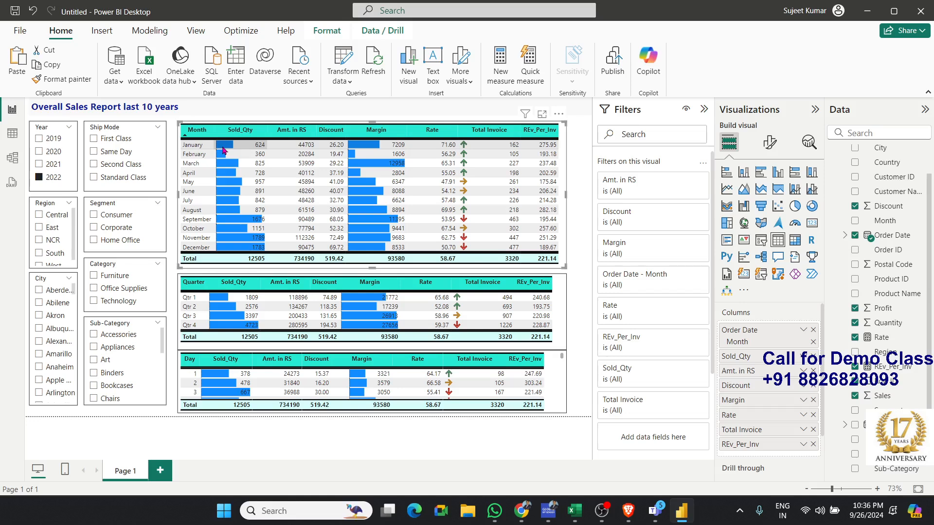
left_click(261, 166)
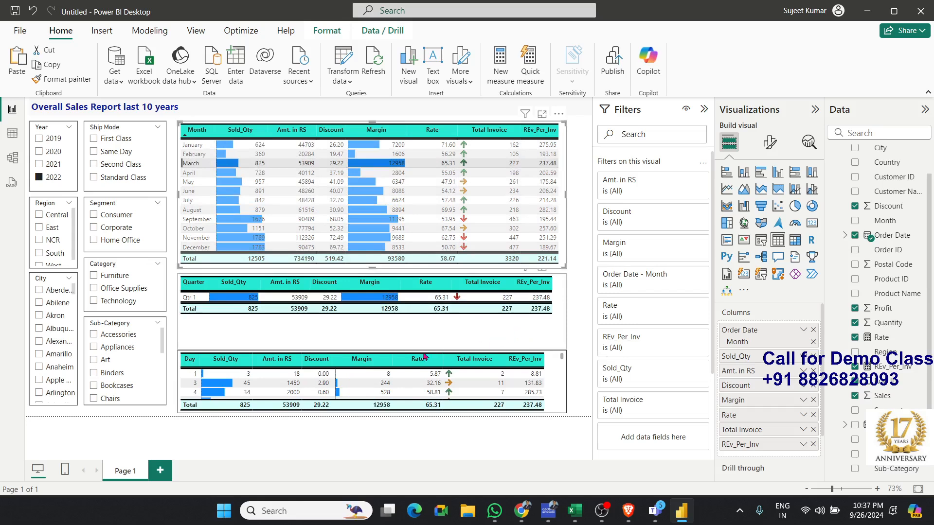
left_click(246, 164)
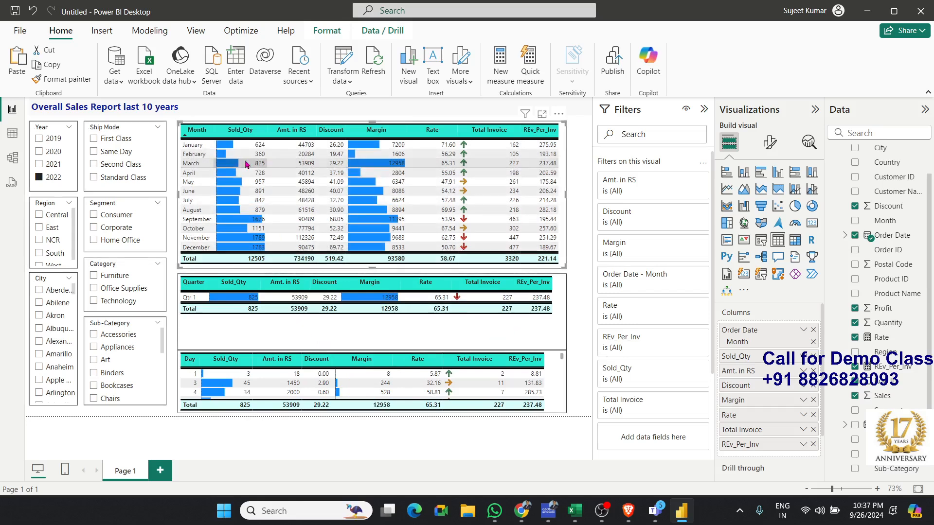
Step: Filter the report to First Class ship mode, East region, Corporate segment, Technology category and Phones sub-category
left_click(97, 141)
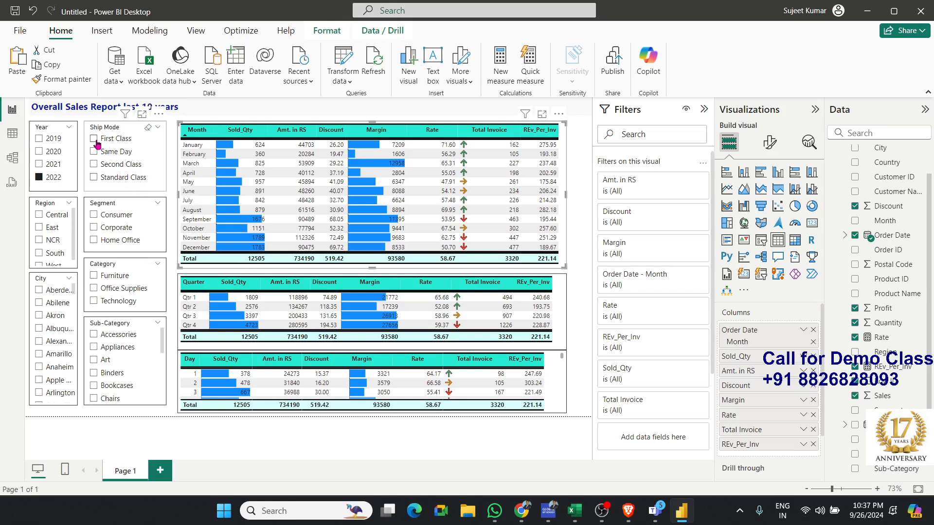
left_click(39, 229)
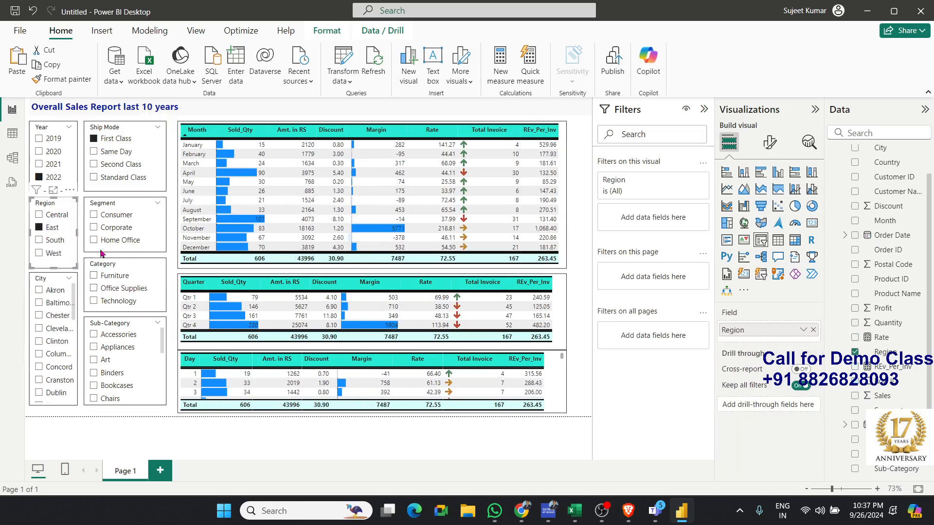
left_click(94, 227)
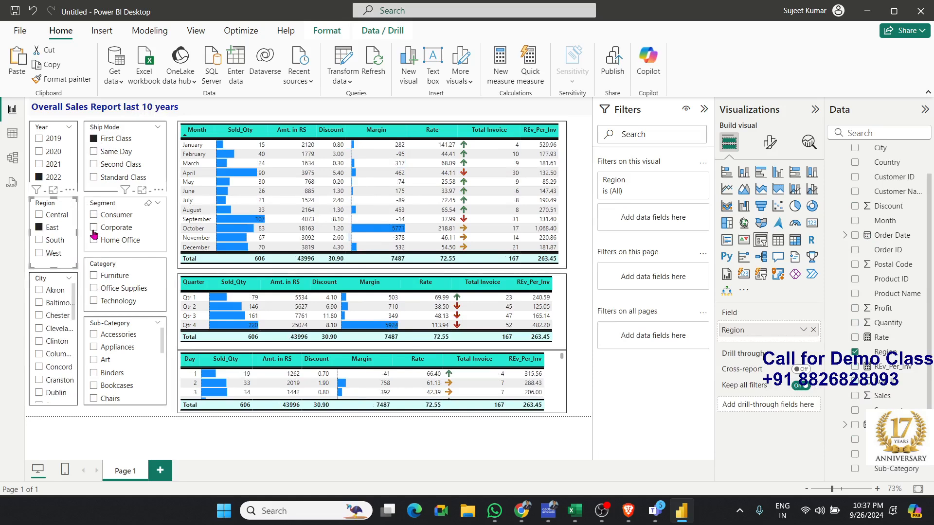
left_click(94, 302)
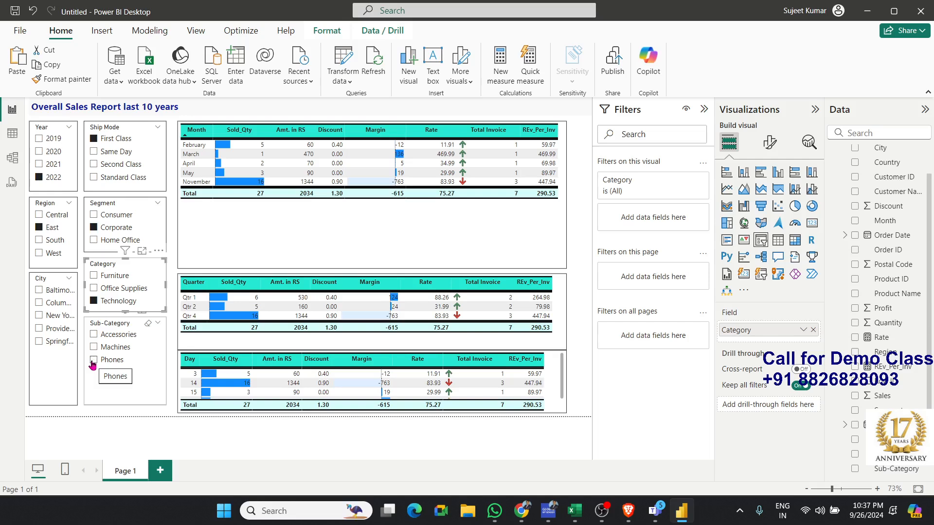
left_click(93, 361)
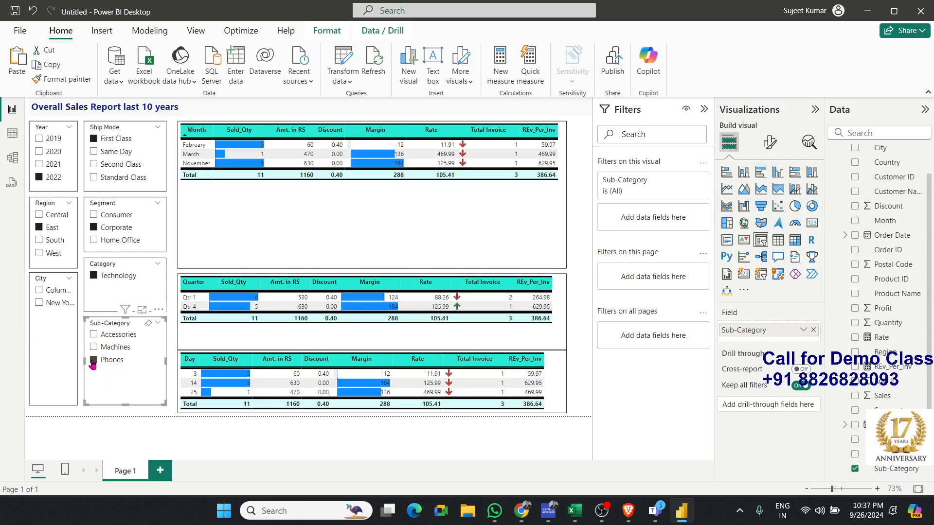
Step: Clear the sub-category, category, segment, ship mode and region filters, leaving only the year 2022 selected
left_click(93, 360)
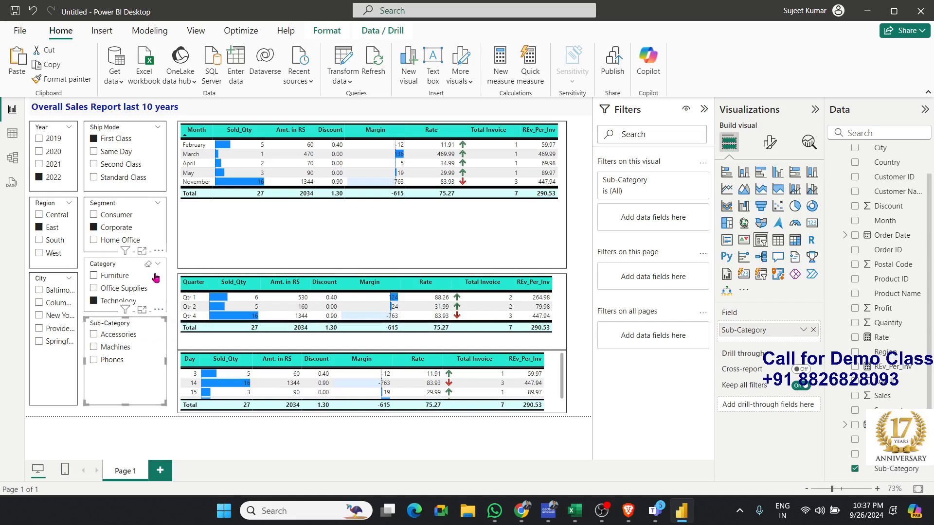
left_click(99, 298)
left_click(96, 228)
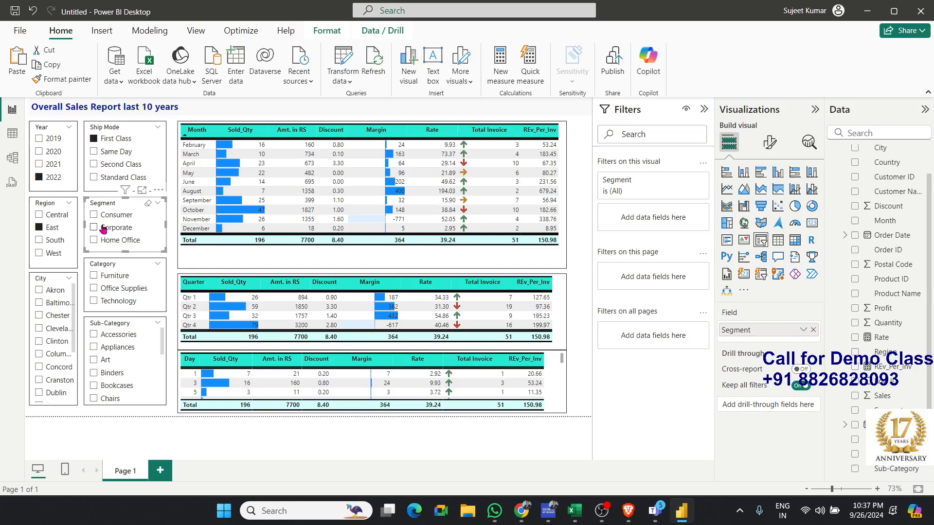
left_click(95, 140)
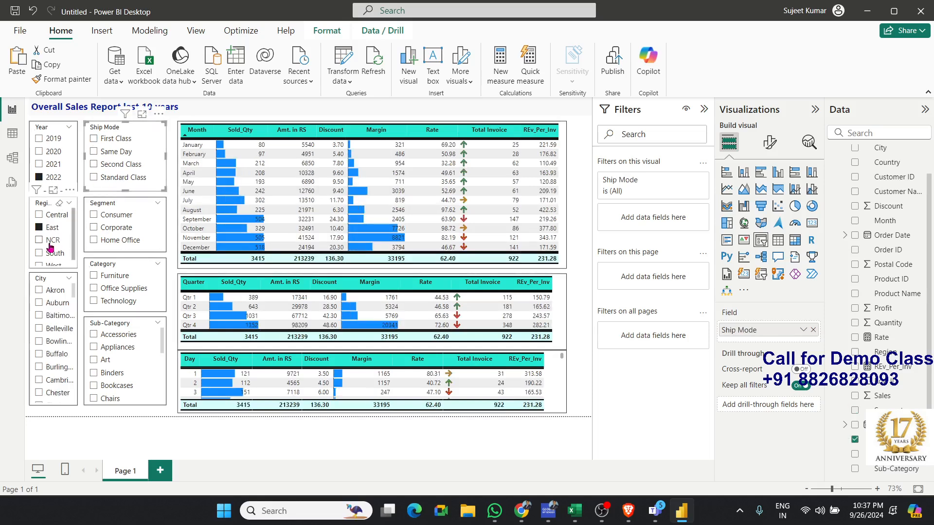
left_click(39, 228)
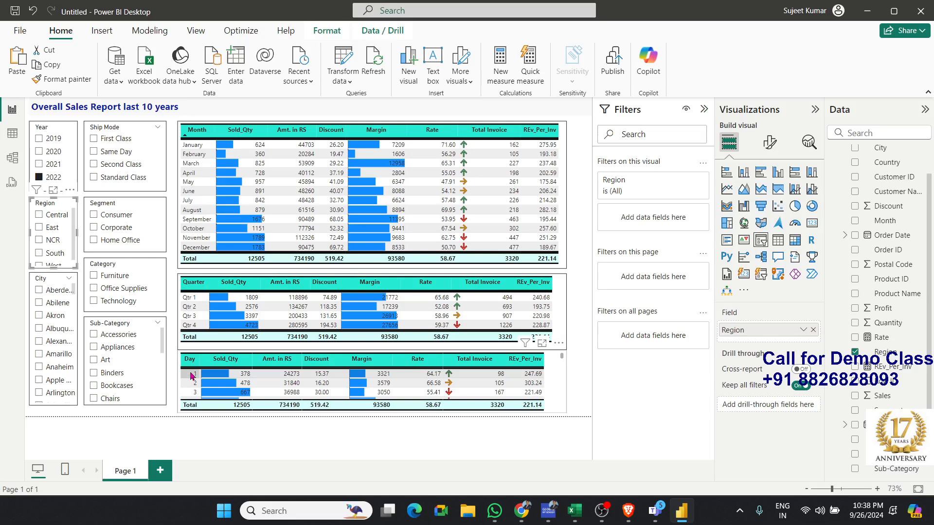
Step: Compare the quarterly and daily tables for January, February and both months combined using the monthly table's rows, and clear the selection
left_click(199, 146)
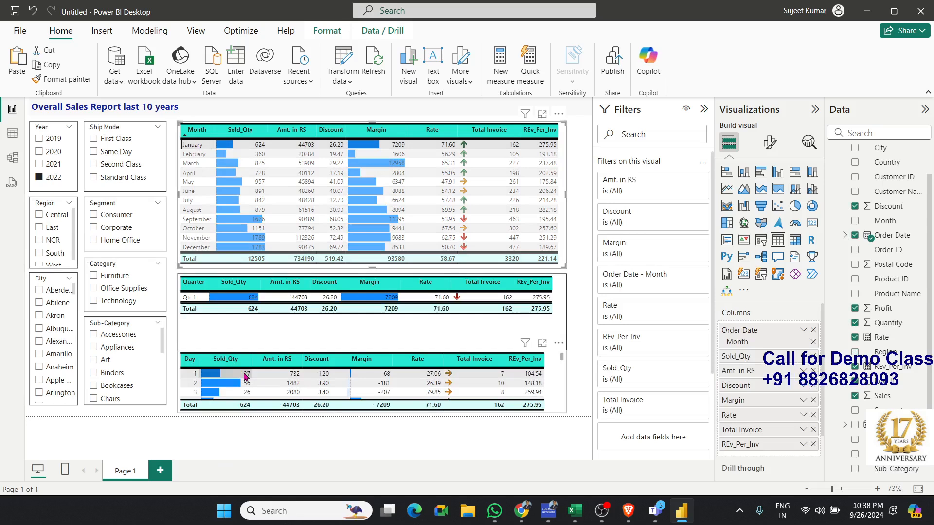
left_click_drag(192, 147, 193, 149)
left_click(194, 156)
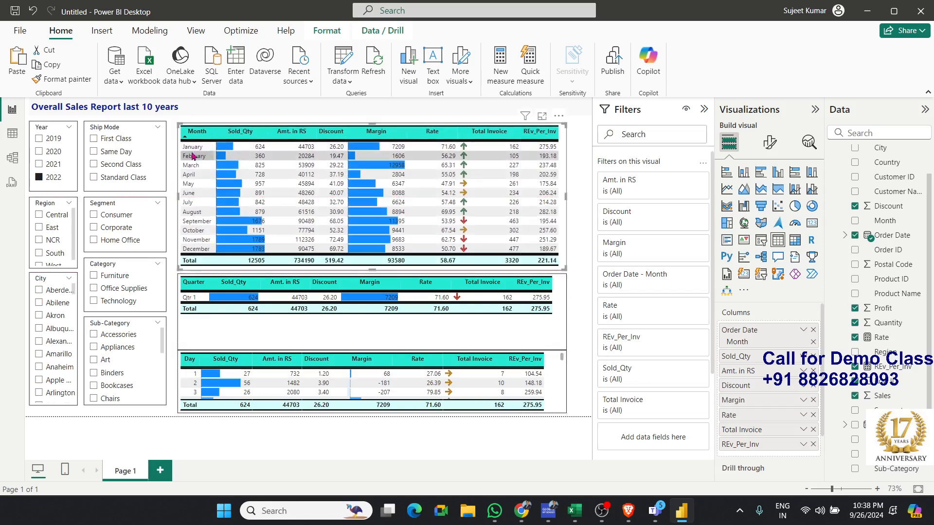
left_click(193, 156)
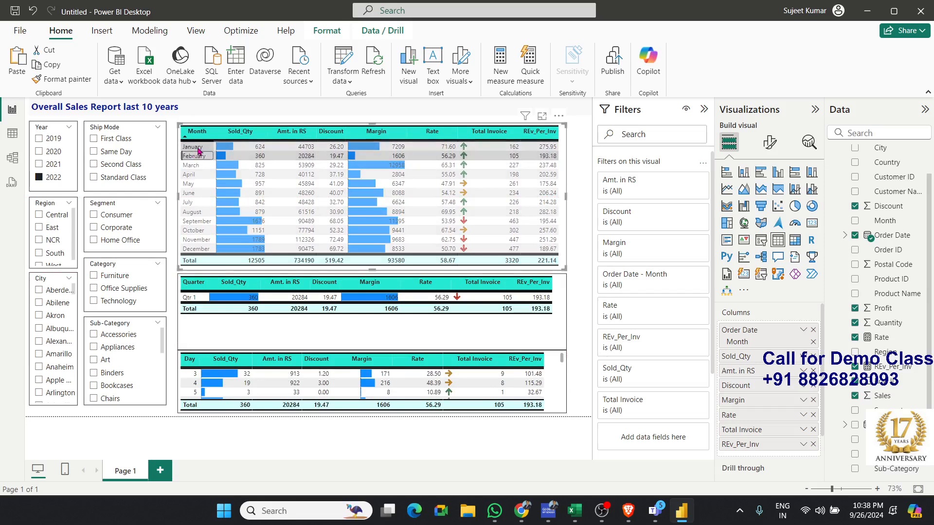
left_click(193, 146, "ctrl")
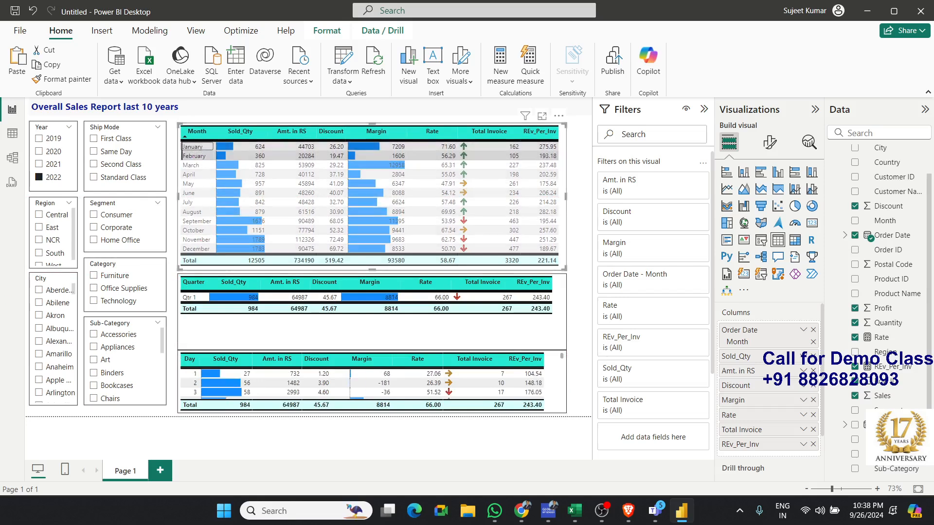
left_click(193, 156)
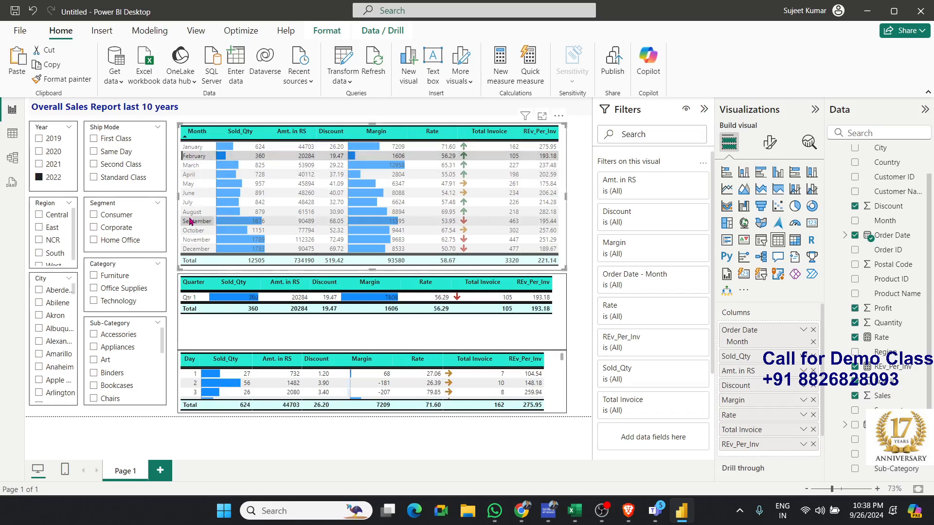
left_click(194, 146)
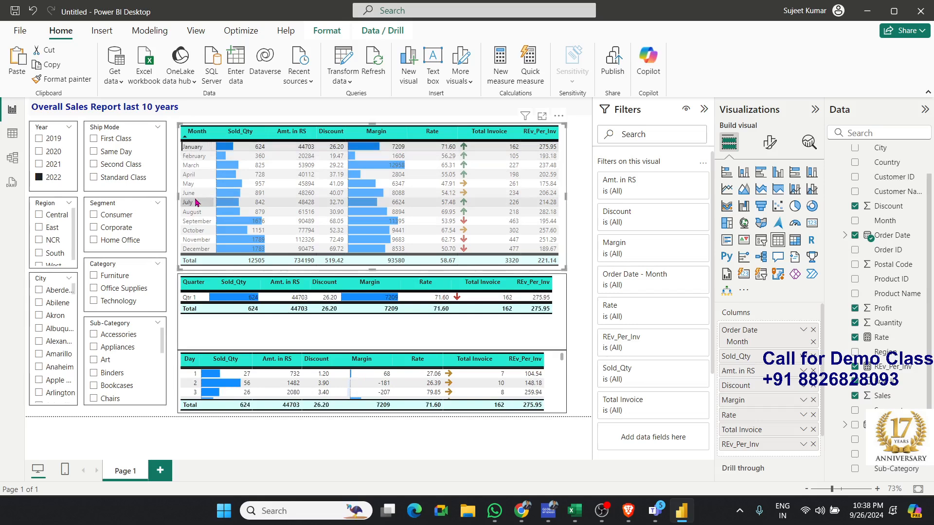
left_click(194, 148)
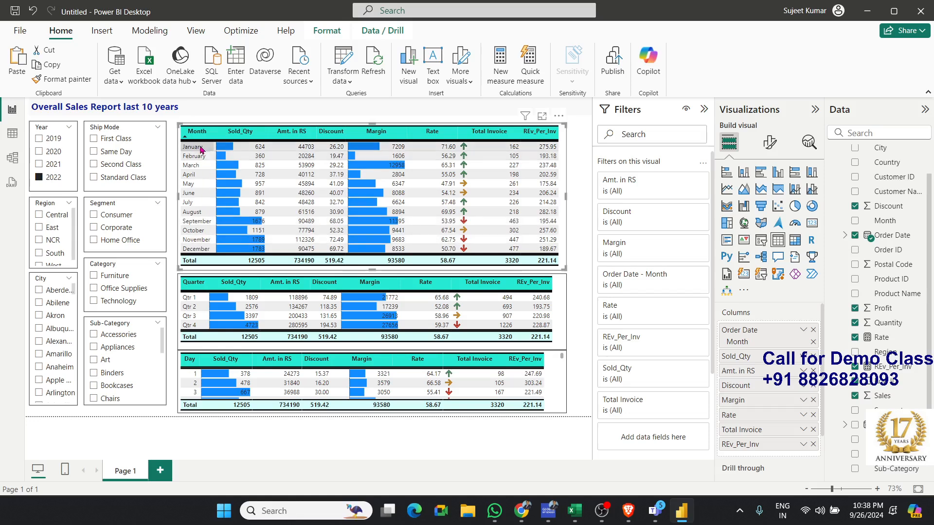
Step: Cross-filter the quarterly and daily tables by January, July and November together and by November alone, and clear the selection
left_click(194, 146)
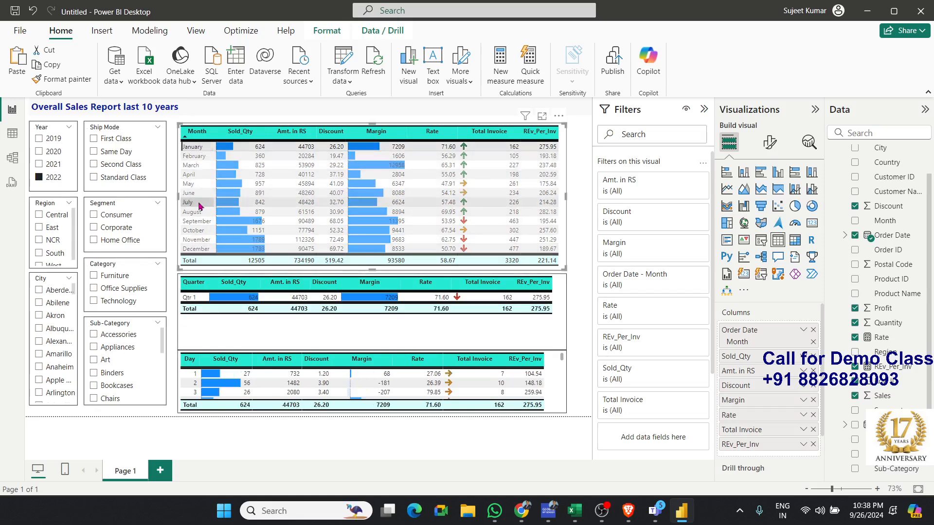
left_click(198, 205, "ctrl")
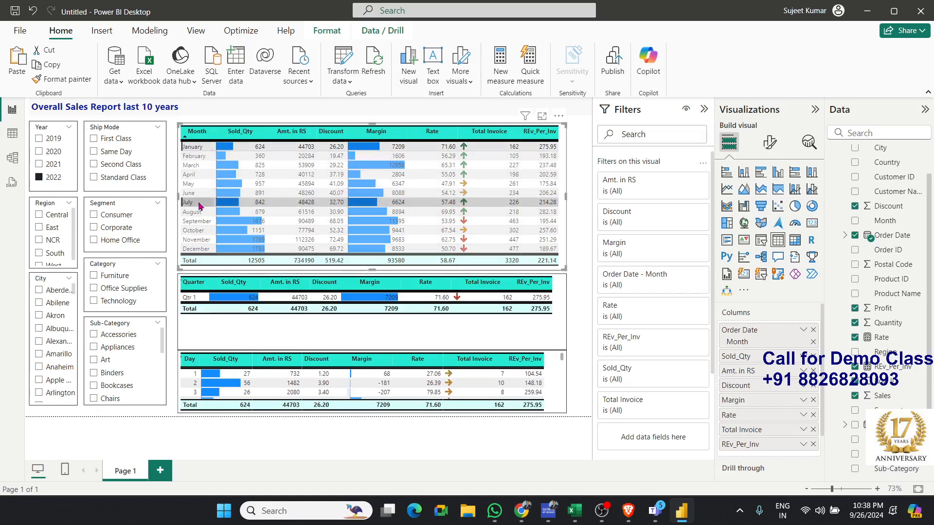
left_click(197, 240, "ctrl")
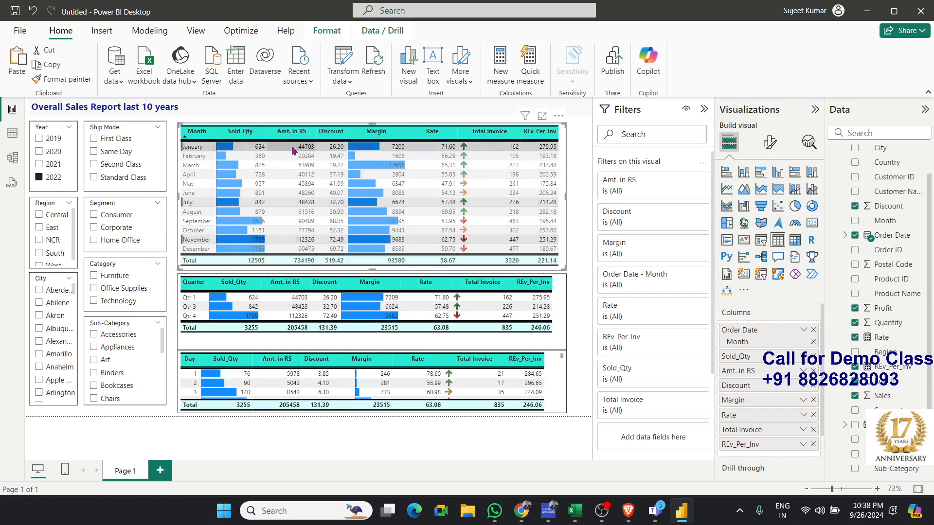
left_click(198, 240)
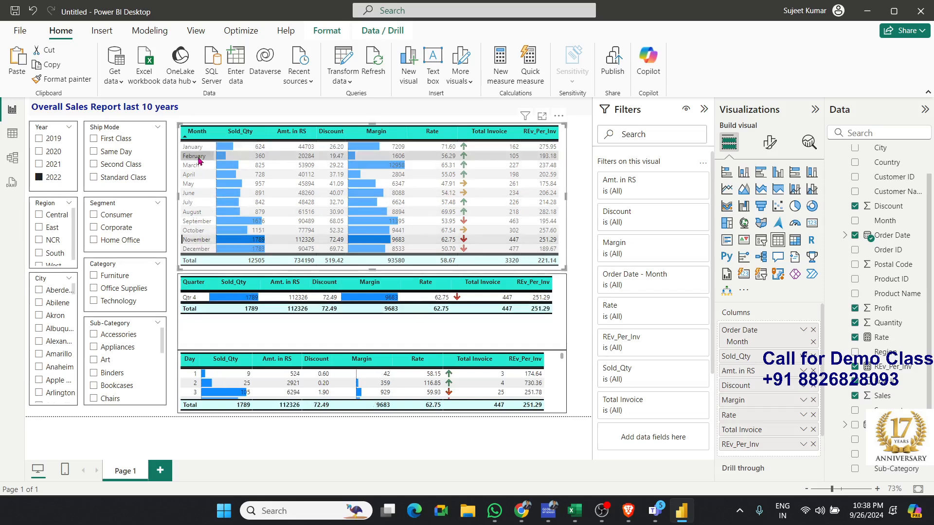
left_click(195, 240)
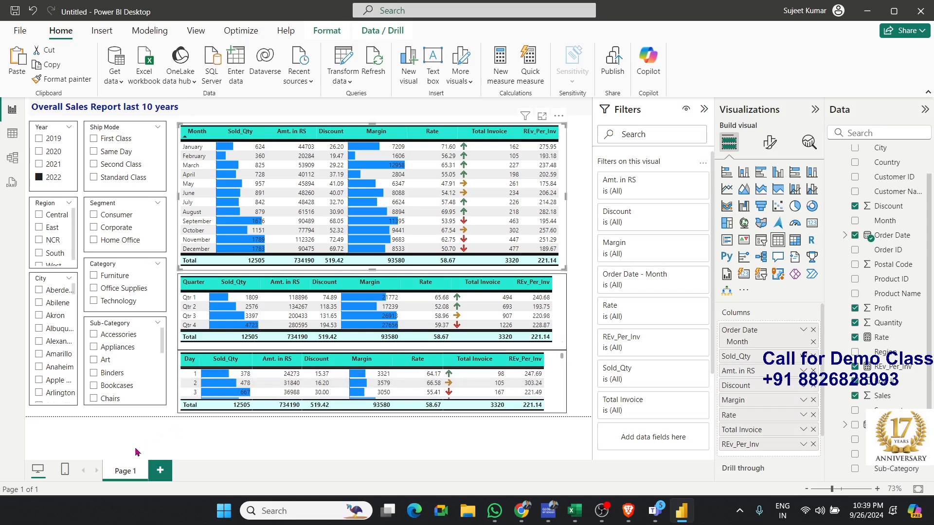
Step: Add a second report page with an empty matrix enlarged across most of the canvas, and return to Page 1
left_click(153, 472)
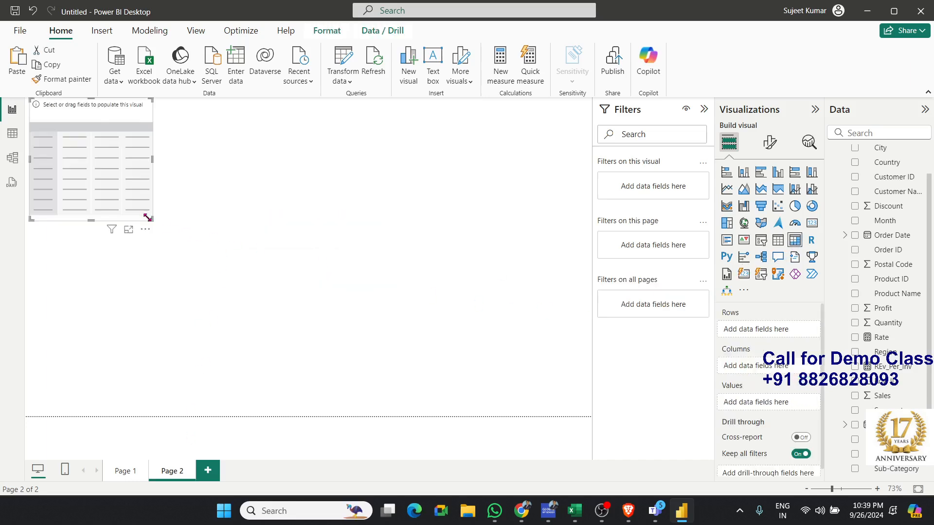
left_click_drag(148, 217, 519, 368)
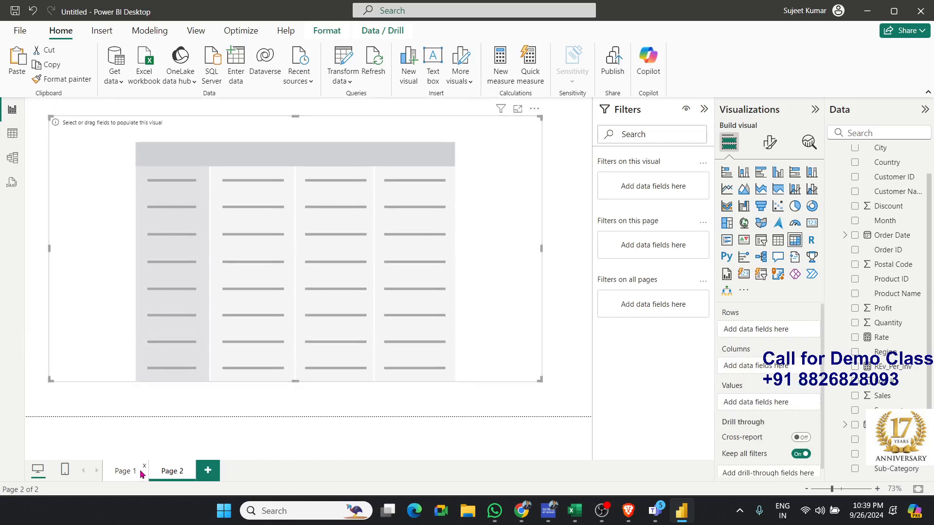
left_click(124, 474)
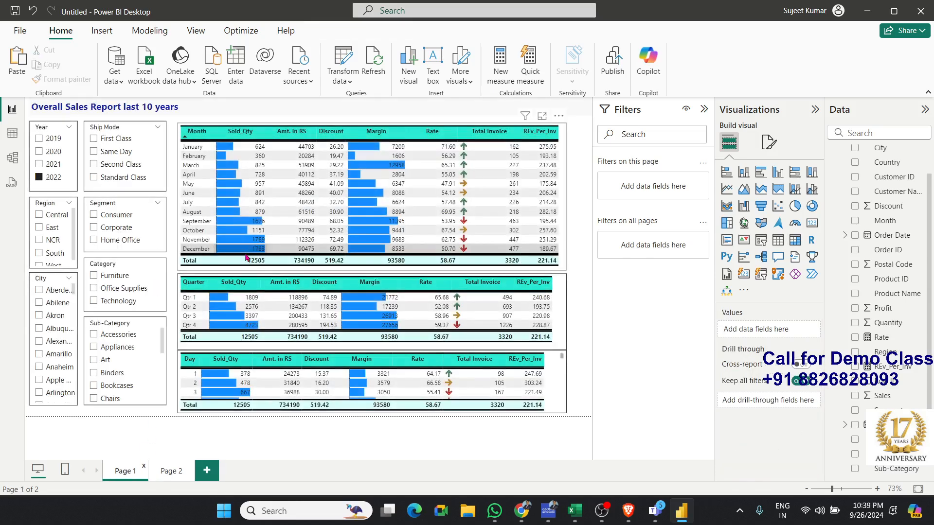
Step: Review the quarterly and daily tables for February and January separately, ending with both months selected together in the monthly table
left_click(191, 158)
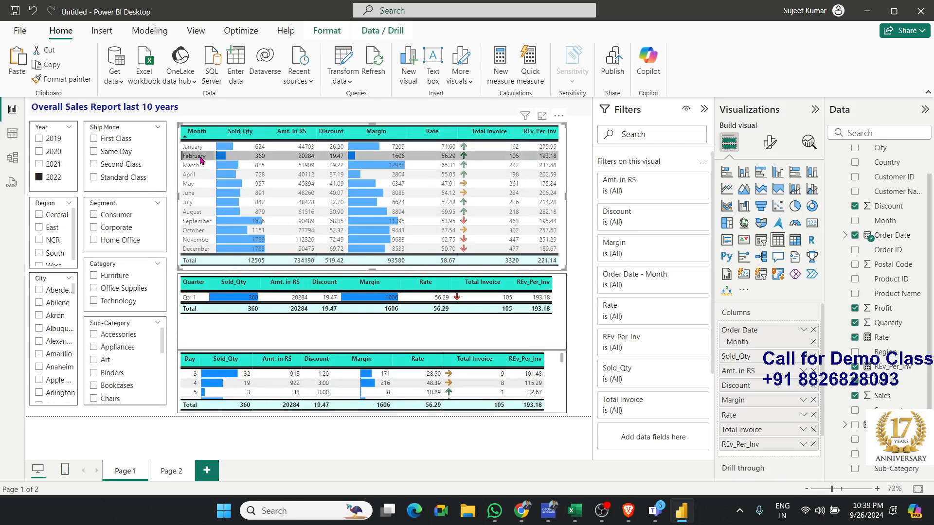
left_click(197, 148)
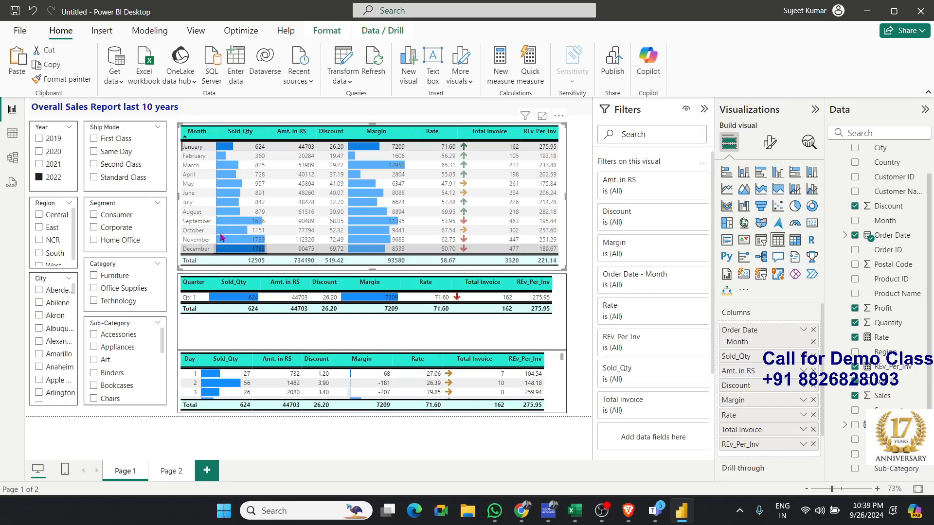
left_click(200, 146)
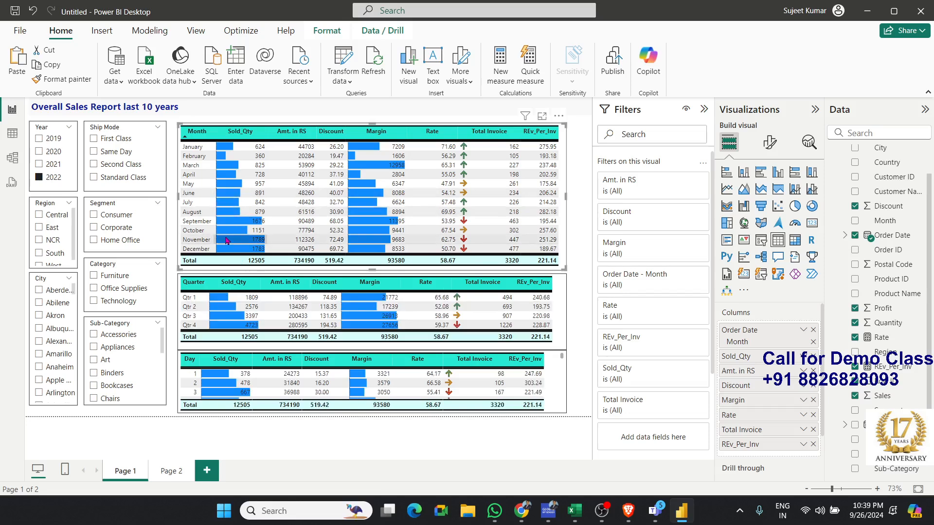
left_click(199, 146)
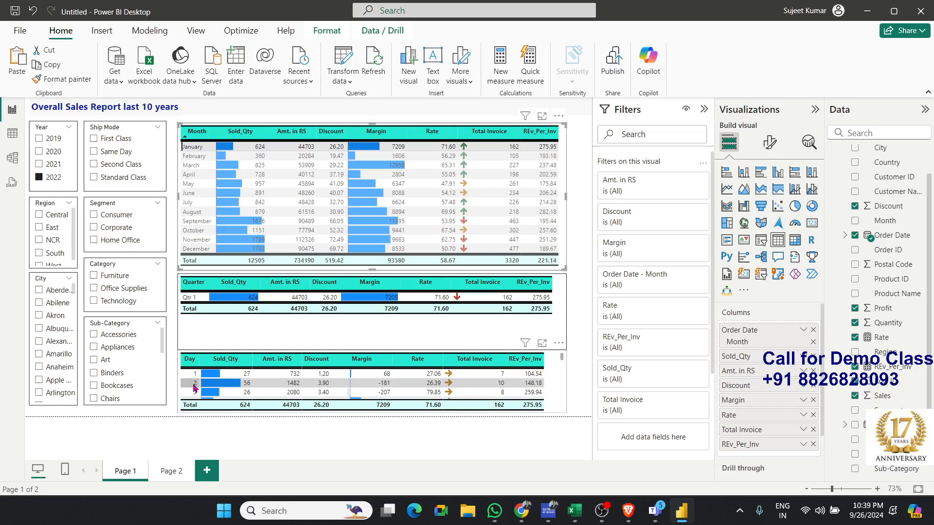
left_click(192, 156)
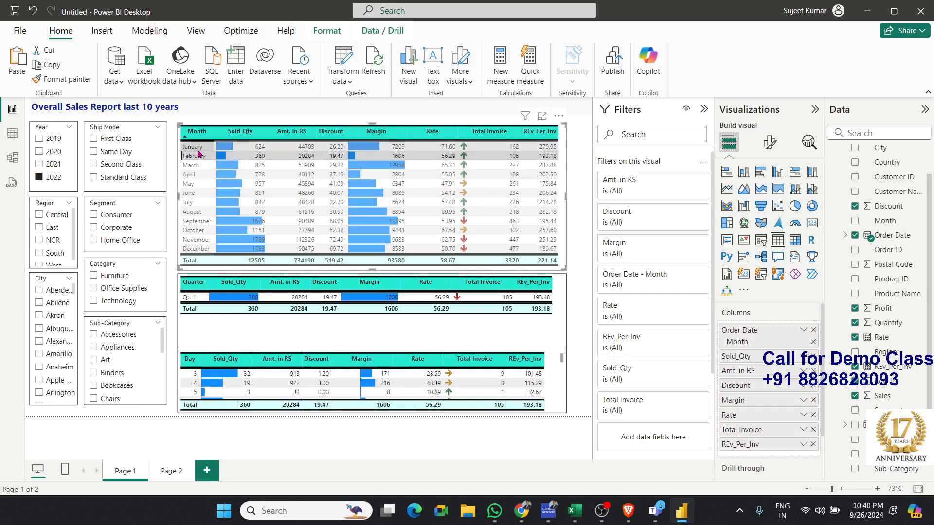
left_click(198, 147, "ctrl")
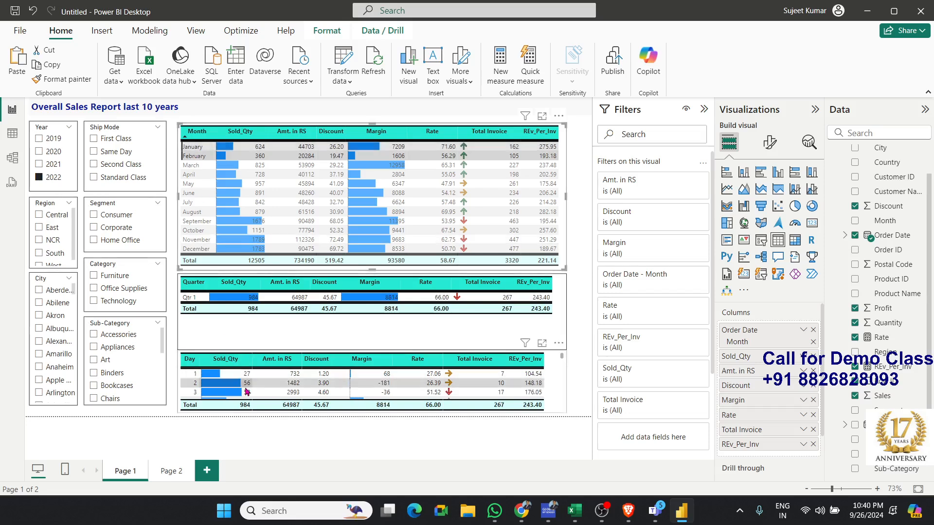
Step: Compare the quarterly and daily tables for February alone and January alone, and clear the month selection
left_click(200, 148, "ctrl")
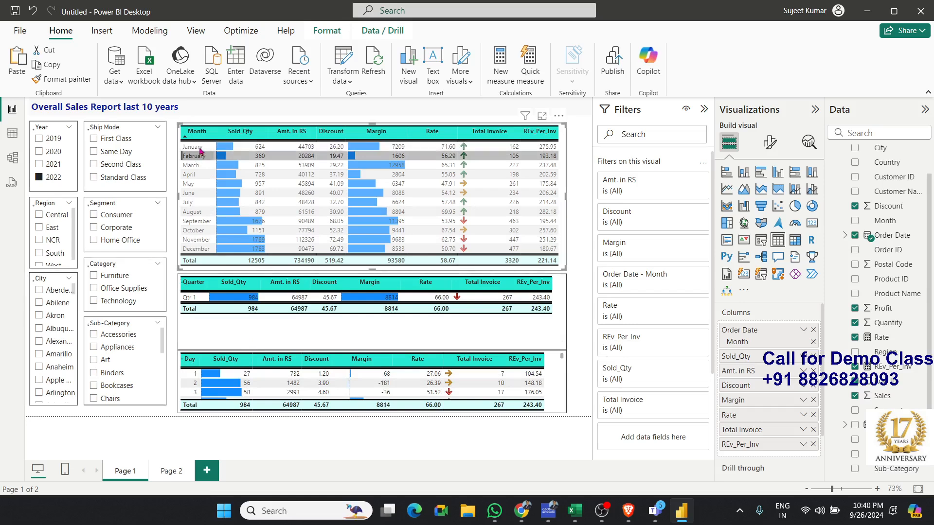
left_click(200, 147)
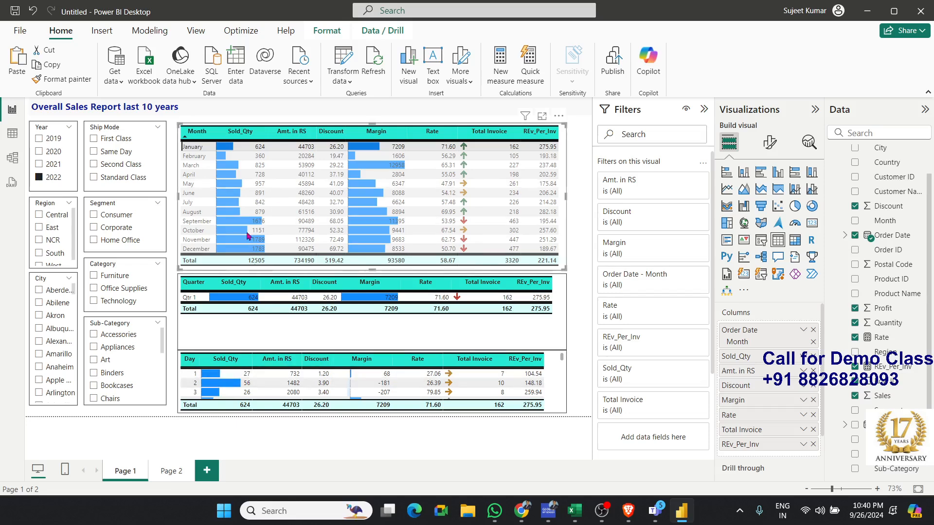
left_click(207, 149)
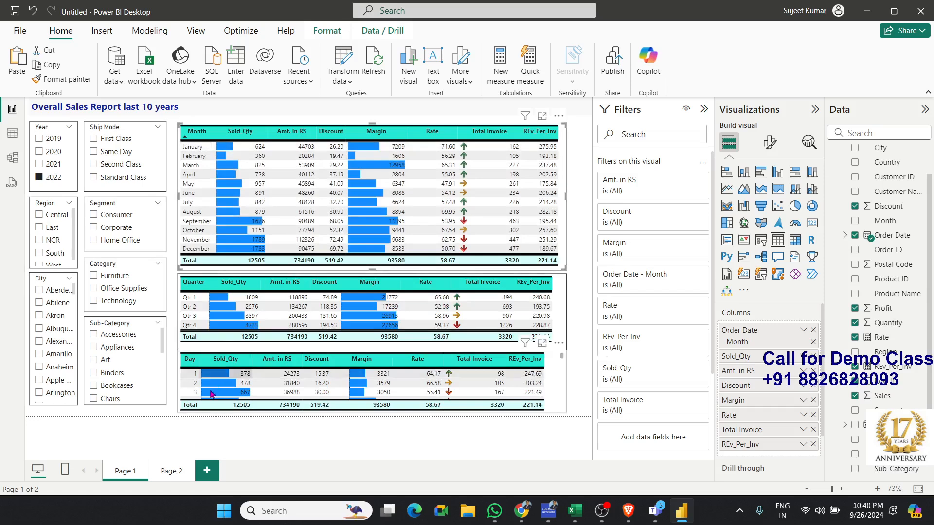
Step: Delete the empty matrix from Page 2, check Page 1 and return to Page 2
left_click(170, 460)
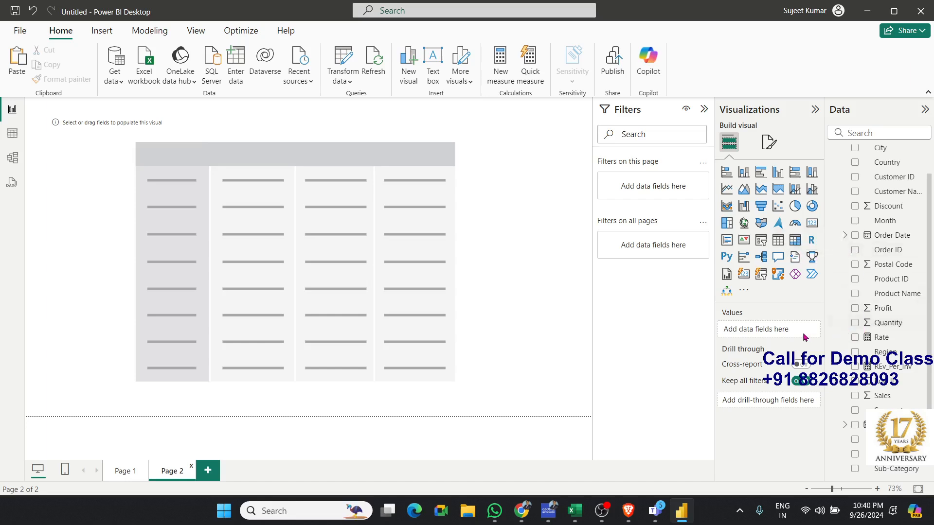
left_click(485, 211)
key("Delete")
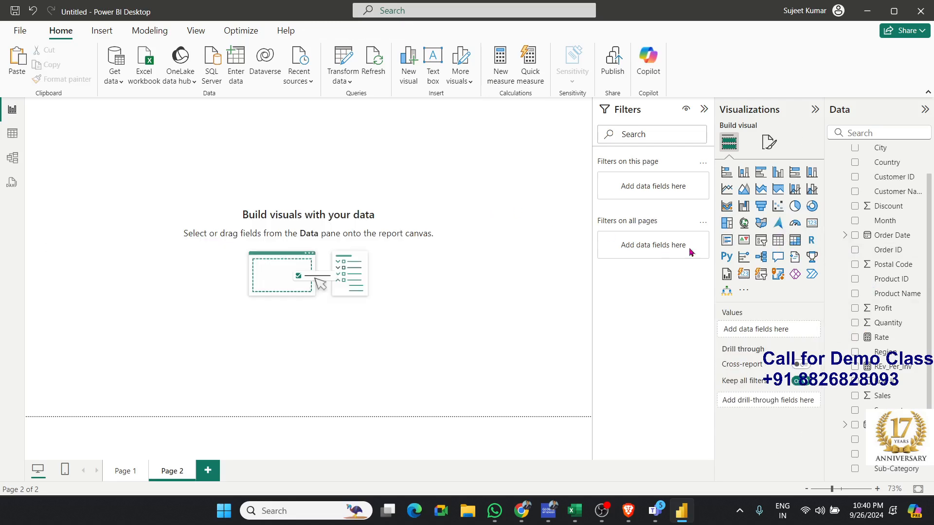
left_click(140, 469)
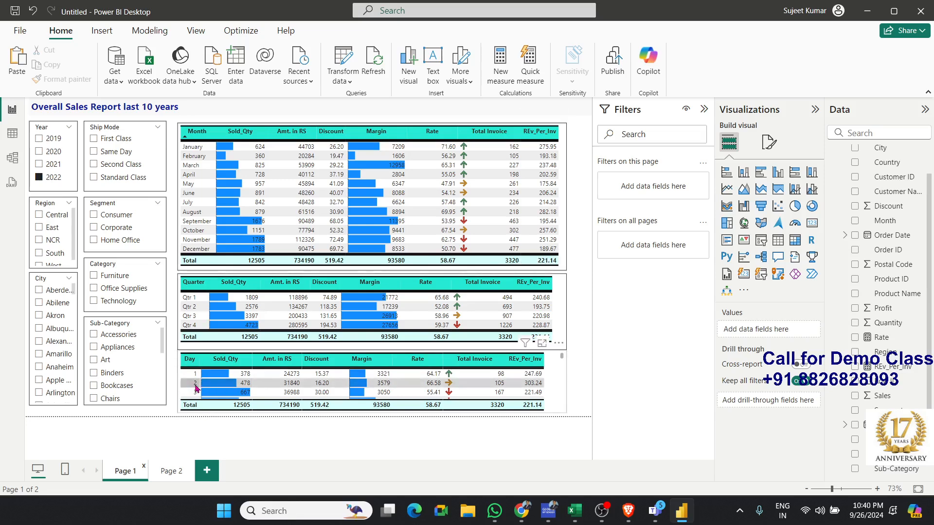
left_click(174, 477)
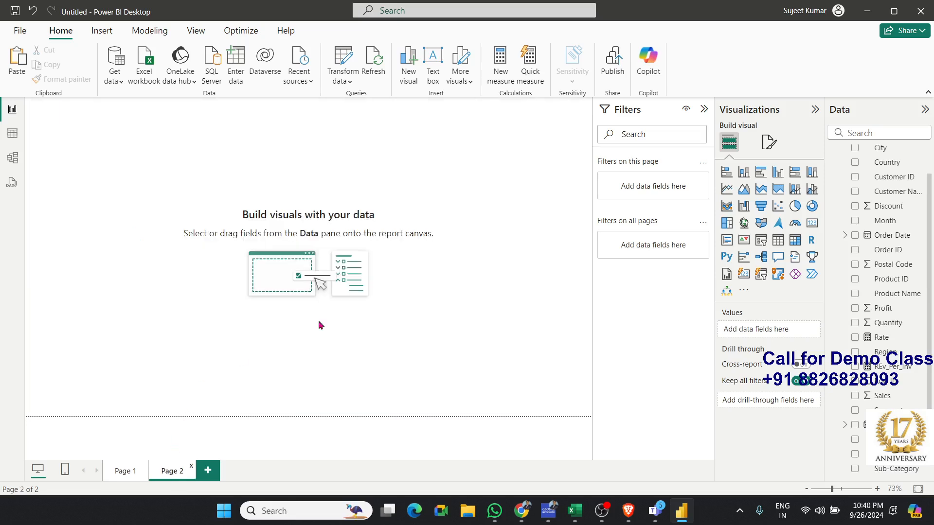
Step: Add an enlarged matrix to Page 2 with only the Month level of Order Date as its columns
left_click(794, 239)
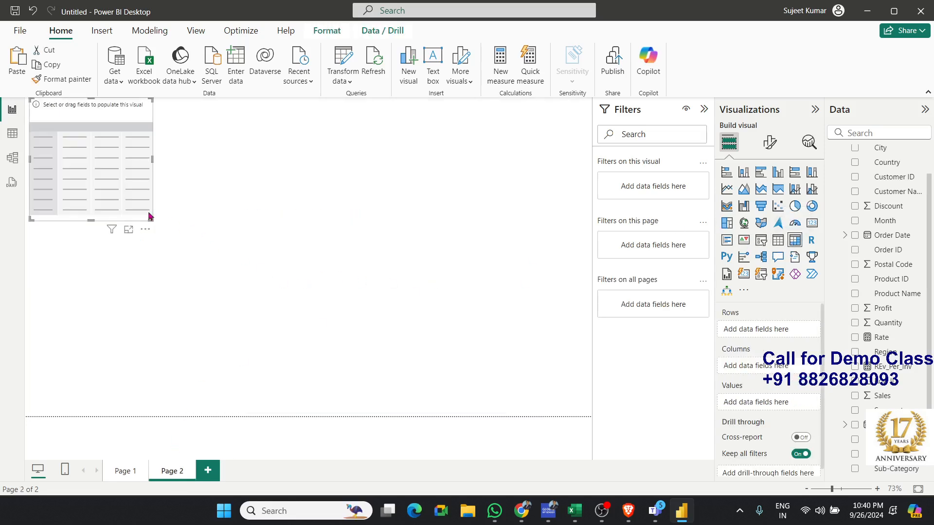
left_click_drag(150, 215, 431, 348)
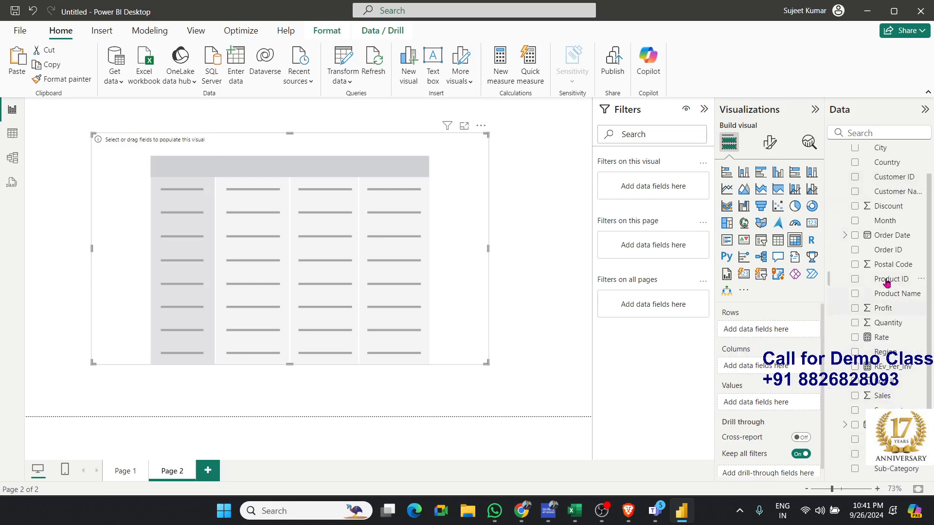
left_click_drag(886, 239, 775, 335)
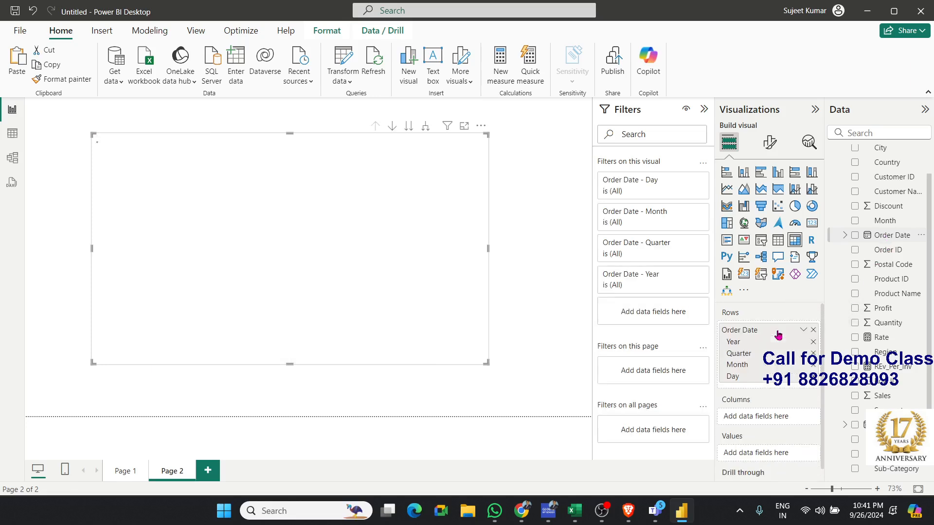
left_click(814, 342)
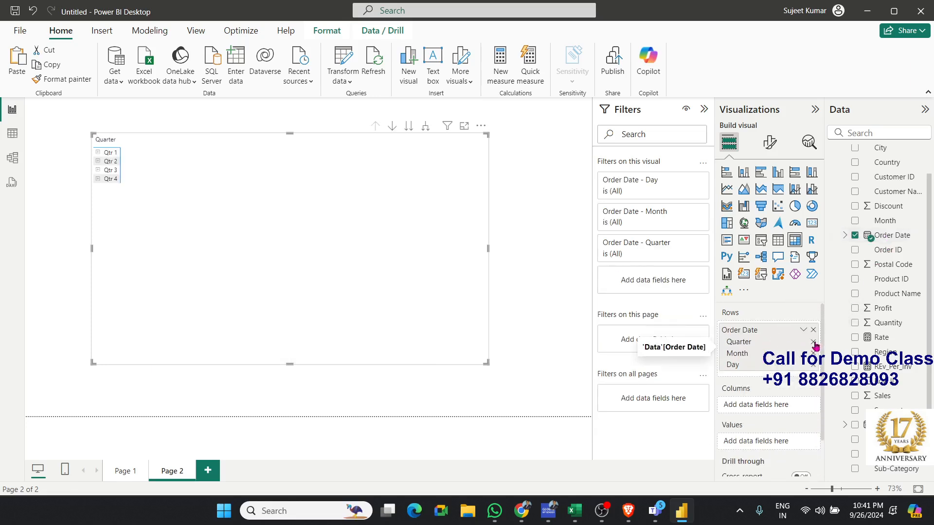
left_click(813, 342)
left_click(813, 354)
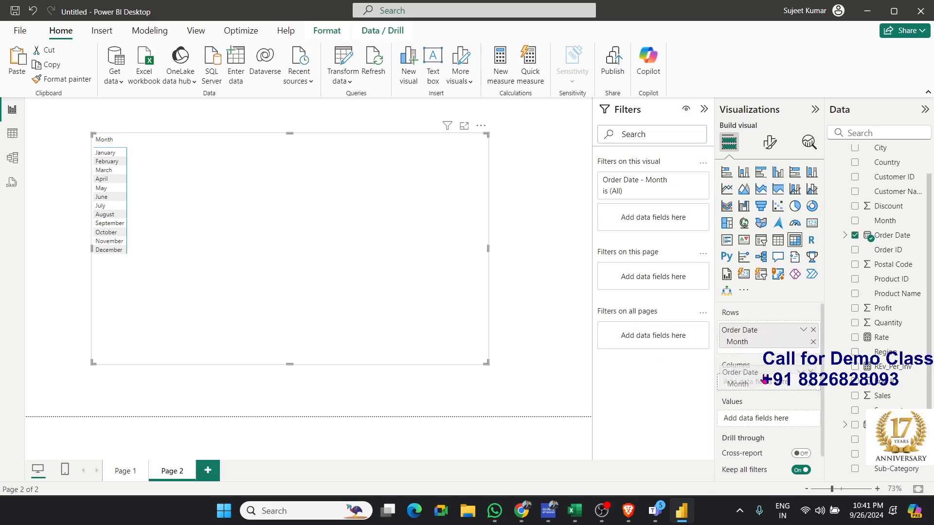
left_click_drag(759, 343, 761, 388)
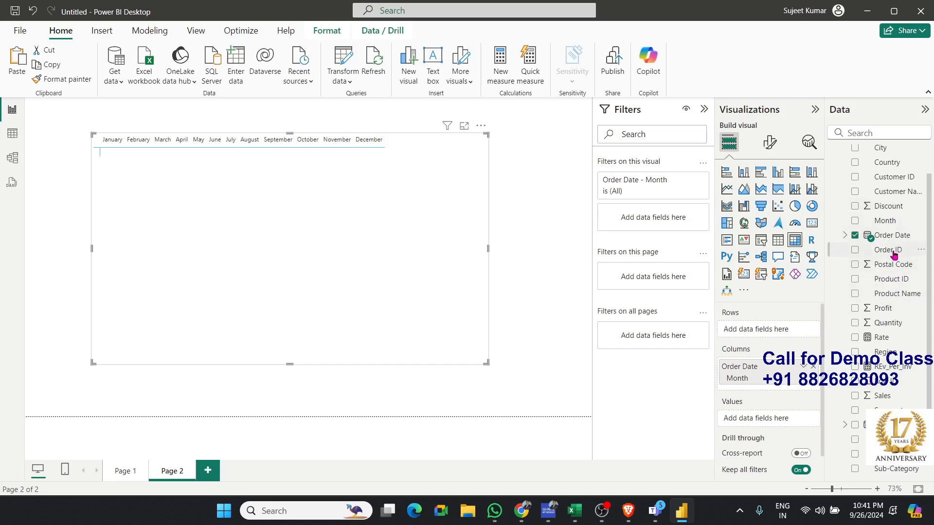
Step: Add Order Date to the matrix rows and keep only its Day level
left_click_drag(893, 236, 782, 335)
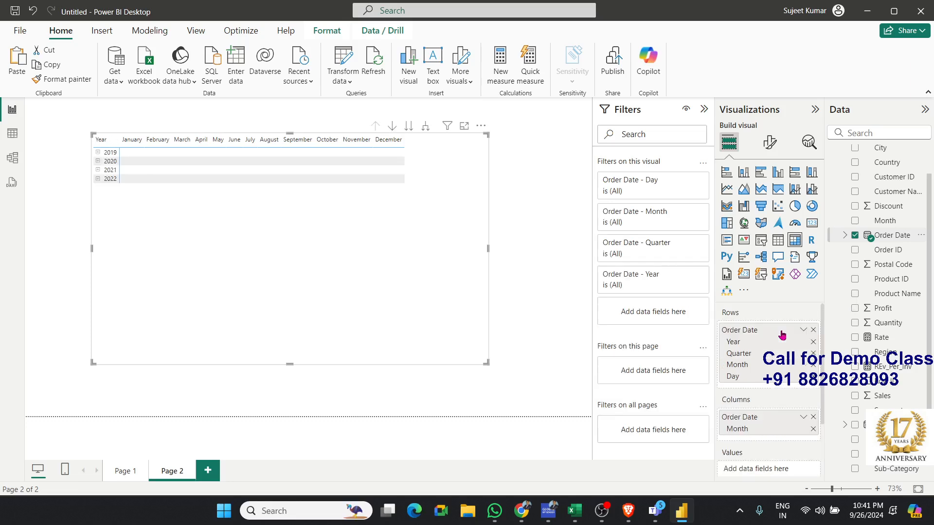
left_click(812, 341)
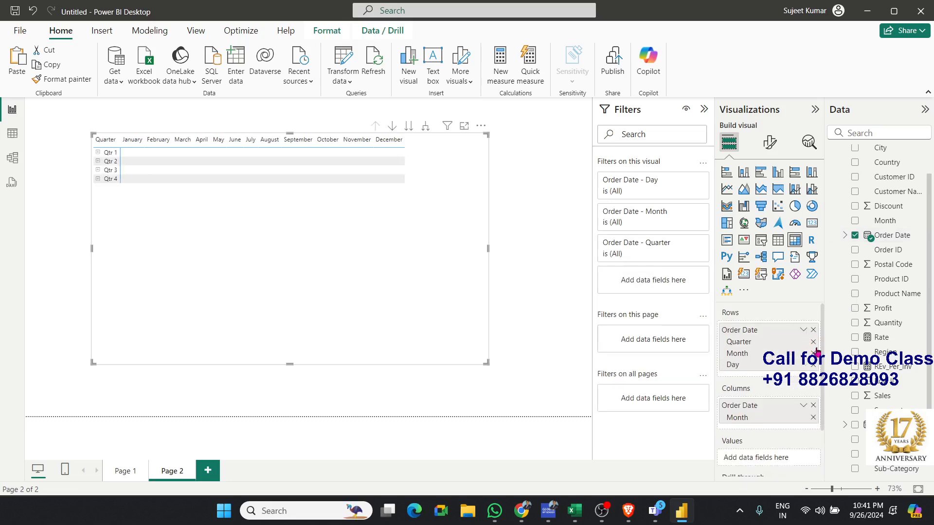
left_click(812, 342)
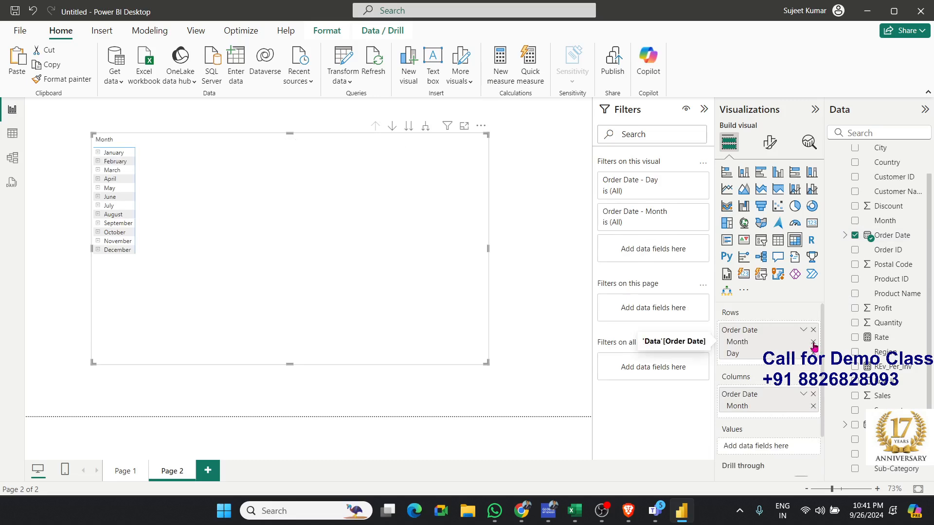
left_click(812, 342)
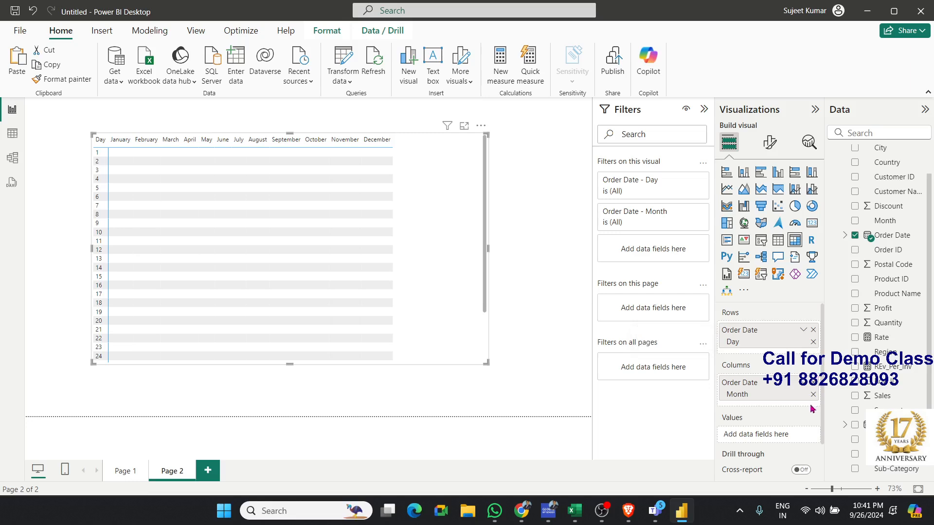
Step: Add Sales as the matrix values, and reposition and enlarge the matrix to show all 31 days
left_click_drag(884, 405, 795, 452)
left_click_drag(782, 442, 782, 442)
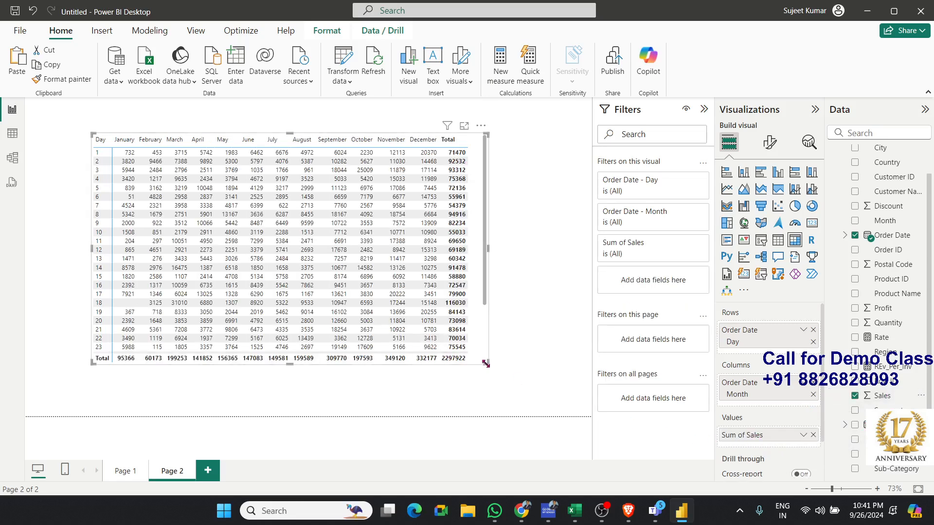
left_click_drag(485, 363, 480, 424)
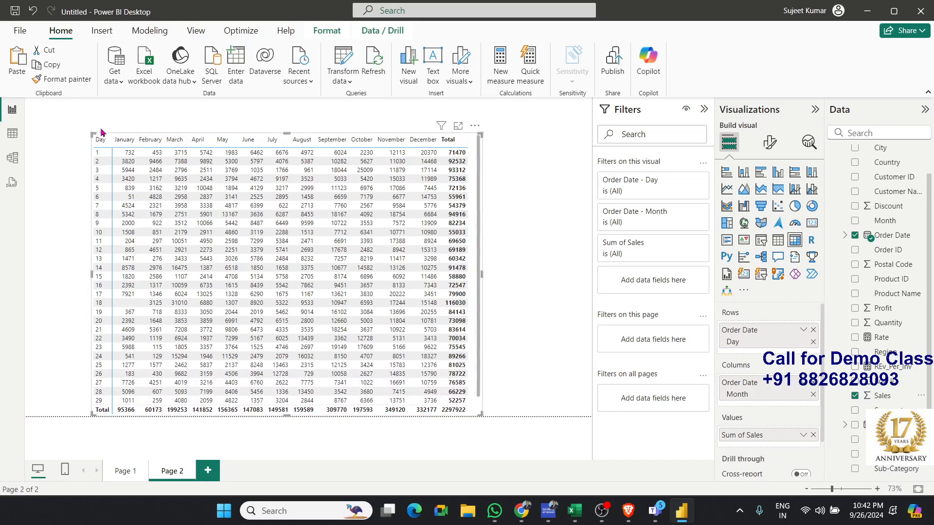
left_click_drag(102, 132, 124, 105)
left_click_drag(484, 416, 554, 404)
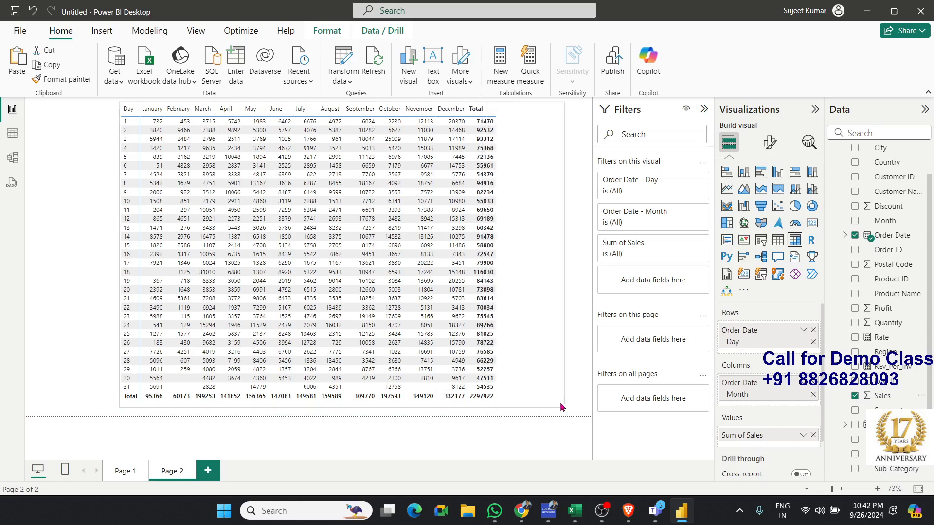
Step: Add a Year slicer to Page 2 and shrink it to fit near the page's upper-left corner
left_click(68, 180)
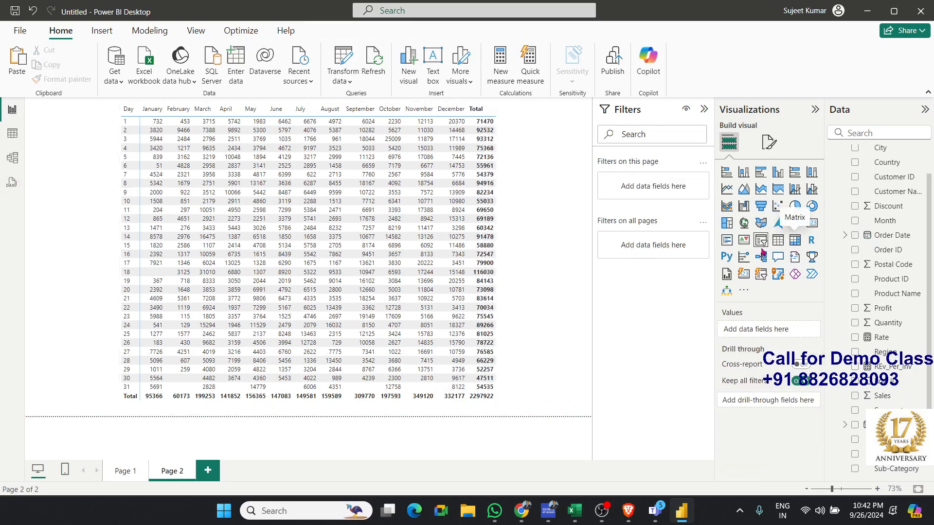
left_click(760, 242)
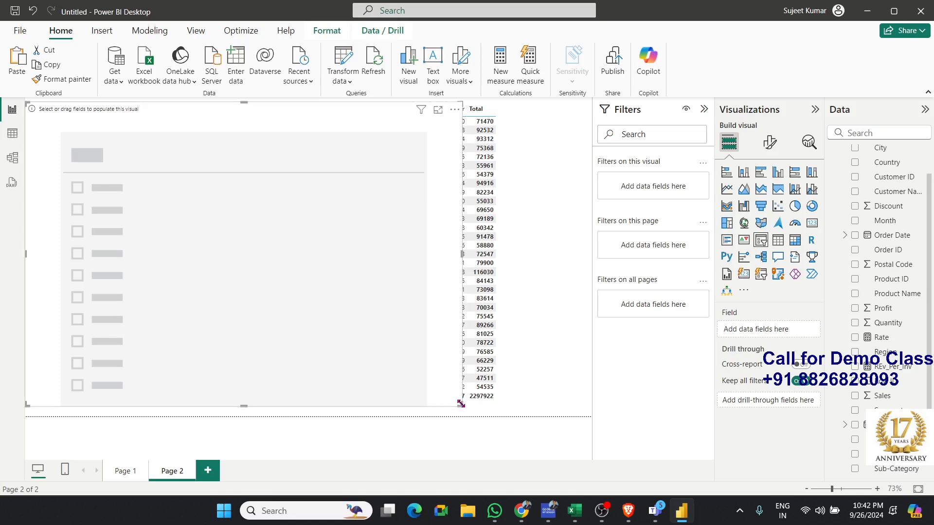
left_click_drag(461, 403, 112, 238)
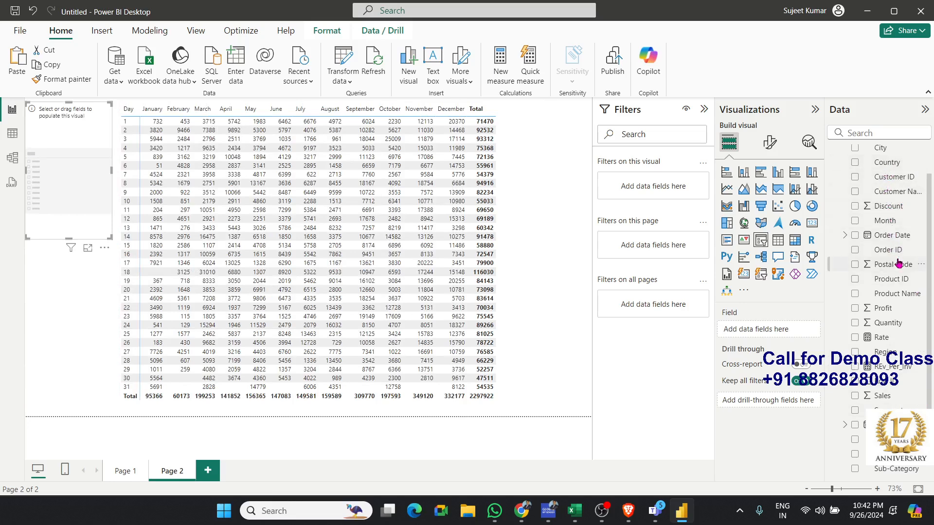
scroll(900, 269, "up", 1)
scroll(916, 406, "down", 2)
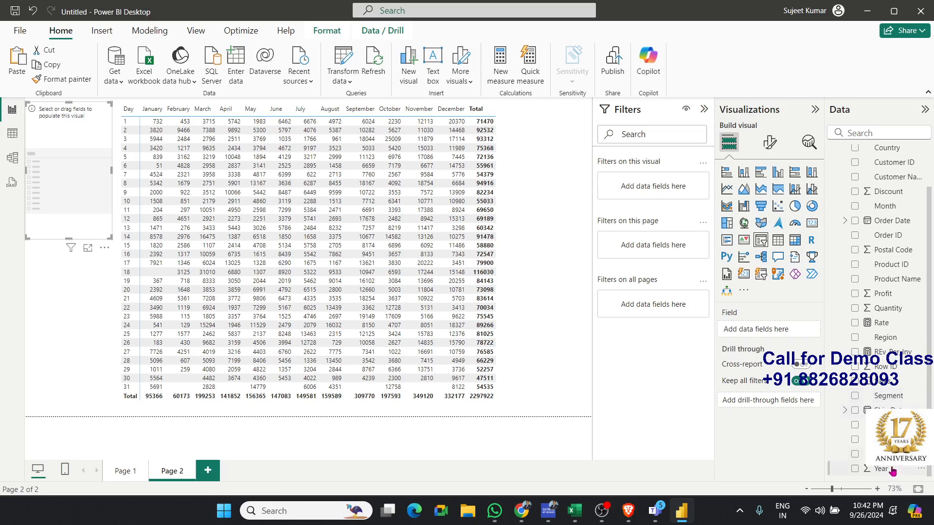
left_click_drag(893, 471, 71, 190)
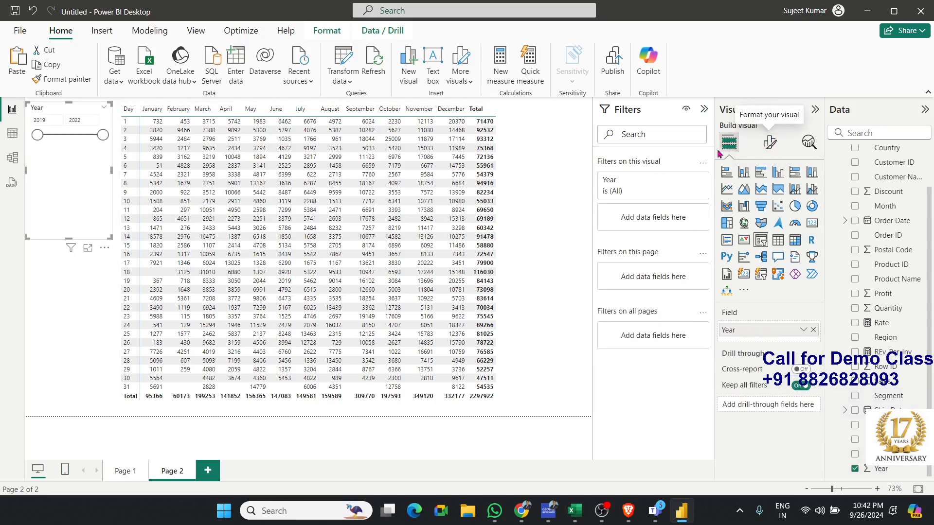
Step: Try the Tile and Dropdown styles on the Year slicer, set it to Vertical list and shrink it around its four years
left_click(768, 143)
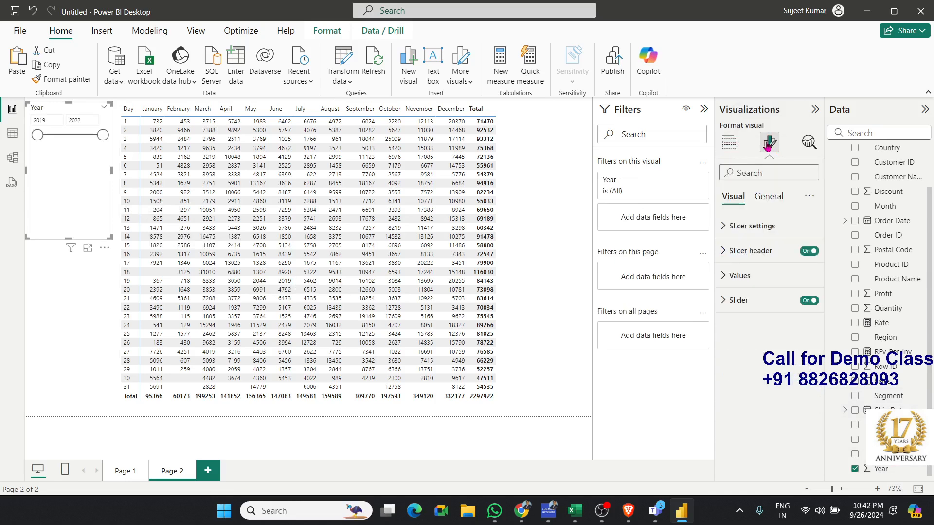
left_click(740, 226)
left_click(742, 287)
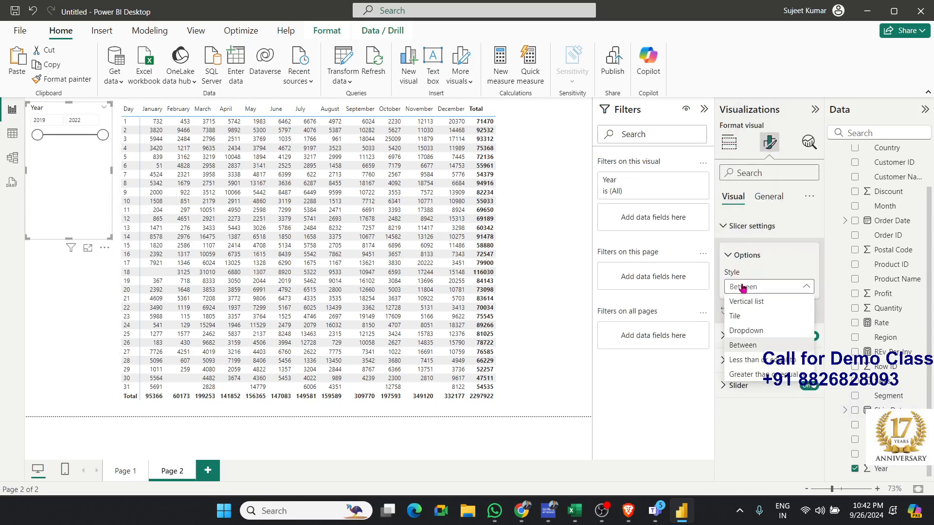
left_click(732, 316)
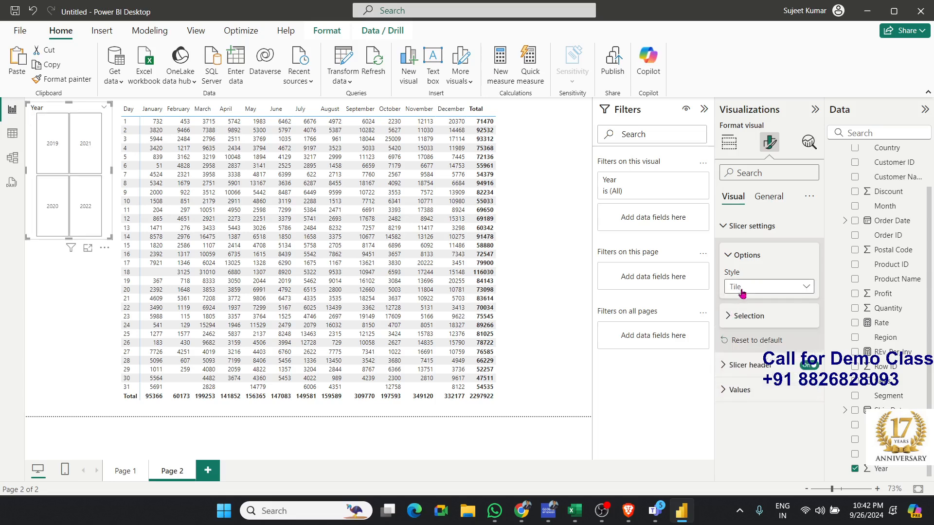
left_click(743, 288)
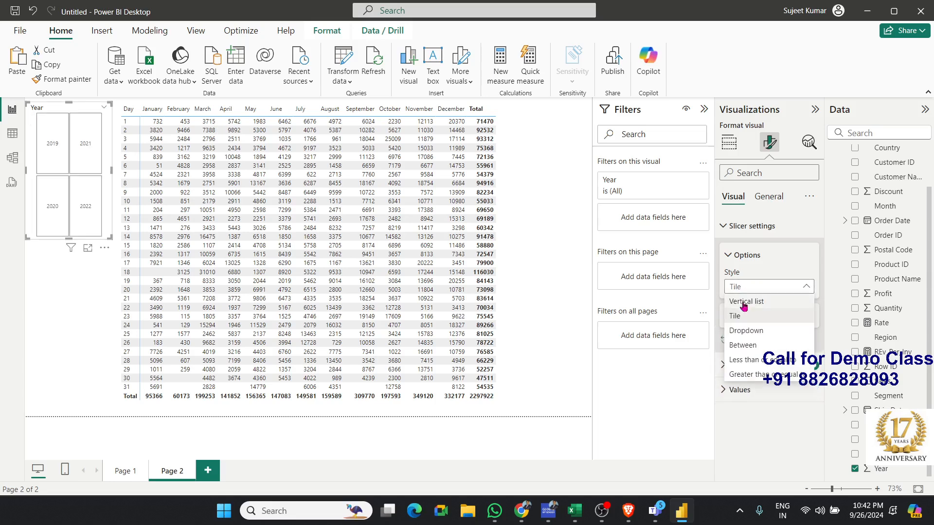
left_click(741, 336)
left_click(739, 287)
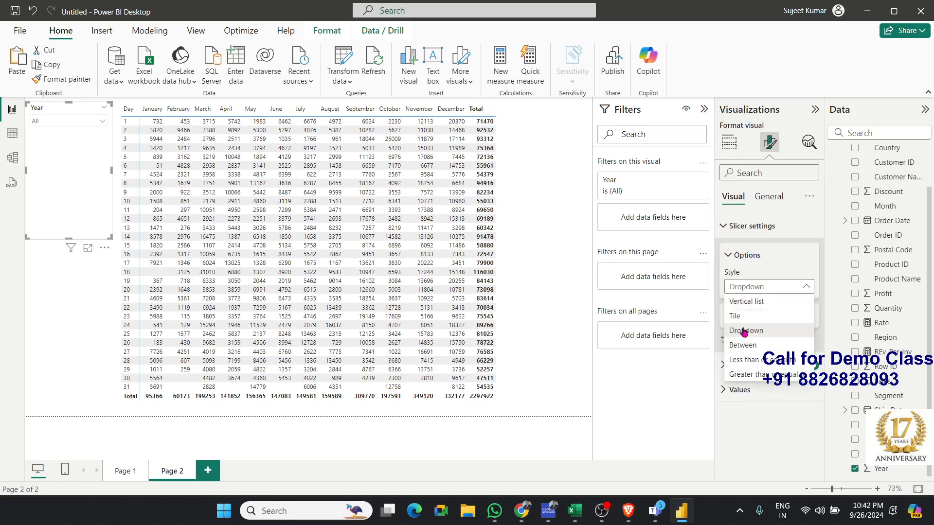
left_click(739, 302)
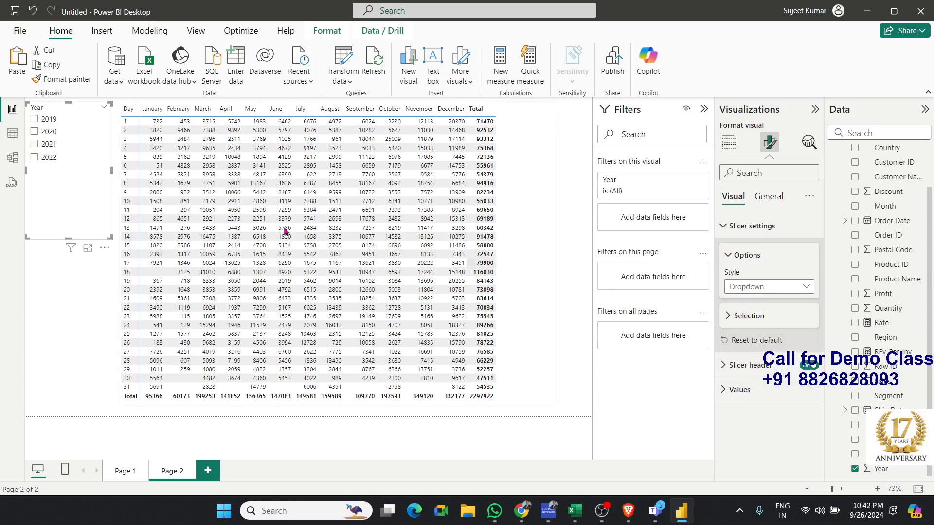
left_click_drag(109, 237, 78, 166)
Step: Check the matrix filtered to 2022, clear the year filter, and select the matrix to show its fields
left_click(35, 157)
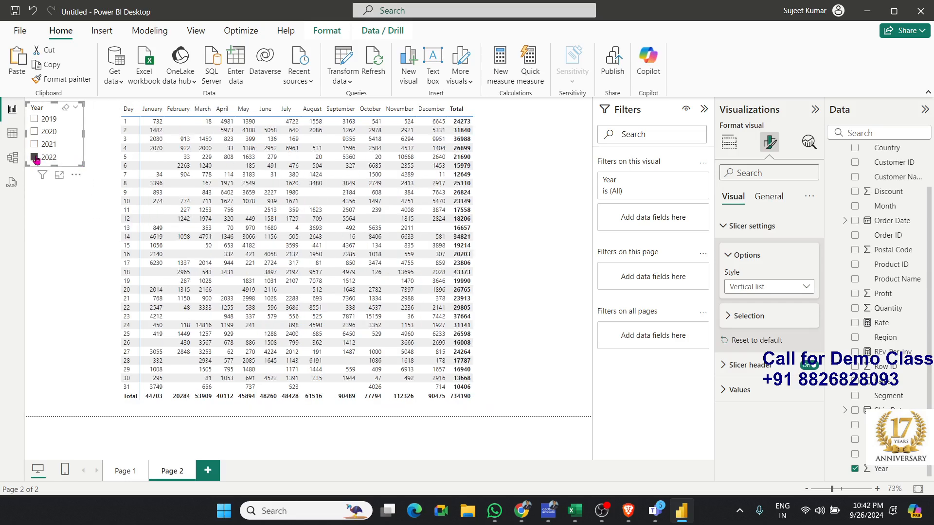
left_click(34, 157)
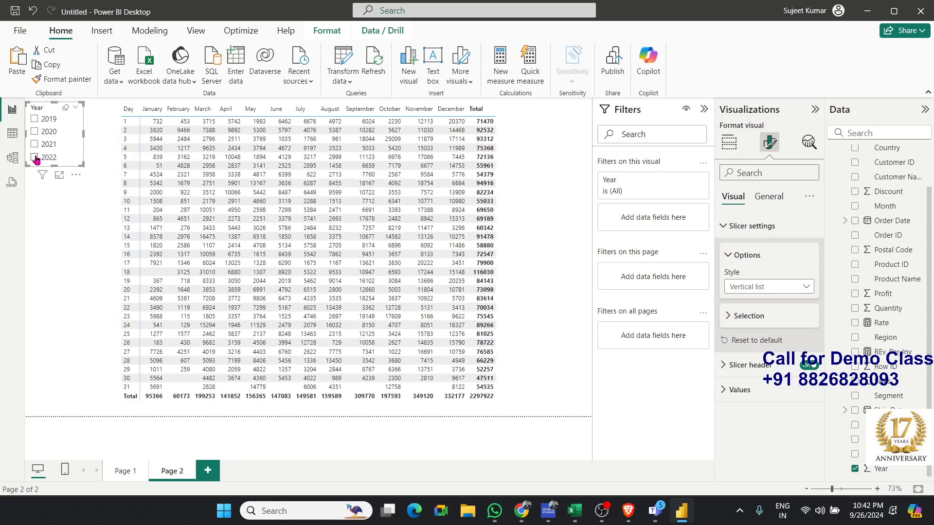
left_click(728, 142)
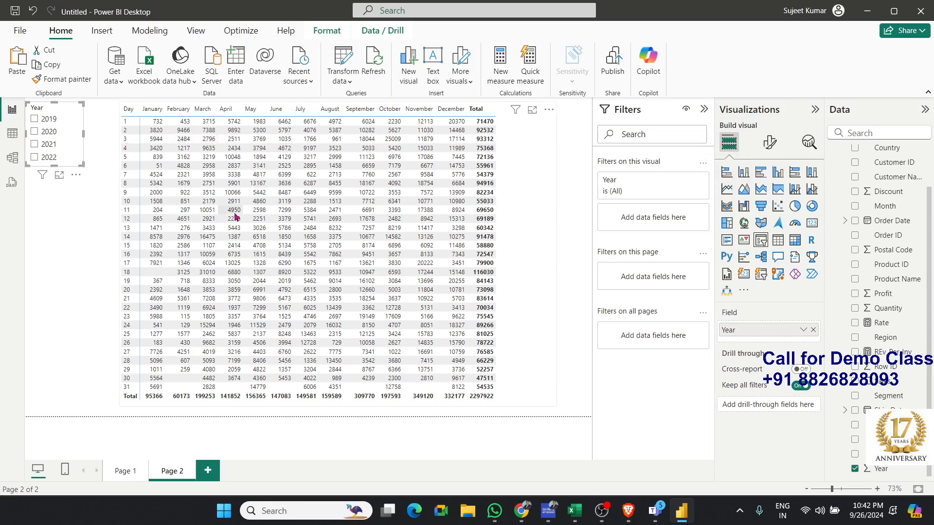
left_click(519, 262)
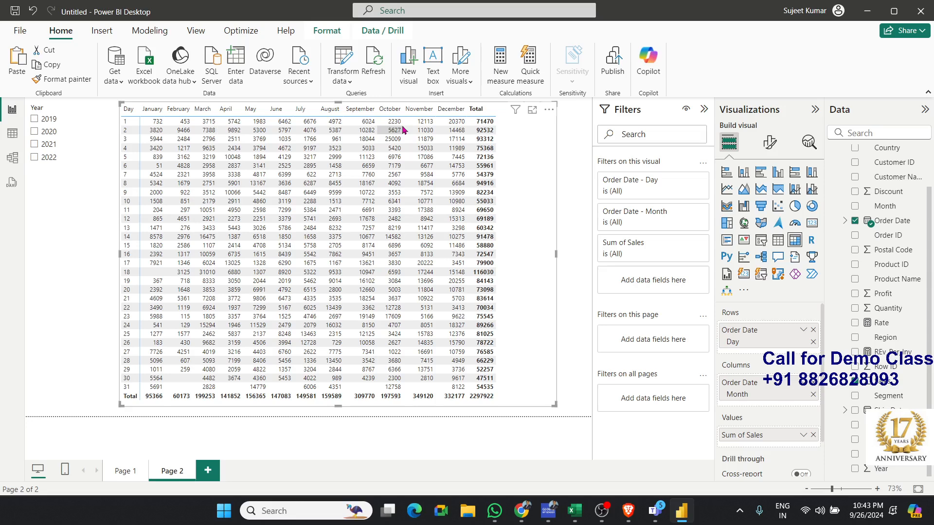
Step: Examine the matrix's Cell elements formatting options for the Sum of Sales series
left_click(768, 143)
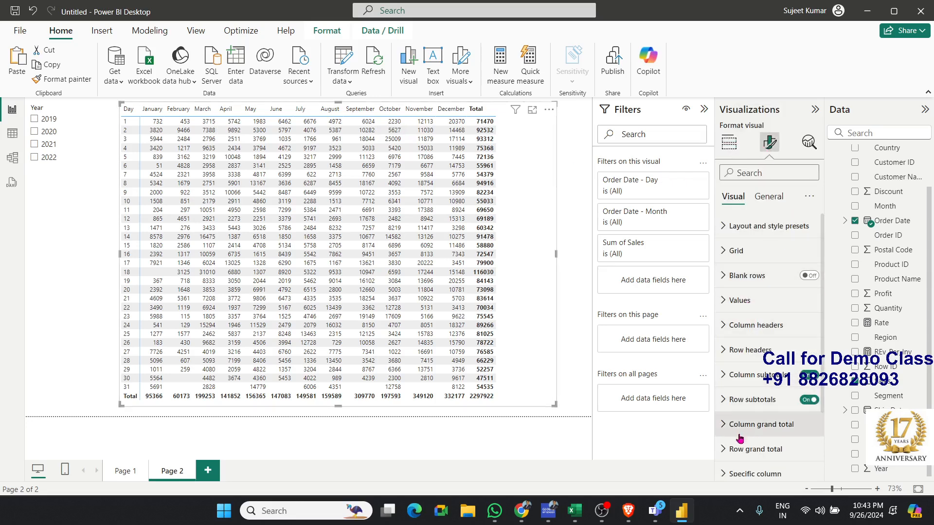
scroll(736, 440, "down", 3)
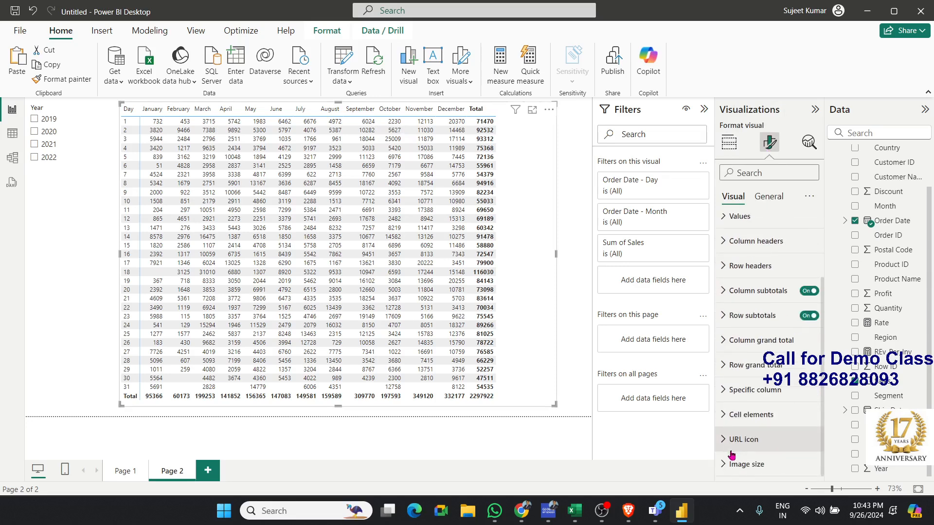
left_click(734, 414)
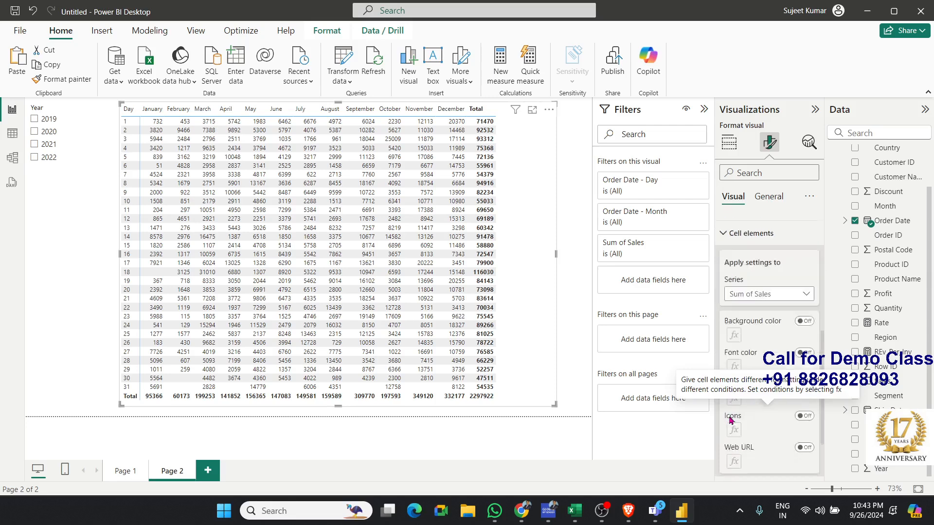
scroll(737, 380, "down", 2)
left_click(746, 236)
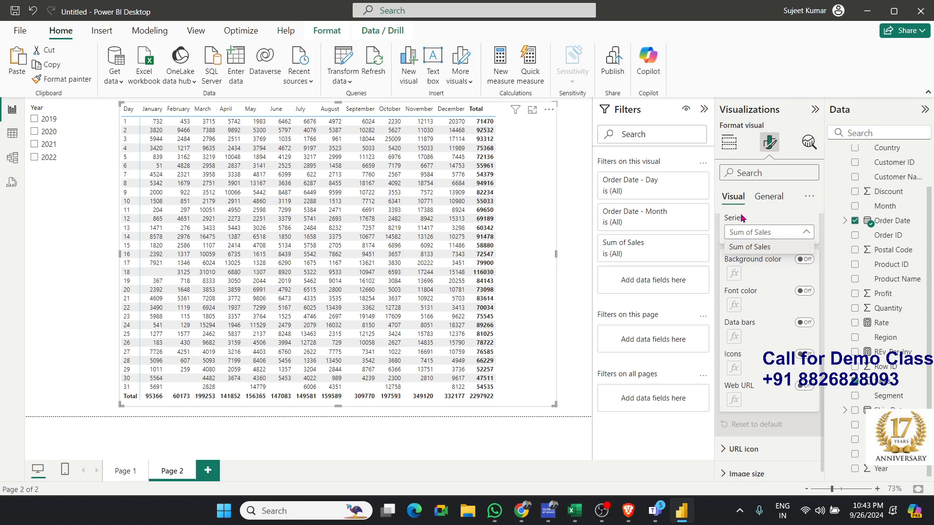
left_click(773, 200)
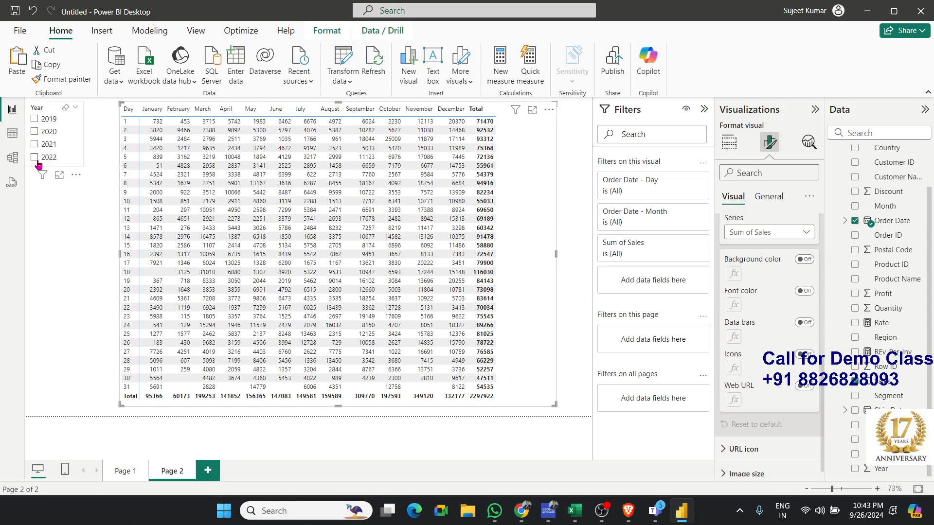
left_click(58, 215)
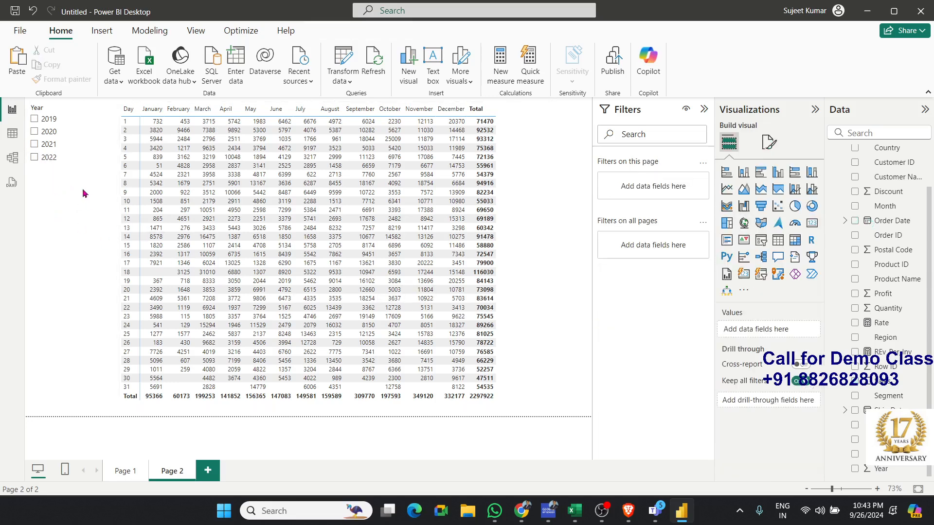
left_click(77, 156)
left_click(58, 158)
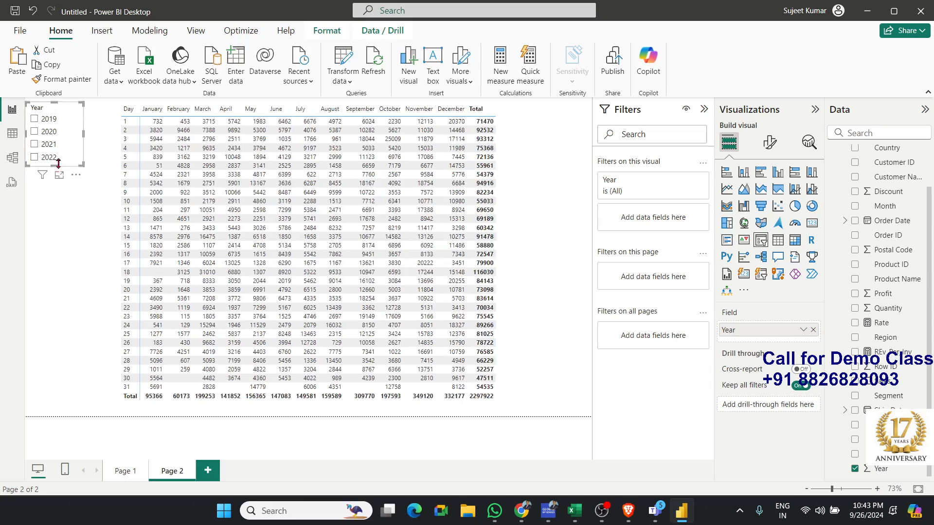
Step: Add an Order Date slicer below the Year slicer and set its field to Date Hierarchy
left_click(94, 237)
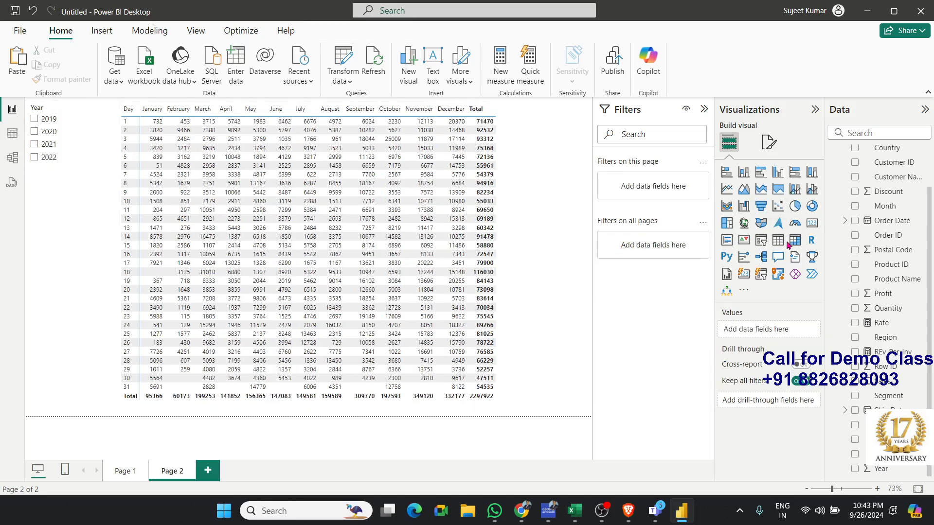
left_click(759, 243)
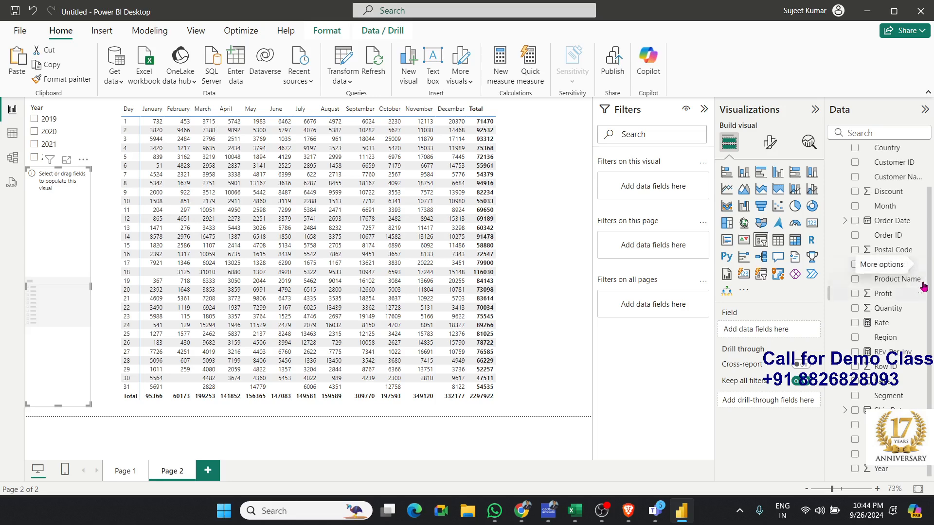
left_click_drag(901, 229, 56, 240)
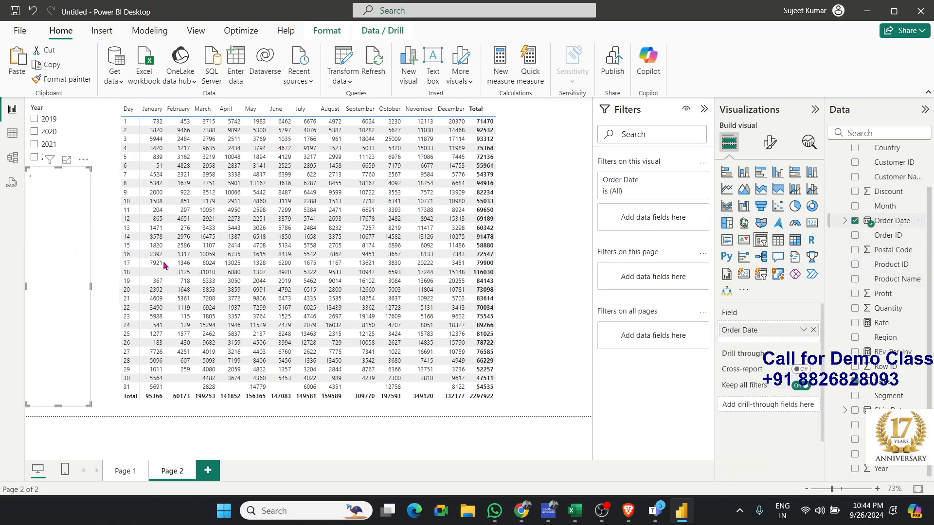
left_click(802, 331)
left_click(848, 407)
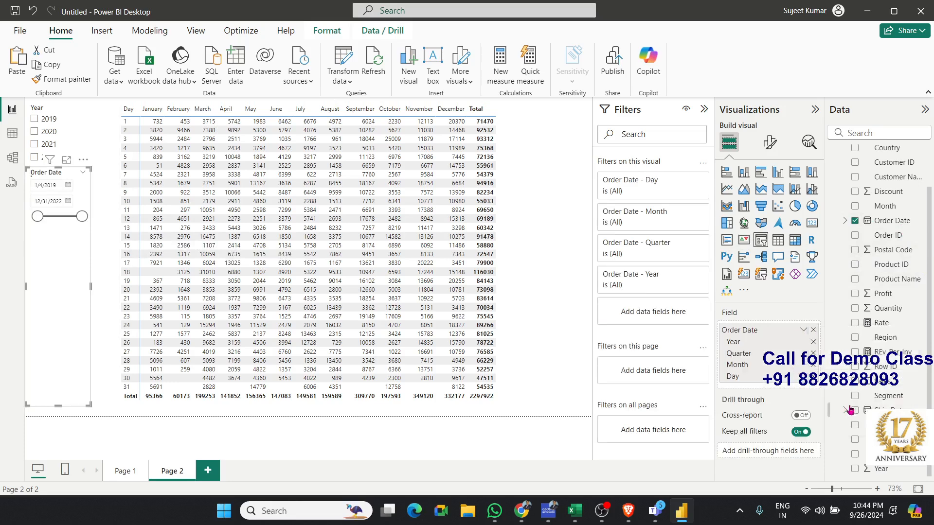
Step: Remove the Year, Quarter and Day levels from the Order Date slicer, and shrink it around the twelve months
left_click(812, 342)
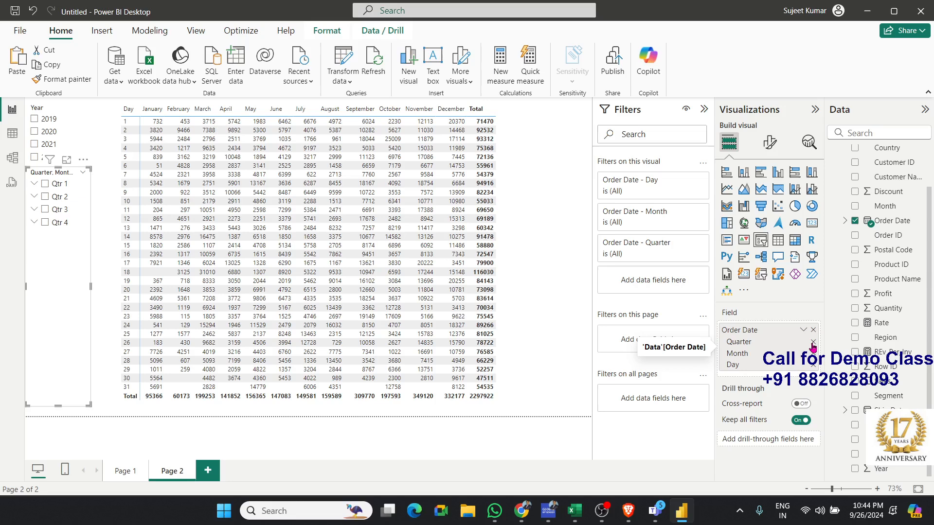
left_click(813, 342)
left_click(813, 353)
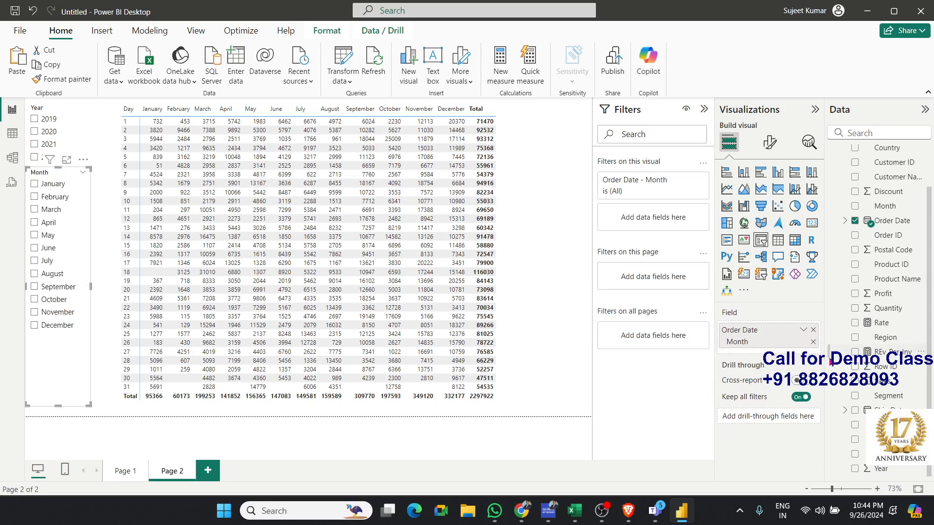
left_click_drag(93, 402, 80, 342)
left_click(80, 399)
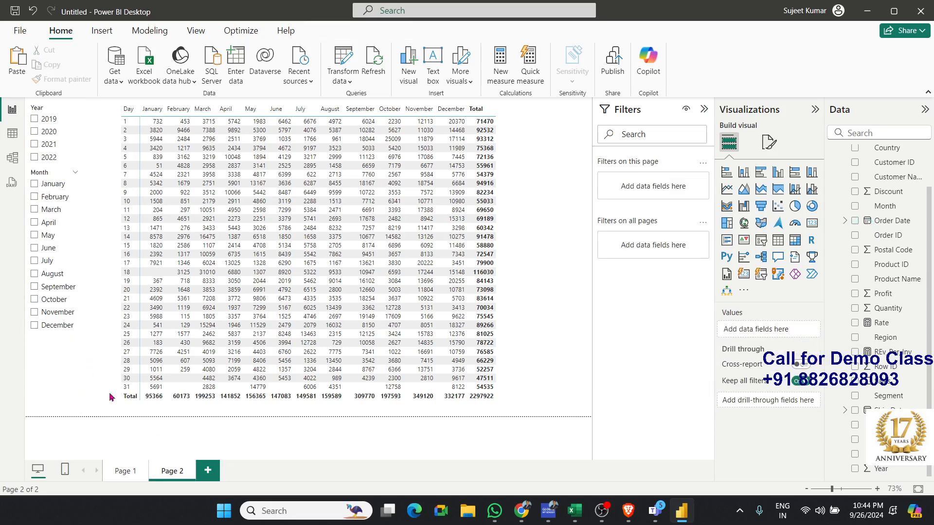
Step: Add another Order Date slicer below the Month slicer, keep only the Month level of its date hierarchy, and extend it slightly upward
left_click(762, 241)
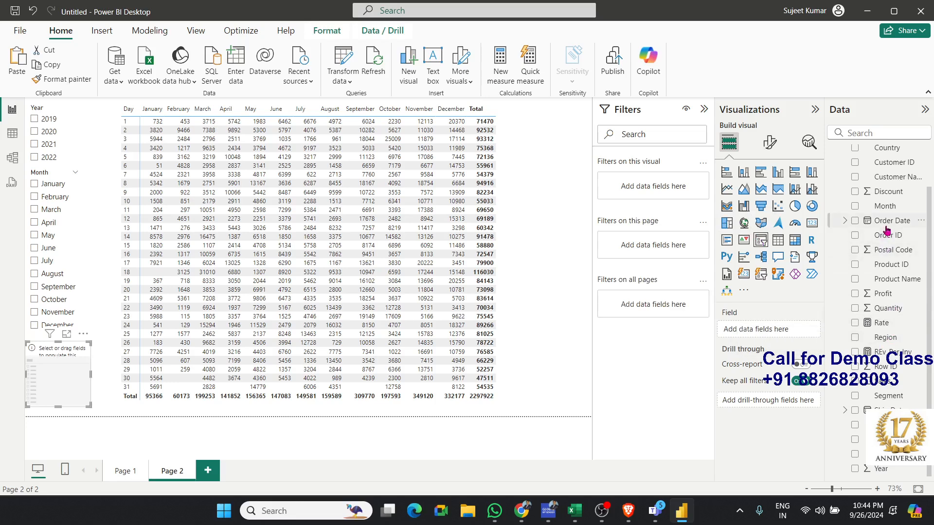
left_click_drag(887, 227, 58, 374)
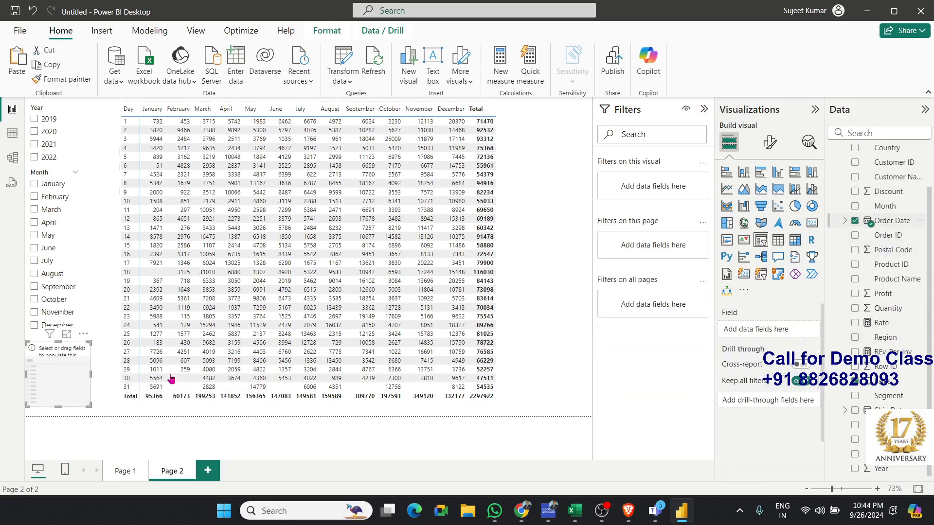
left_click(802, 330)
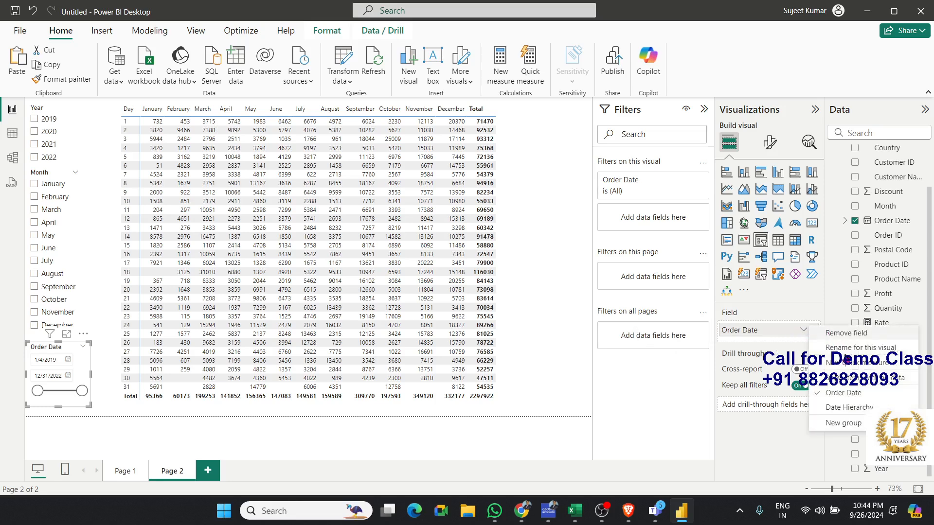
left_click(848, 407)
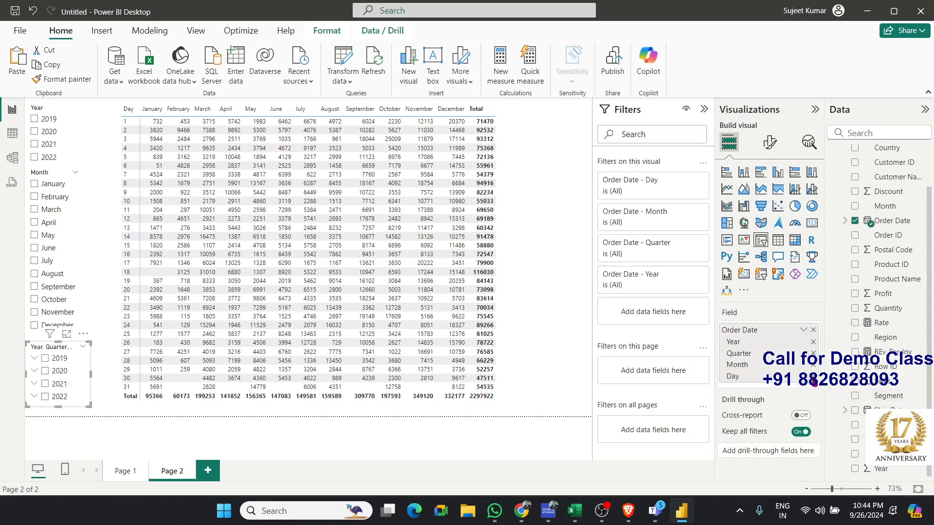
left_click(812, 342)
left_click(812, 343)
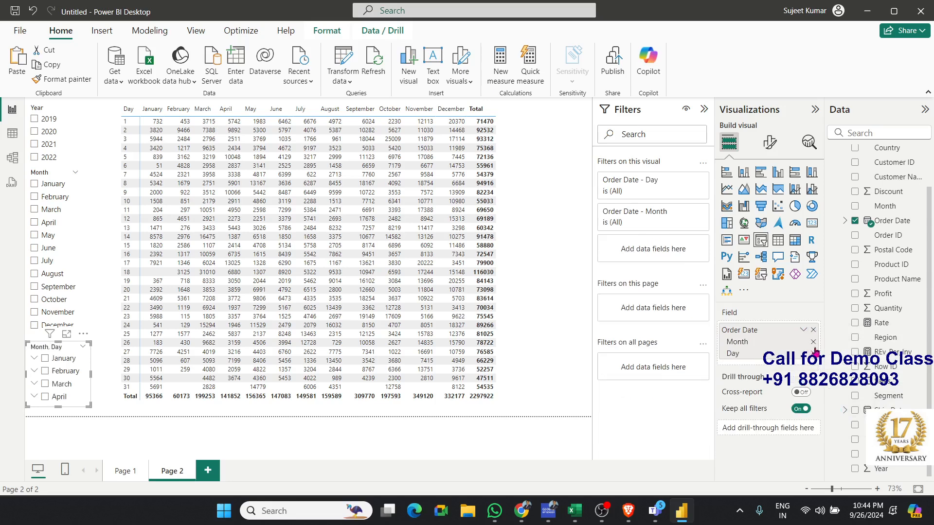
left_click(813, 354)
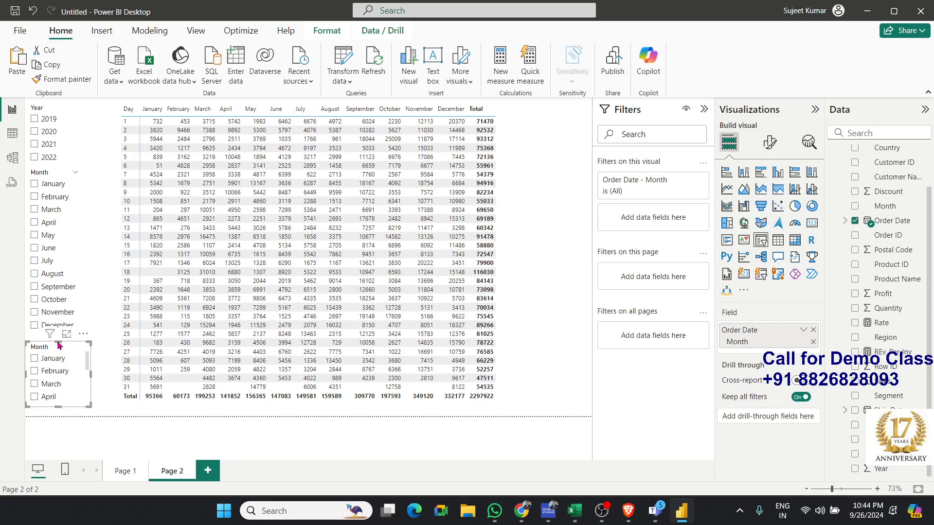
left_click_drag(60, 343, 59, 338)
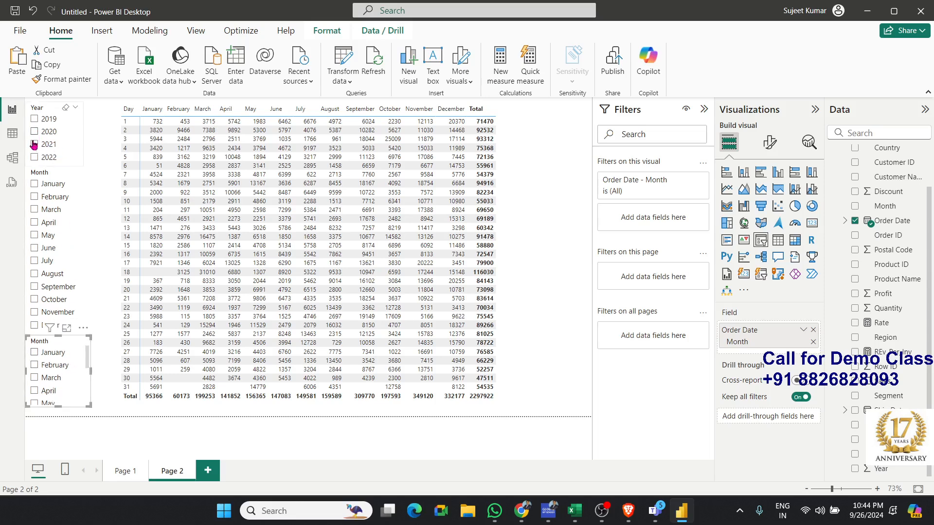
Step: Check the matrix filtered to 2021, to 2022 and to both years together, and clear the year filter
left_click(34, 157)
left_click(34, 145)
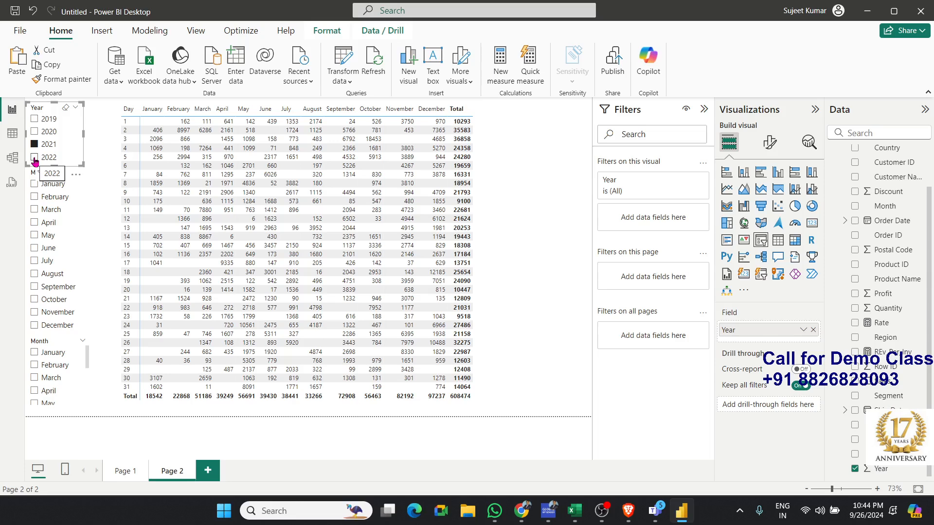
left_click(51, 153)
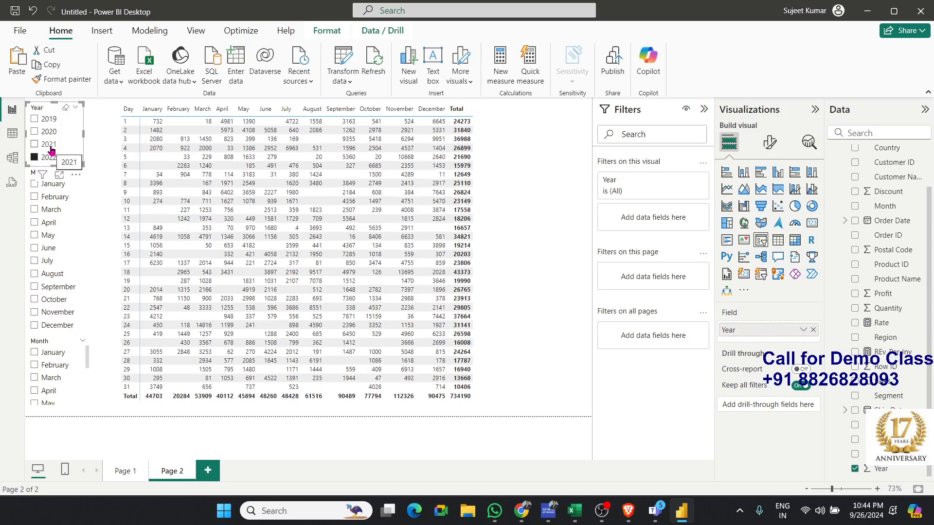
left_click(49, 146, "ctrl")
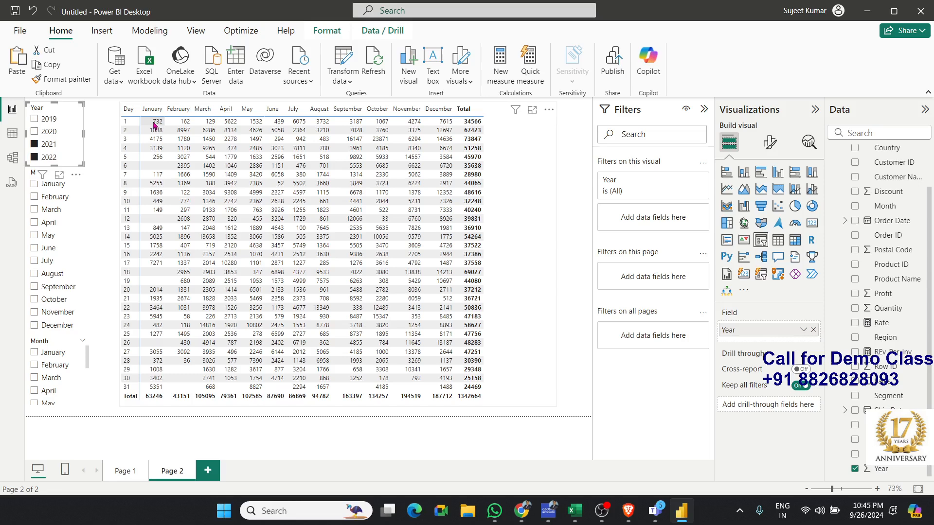
left_click(33, 145)
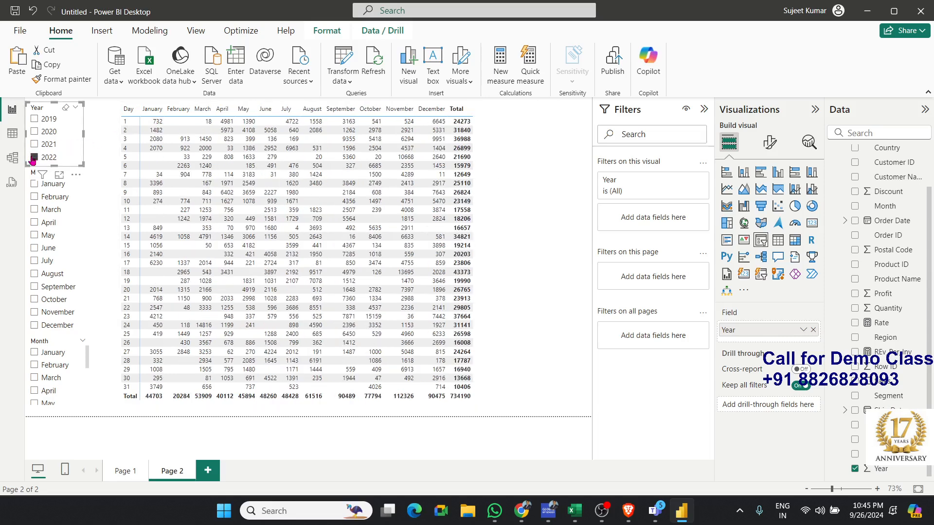
left_click(33, 157)
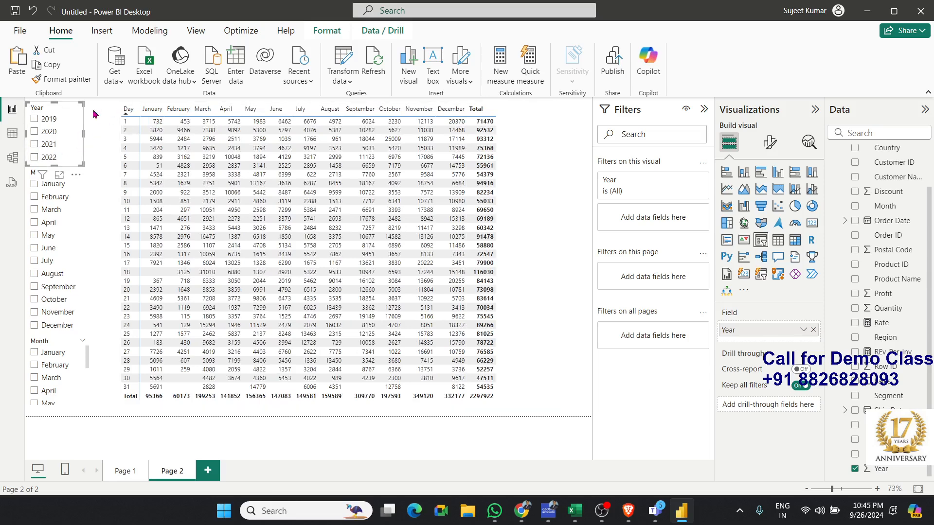
Step: Review the matrix's row, column and value fields, and switch April on and off in the upper Month slicer
left_click(533, 400)
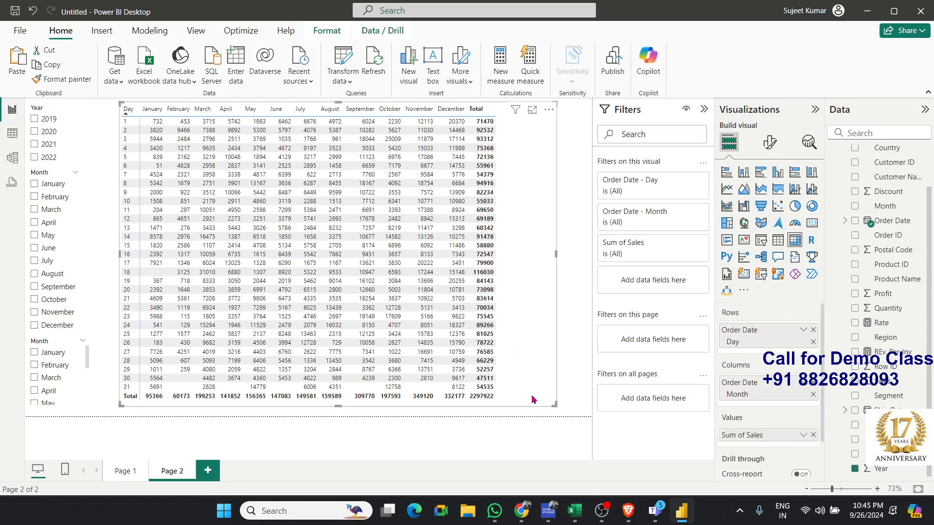
scroll(755, 402, "down", 1)
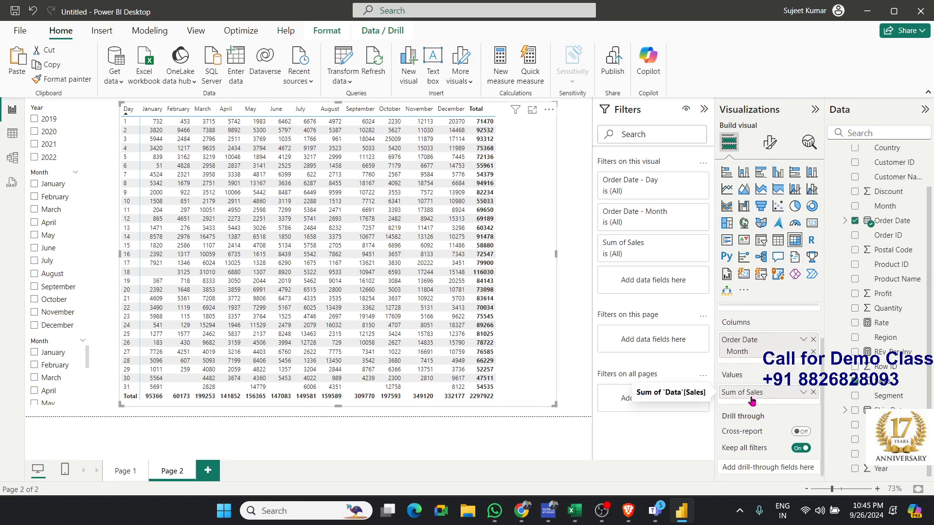
scroll(752, 394, "up", 2)
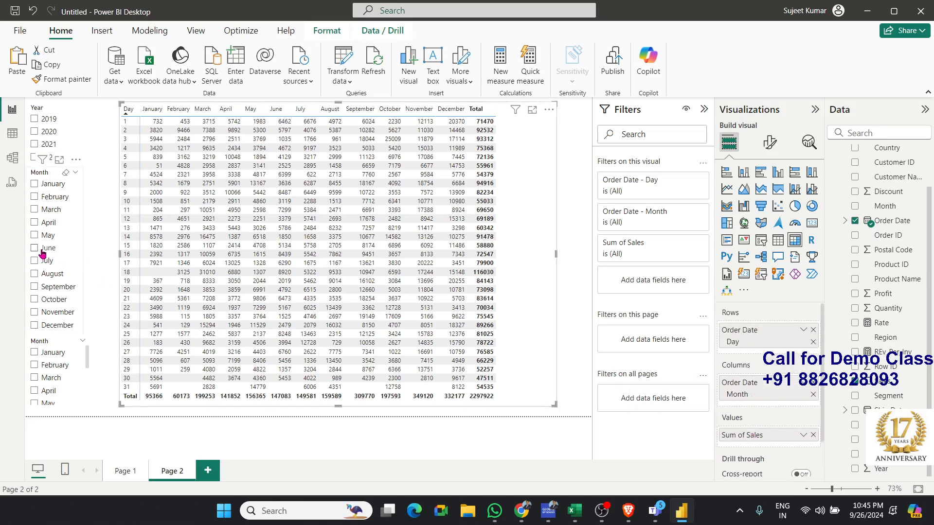
left_click(35, 222)
left_click(35, 222)
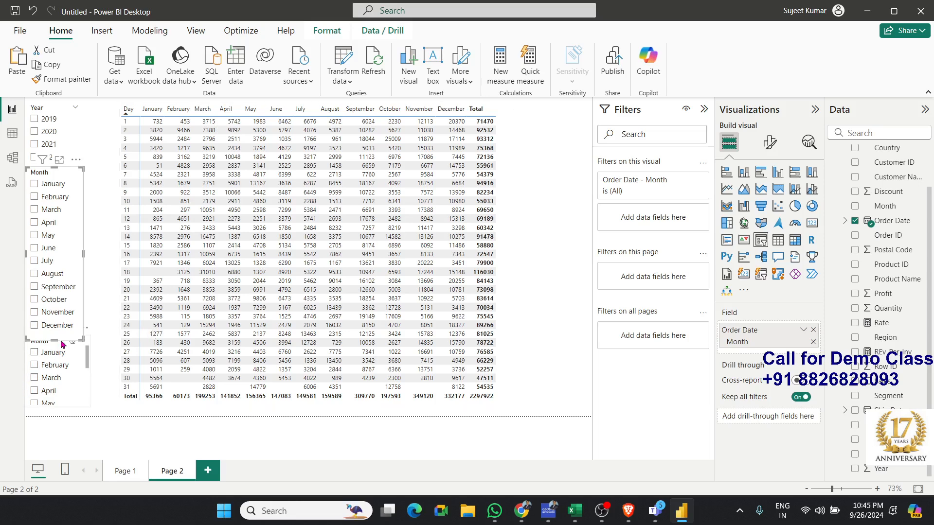
Step: Shorten the upper Month slicer so it ends just above the lower one, and return to Page 1
left_click_drag(56, 339, 59, 334)
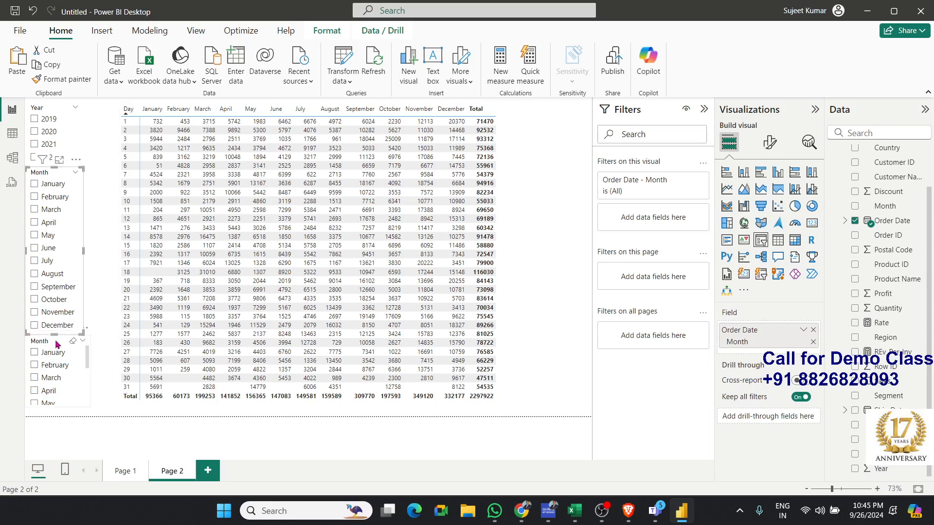
left_click(567, 323)
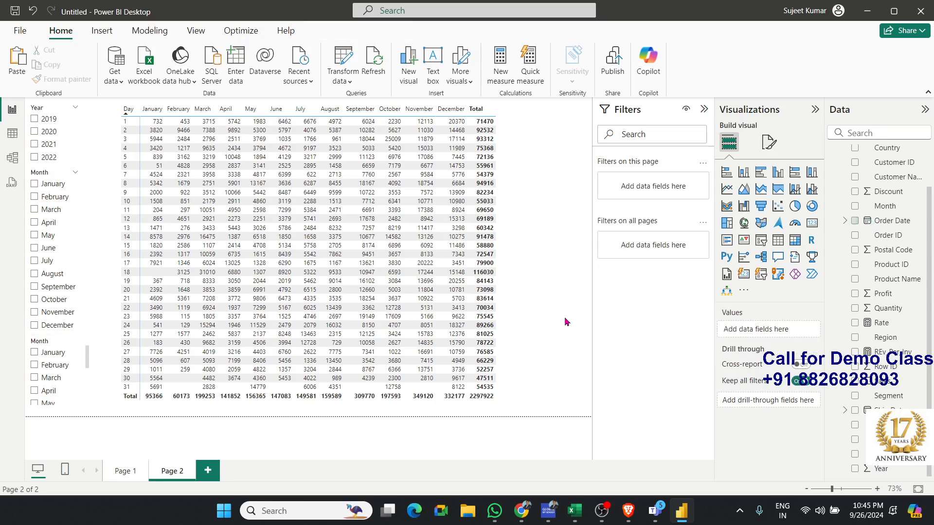
left_click(130, 474)
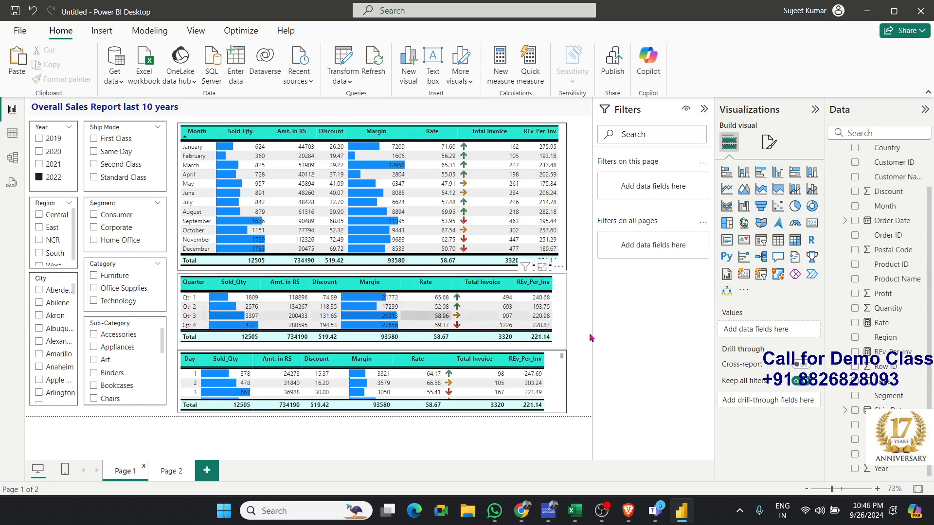
Step: Switch to WhatsApp, view the dashboard screenshot shared in the open chat, and return to the Power BI report
left_click(494, 511)
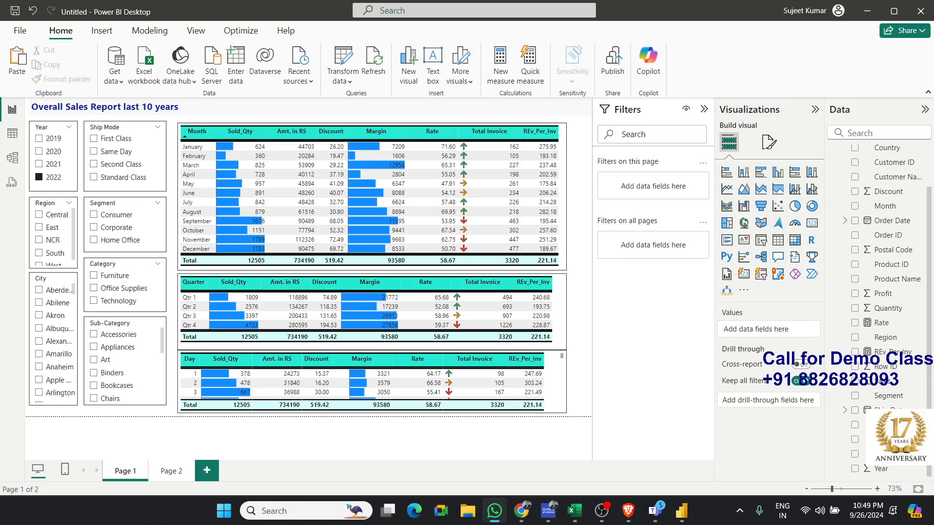
left_click_drag(933, 263, 514, 189)
left_click(713, 176)
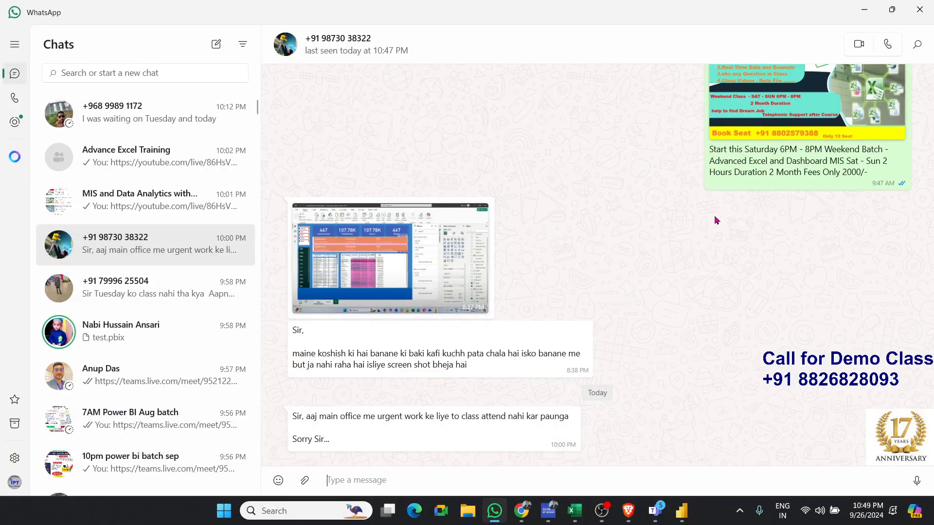
left_click(452, 292)
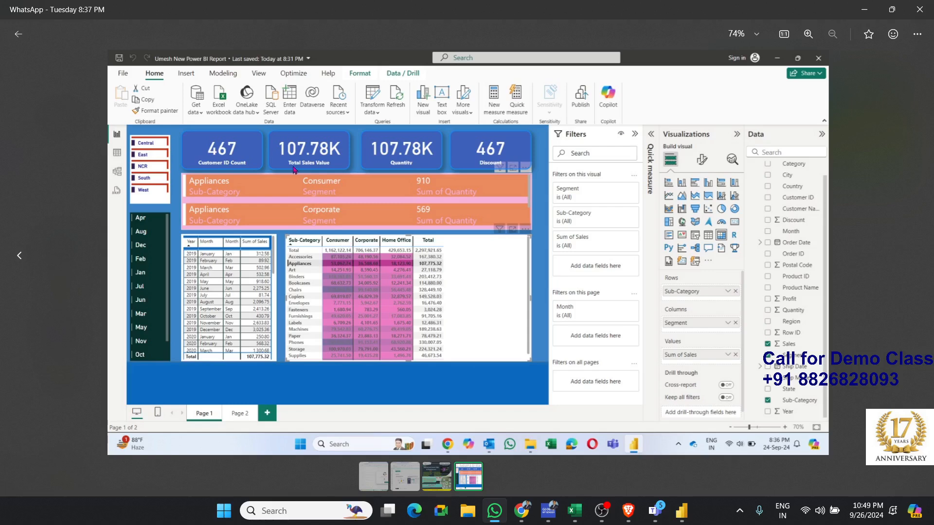
key("ctrl")
key("ctrl")
left_click(18, 34)
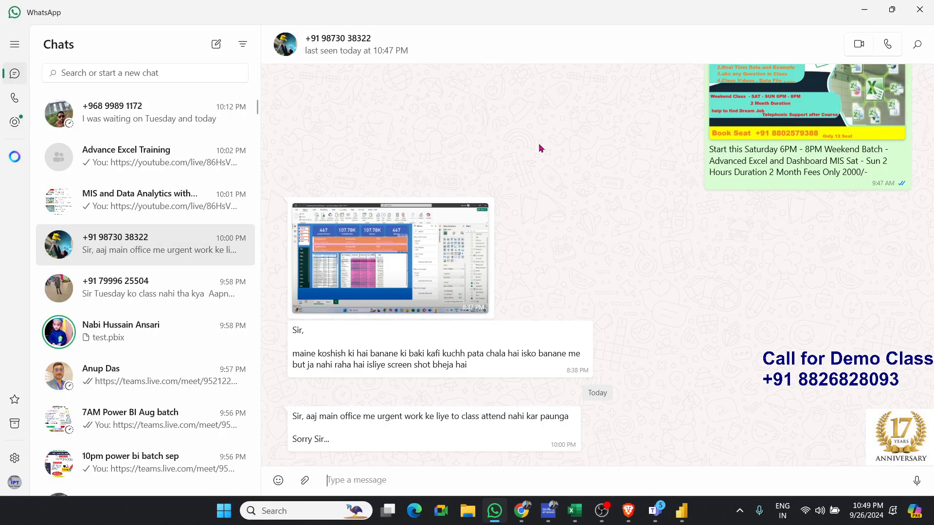
left_click_drag(690, 22, 933, 146)
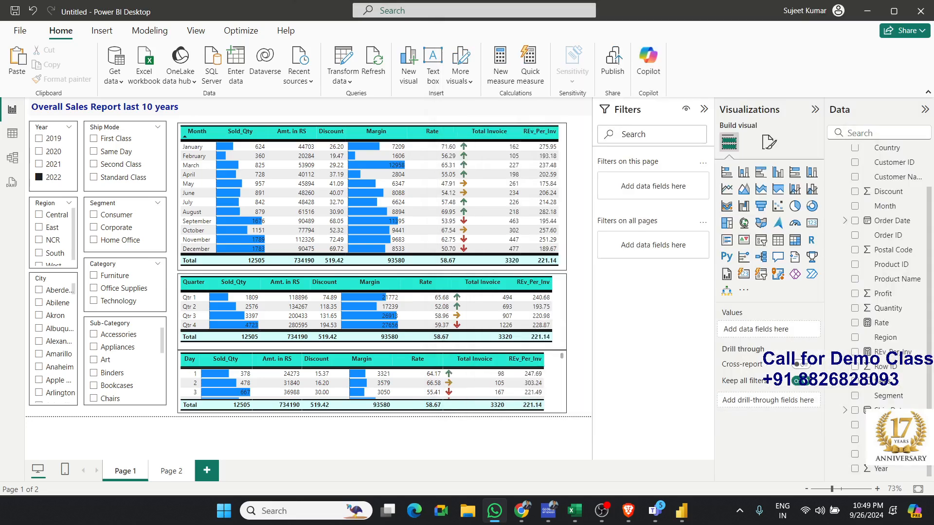